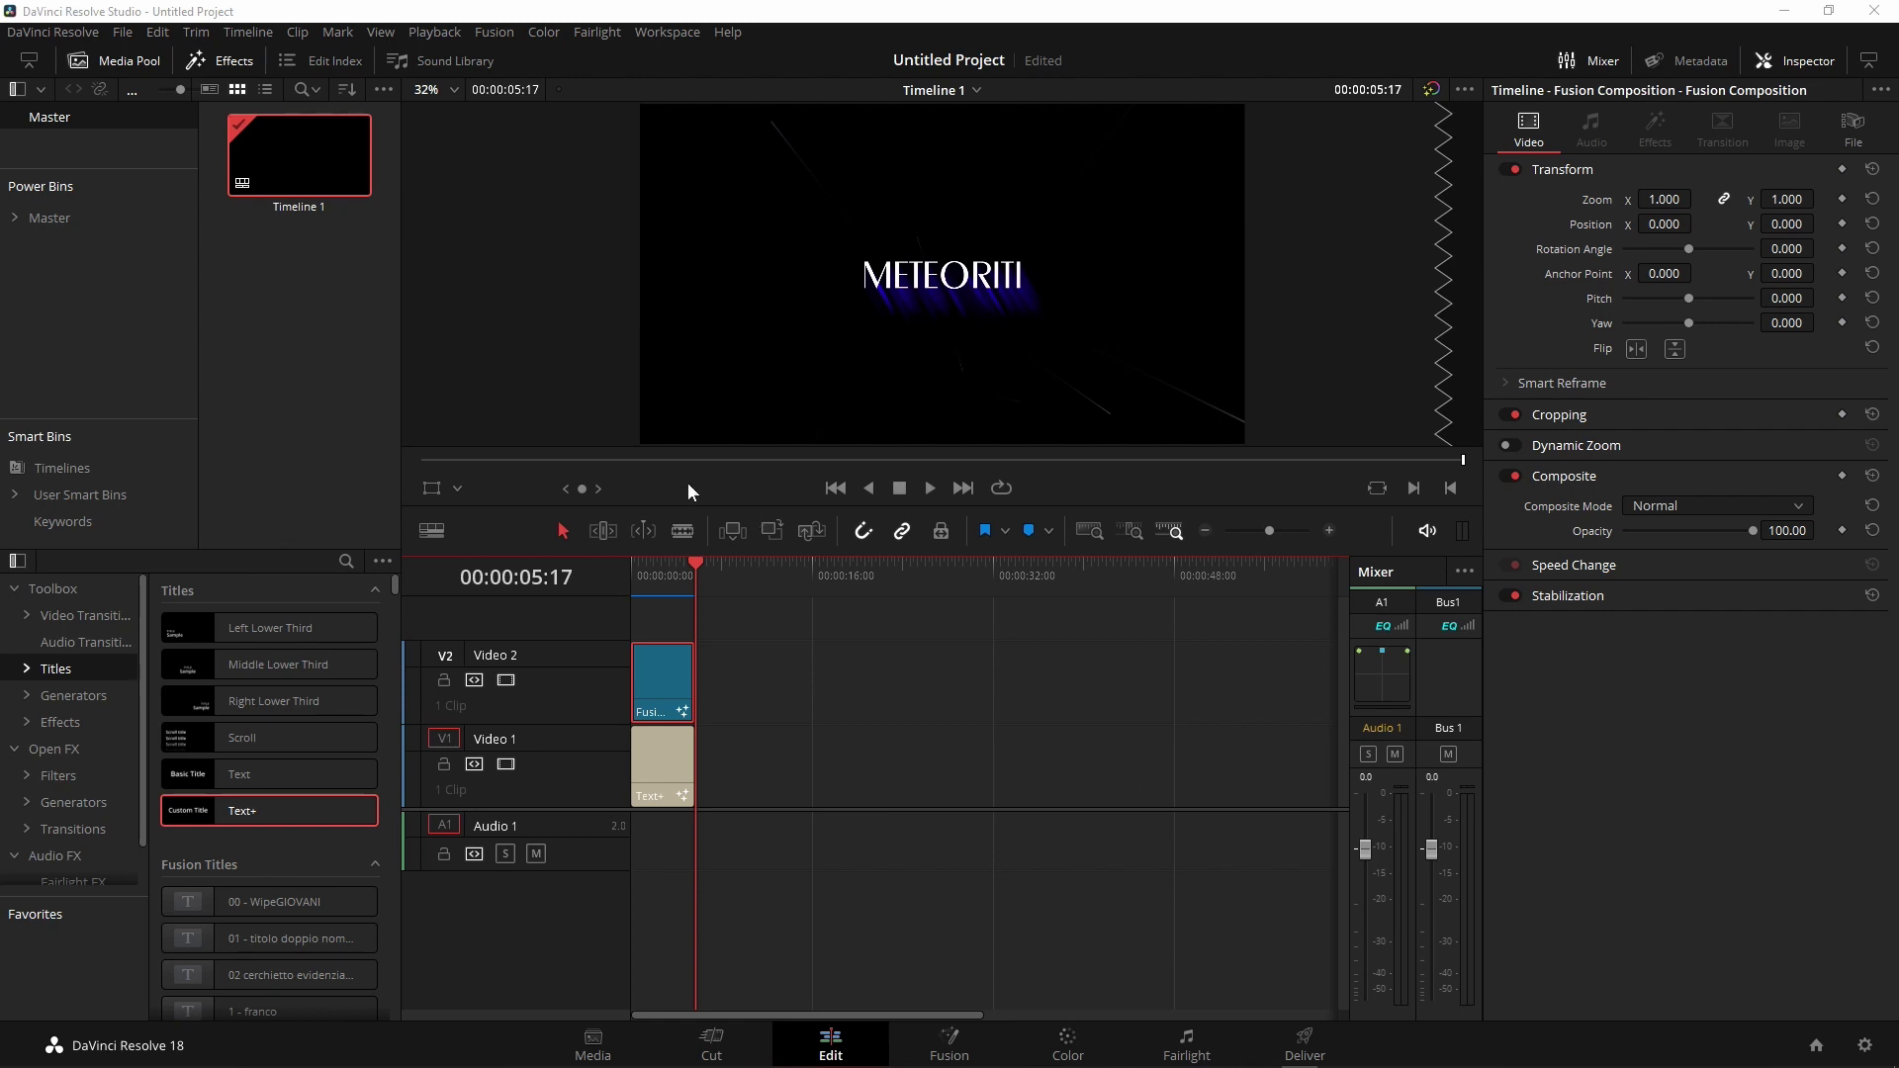
right_click(283, 310)
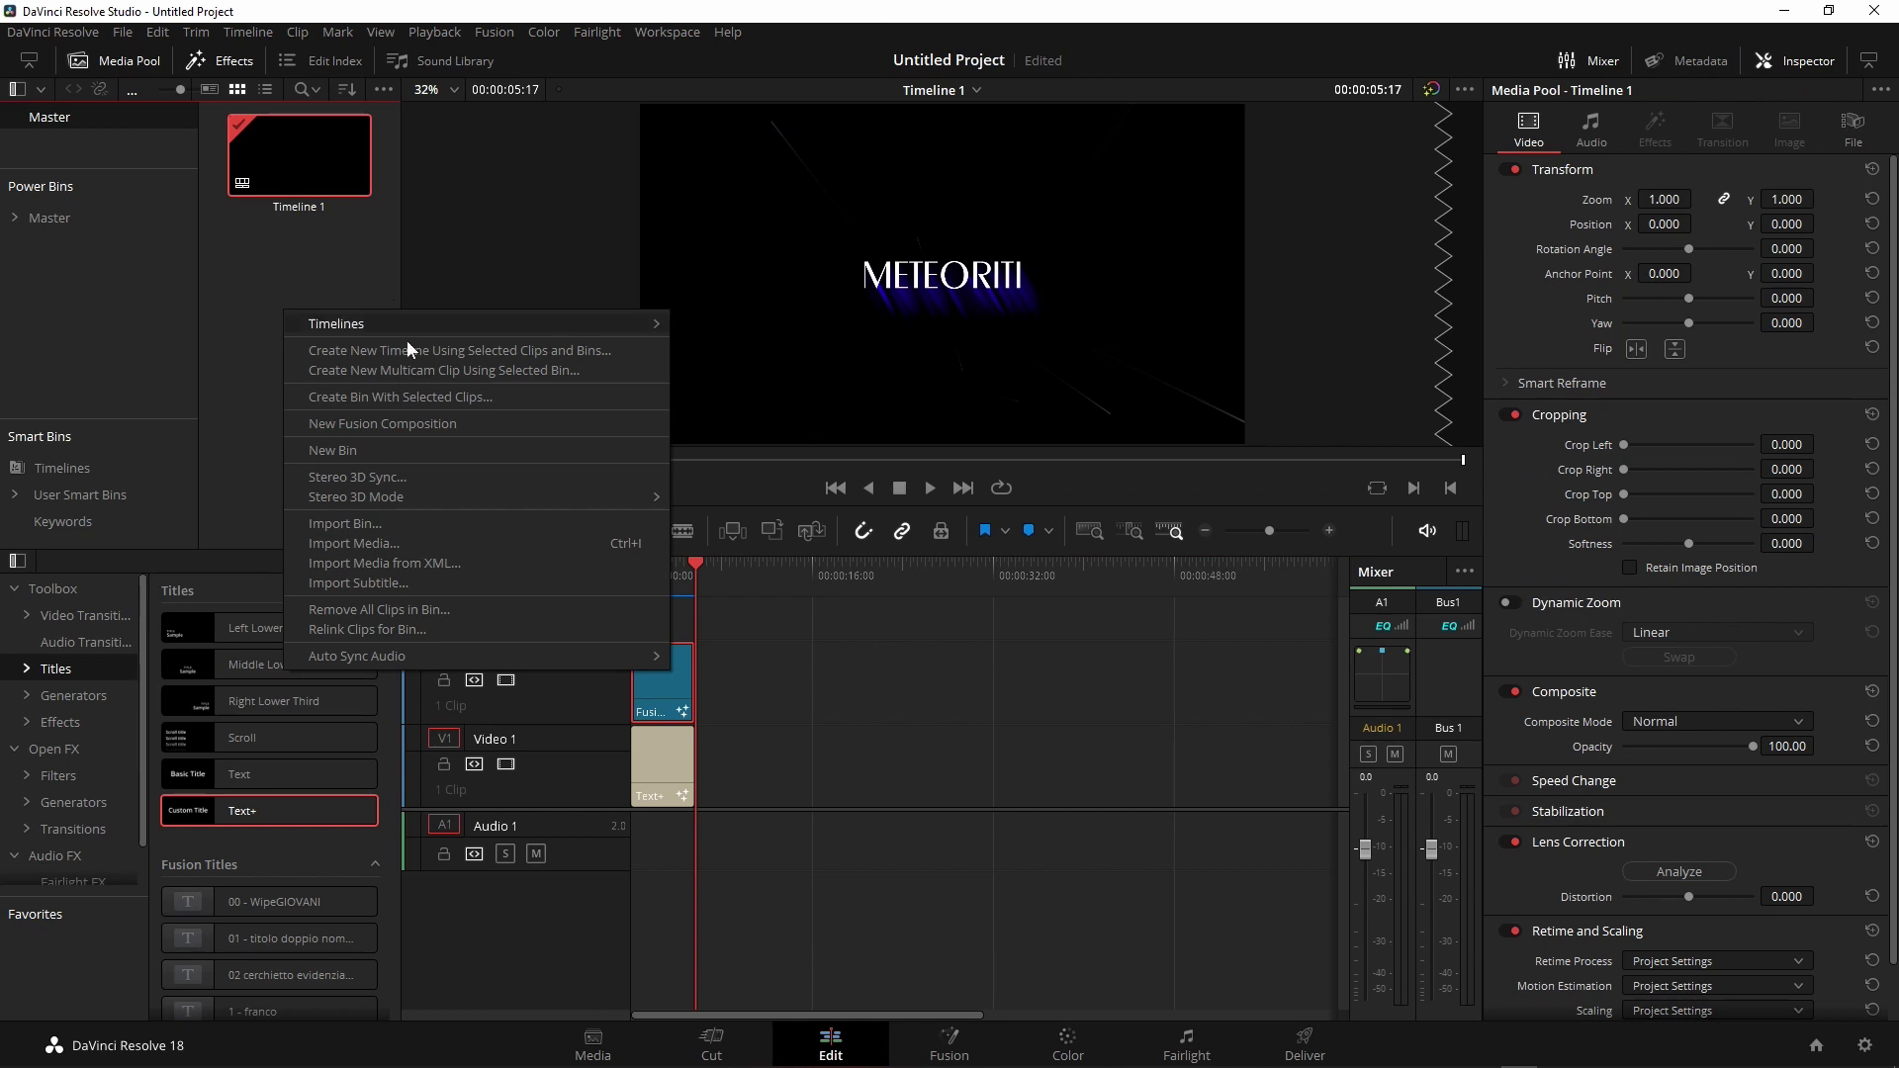
left_click(269, 401)
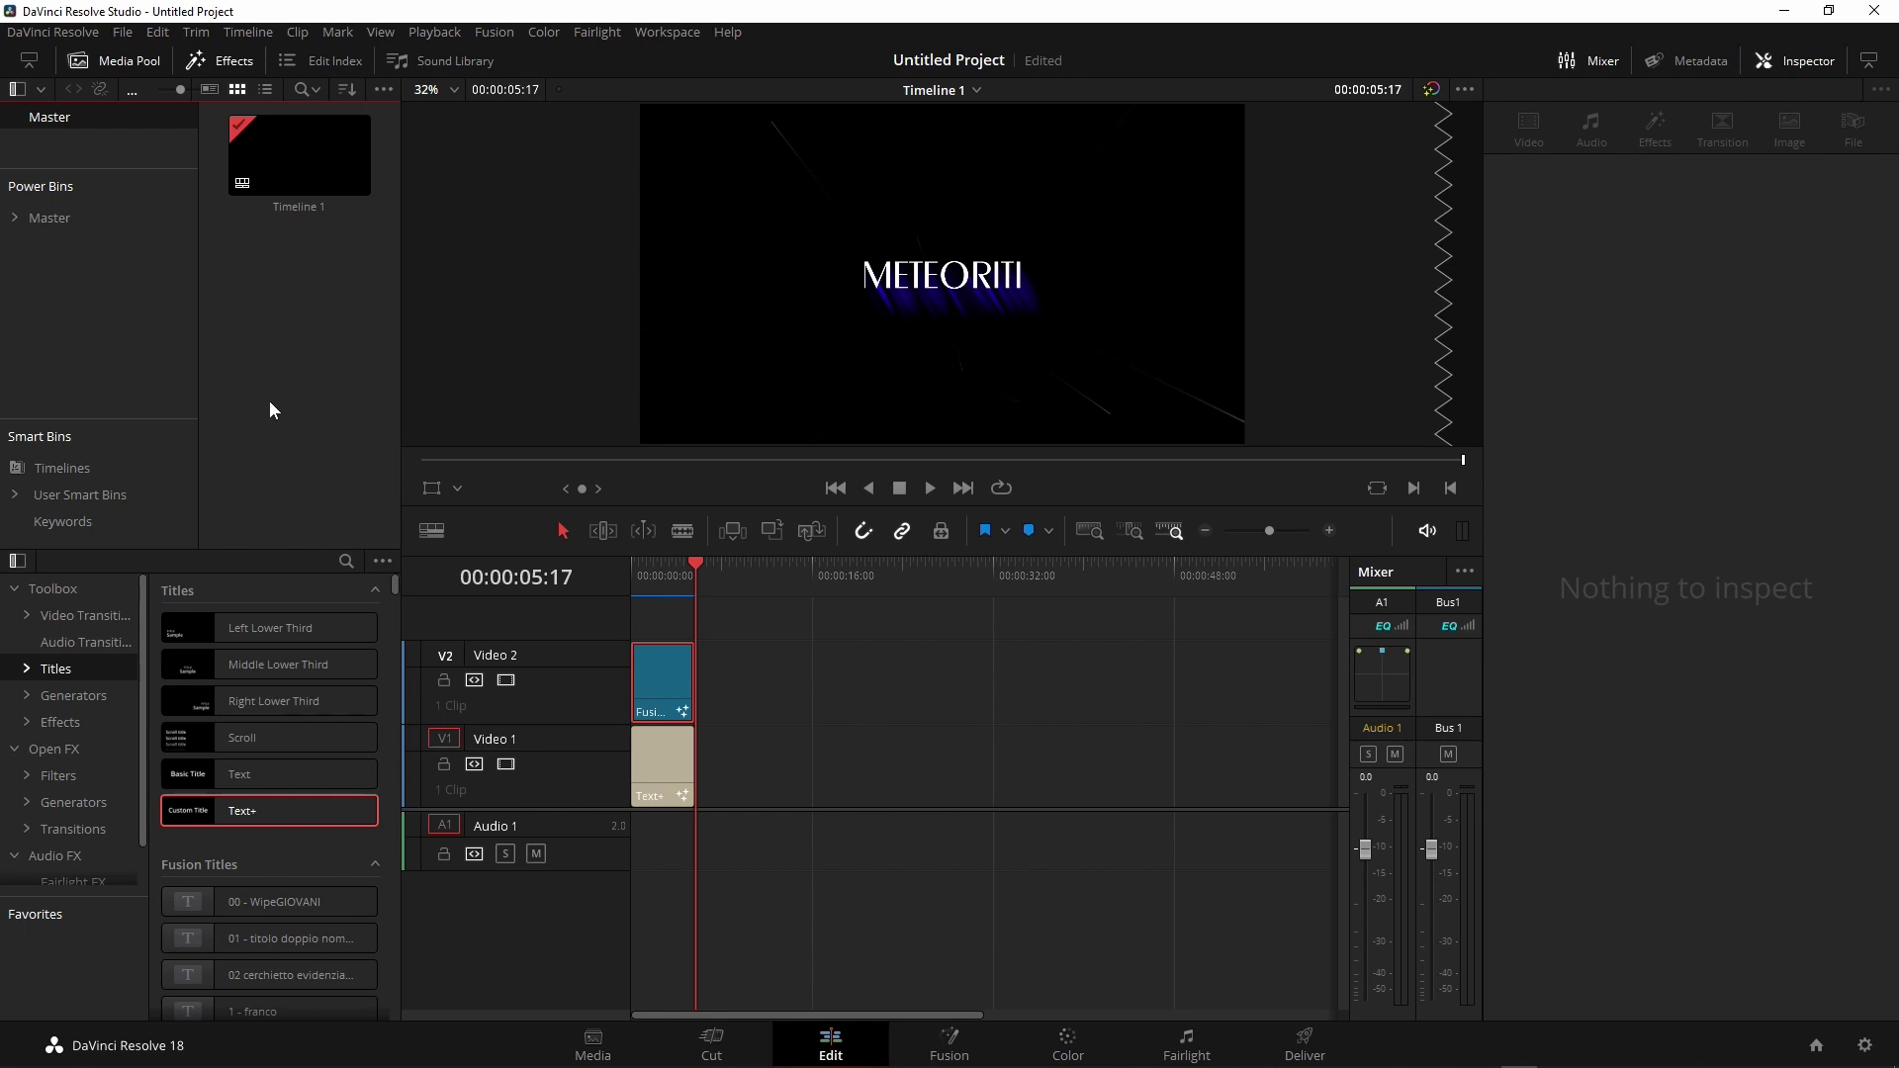
left_click(226, 63)
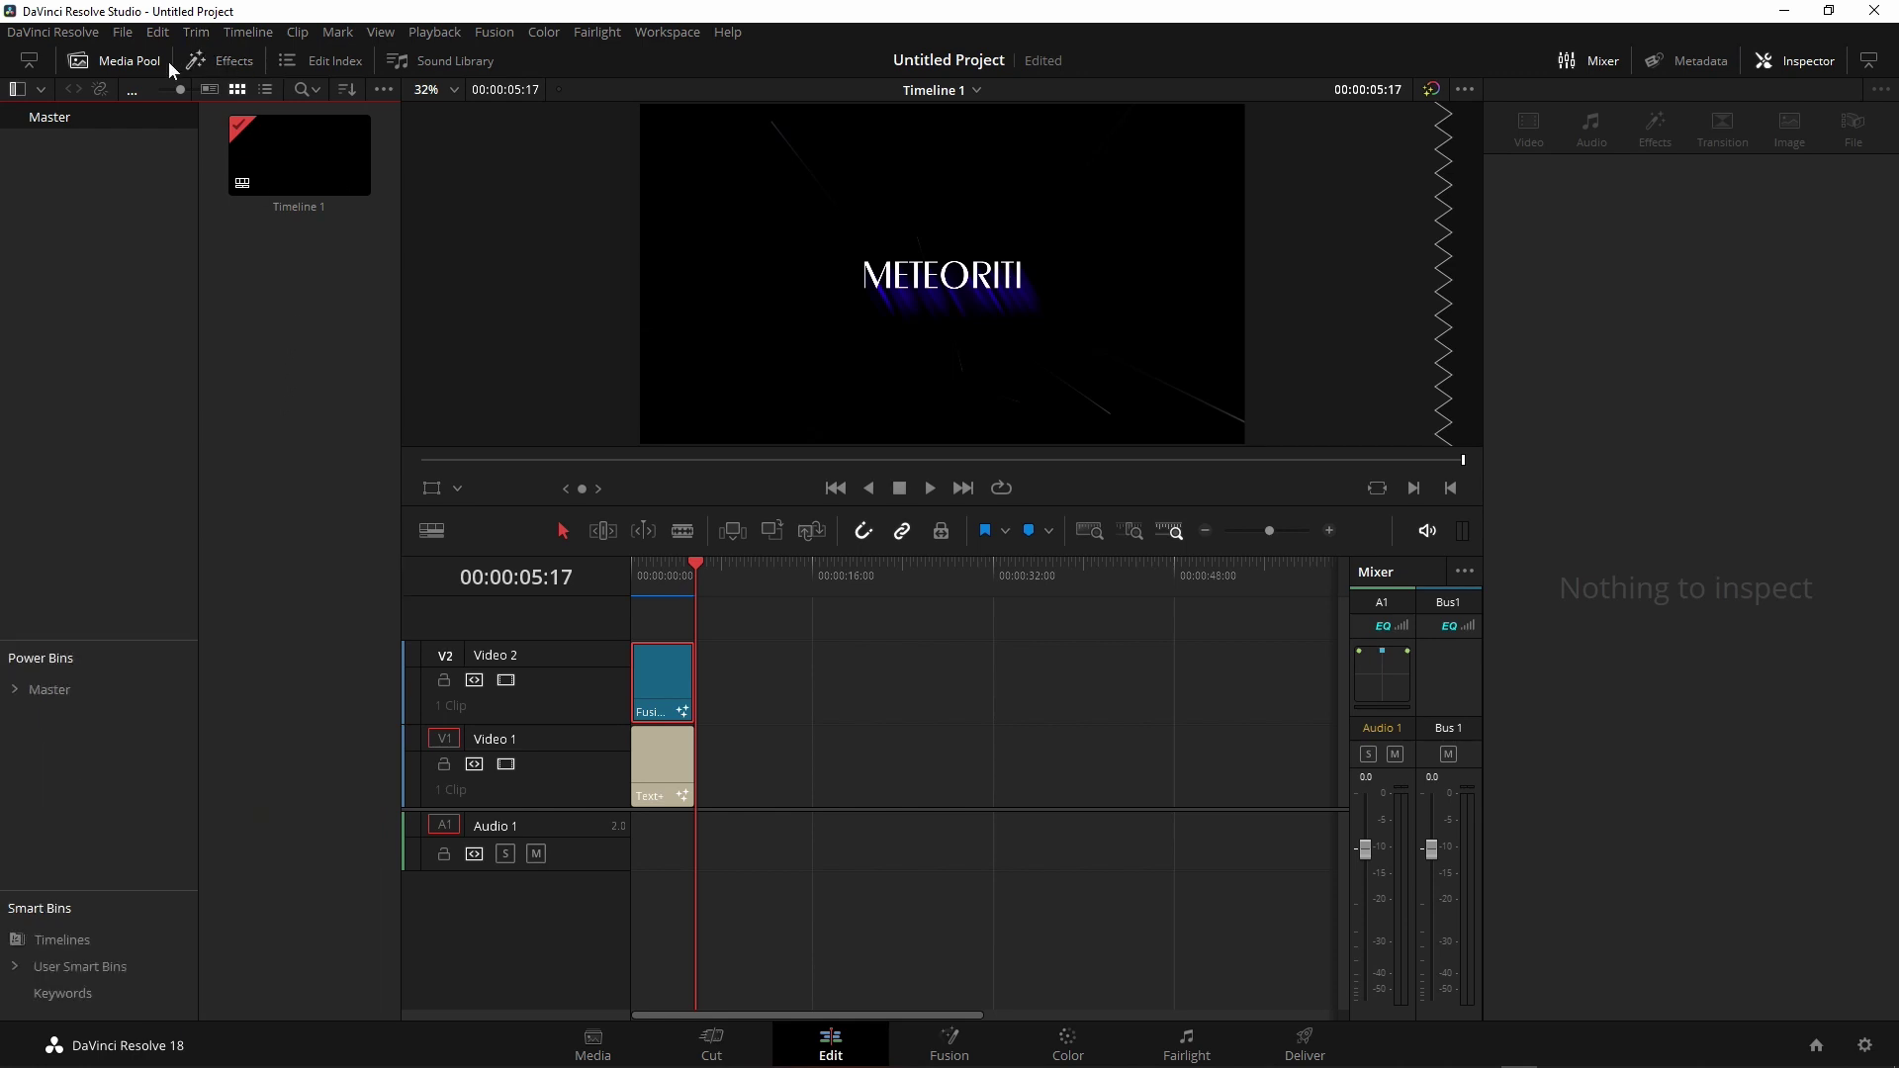
left_click(220, 63)
- Add a Fusion Composition clip to Video 1 after the existing clips and open it on the Fusion page
left_click(55, 722)
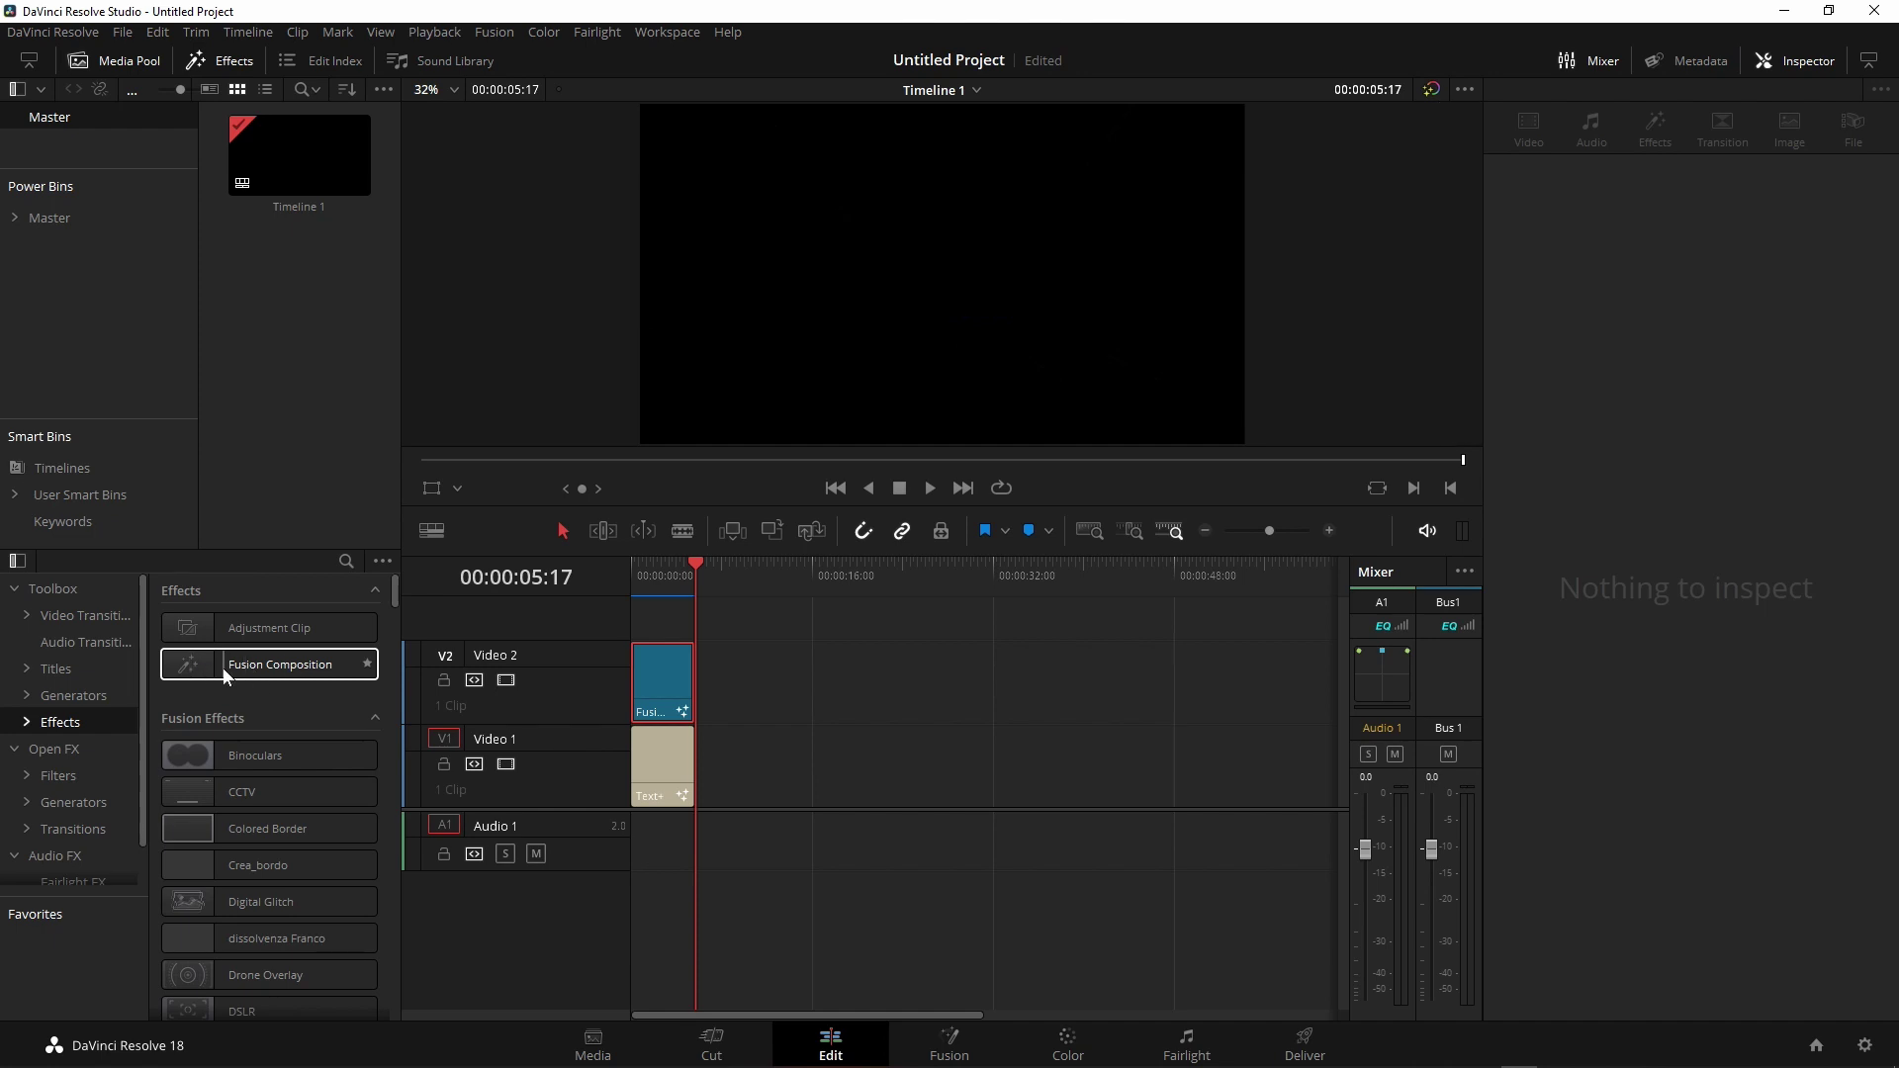
left_click_drag(222, 667, 767, 764)
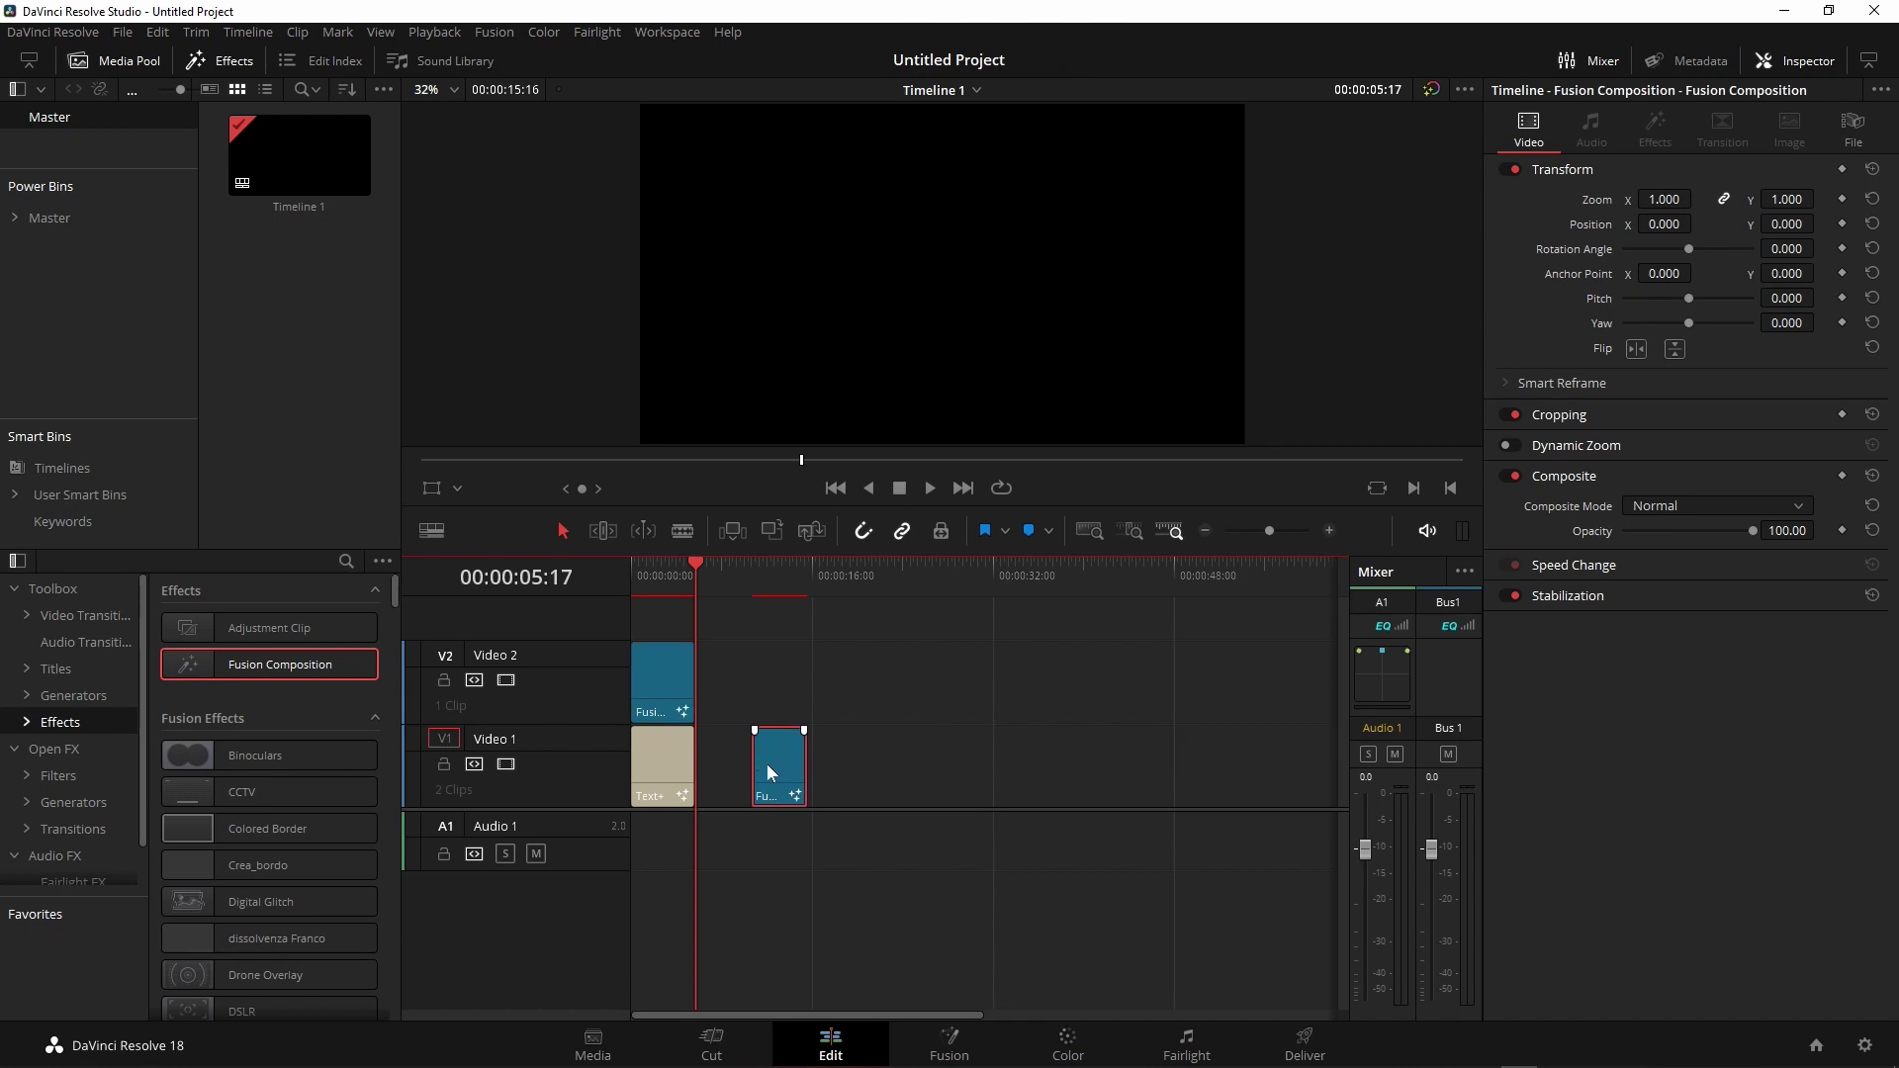
right_click(768, 763)
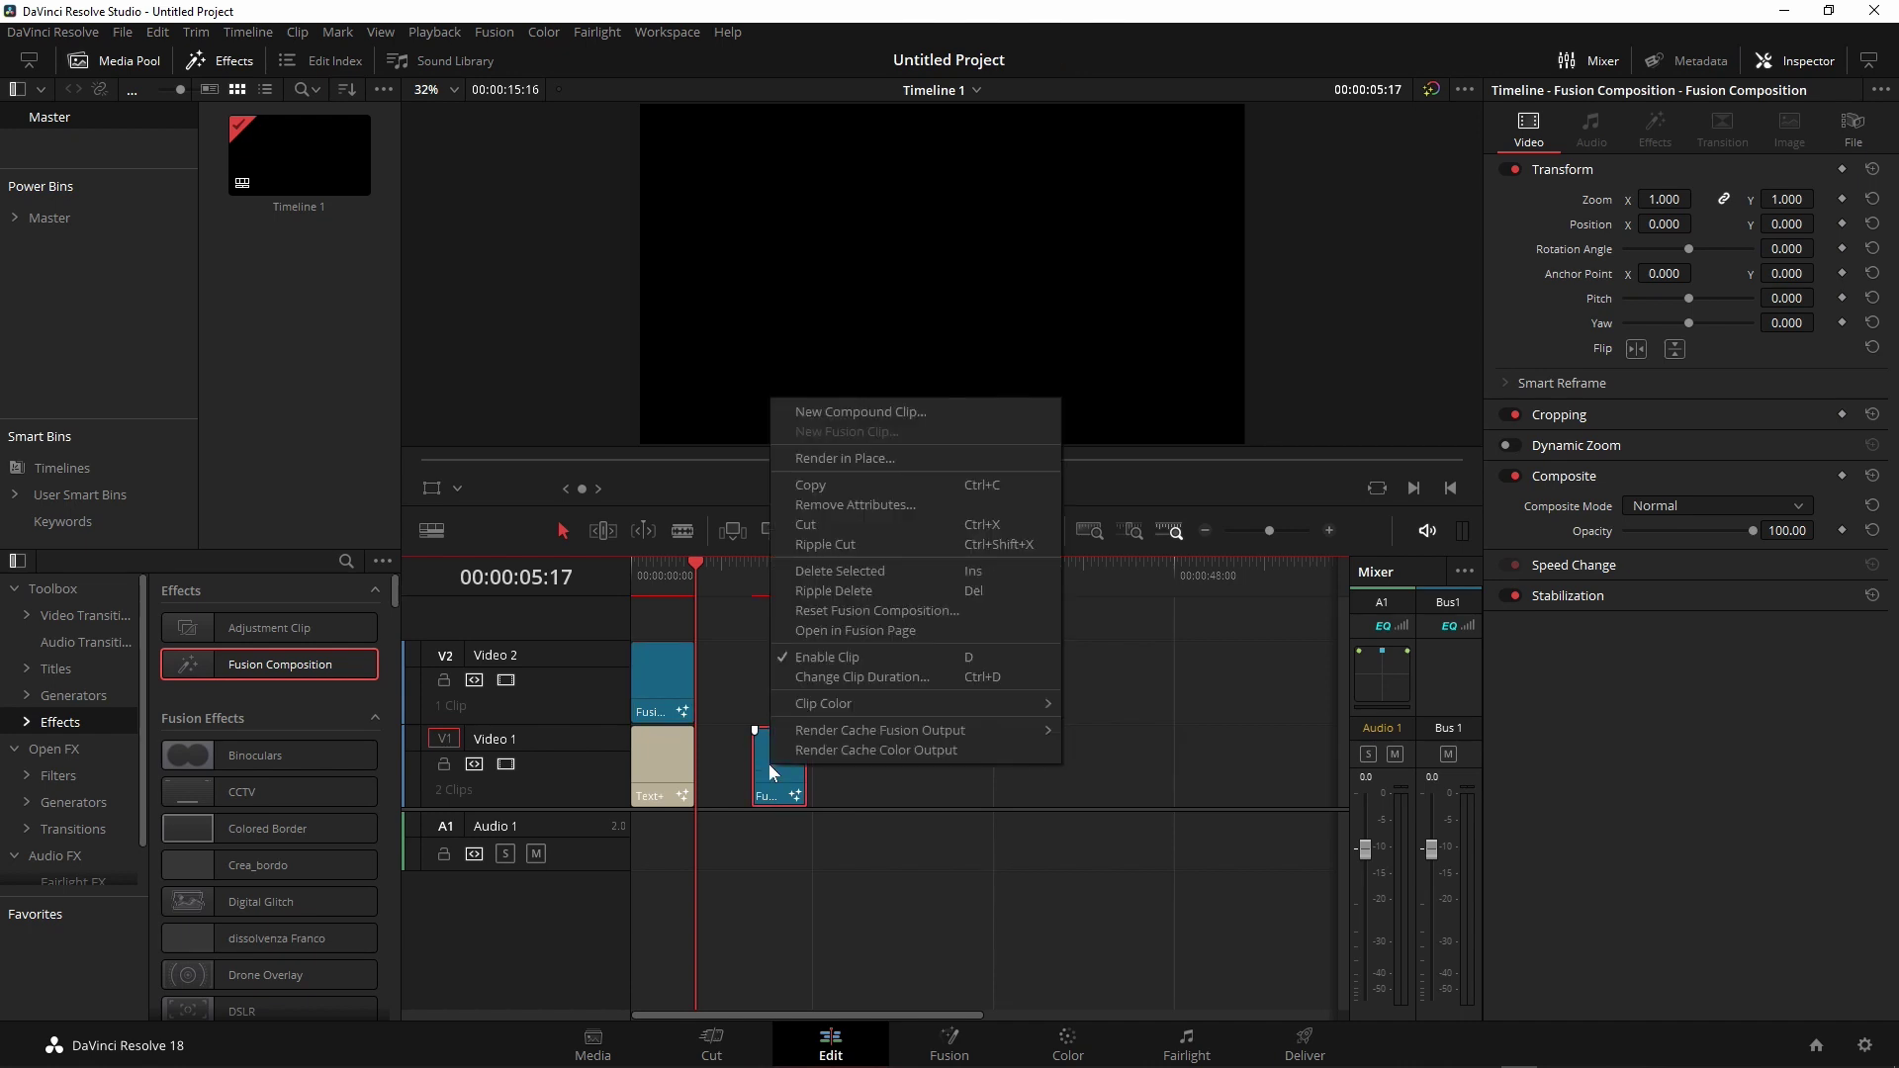
left_click(889, 630)
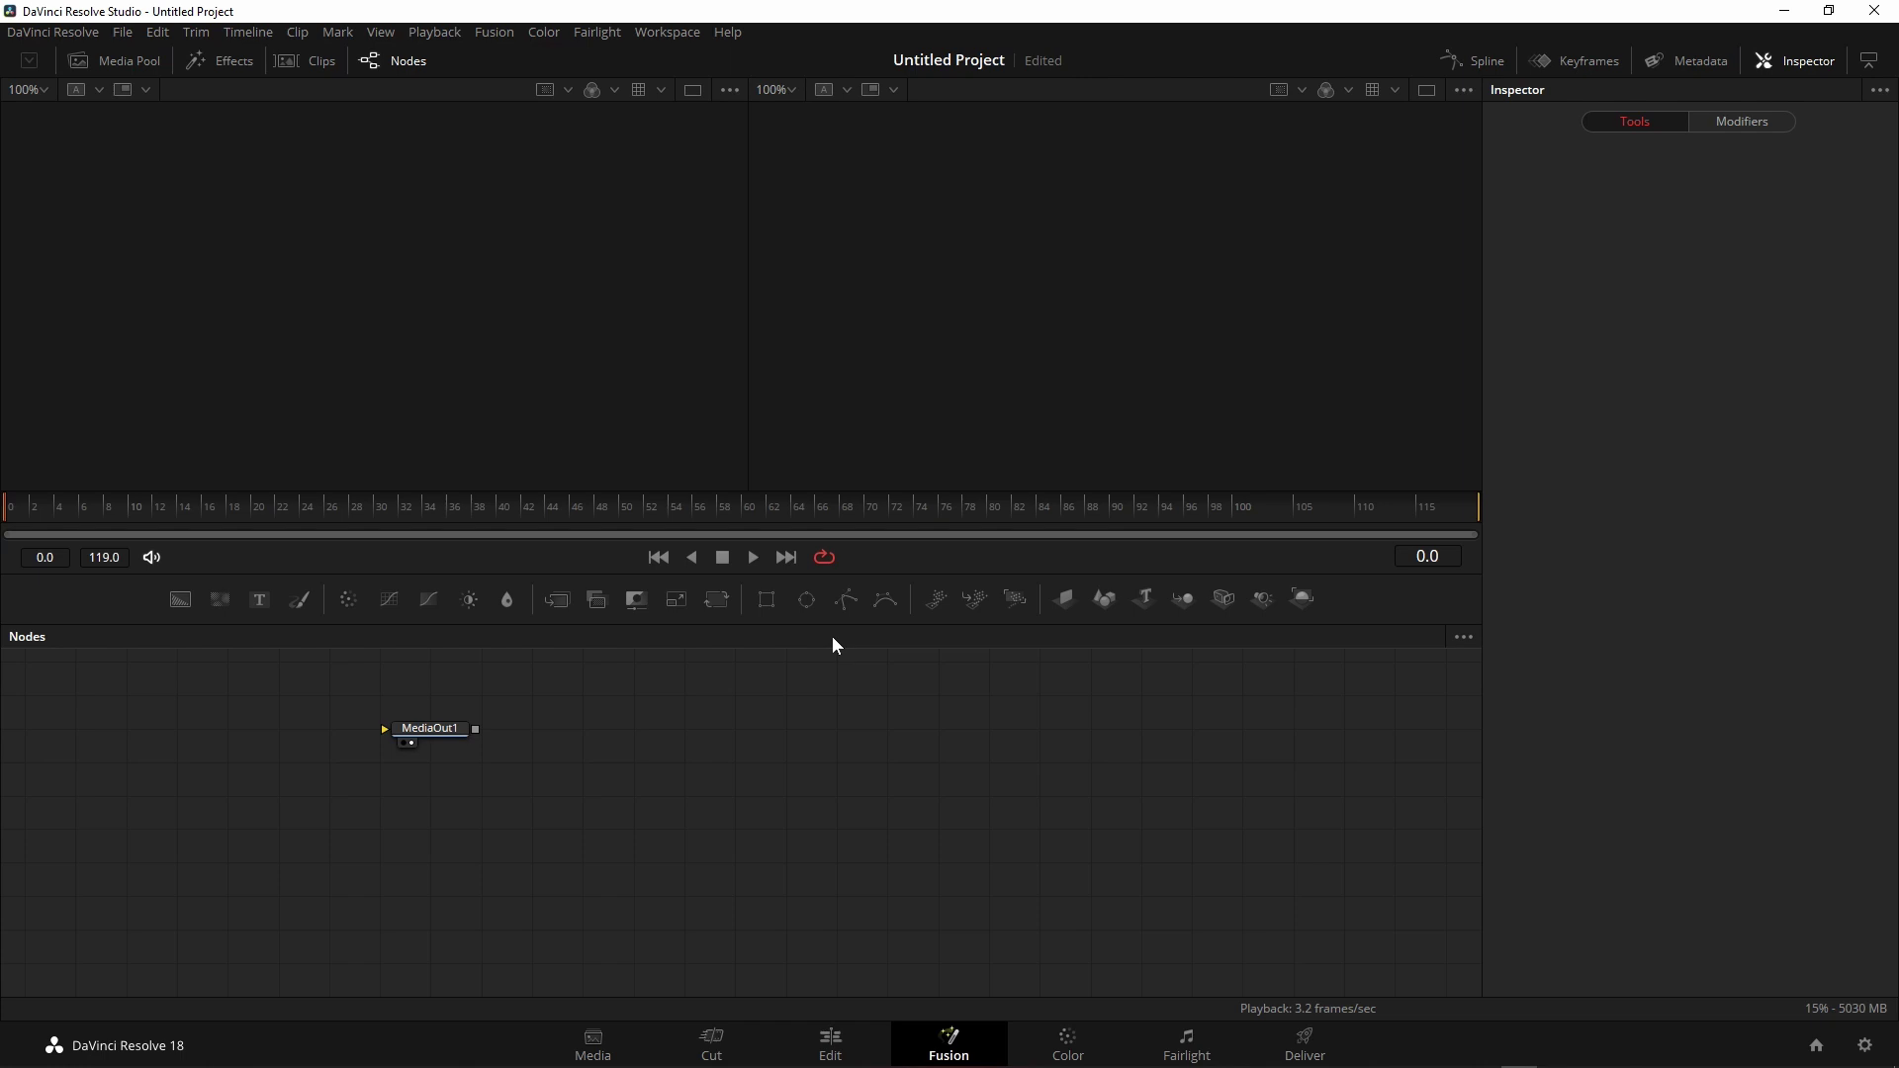
- Move the MediaOut1 node far to the right and feed it from a new Background node
left_click_drag(430, 728, 1202, 856)
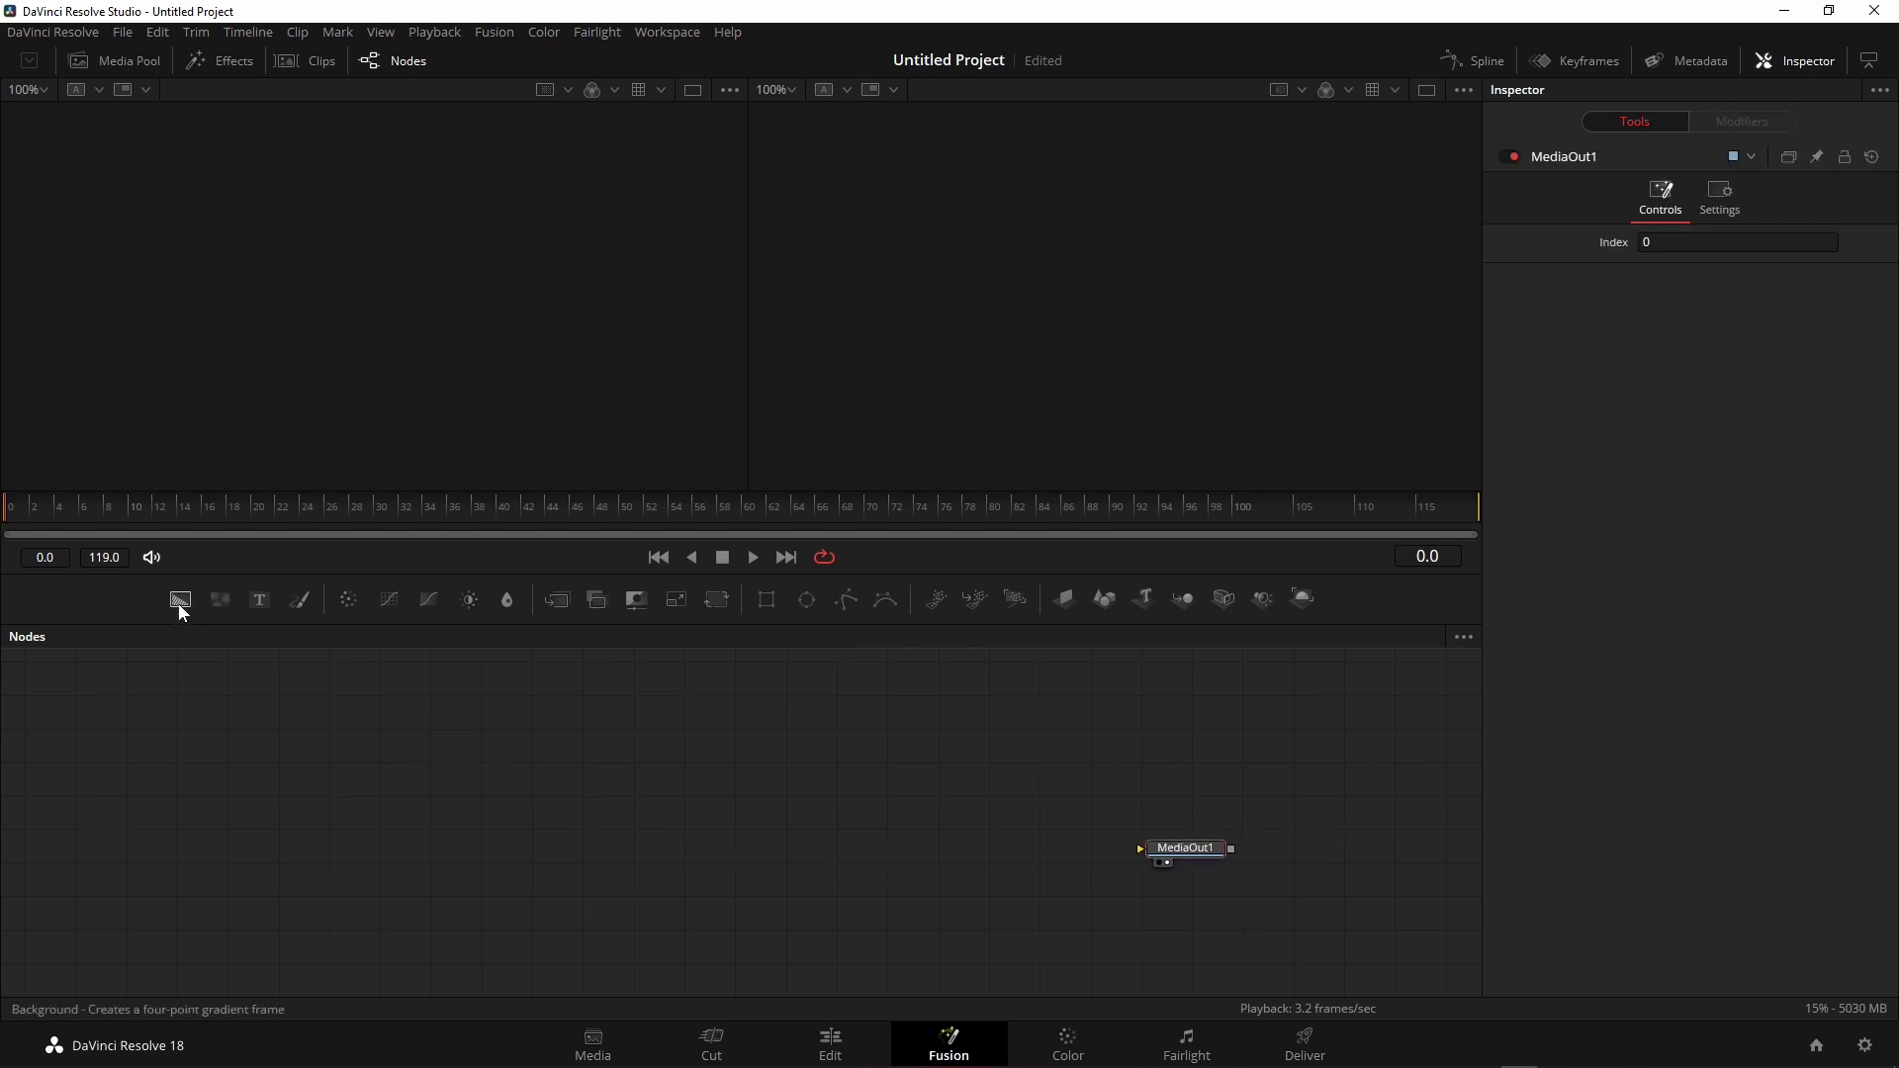
left_click_drag(180, 600, 1192, 850)
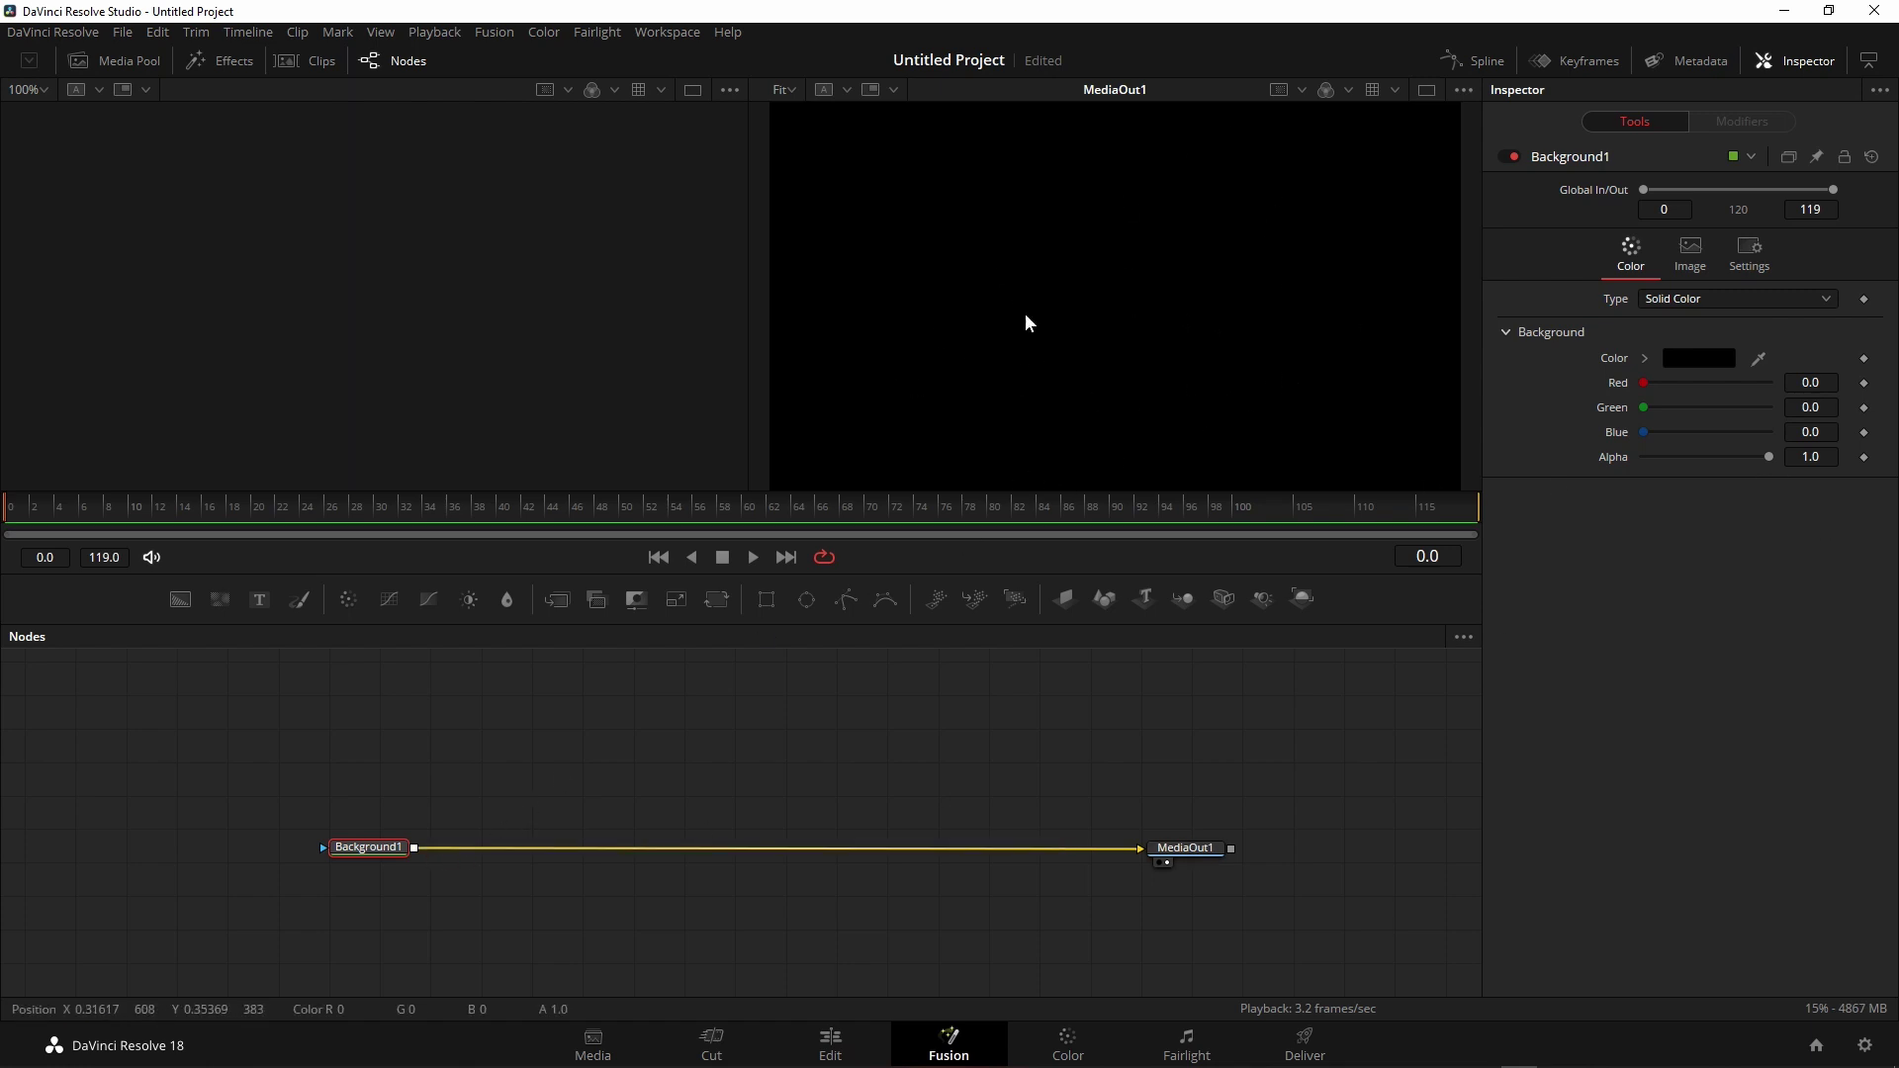
mouse_move(1769, 456)
left_mouse_down()
mouse_move(1597, 465)
mouse_move(1773, 454)
left_mouse_up()
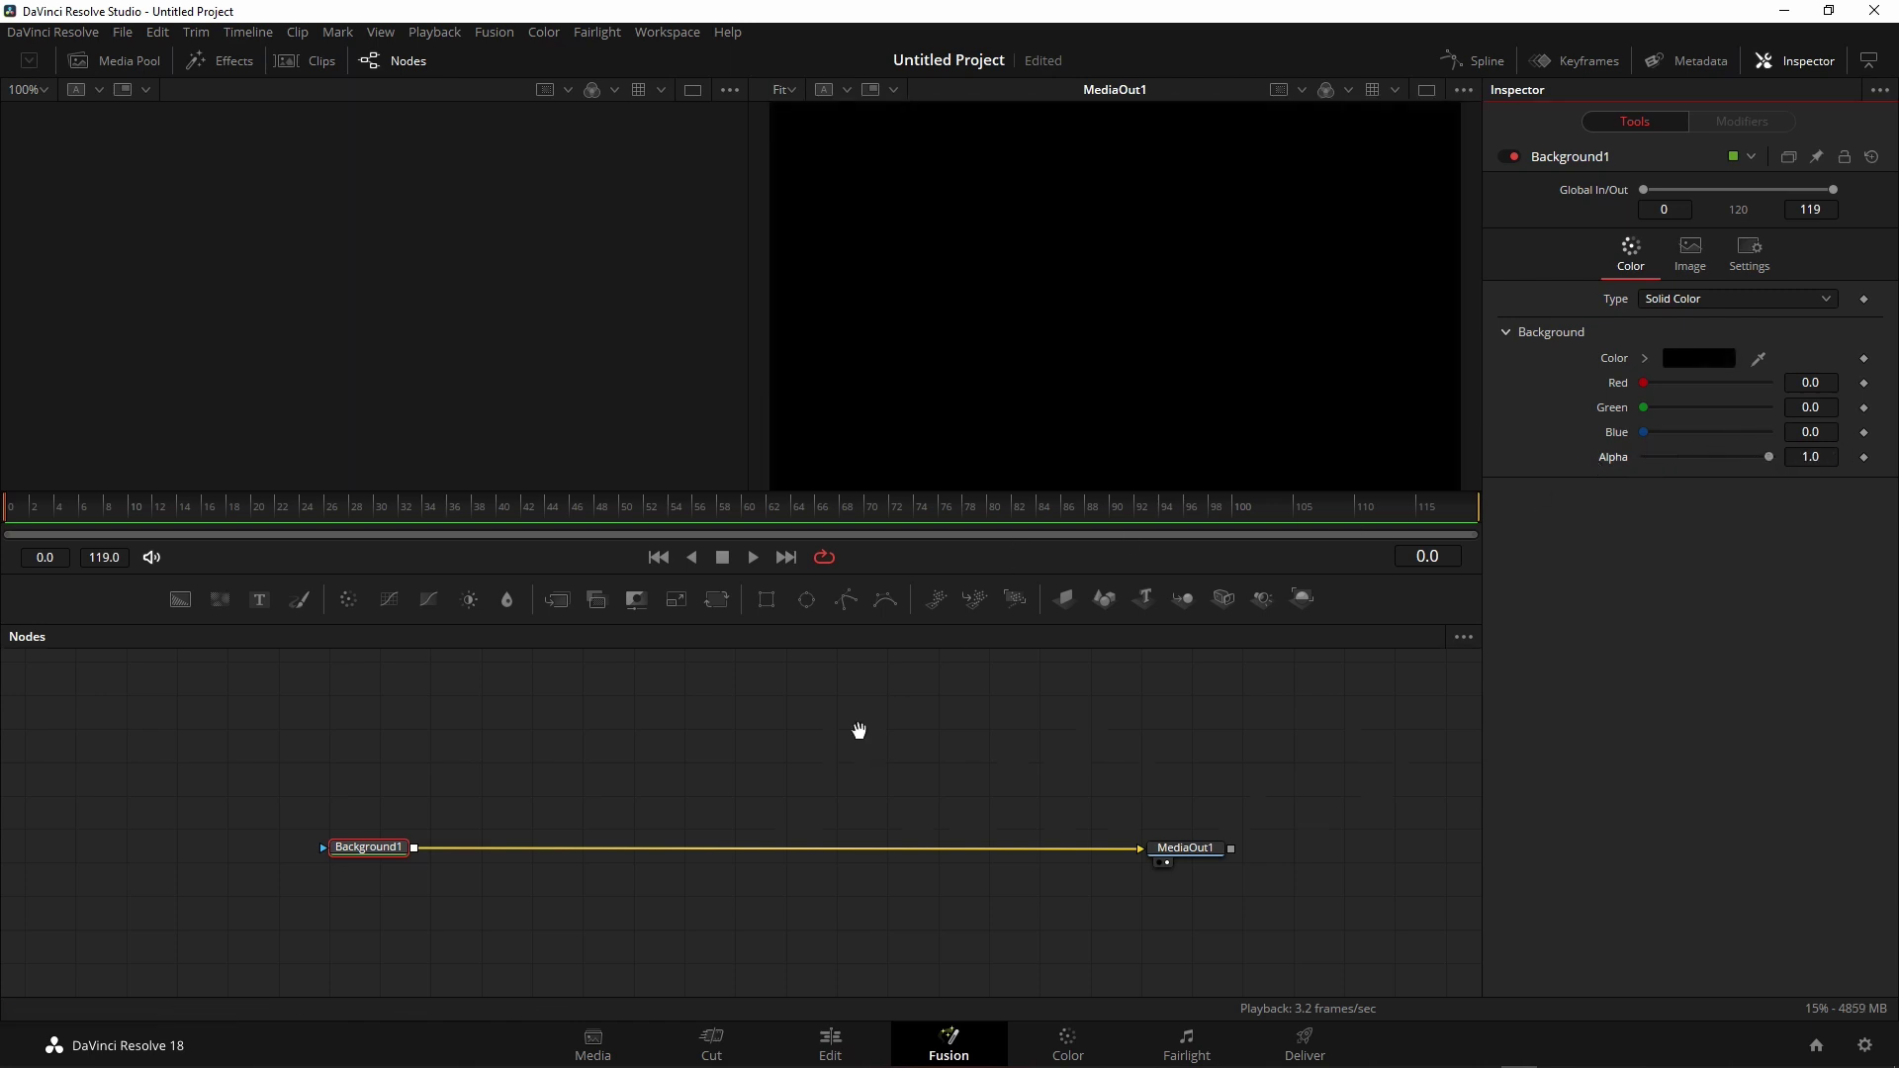
- Add a second Background node above the pipe between Background1 and MediaOut1
scroll(851, 768, "up", 2)
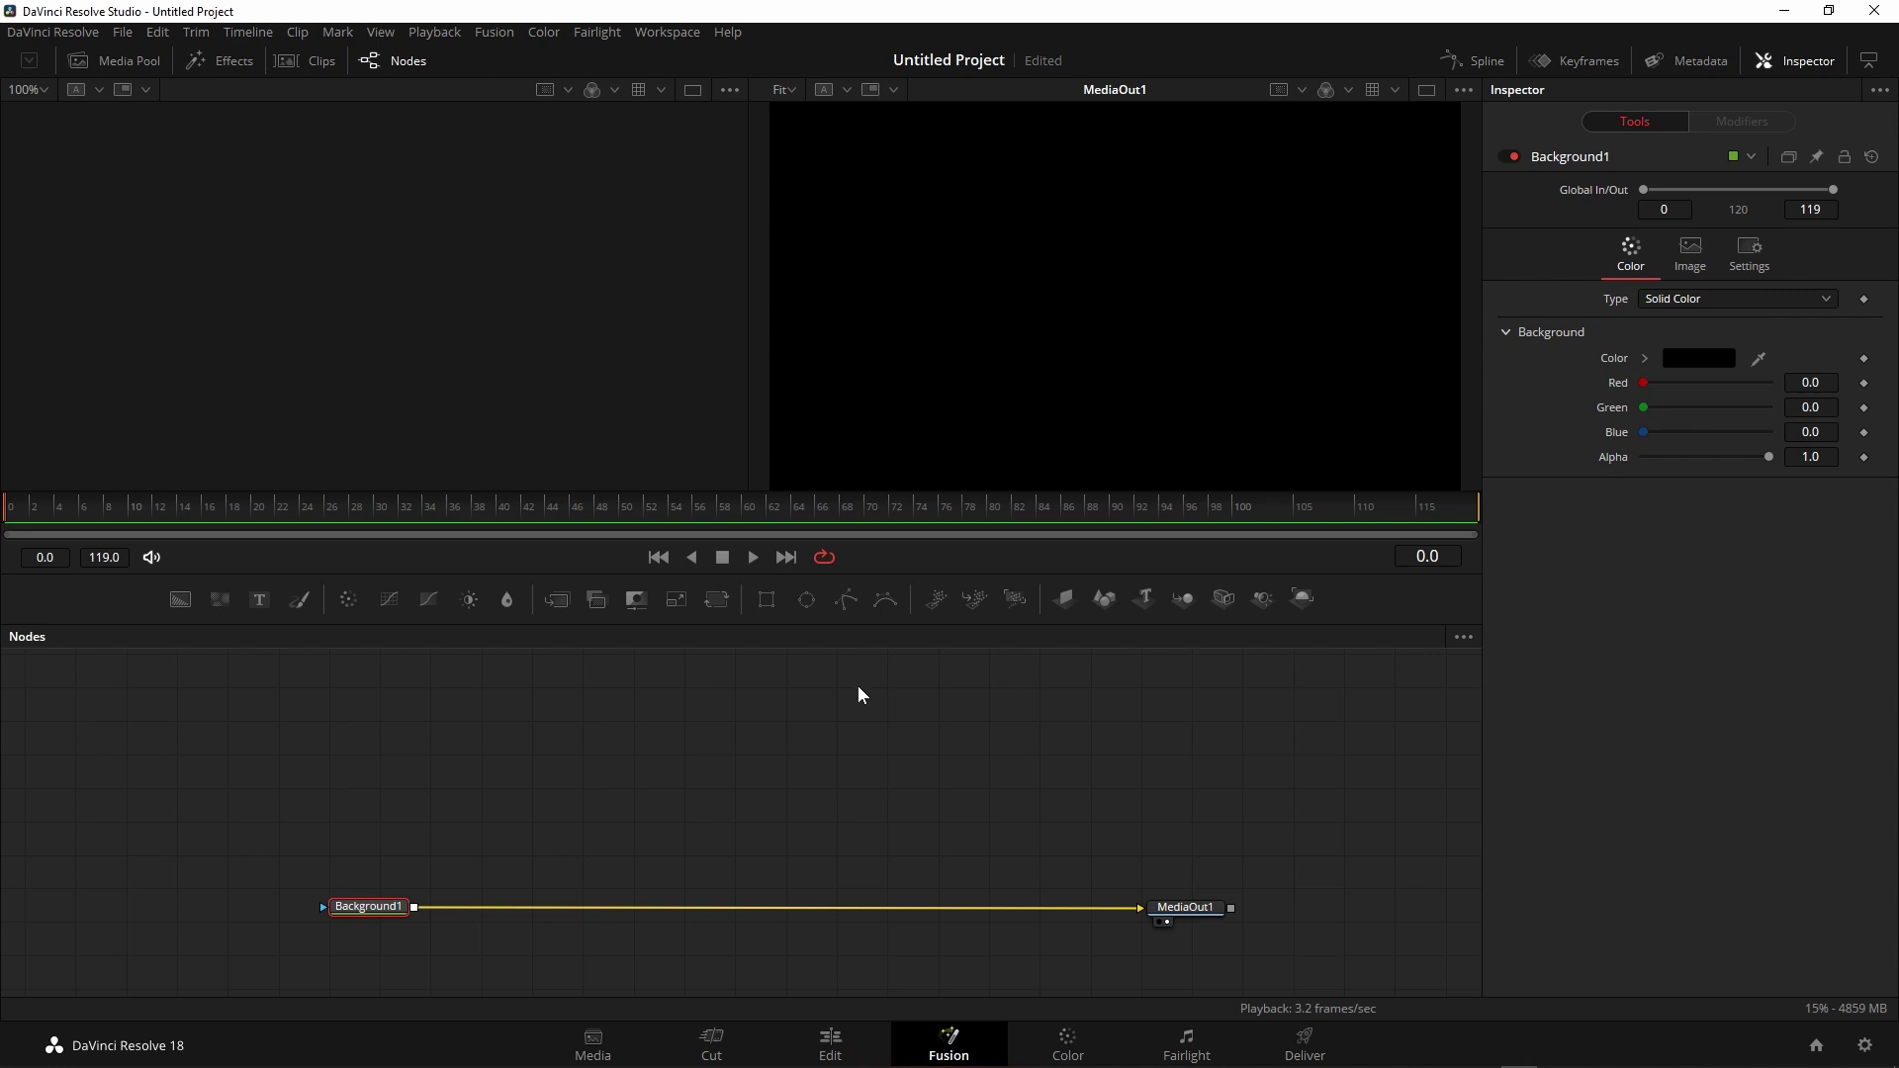
left_click_drag(175, 600, 559, 794)
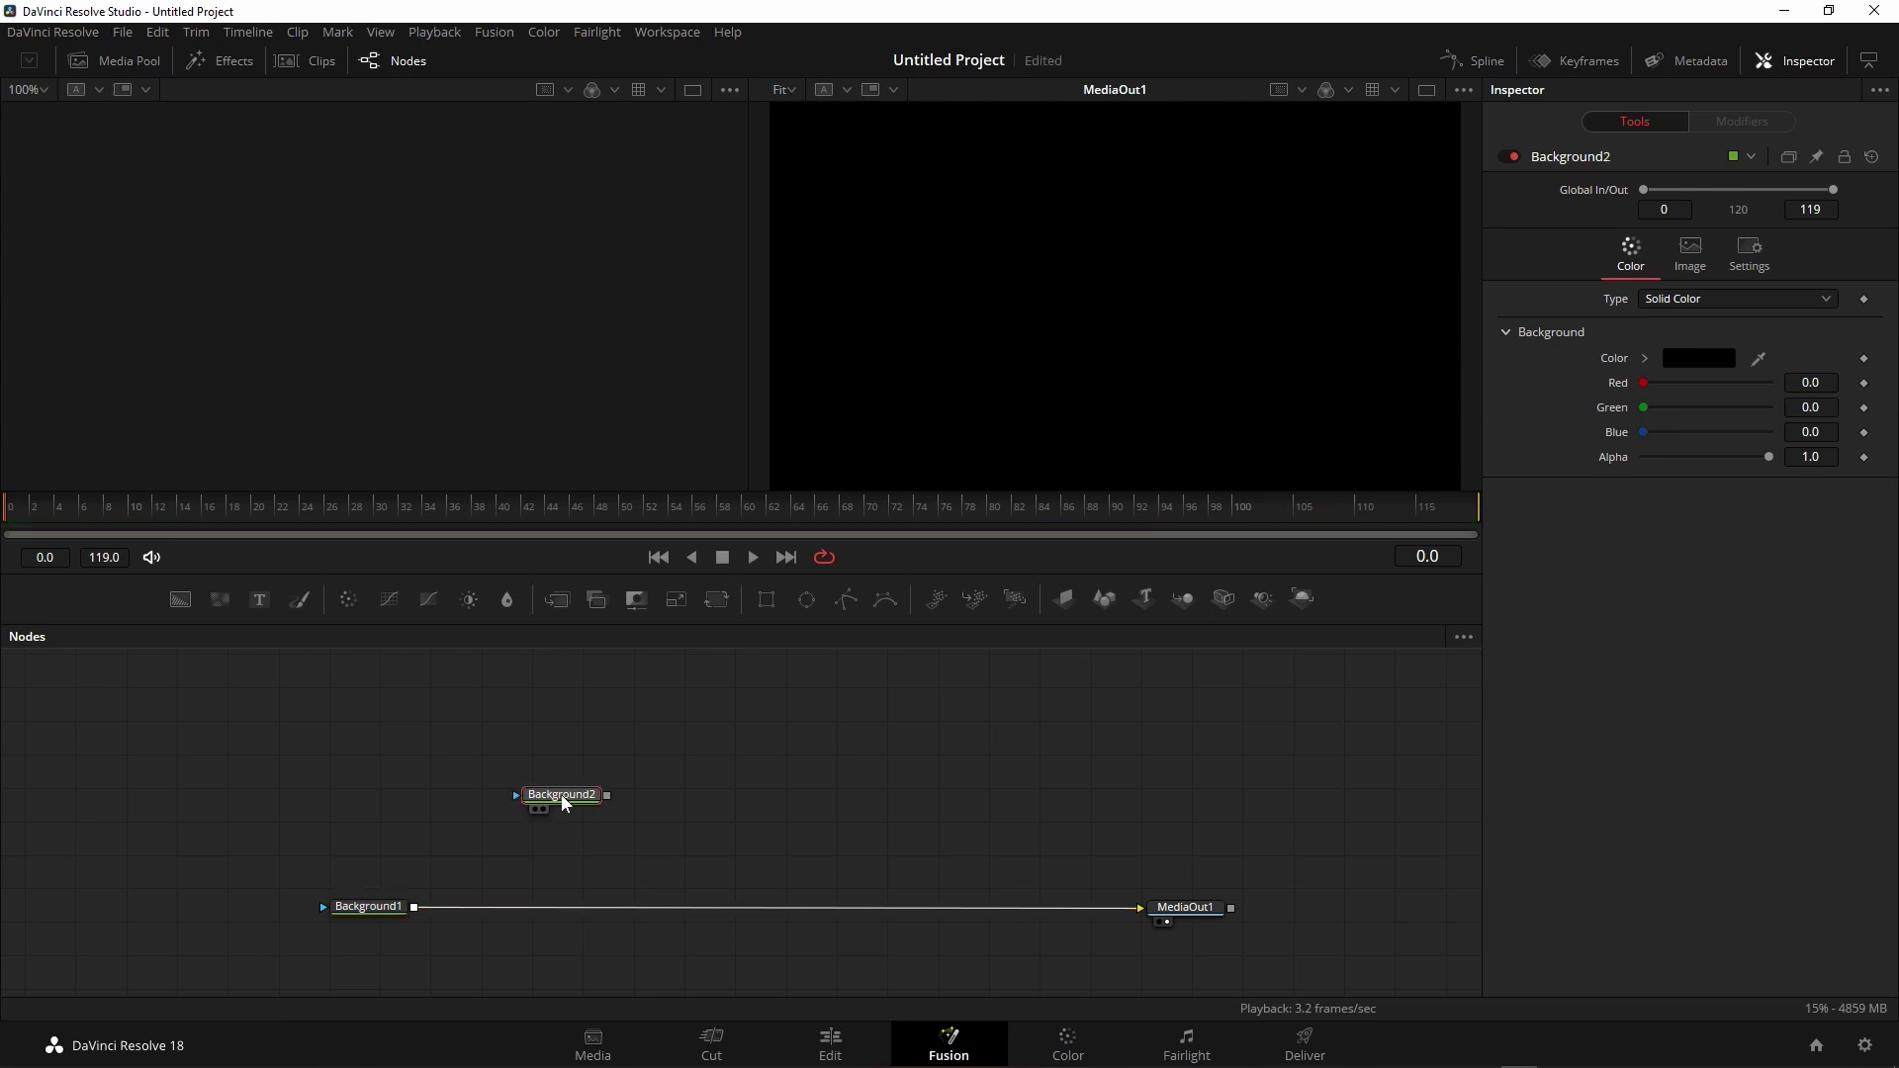
left_click_drag(564, 801, 535, 806)
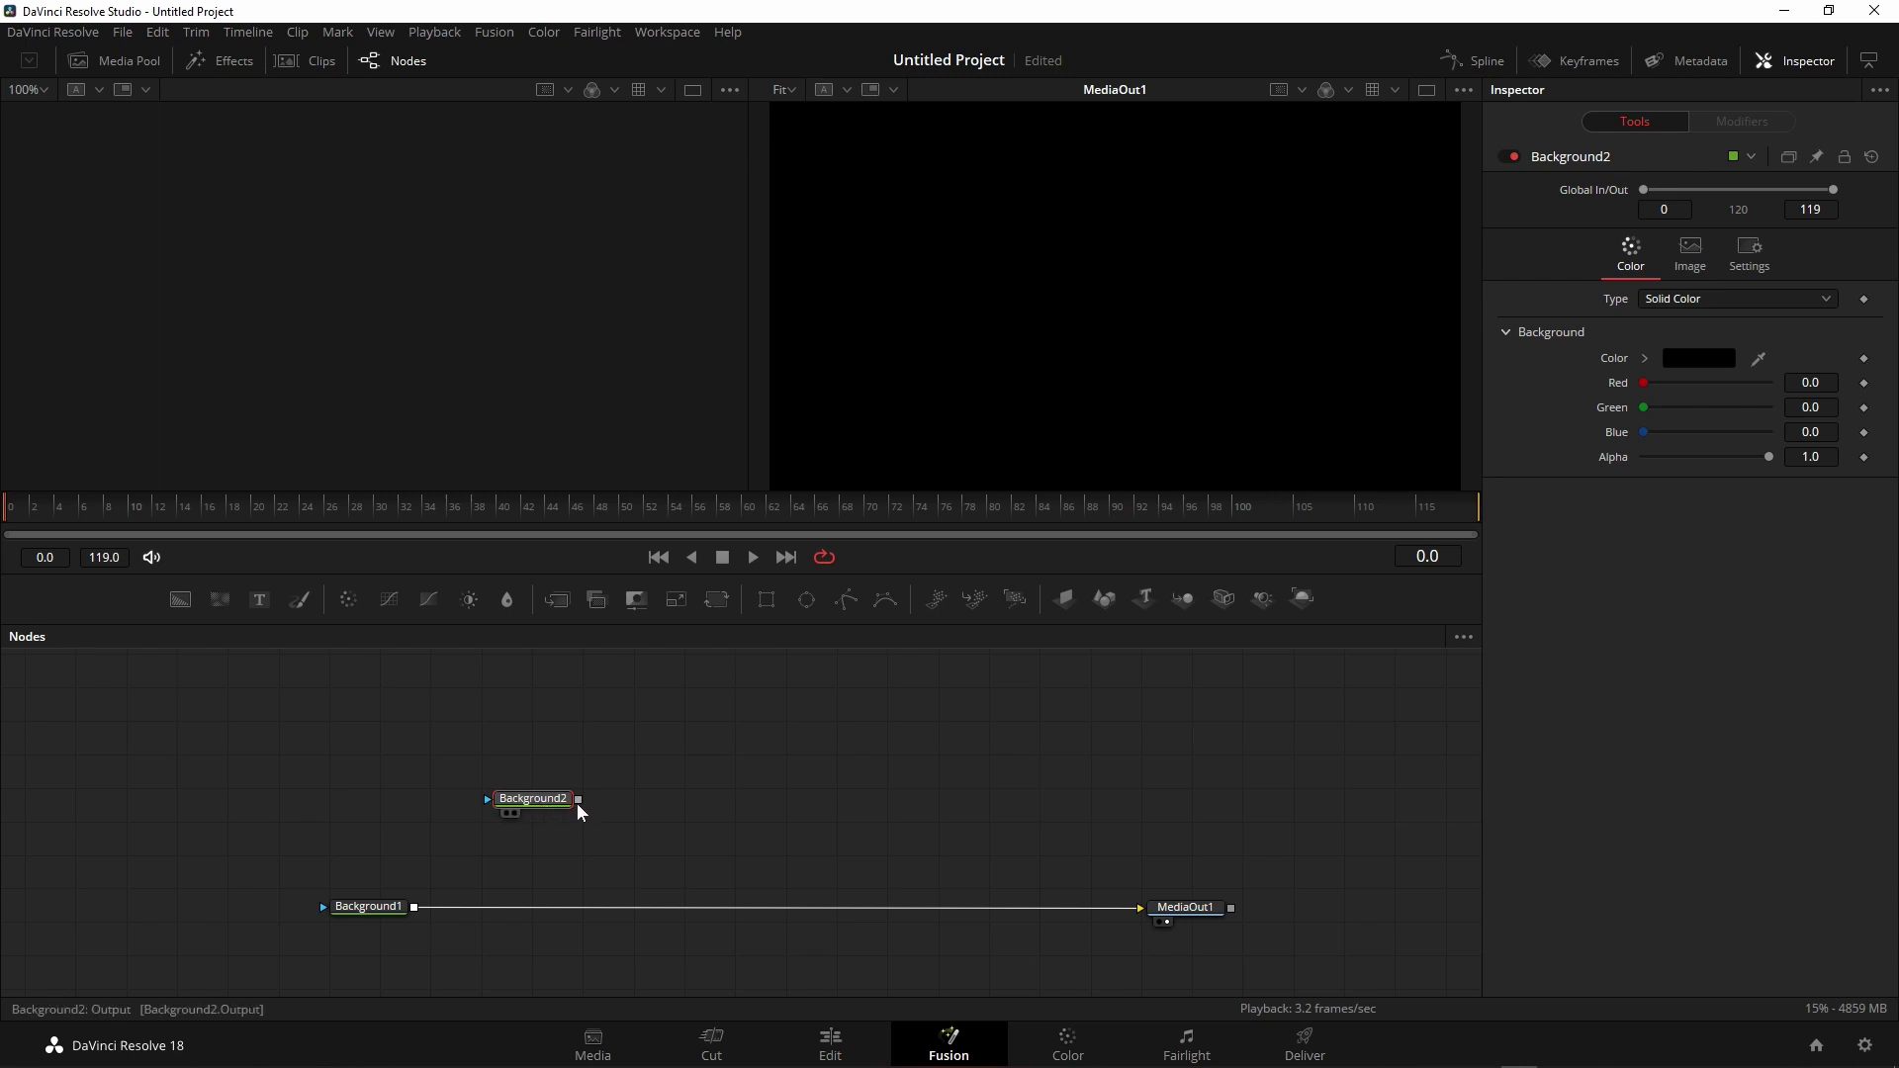
left_click_drag(580, 804, 629, 790)
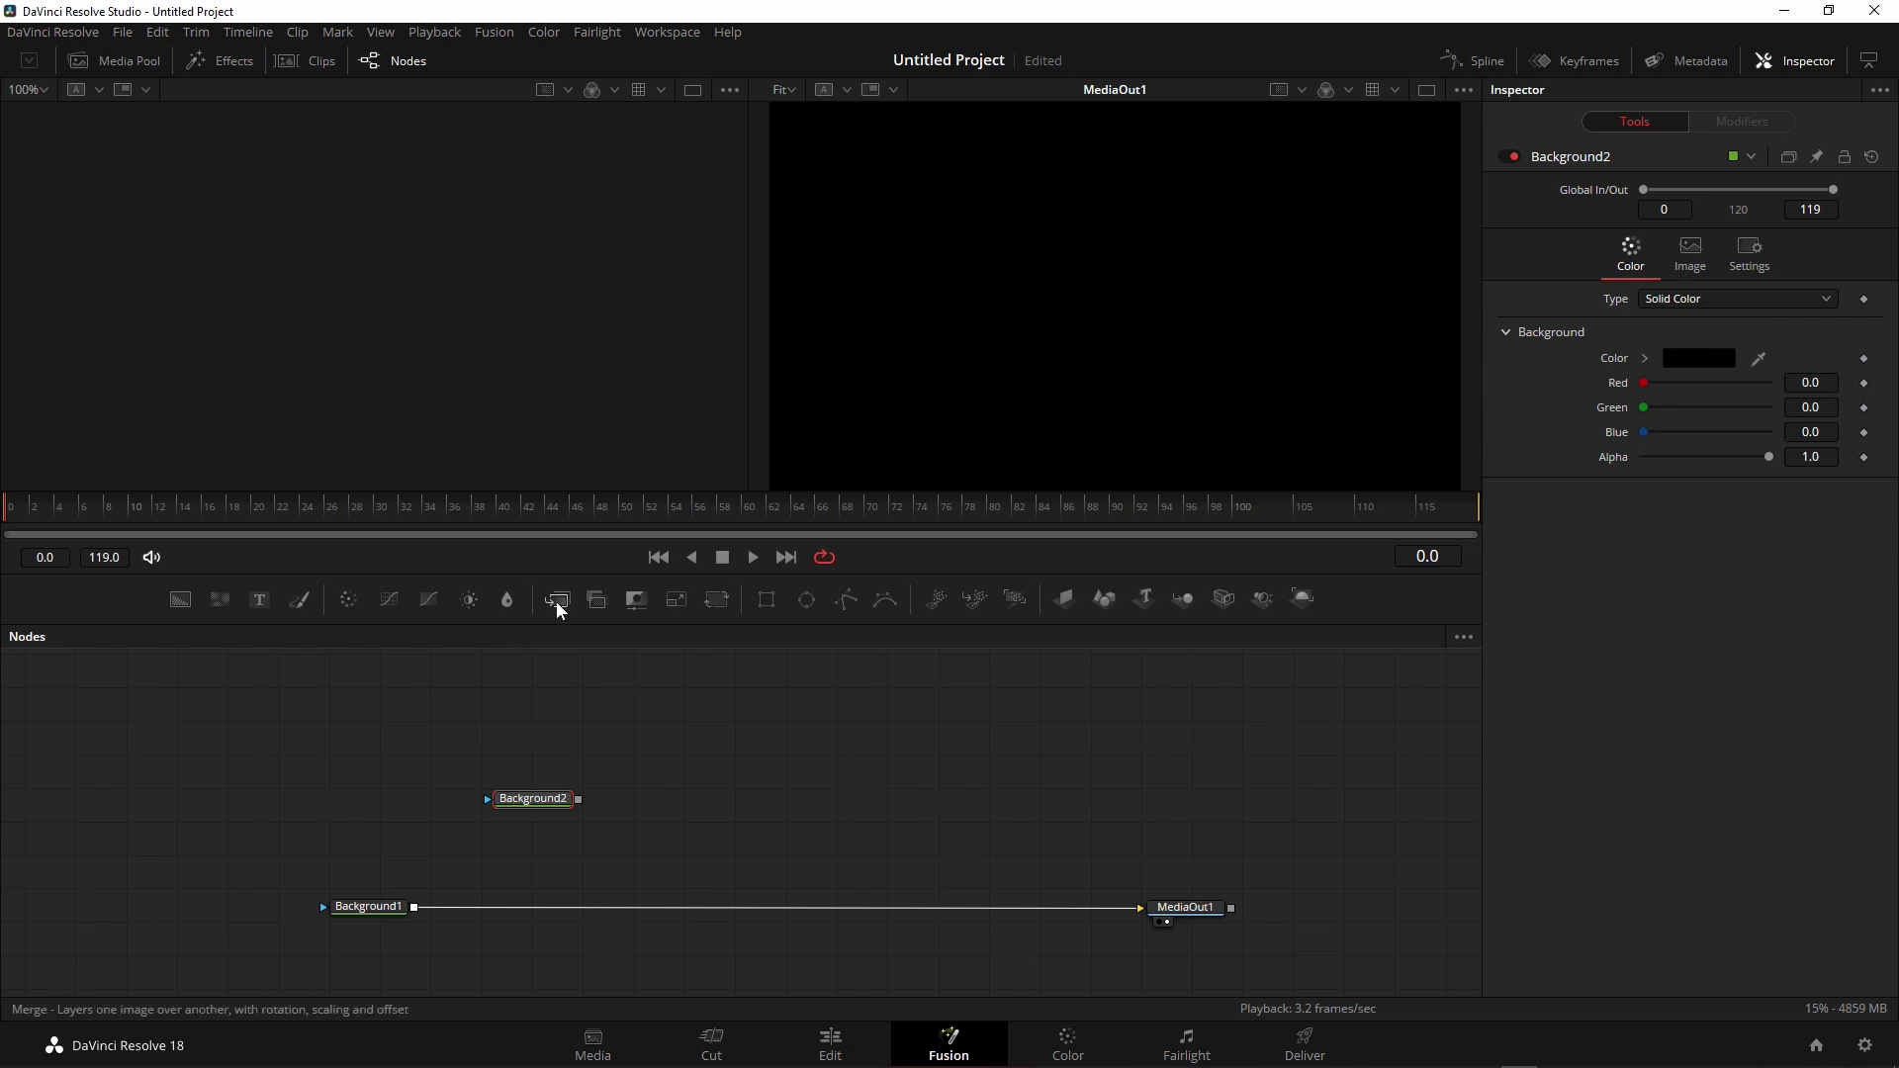
- Try combining Background2 with Background1 through a Merge node placed on the MediaOut1 pipe, and delete that Merge
left_click_drag(560, 608, 506, 898)
left_click_drag(579, 800, 522, 907)
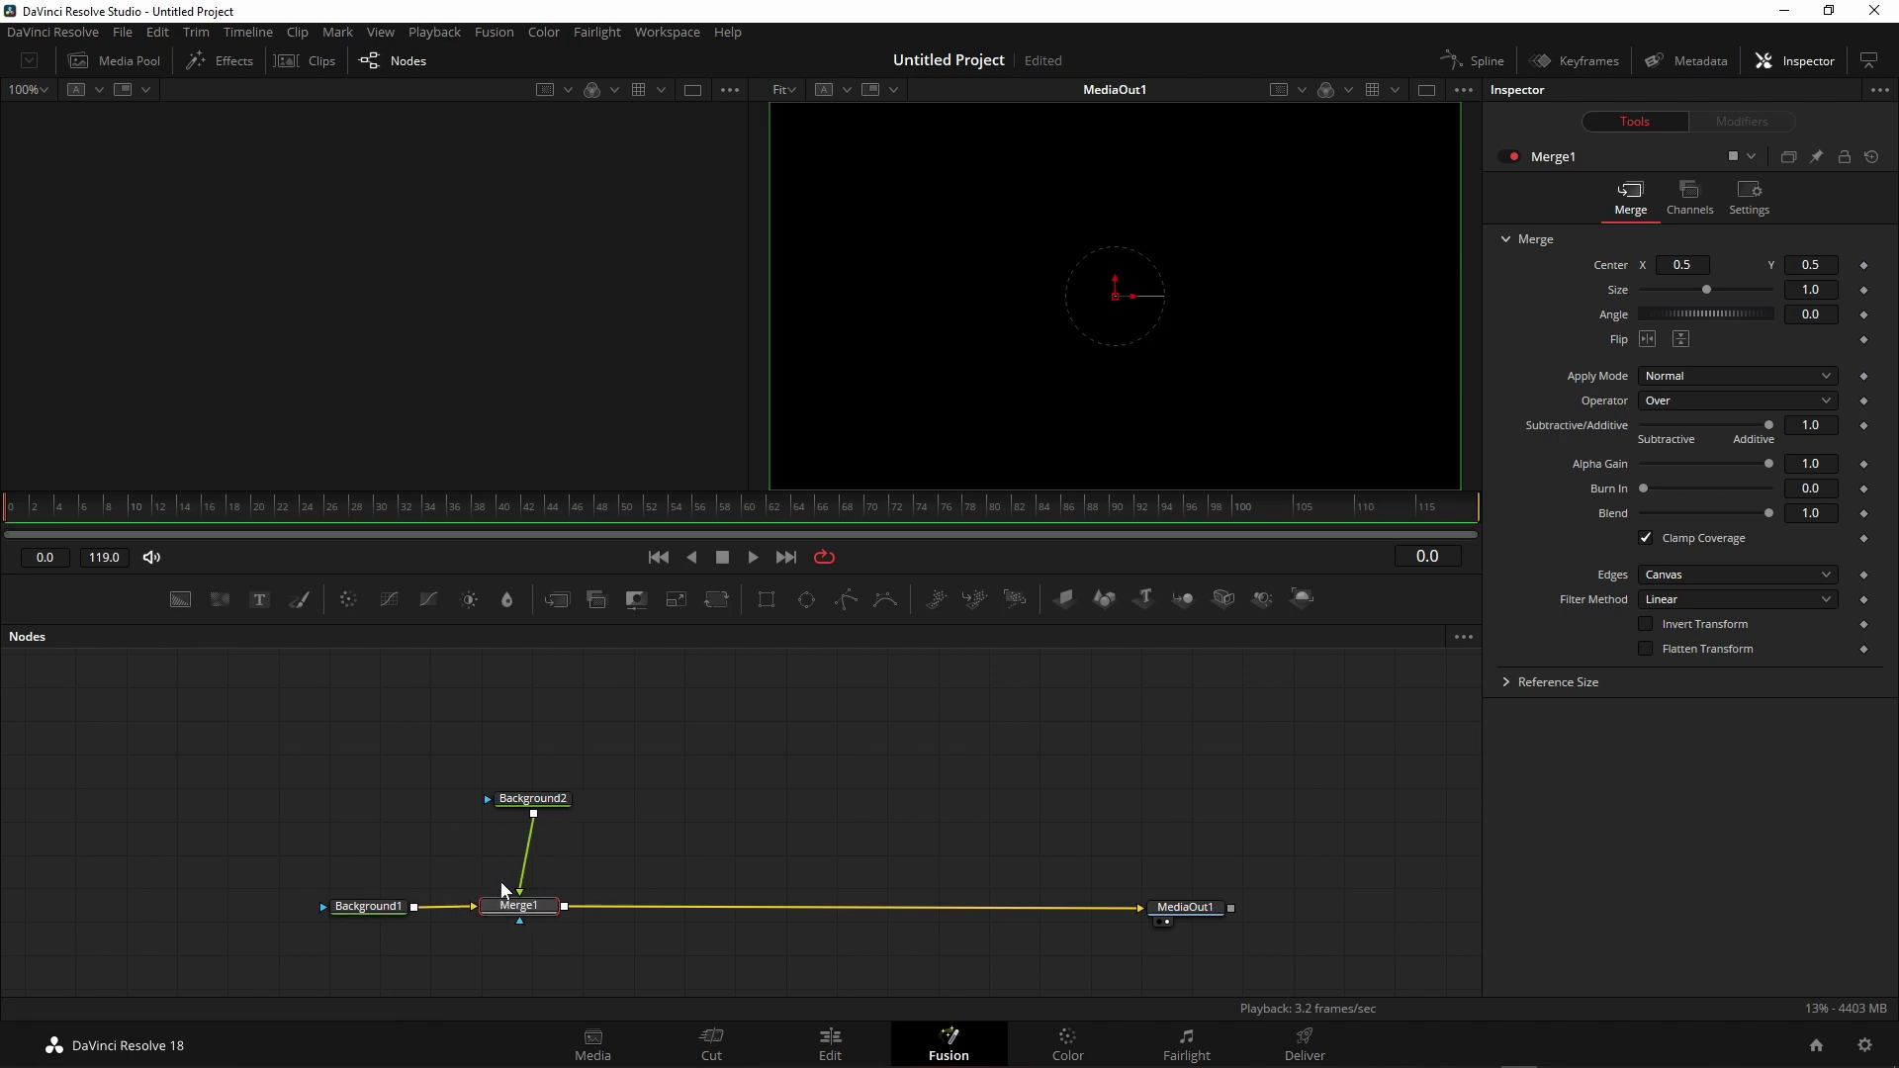
key("Delete")
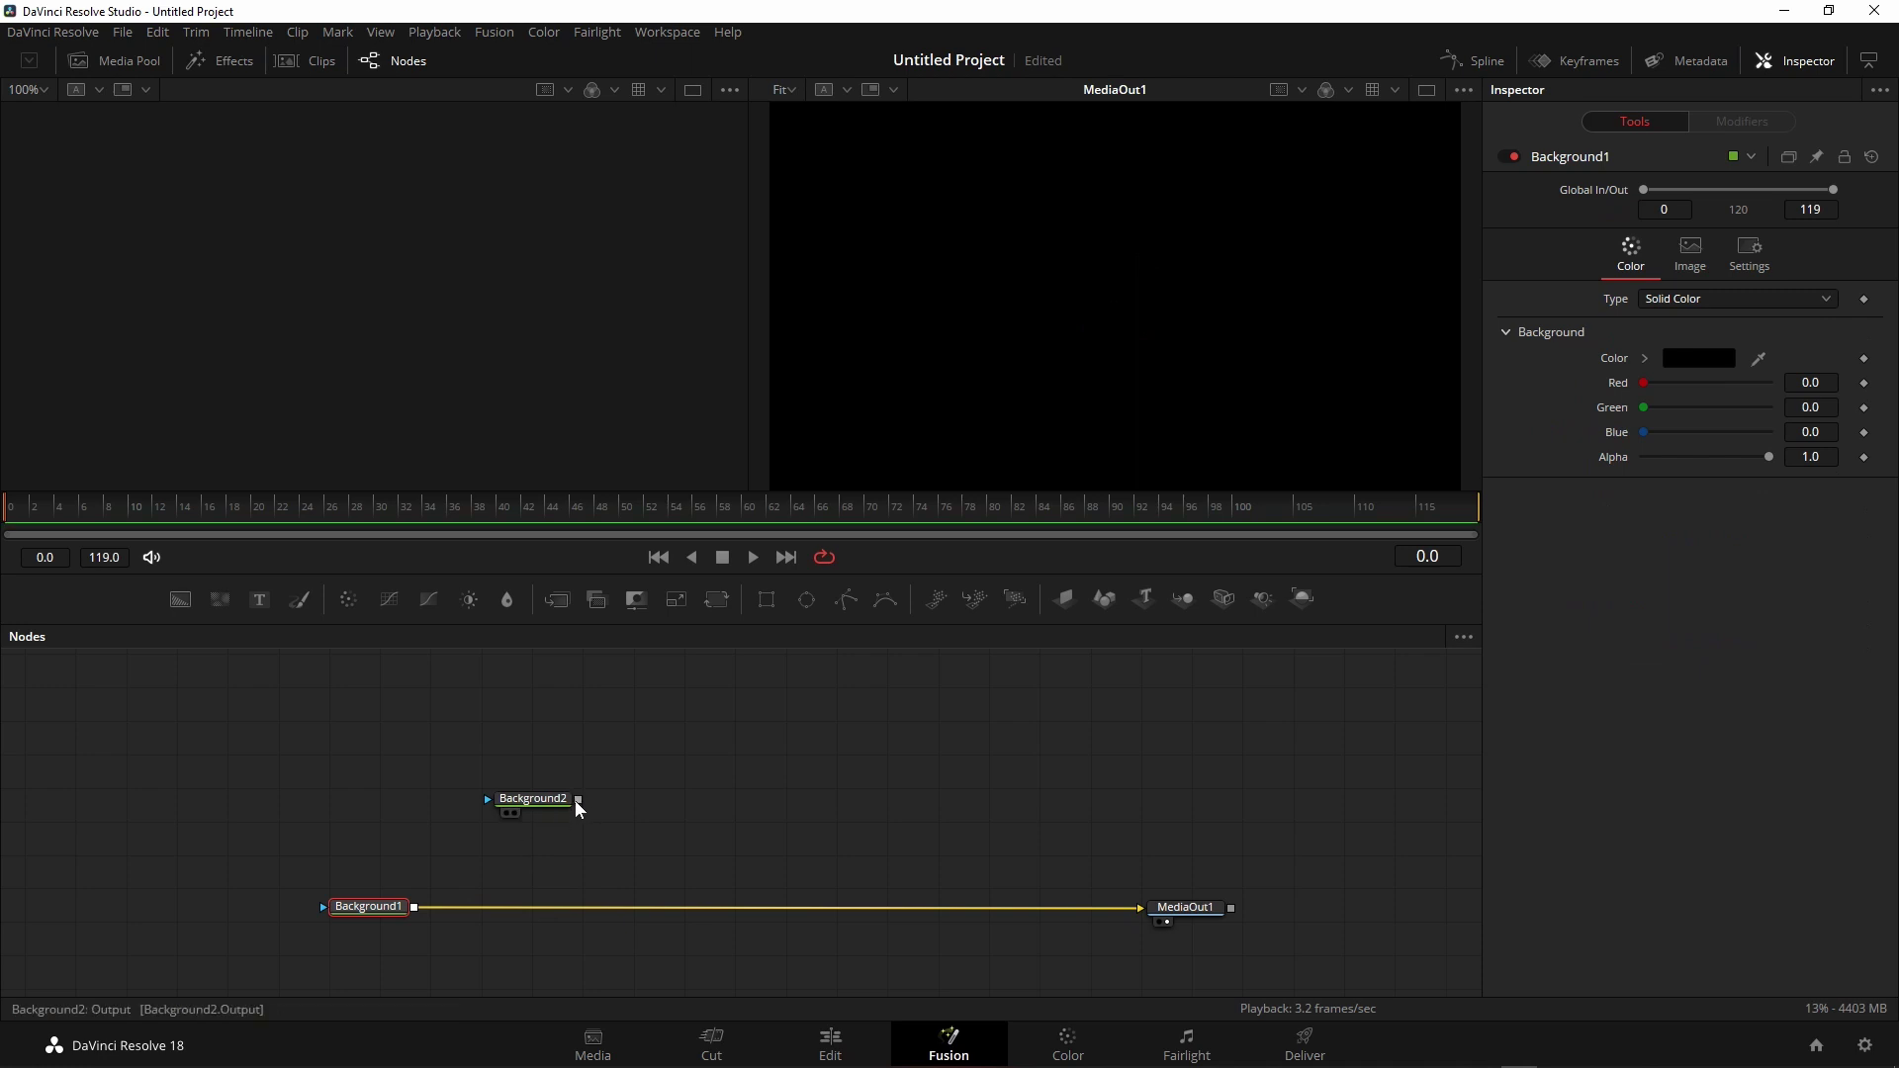
left_click_drag(578, 799, 423, 902)
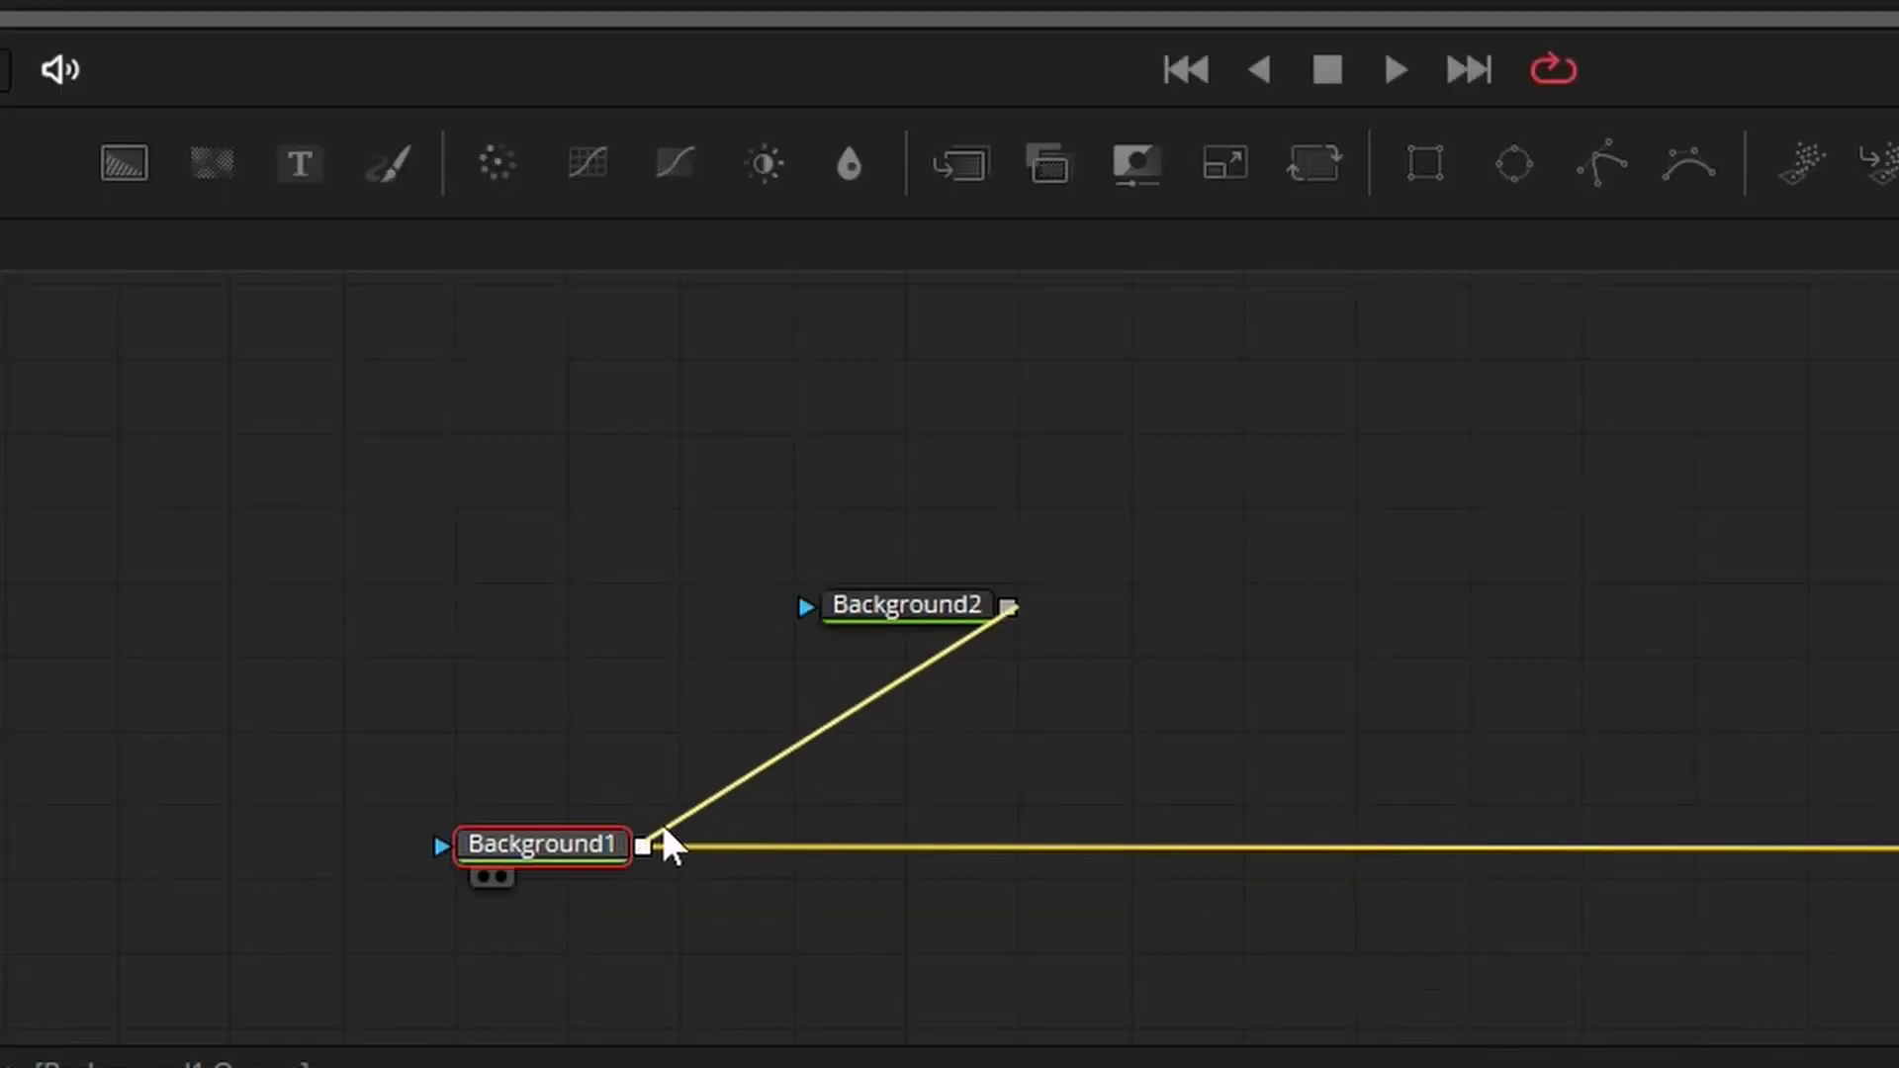
left_click_drag(662, 834, 877, 782)
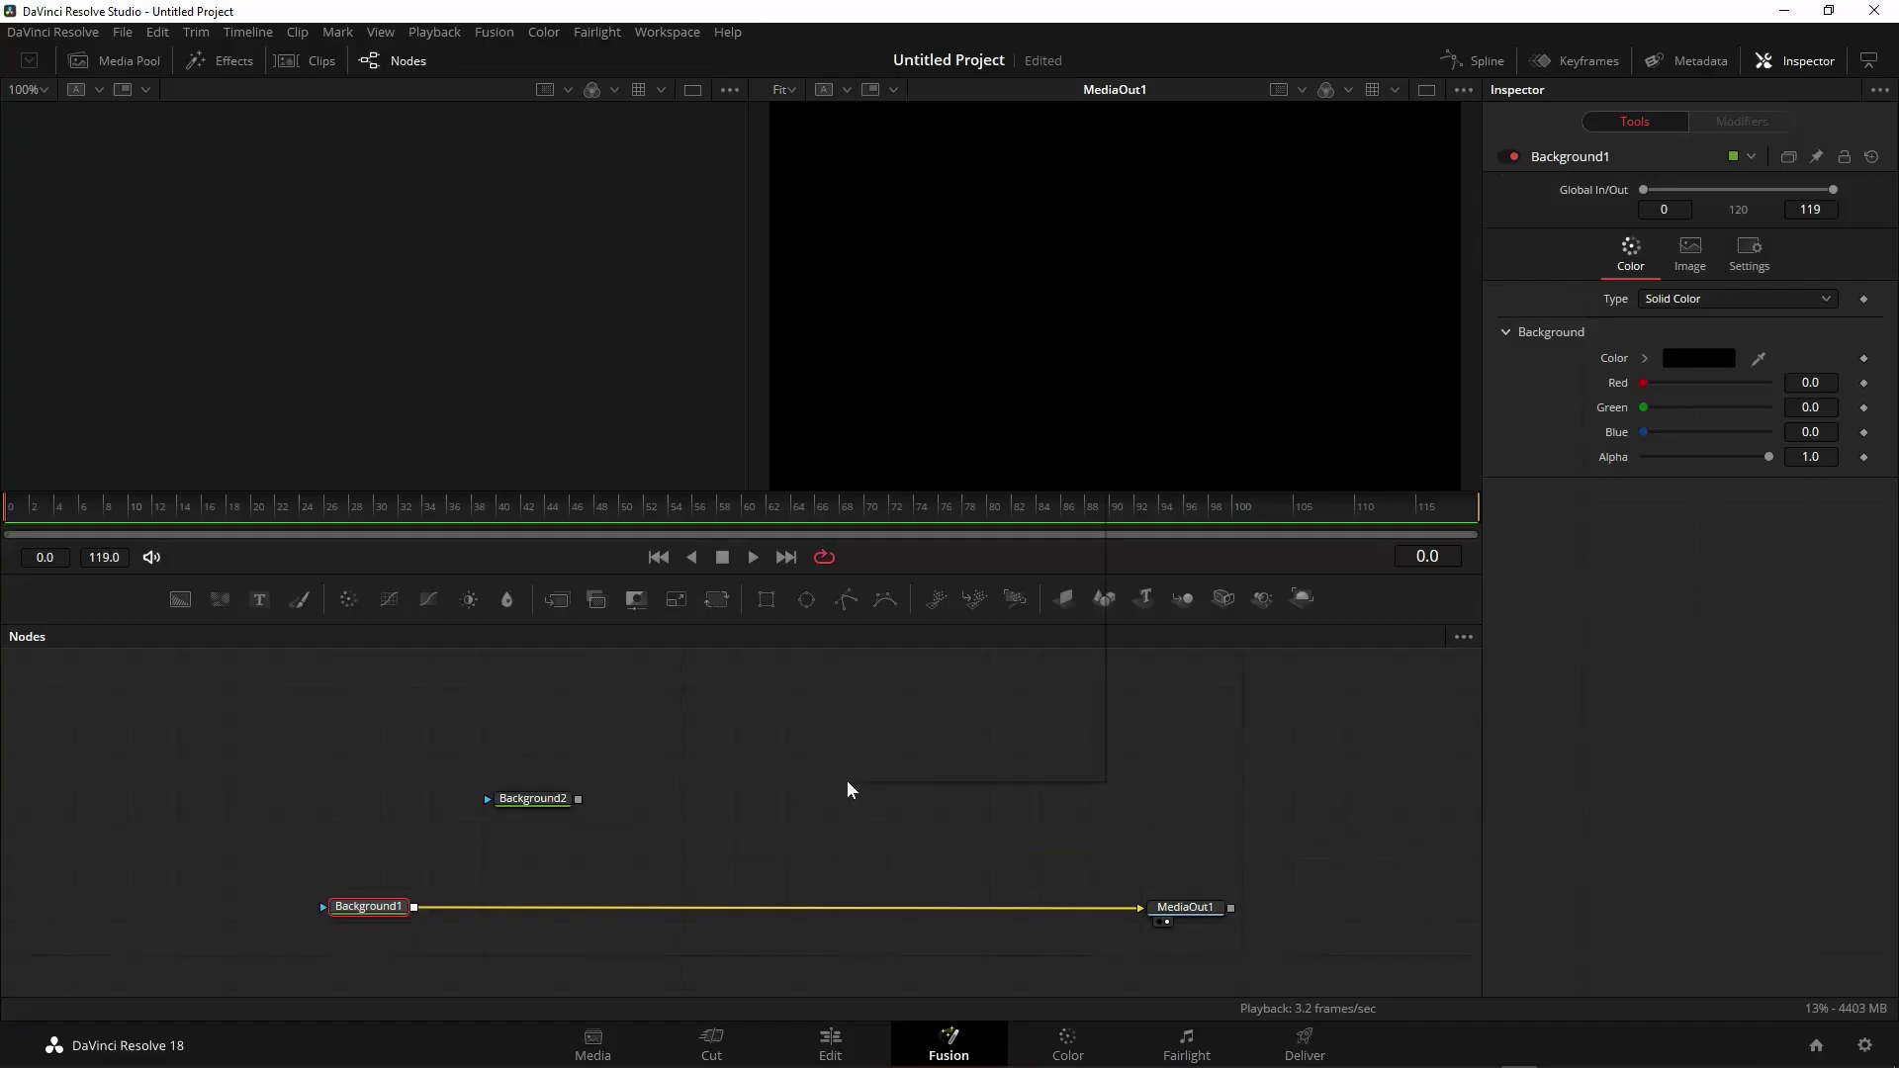
- Switch the node editor's connection style to Orthogonal Pipes
right_click(1603, 564)
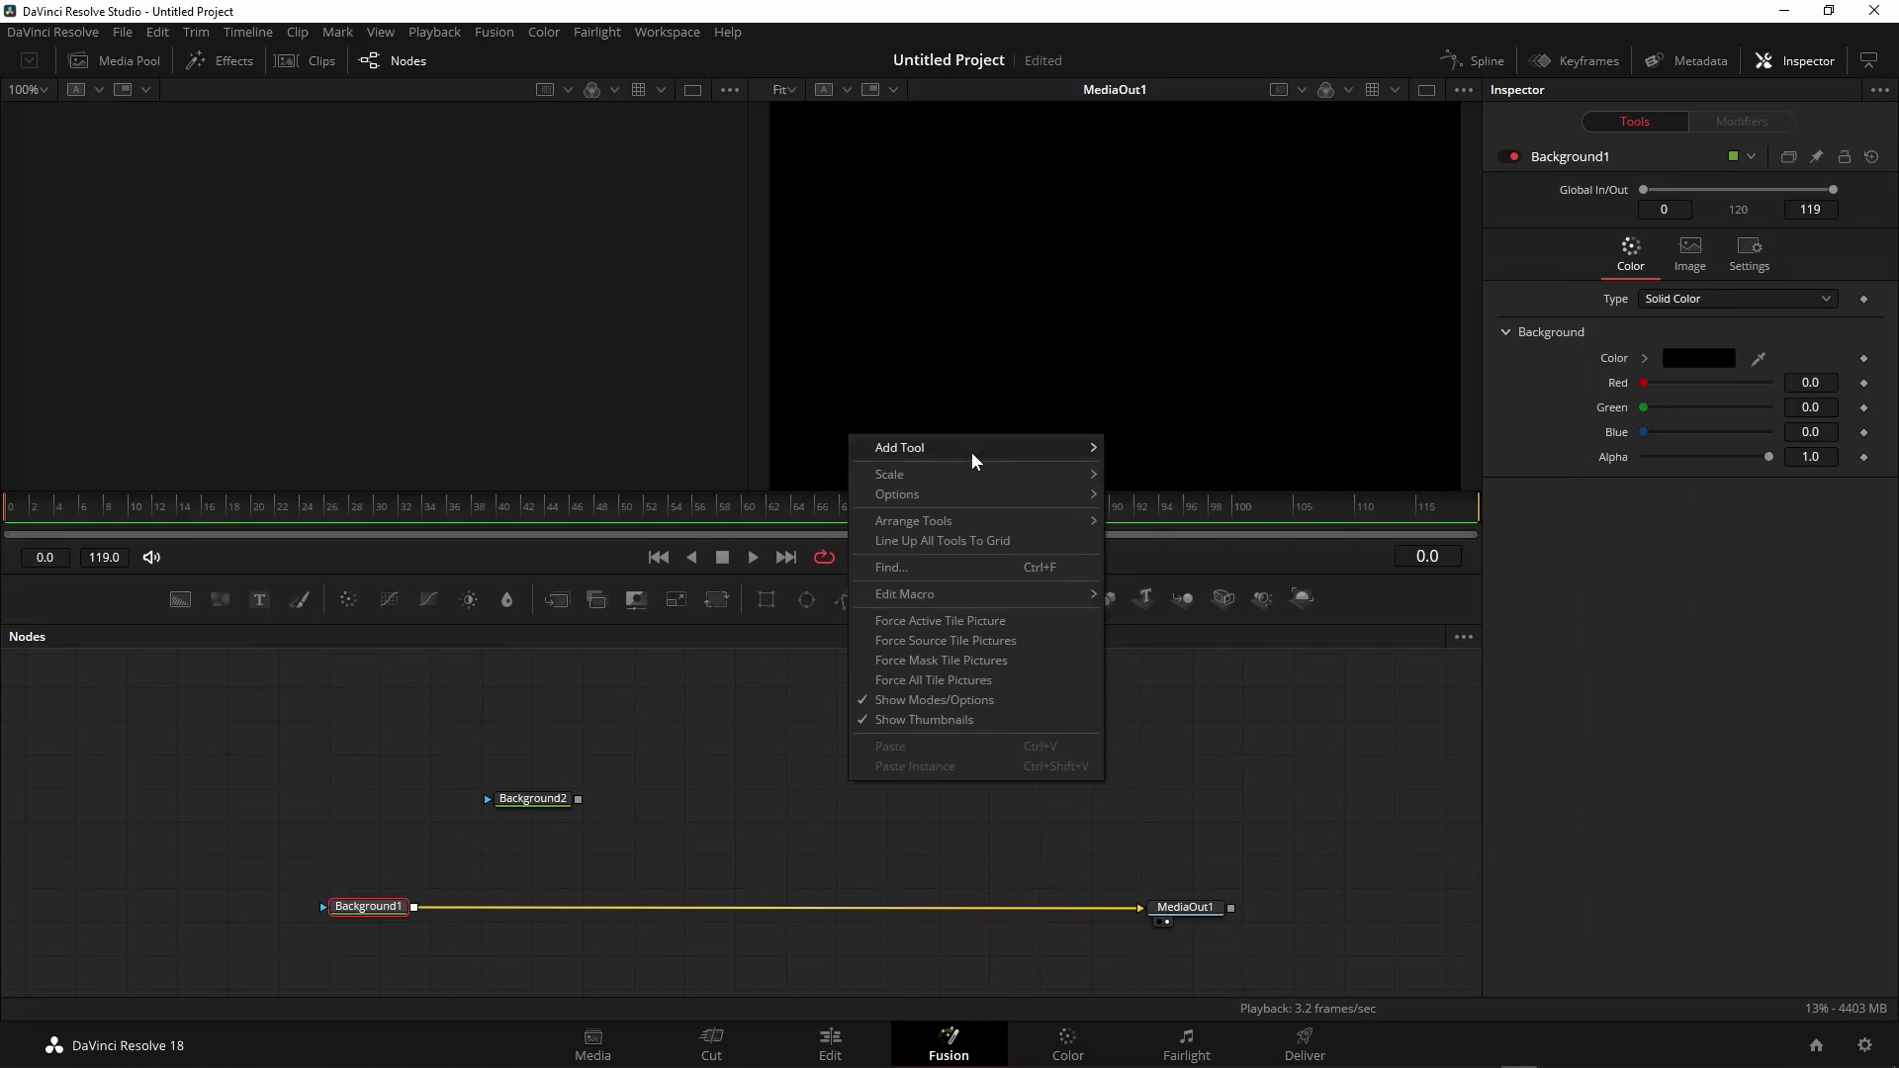
mouse_move(970, 447)
mouse_move(945, 516)
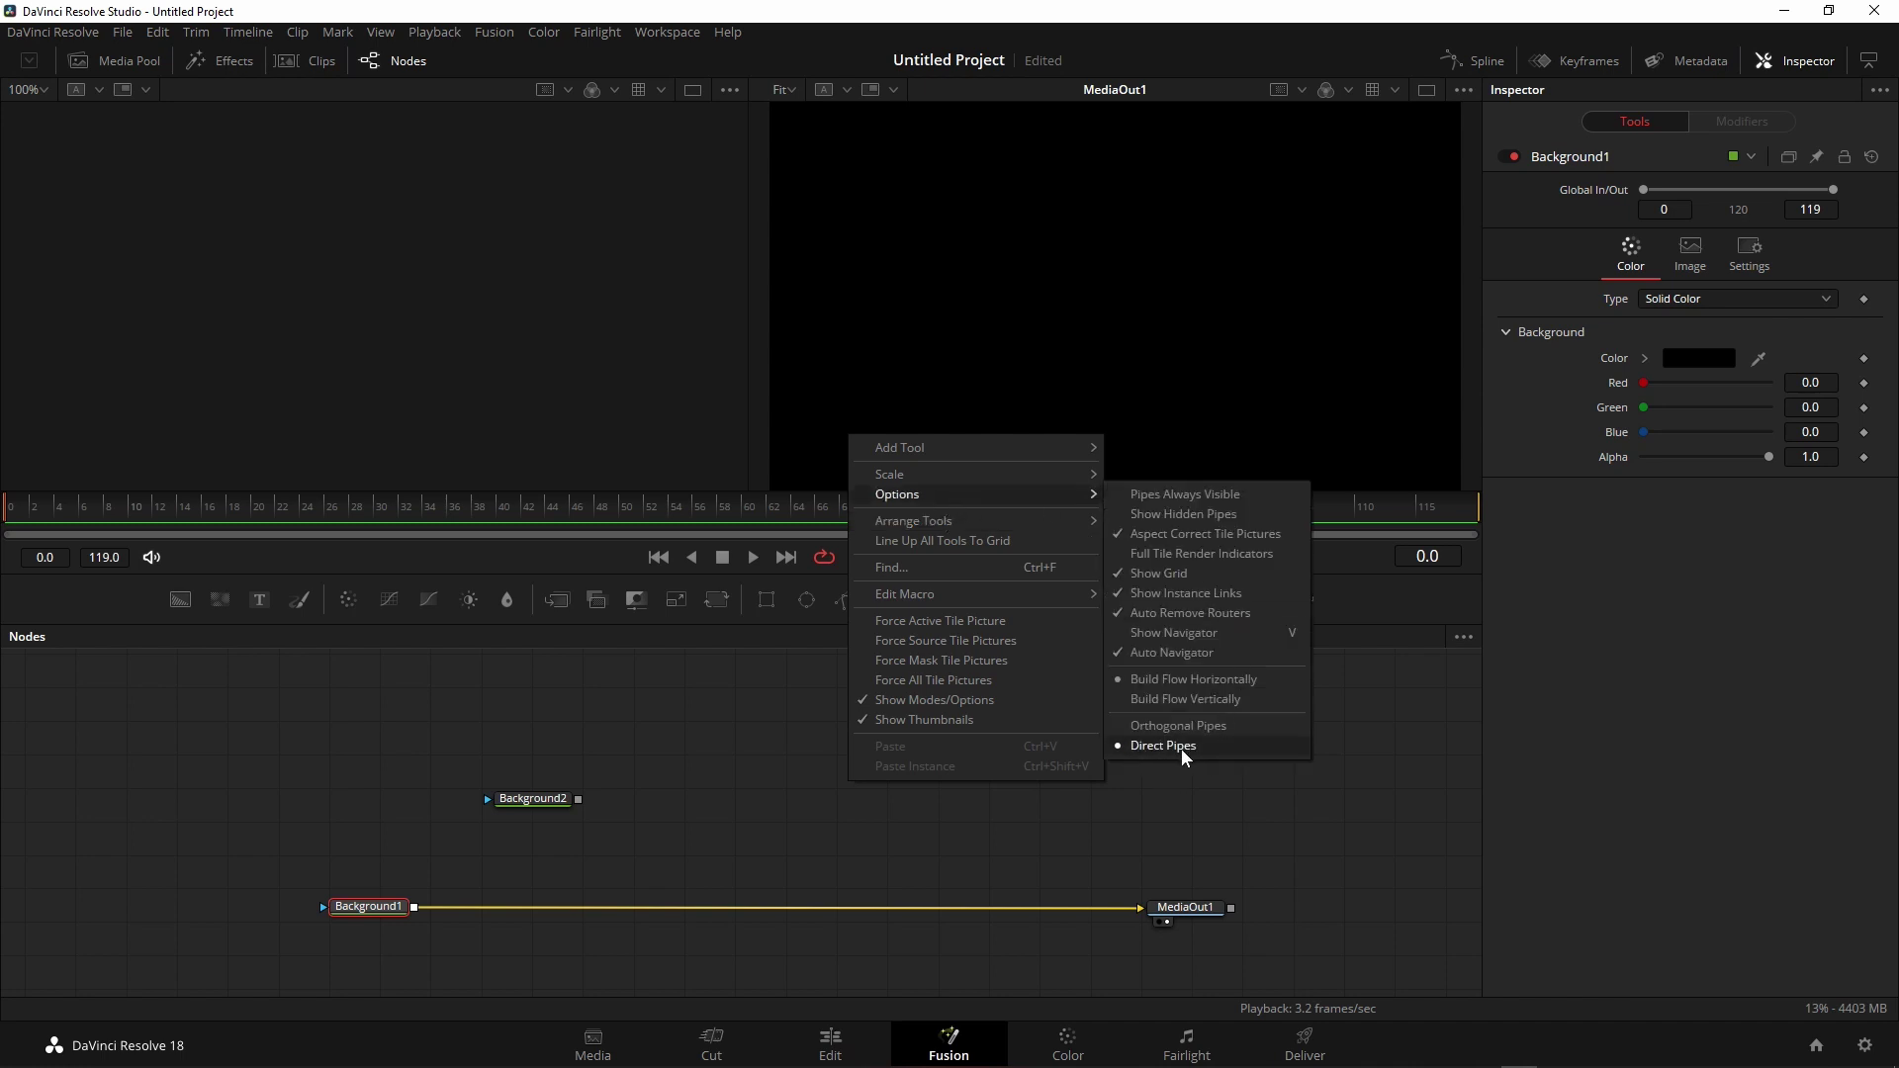
left_click(1183, 742)
right_click(1126, 742)
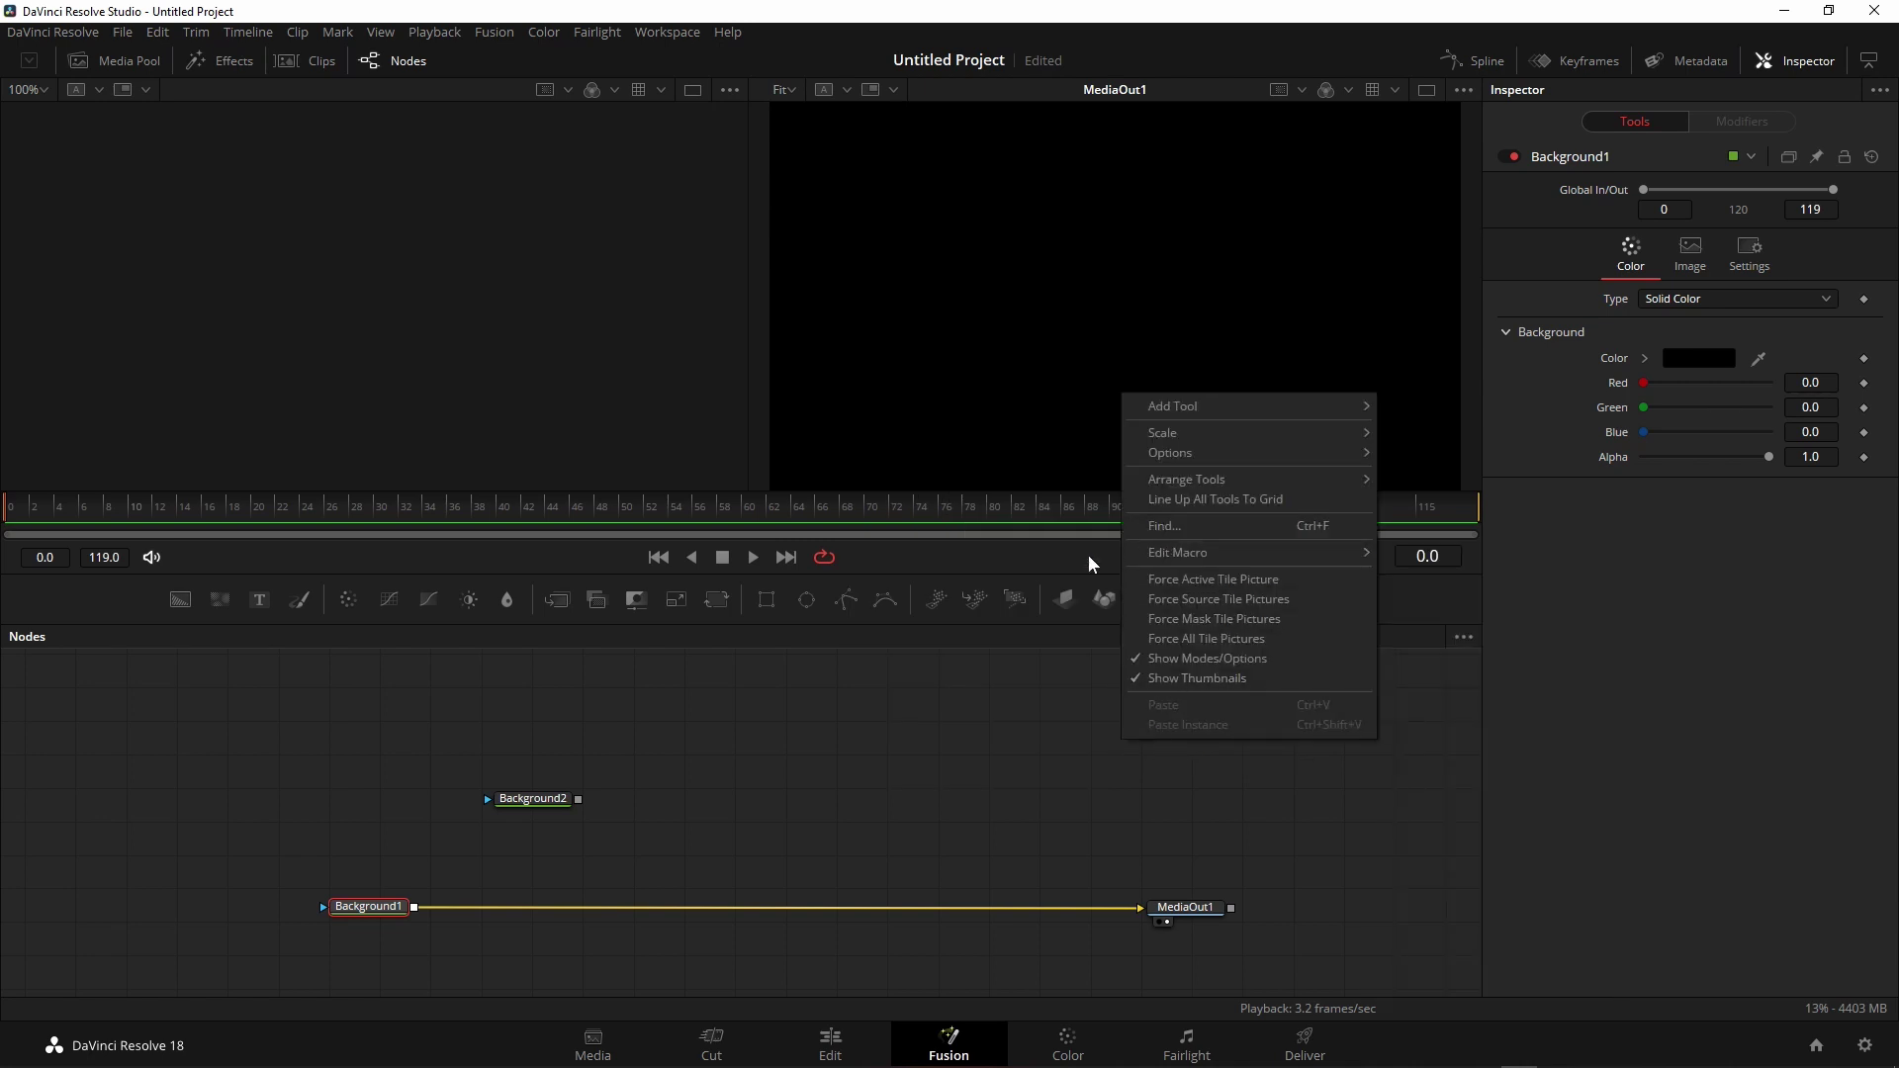
left_click(798, 779)
right_click(827, 782)
mouse_move(876, 492)
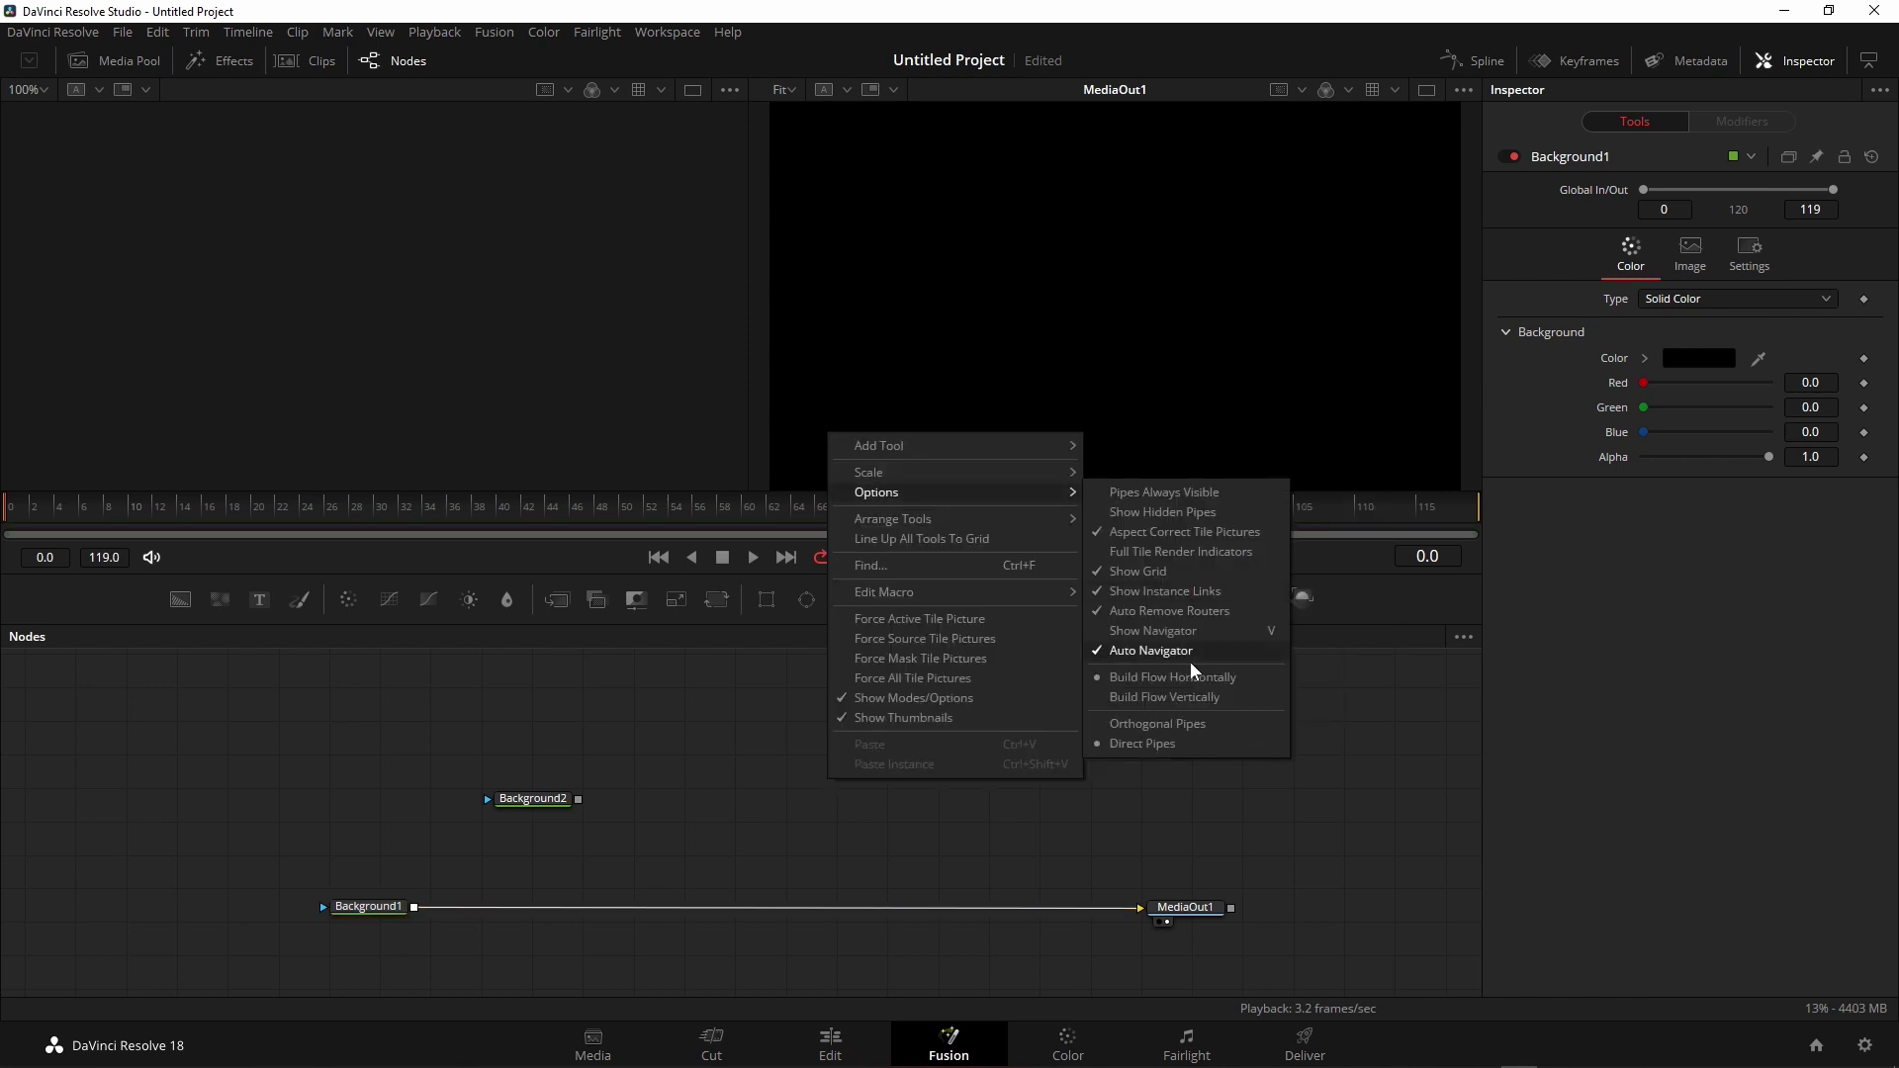
left_click(1212, 729)
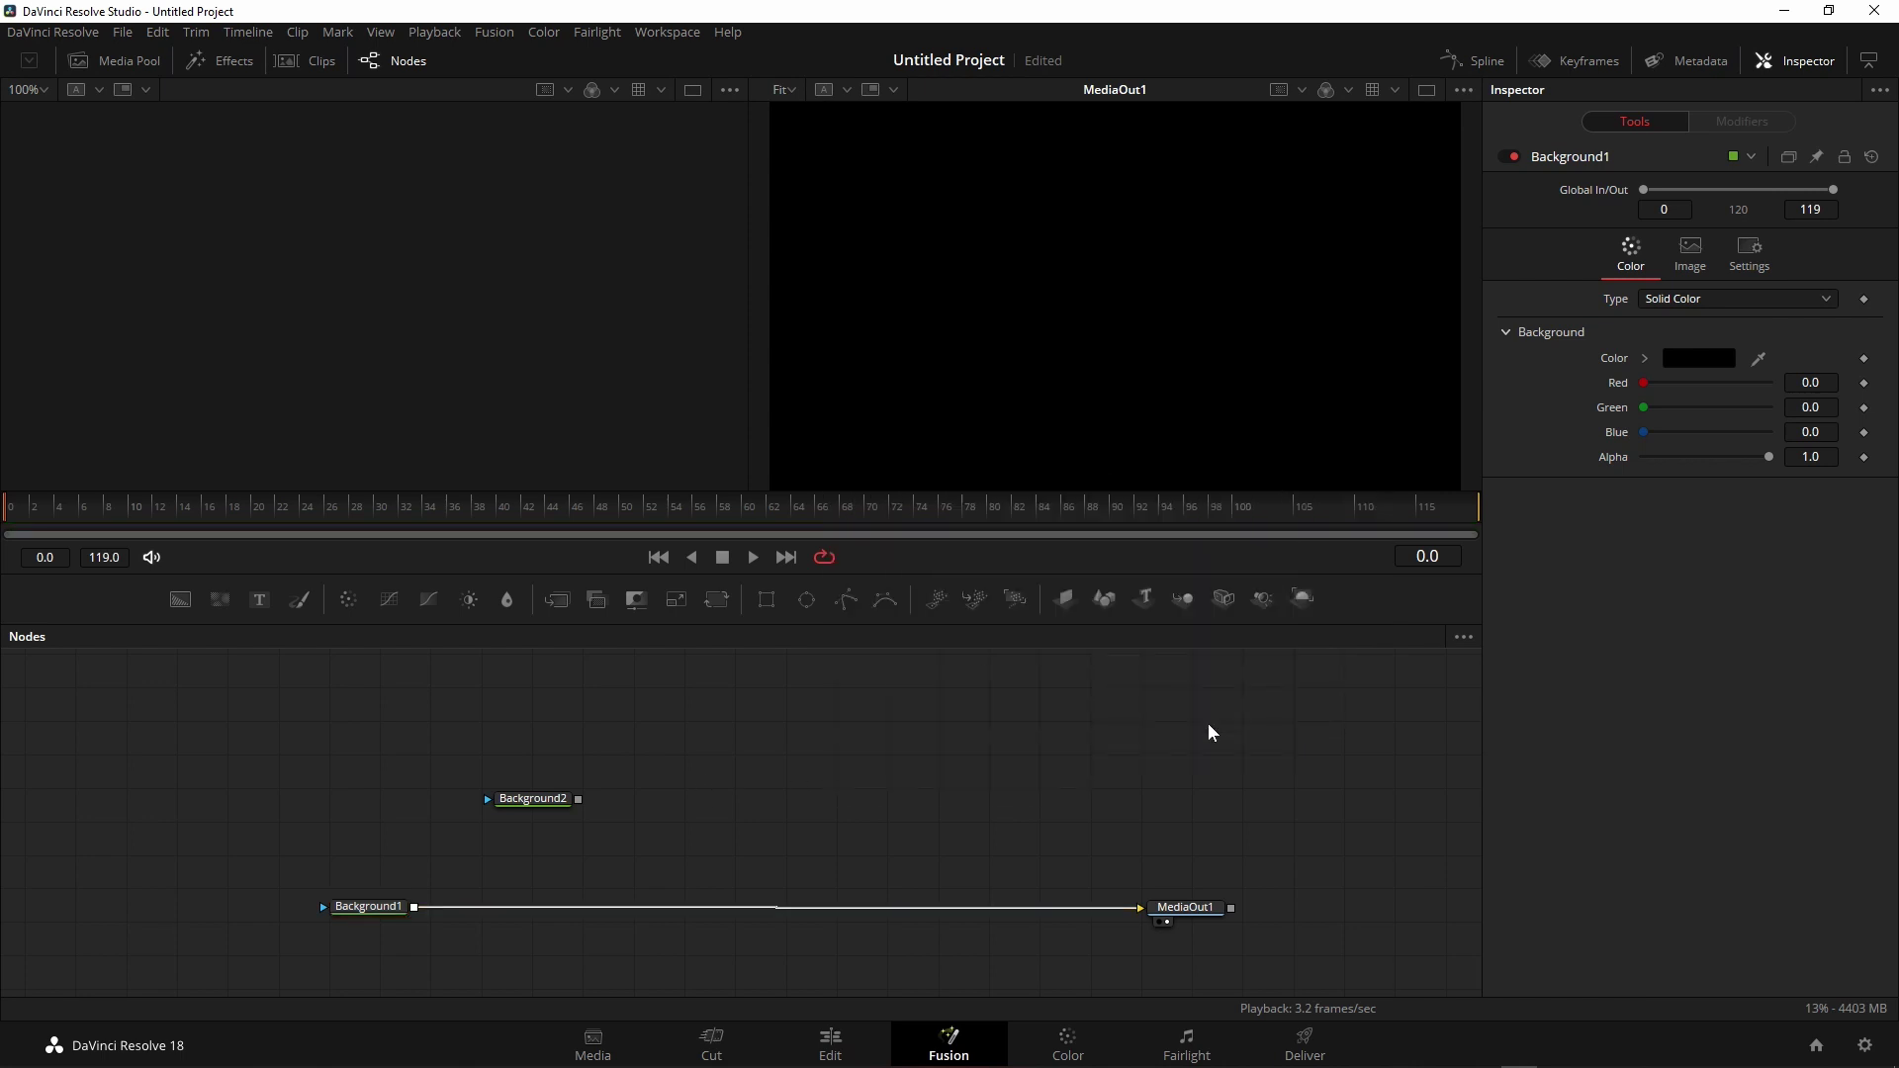
right_click(1022, 721)
mouse_move(1089, 774)
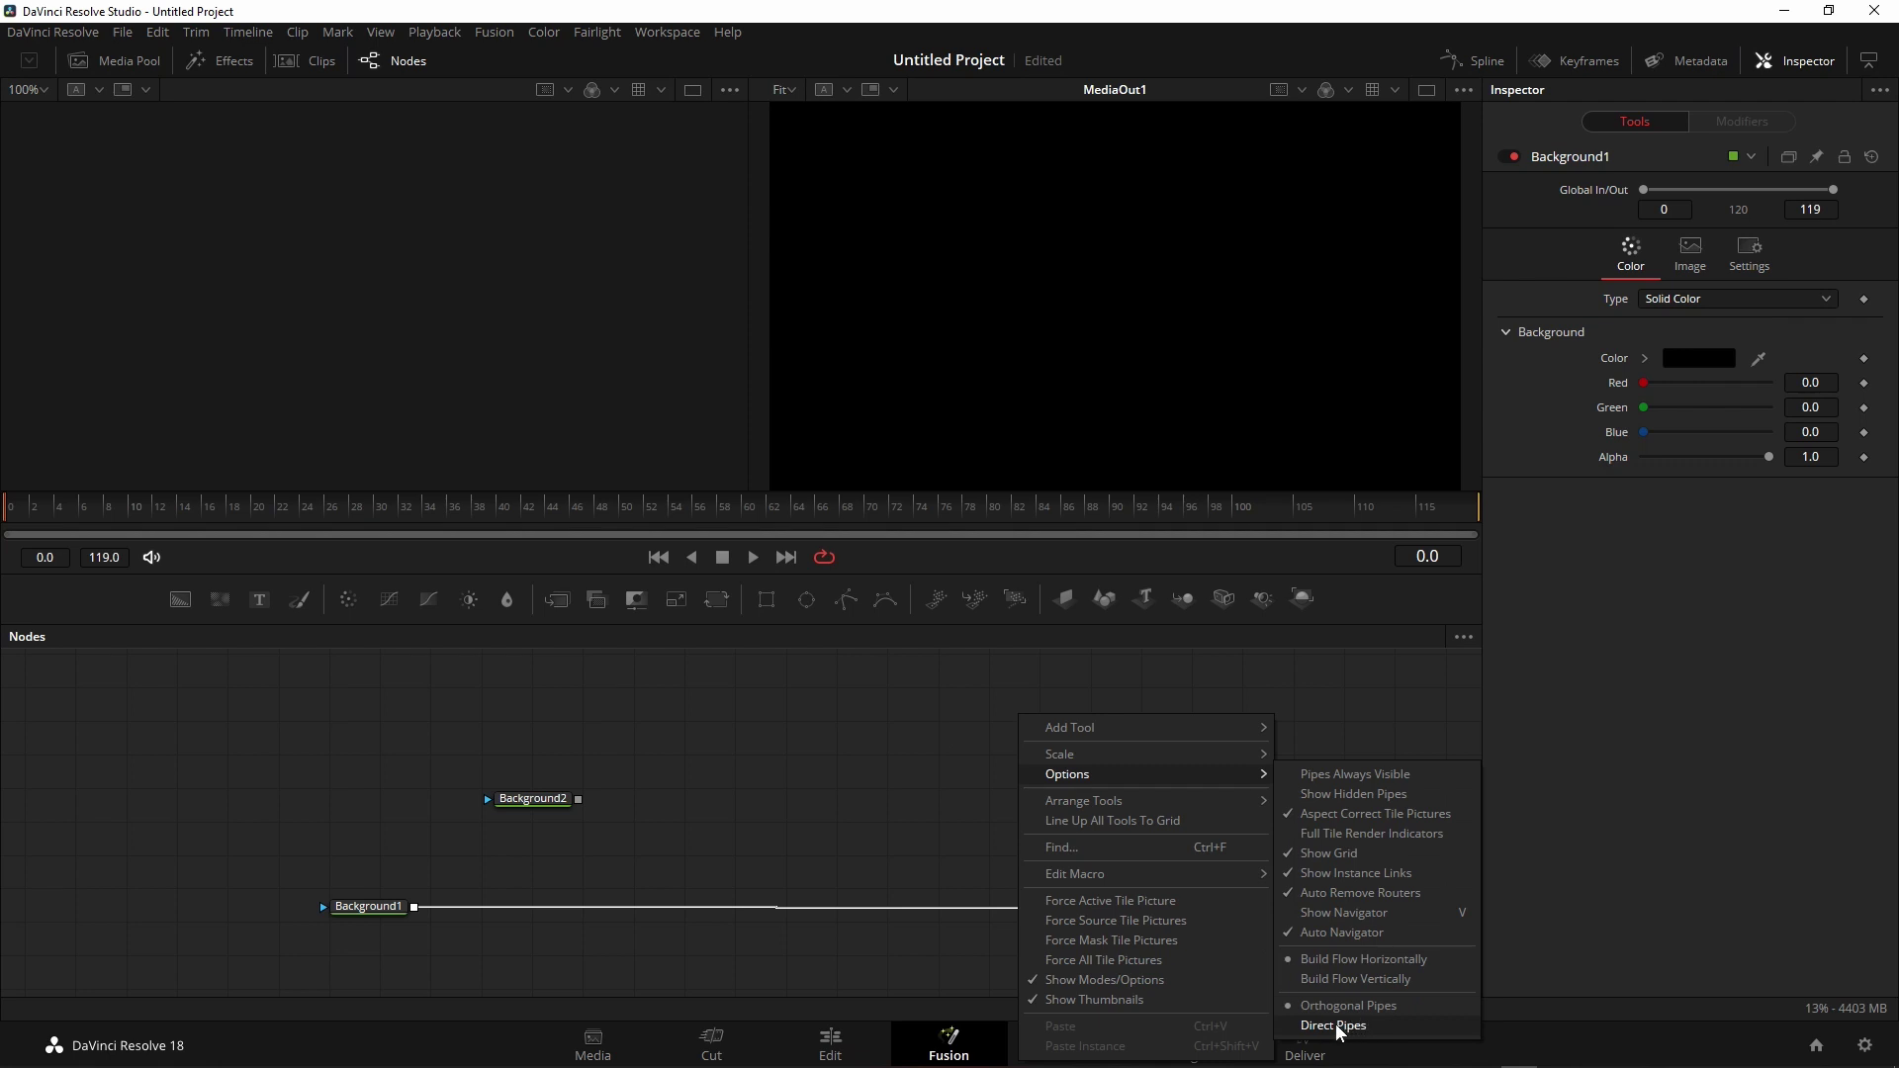
left_click(807, 781)
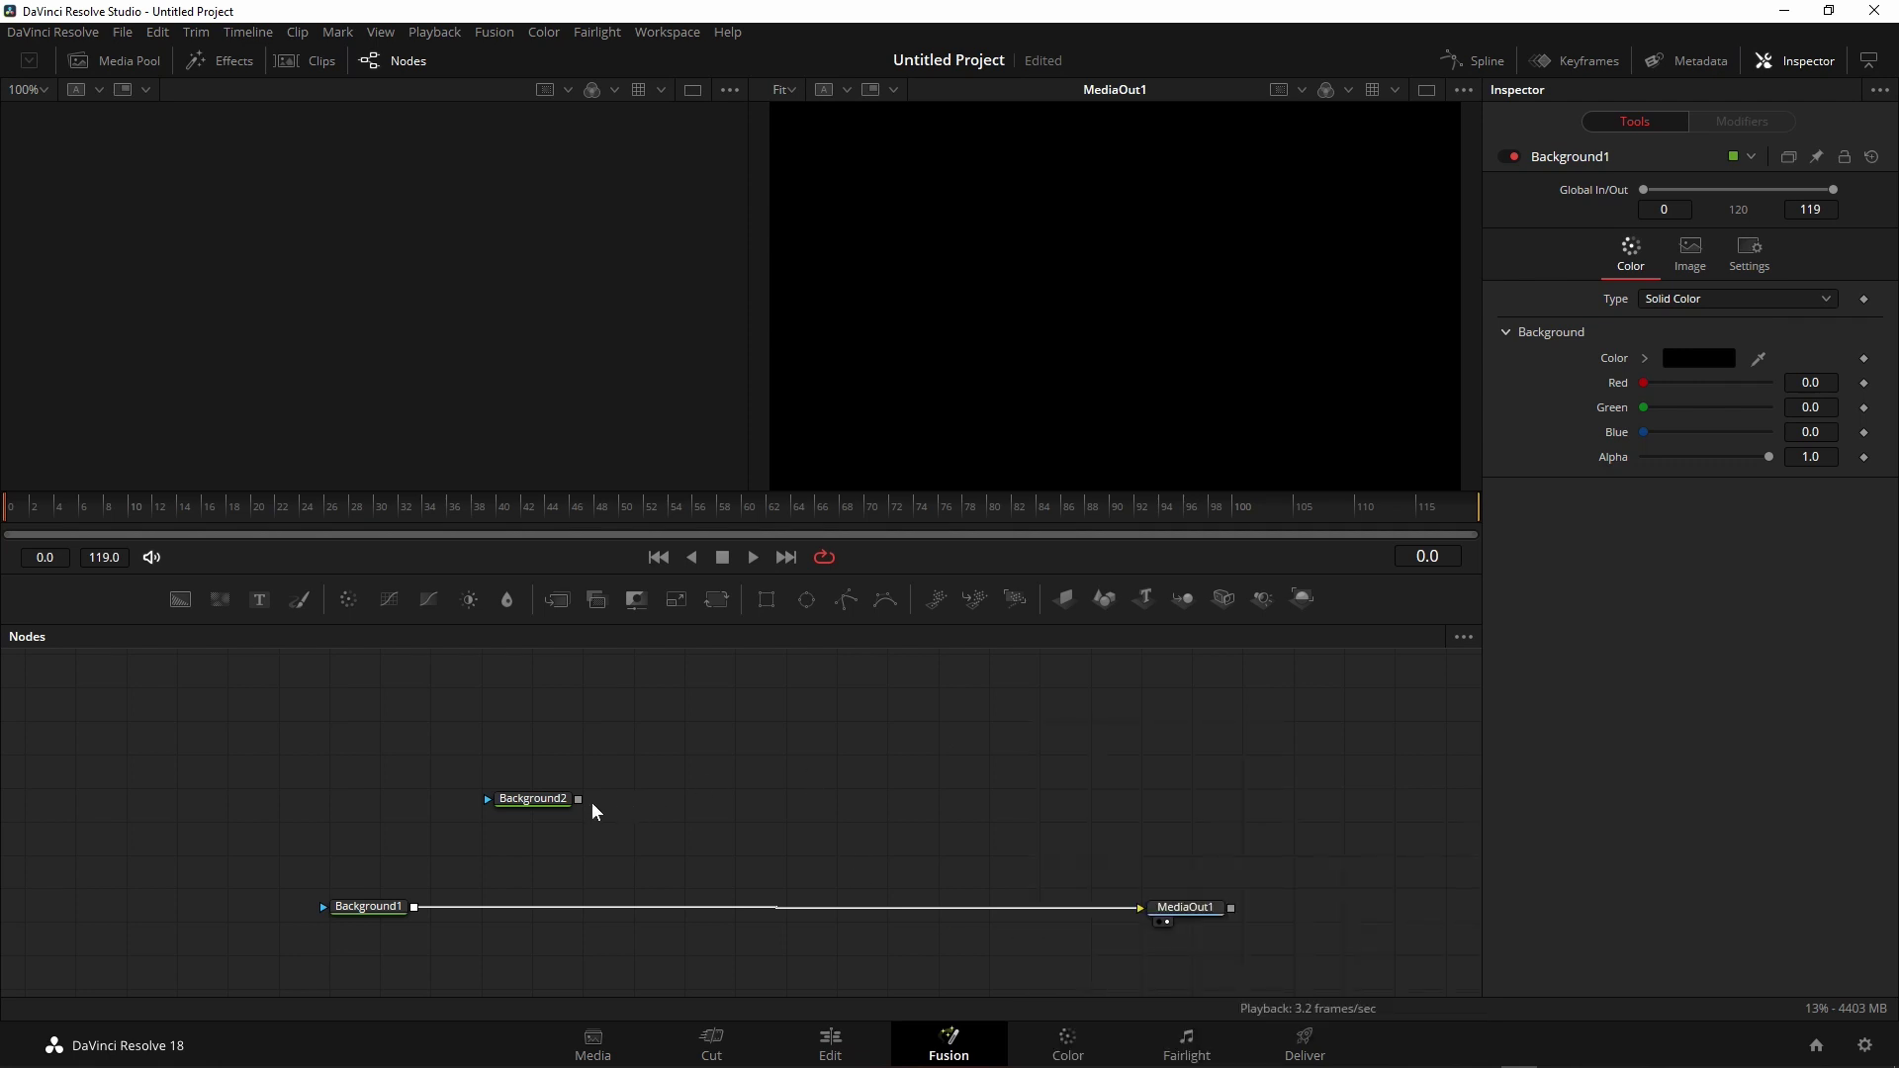
- Merge Background2 over Background1 by joining their outputs, and shift Background2 slightly up and right of the Merge
left_click_drag(579, 799, 412, 910)
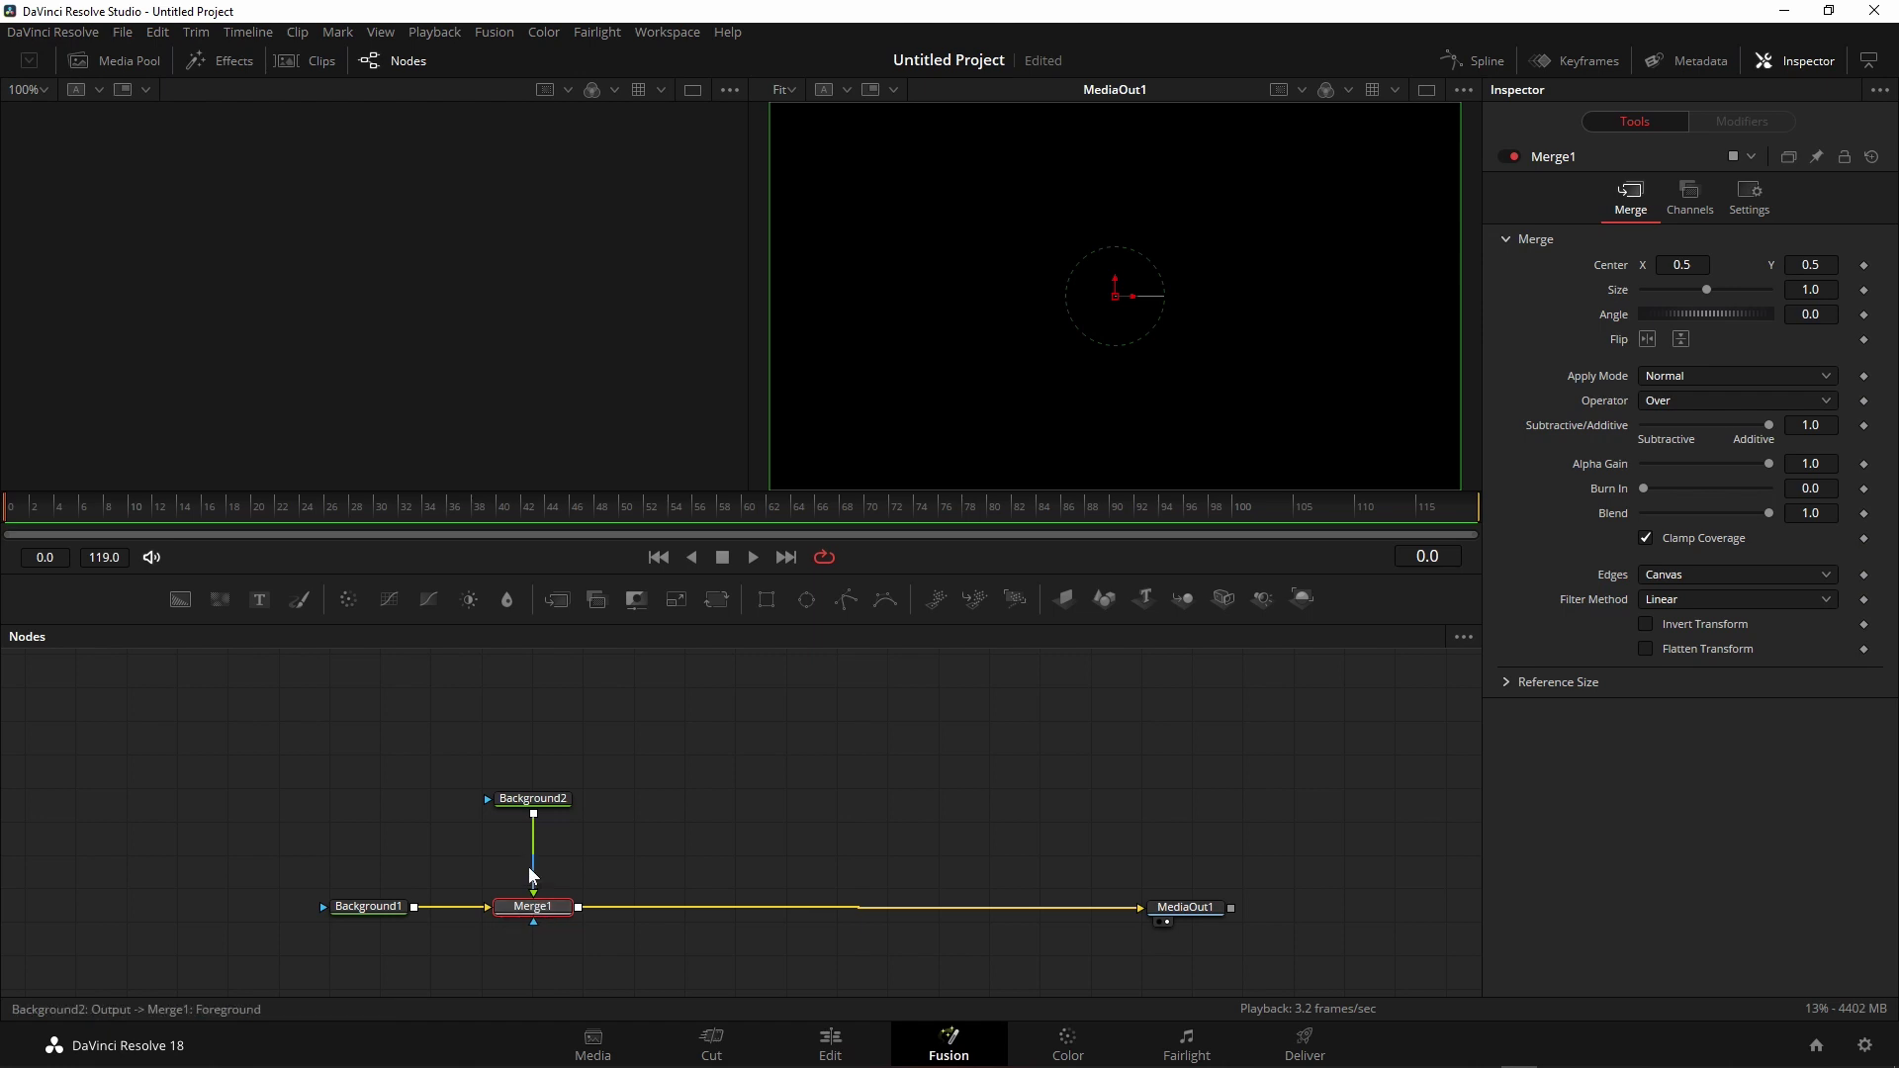
right_click(884, 752)
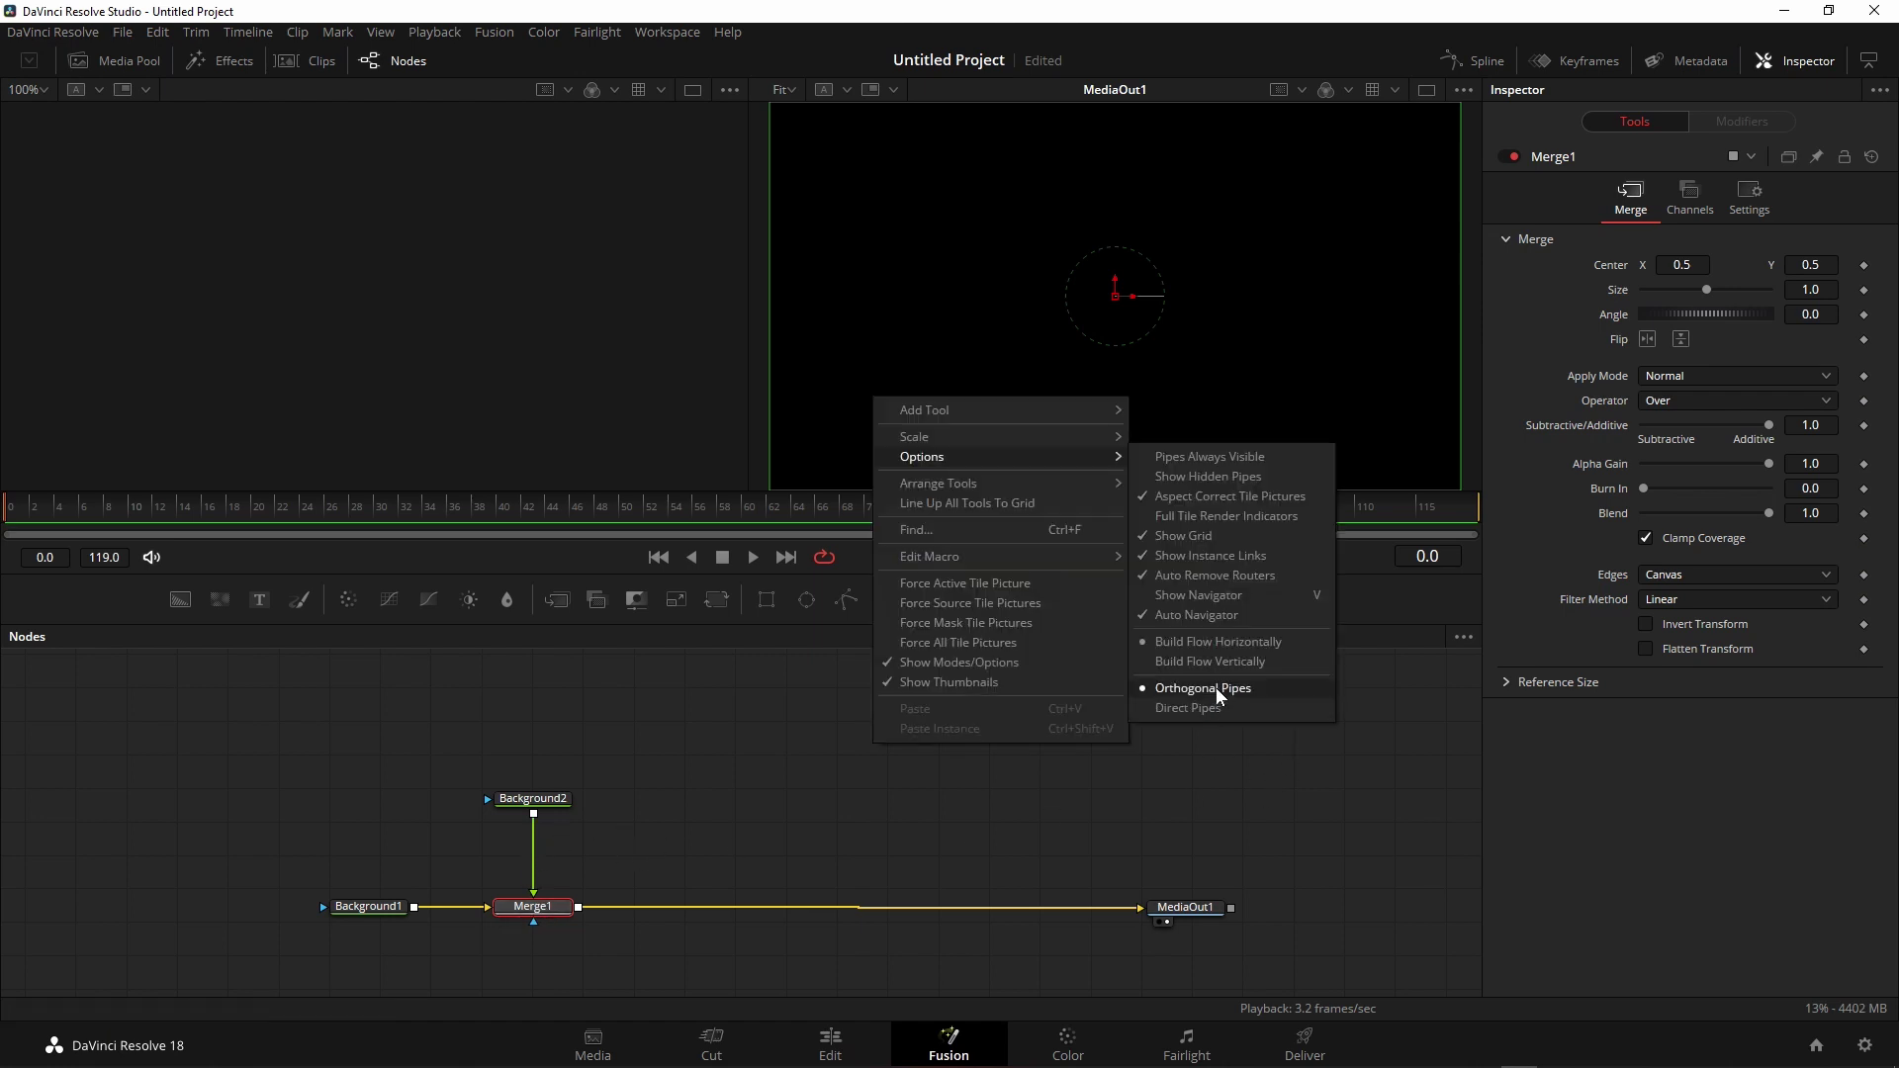
left_click(720, 765)
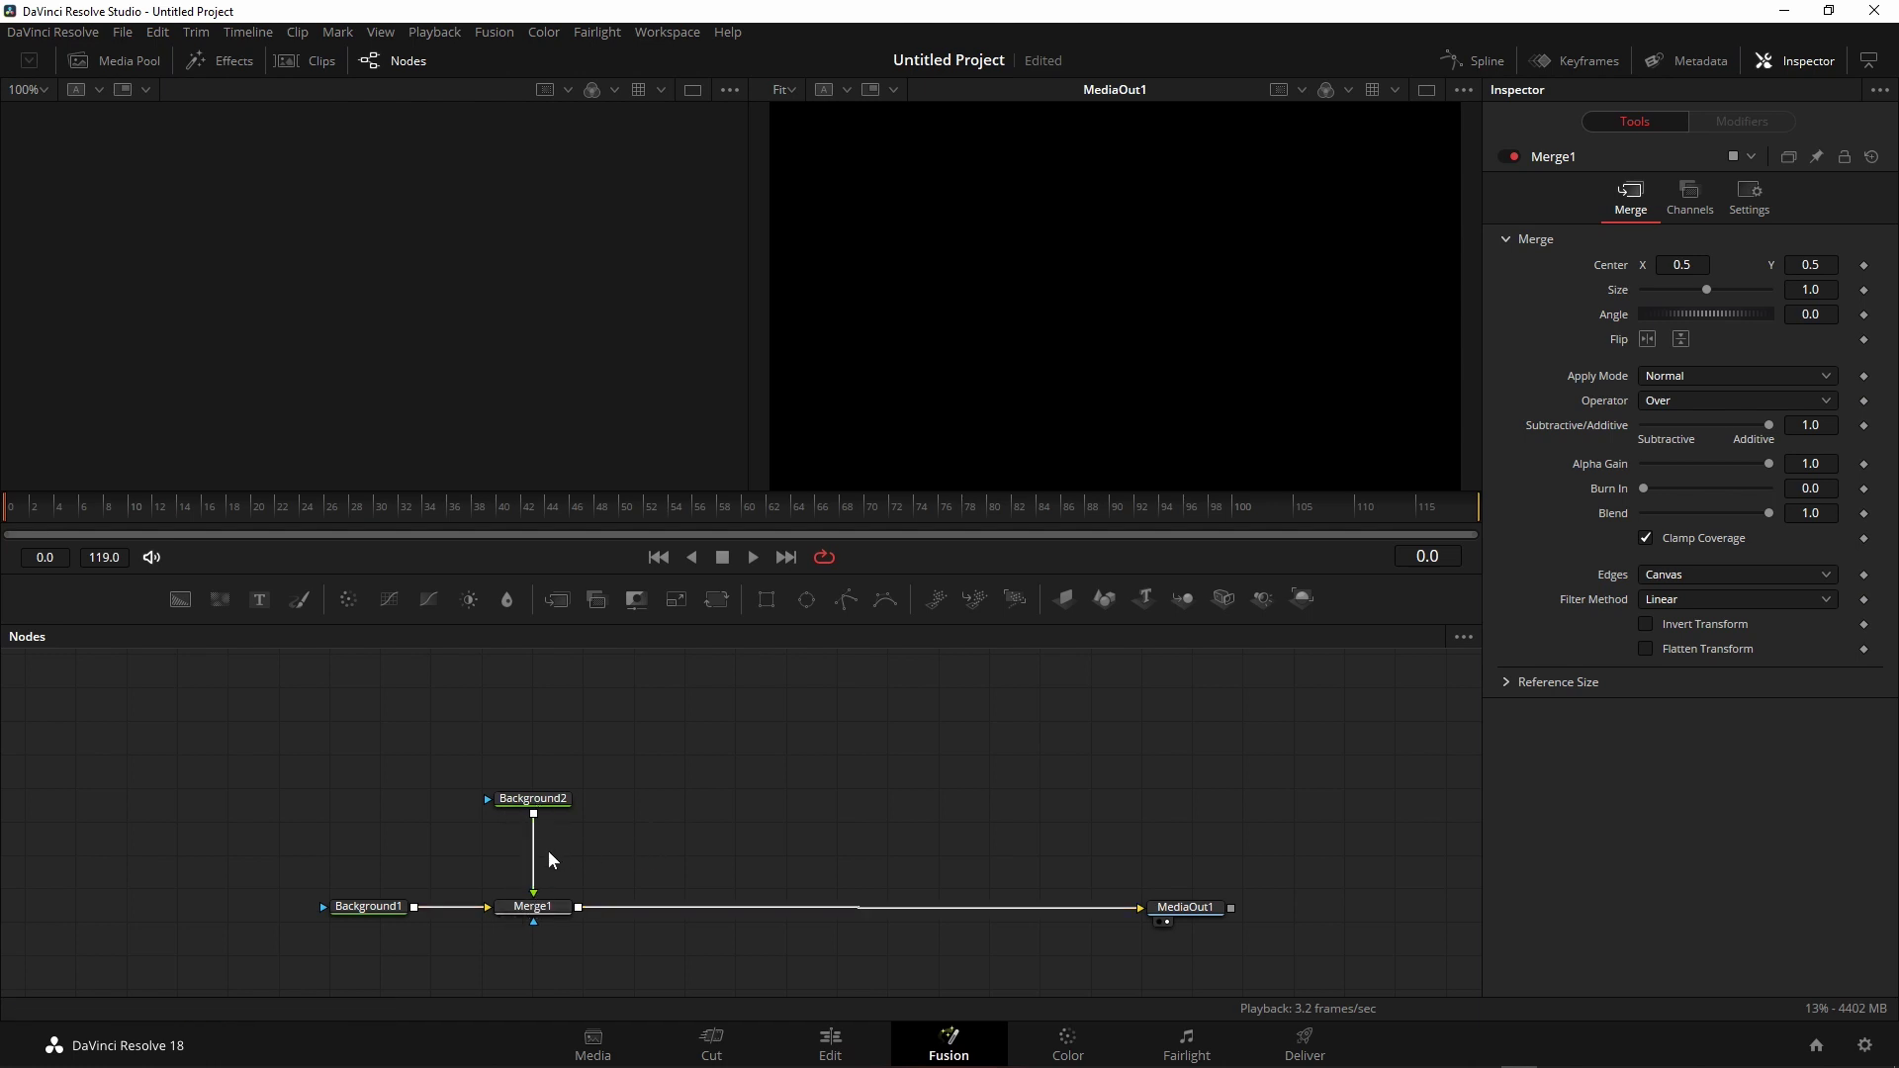
left_click_drag(539, 801, 575, 770)
- Set the node connections to Direct Pipes and move Background2 back above the Merge node
right_click(742, 767)
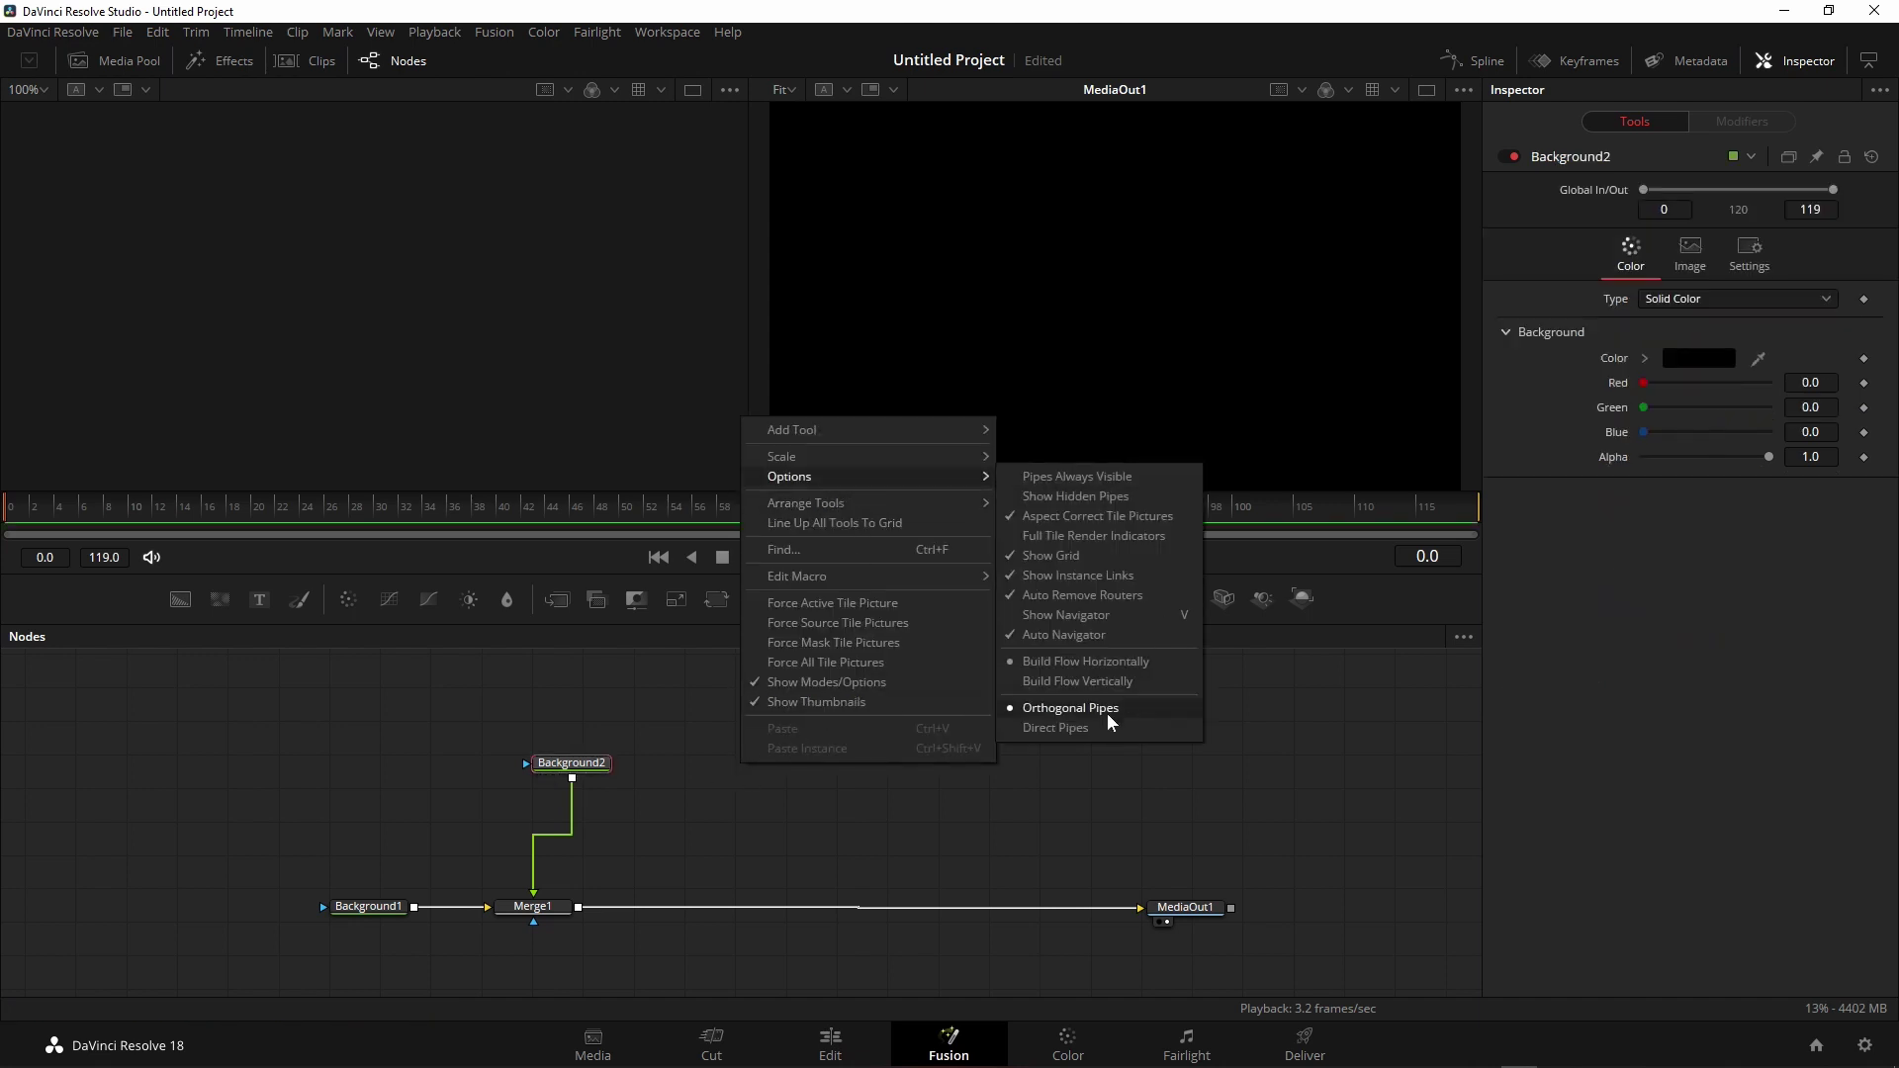
left_click(1065, 727)
left_click_drag(584, 769, 542, 788)
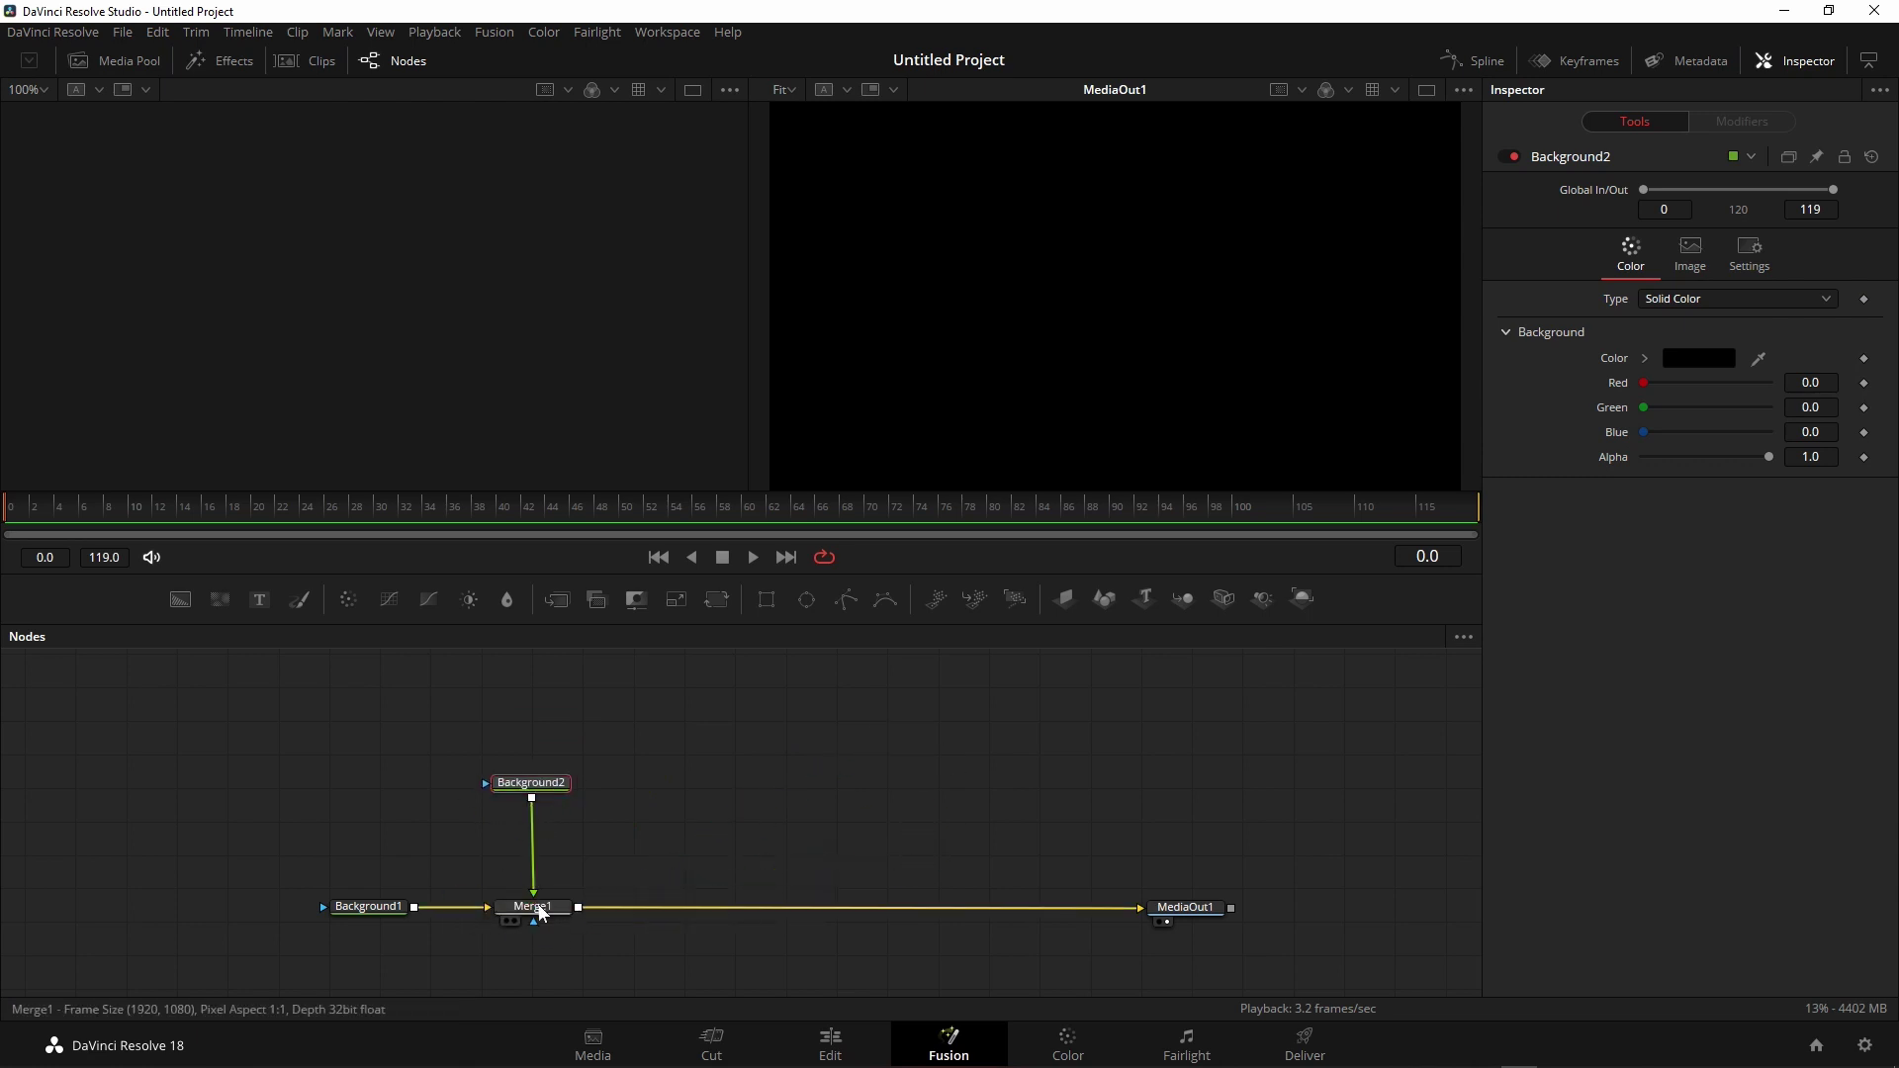
- Disconnect and delete the Merge node, and create a new one by joining Background2's output to Background1's output
left_click_drag(535, 895, 547, 899)
left_click(544, 908)
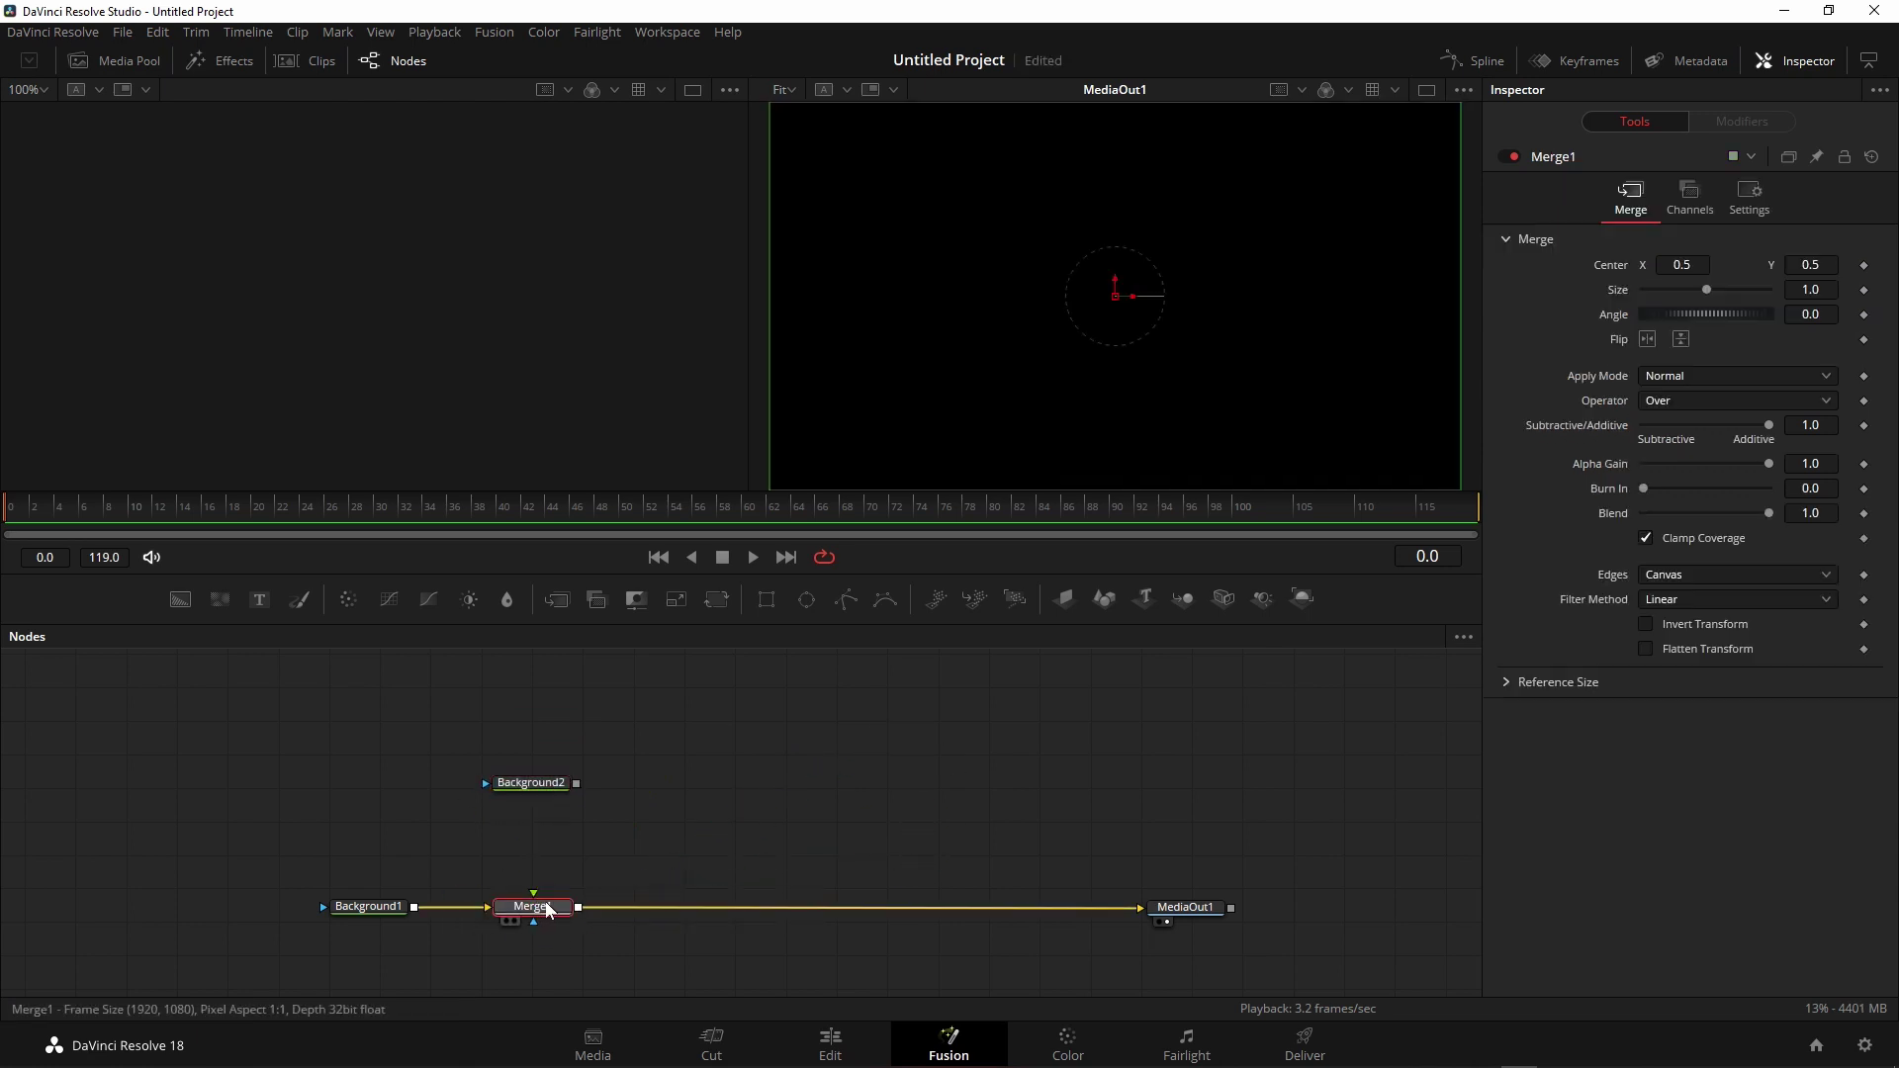
key("Delete")
left_click_drag(577, 783, 412, 908)
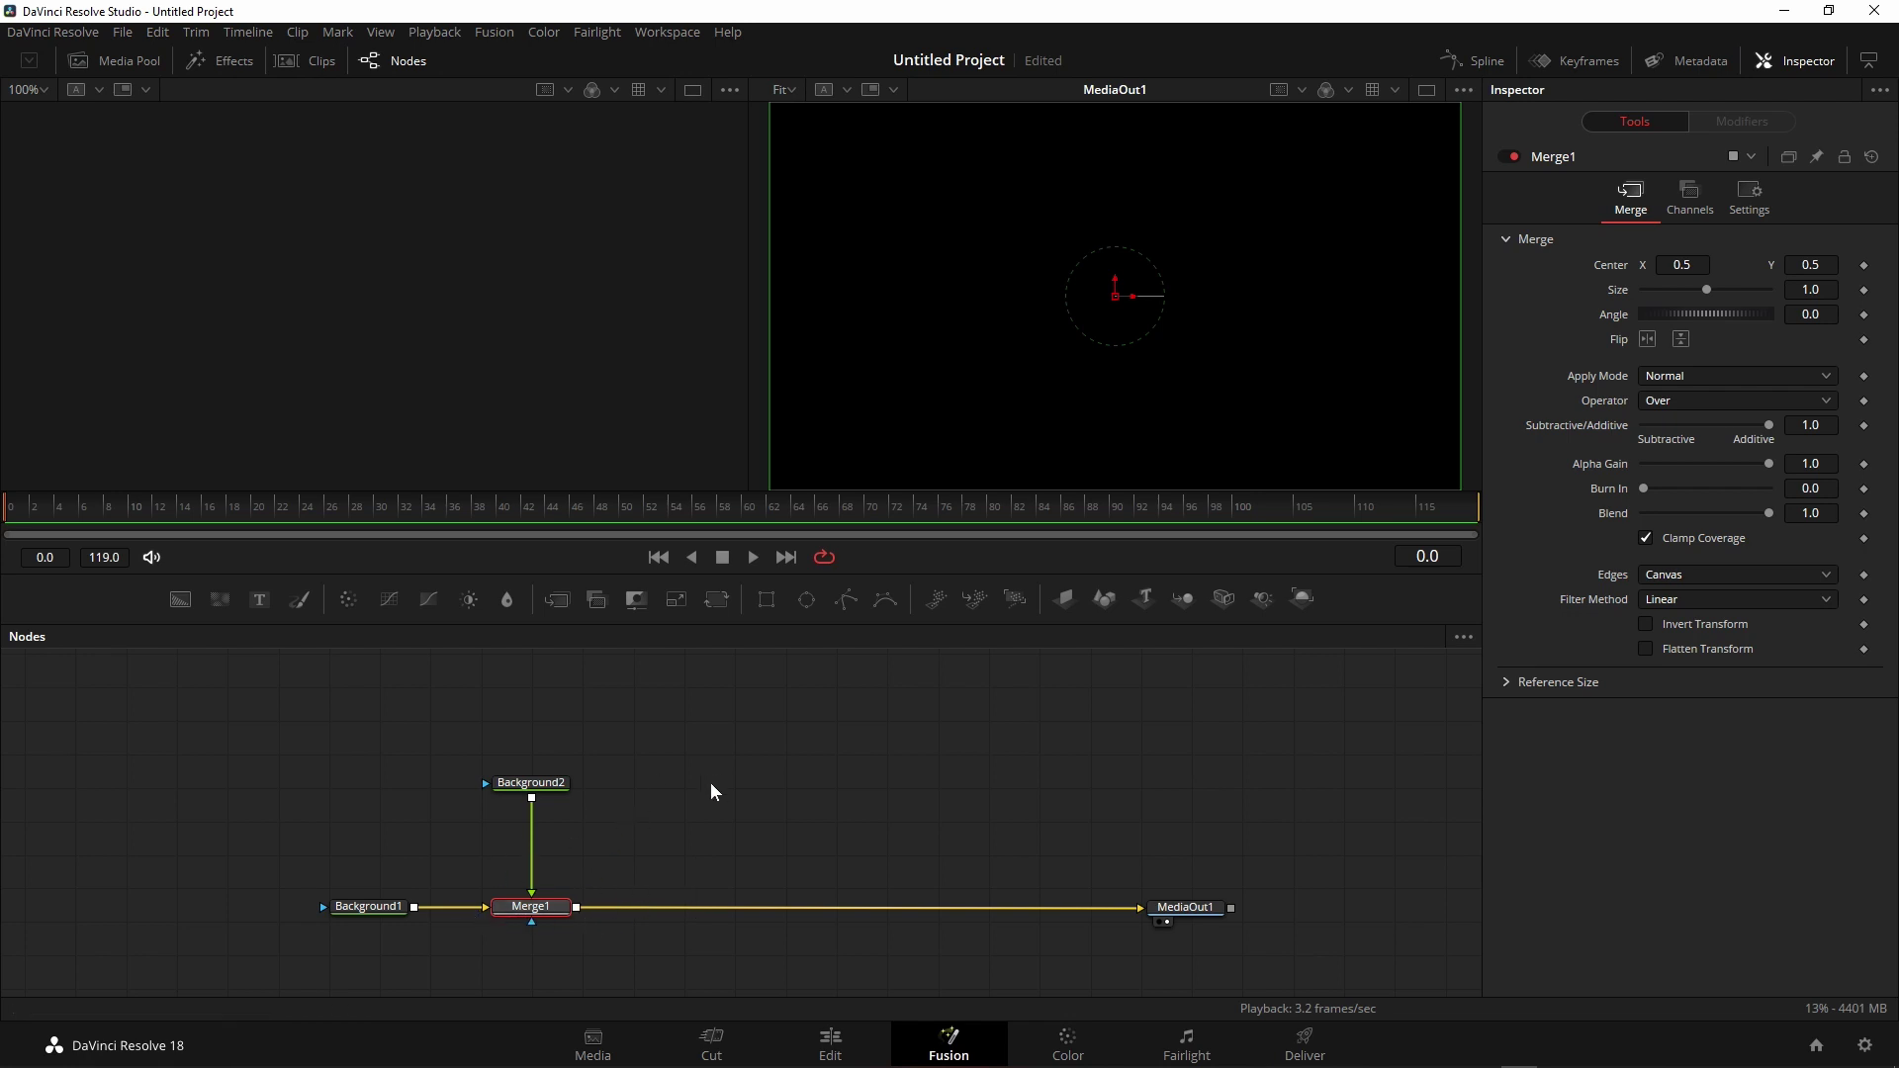
- Set Background2's color to white and attach an Ellipse mask to it
left_click(539, 783)
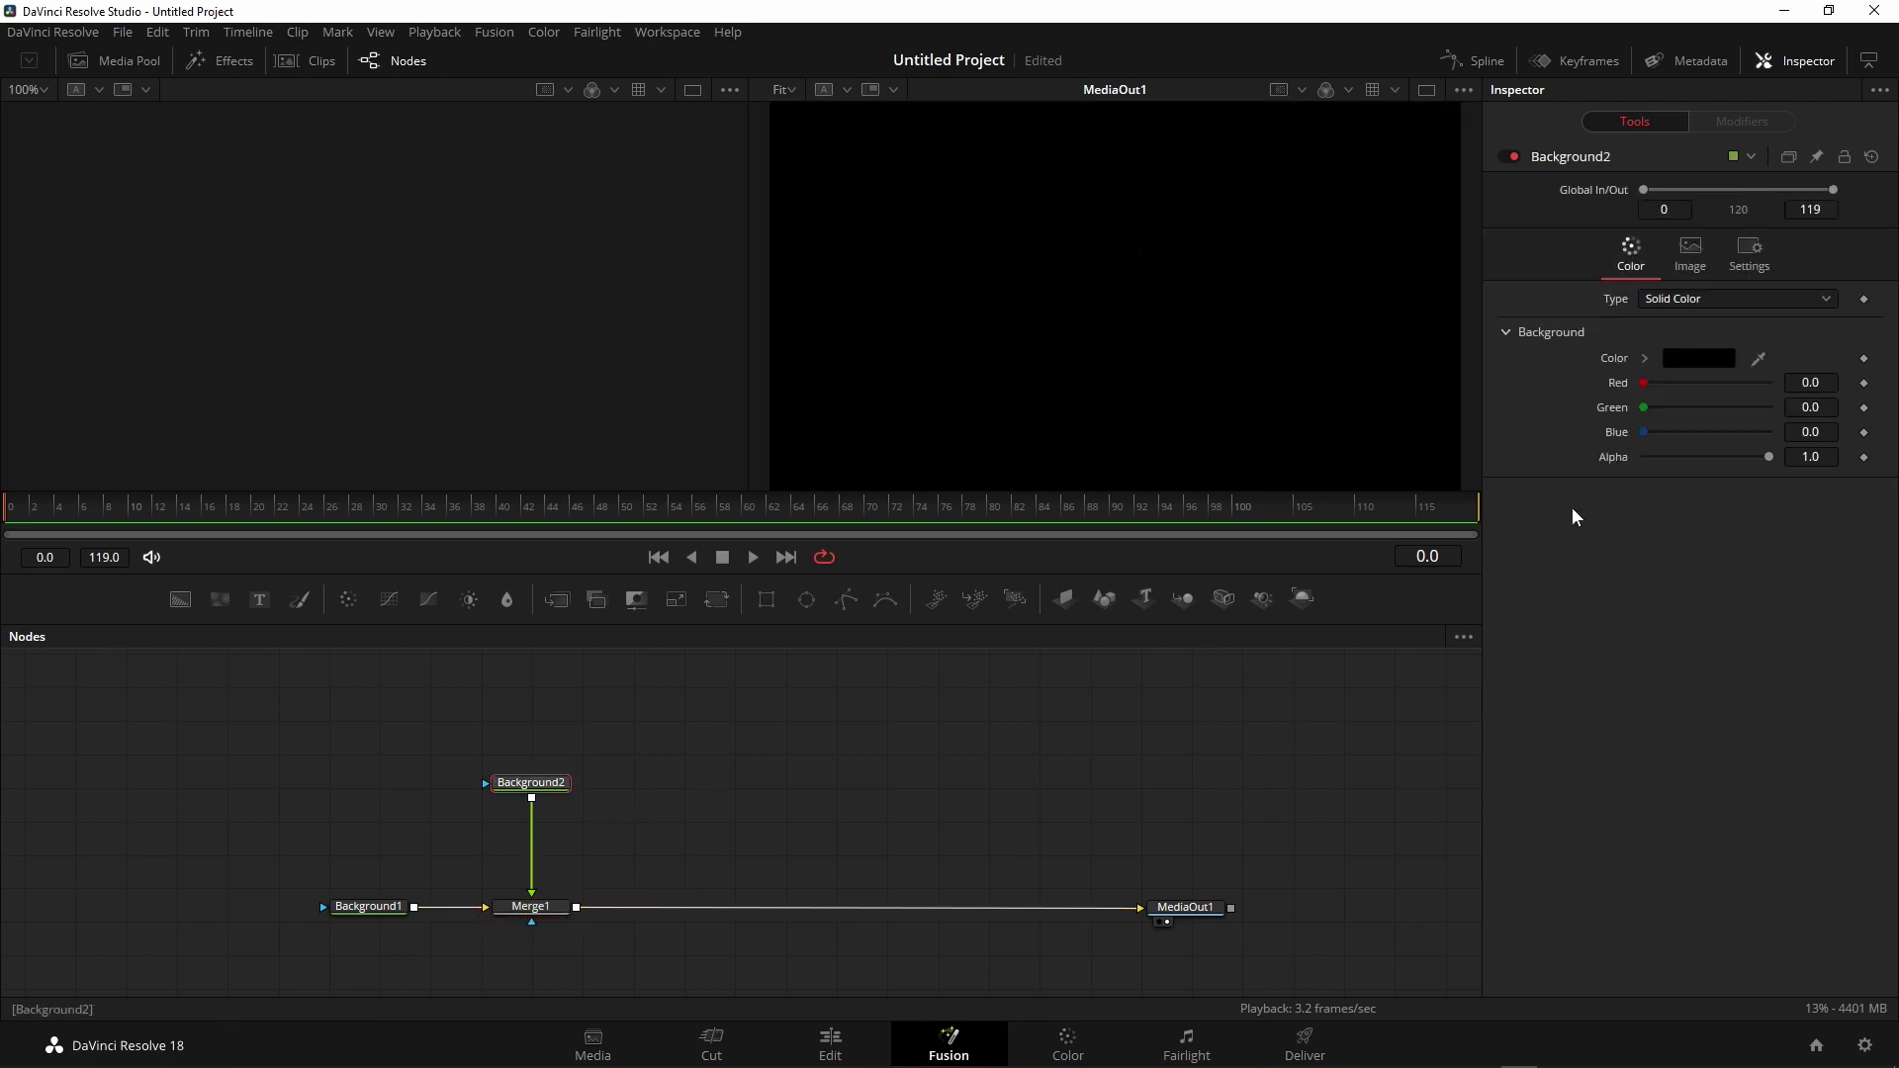
left_click(1646, 358)
left_click_drag(1650, 400, 1638, 374)
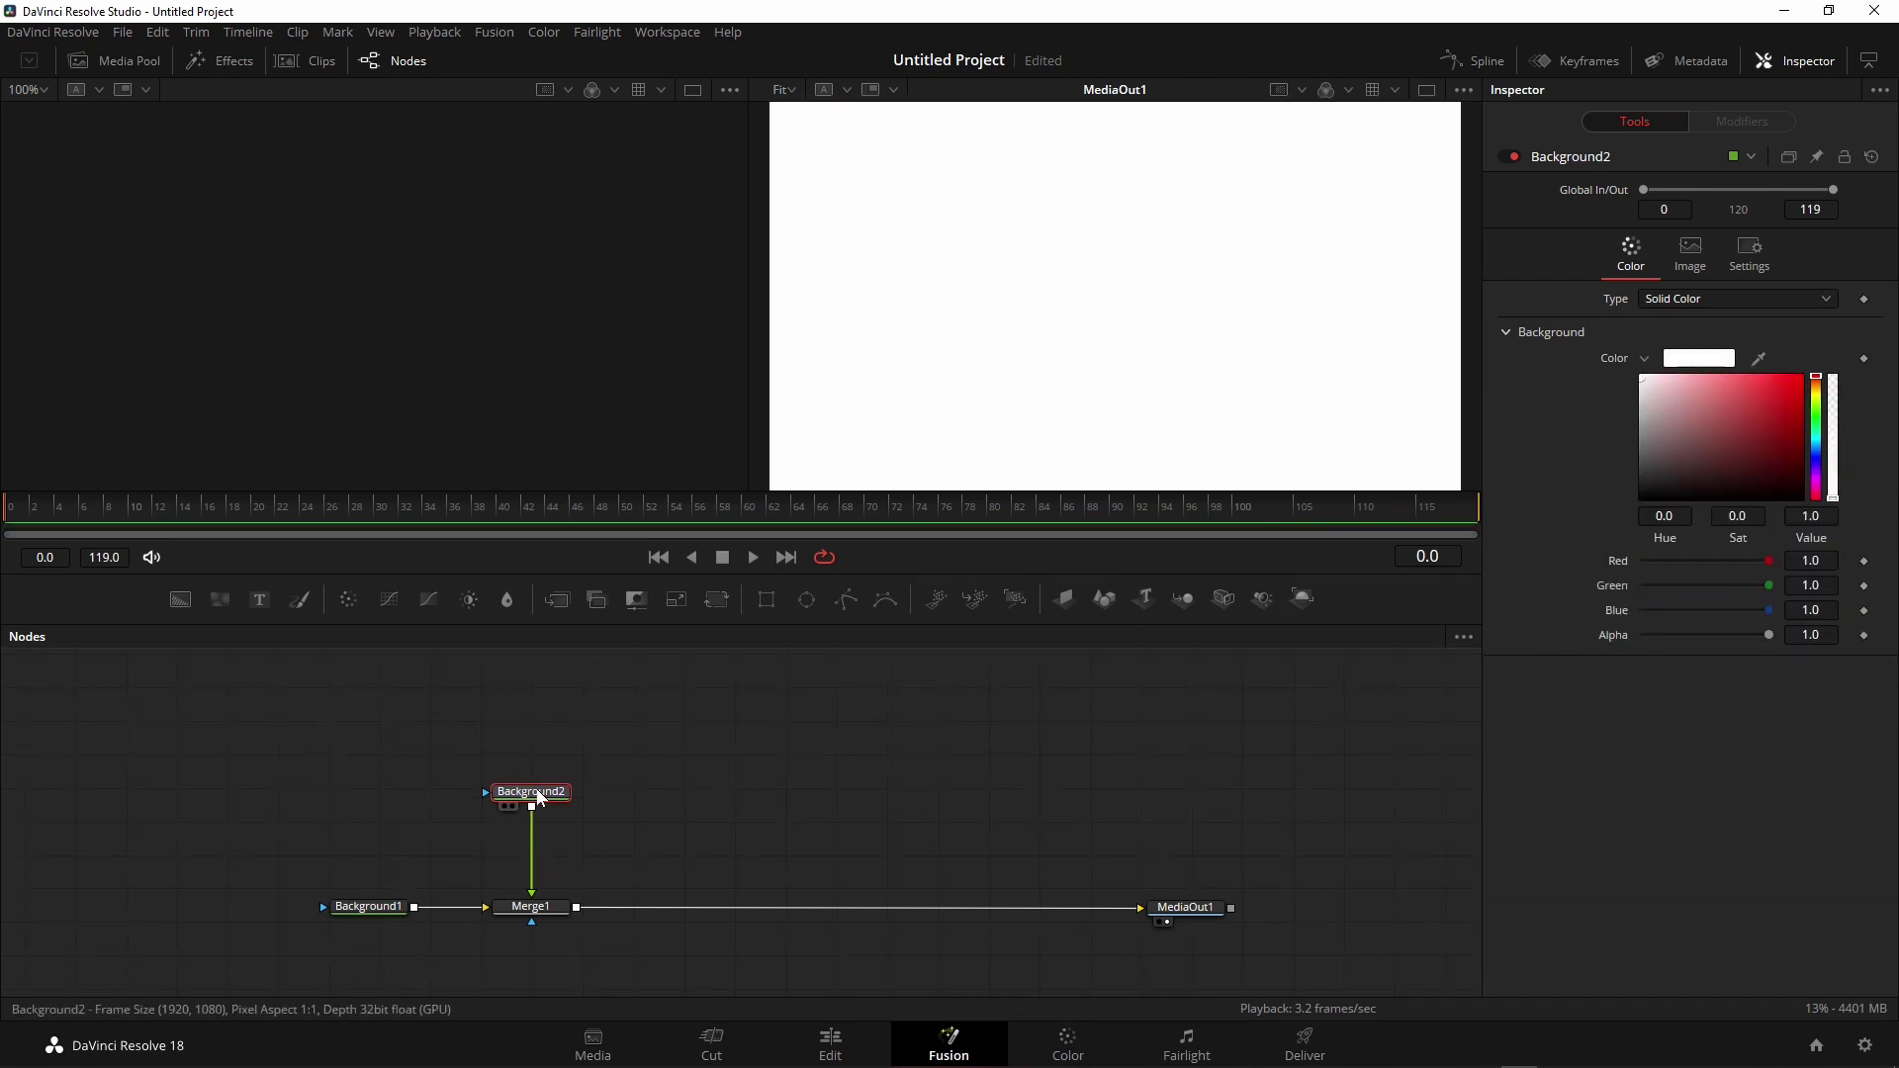
left_click_drag(808, 599, 531, 791)
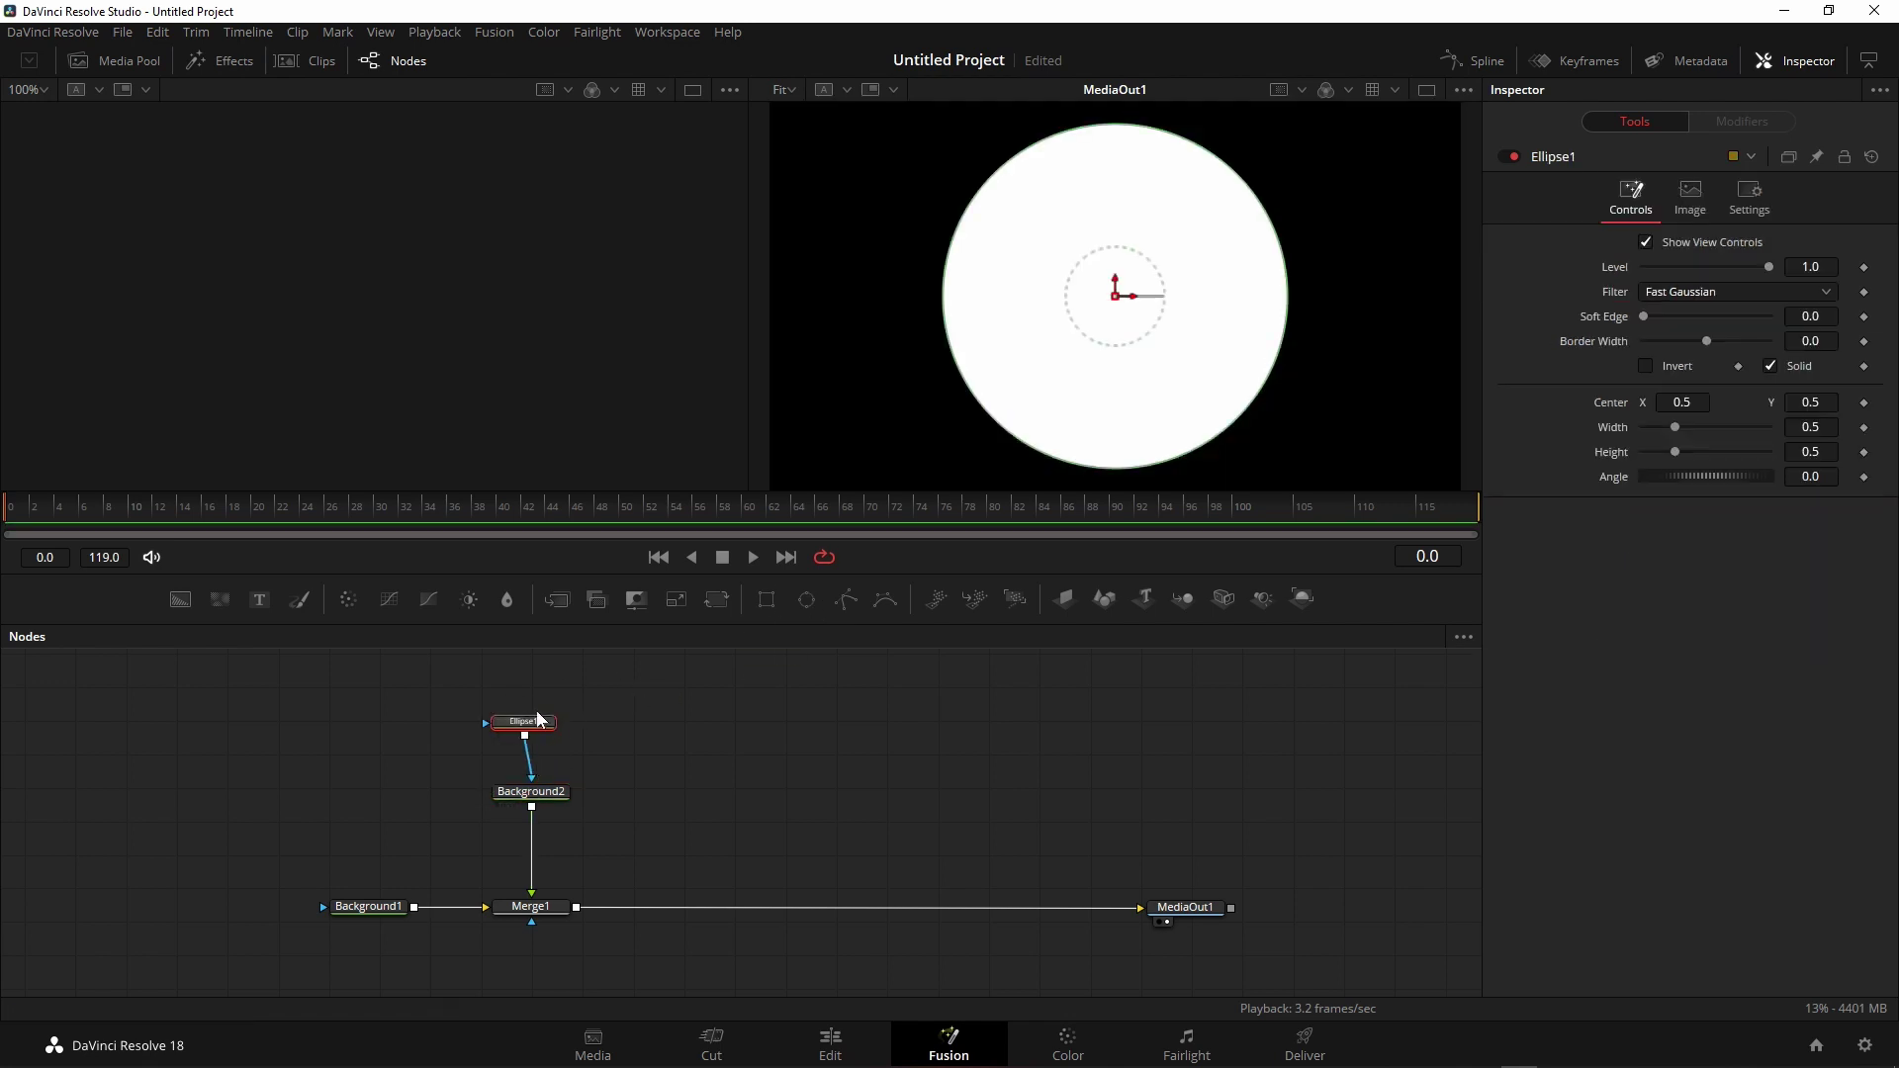
- Align the Ellipse1 mask directly above Background2 and set its width to 0.001
left_click_drag(539, 719, 546, 726)
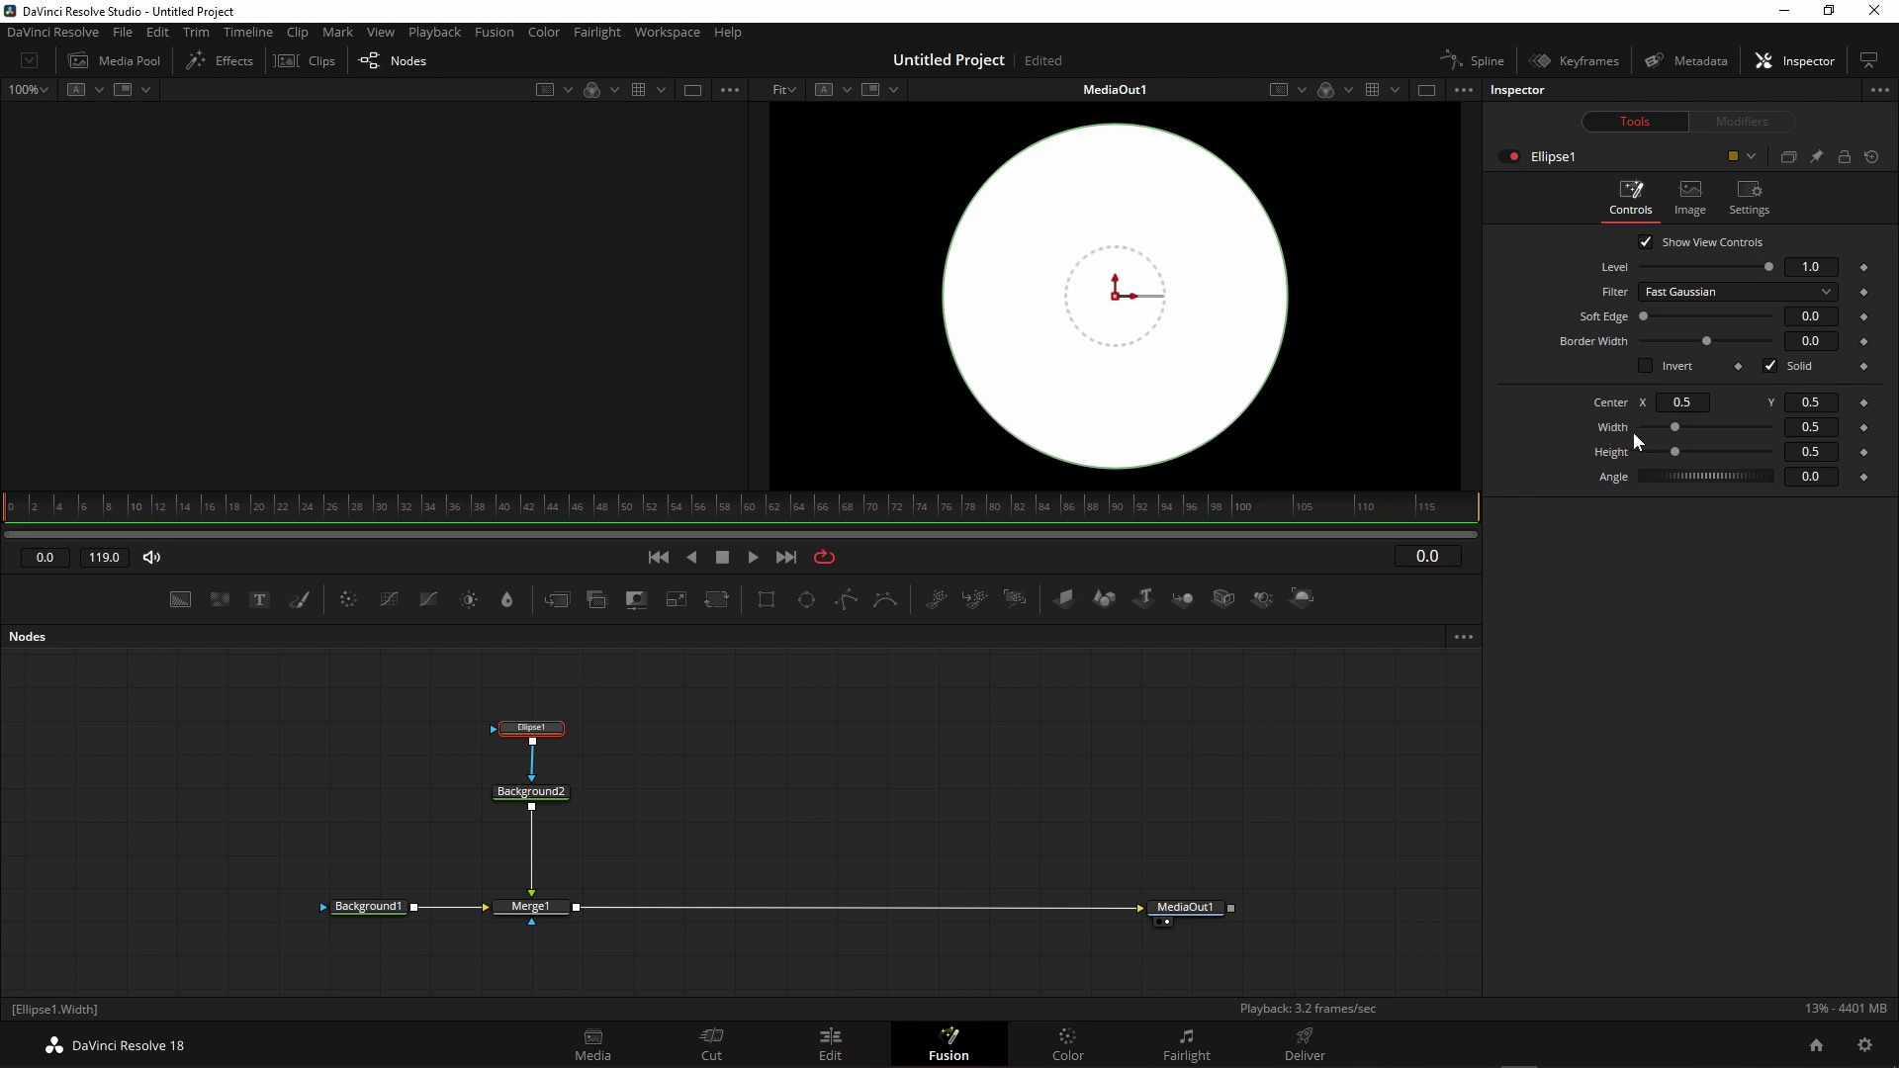
left_click(1830, 426)
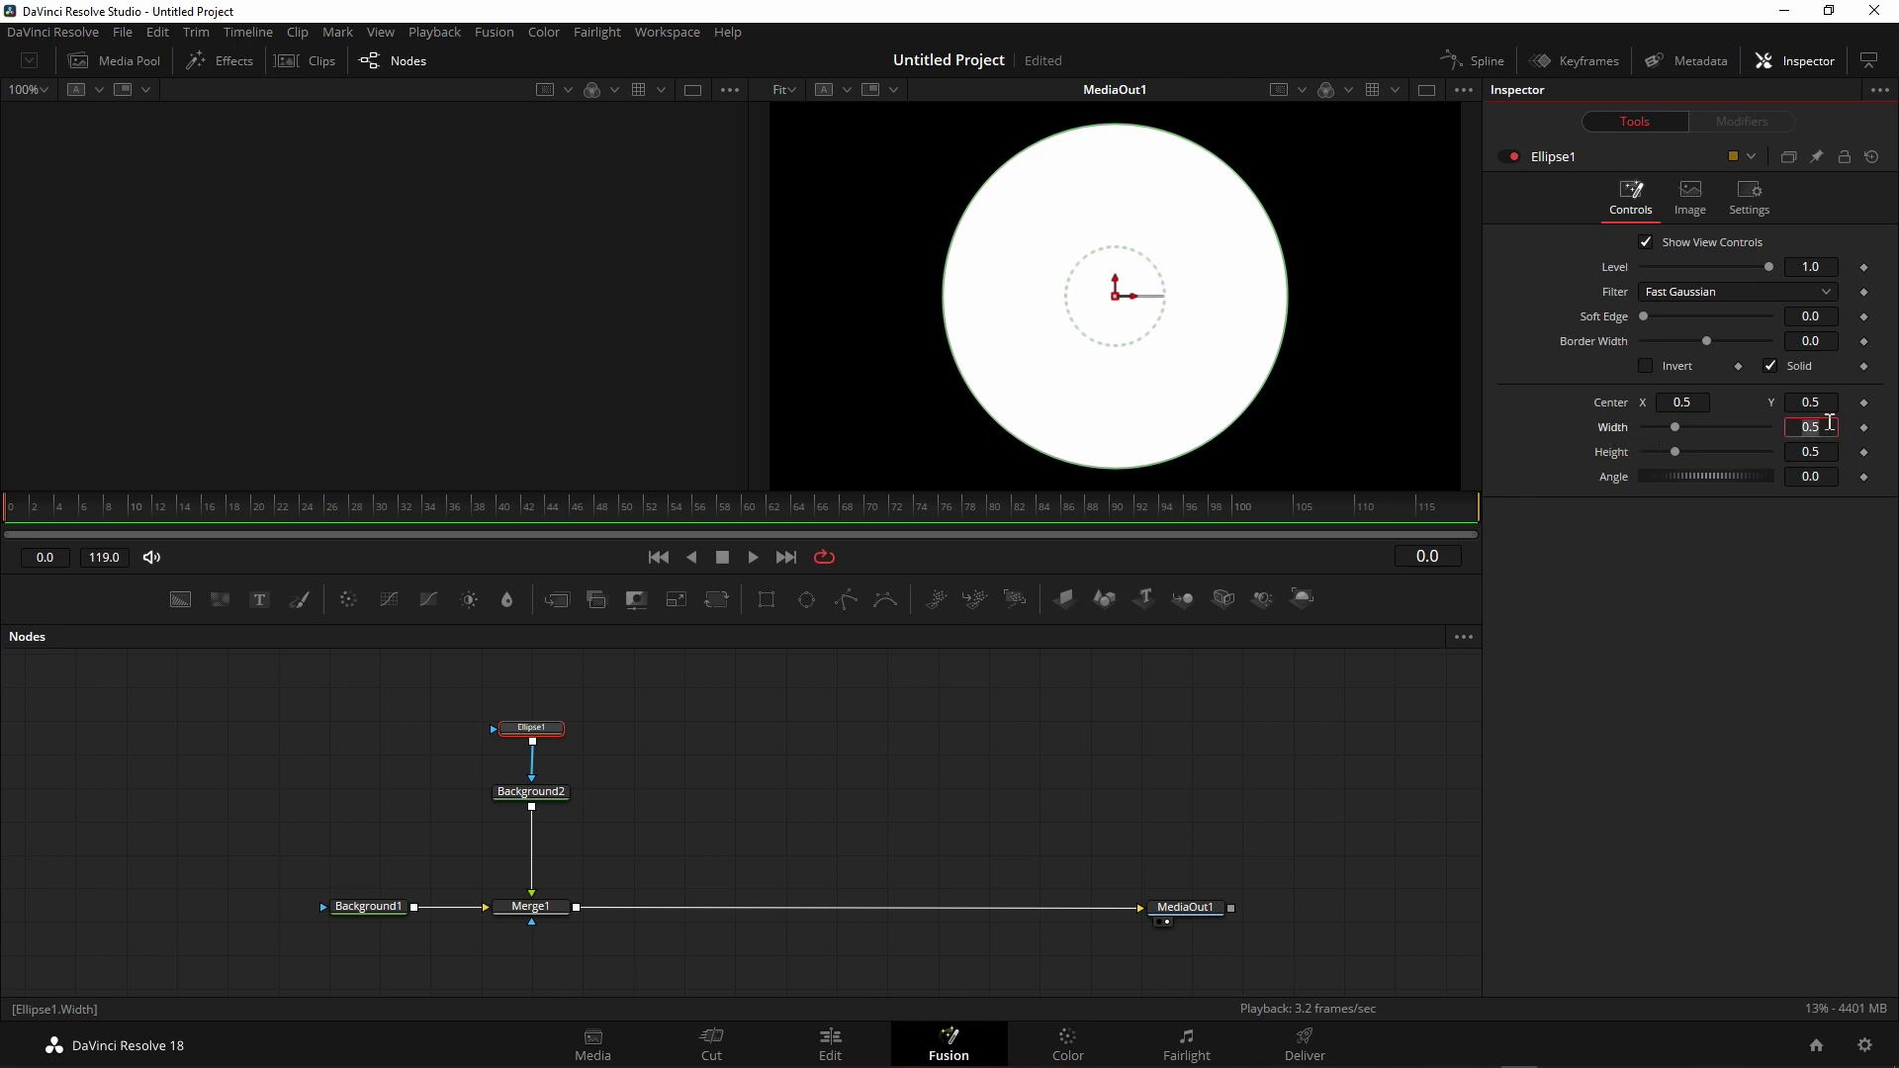
type("0.001")
key("Tab")
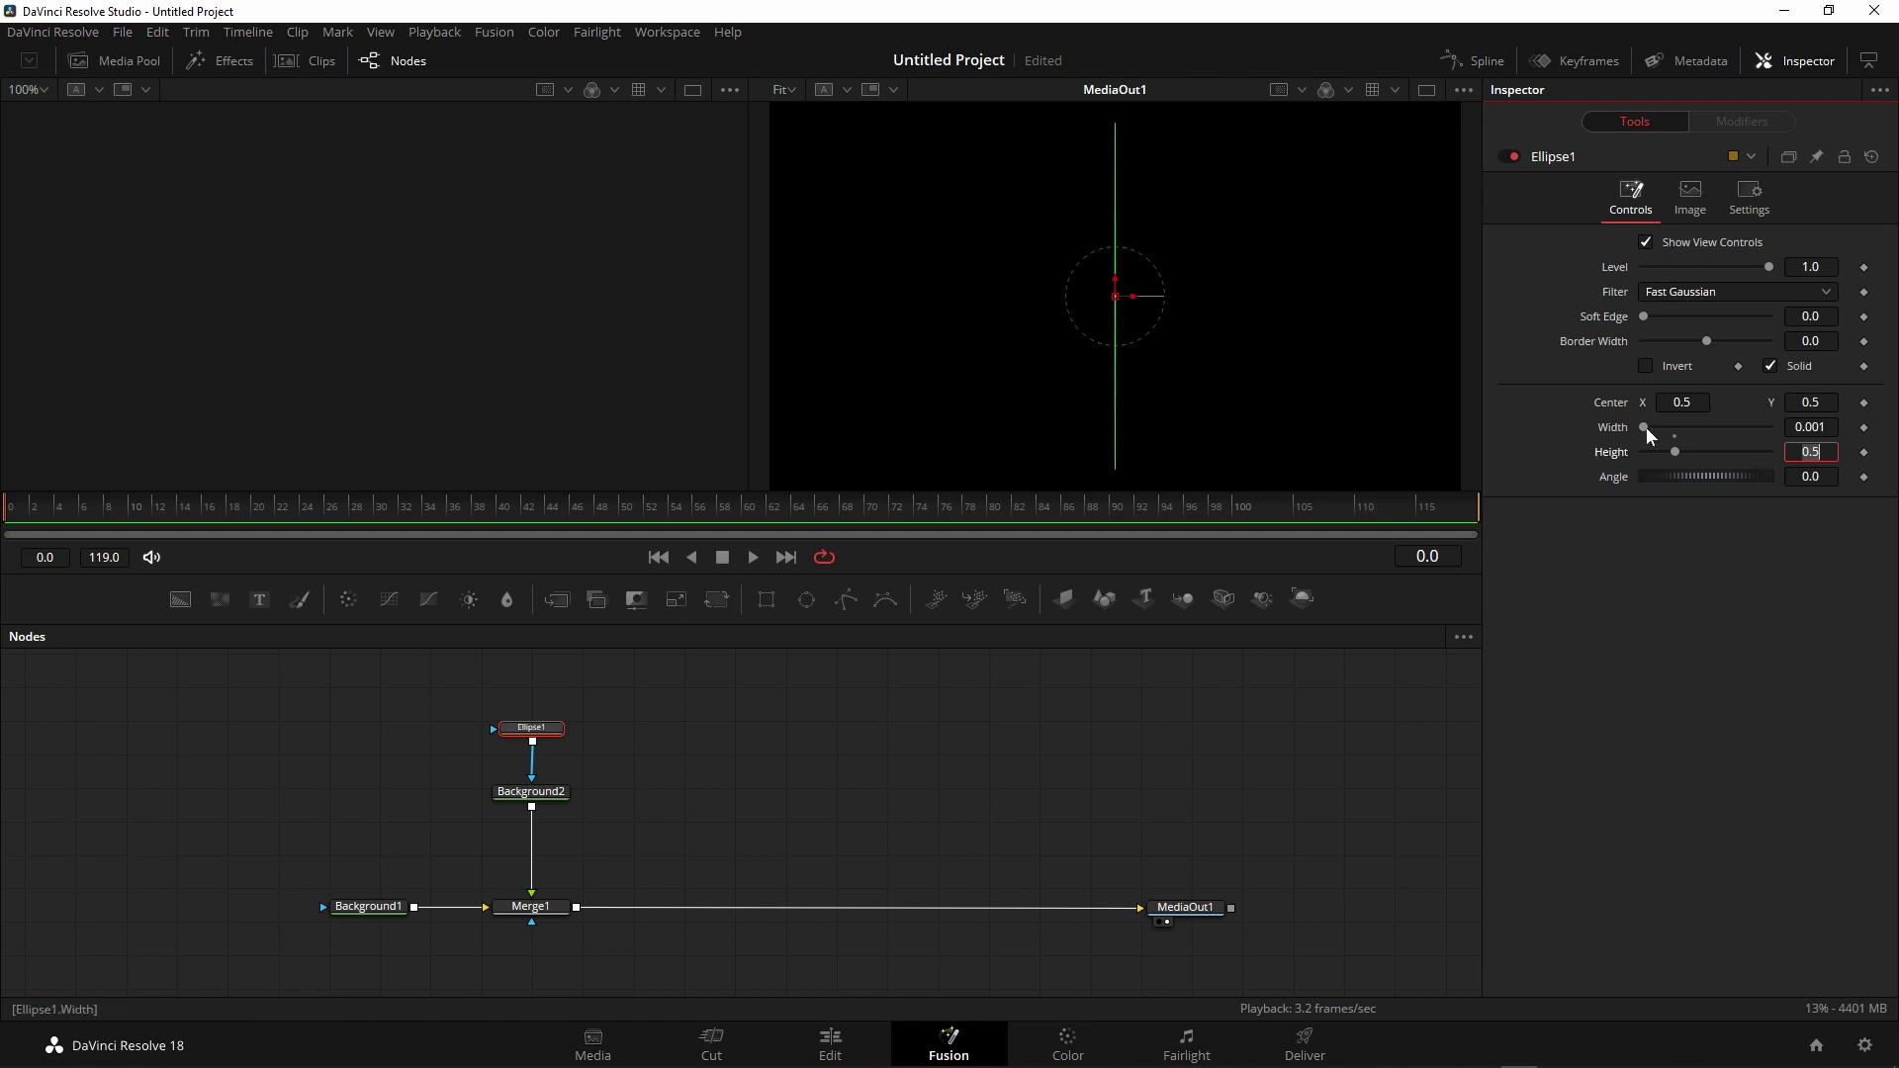
- Add an expression to Ellipse1's Height that links it to the mask's Width
left_click(1797, 452)
right_click(1599, 452)
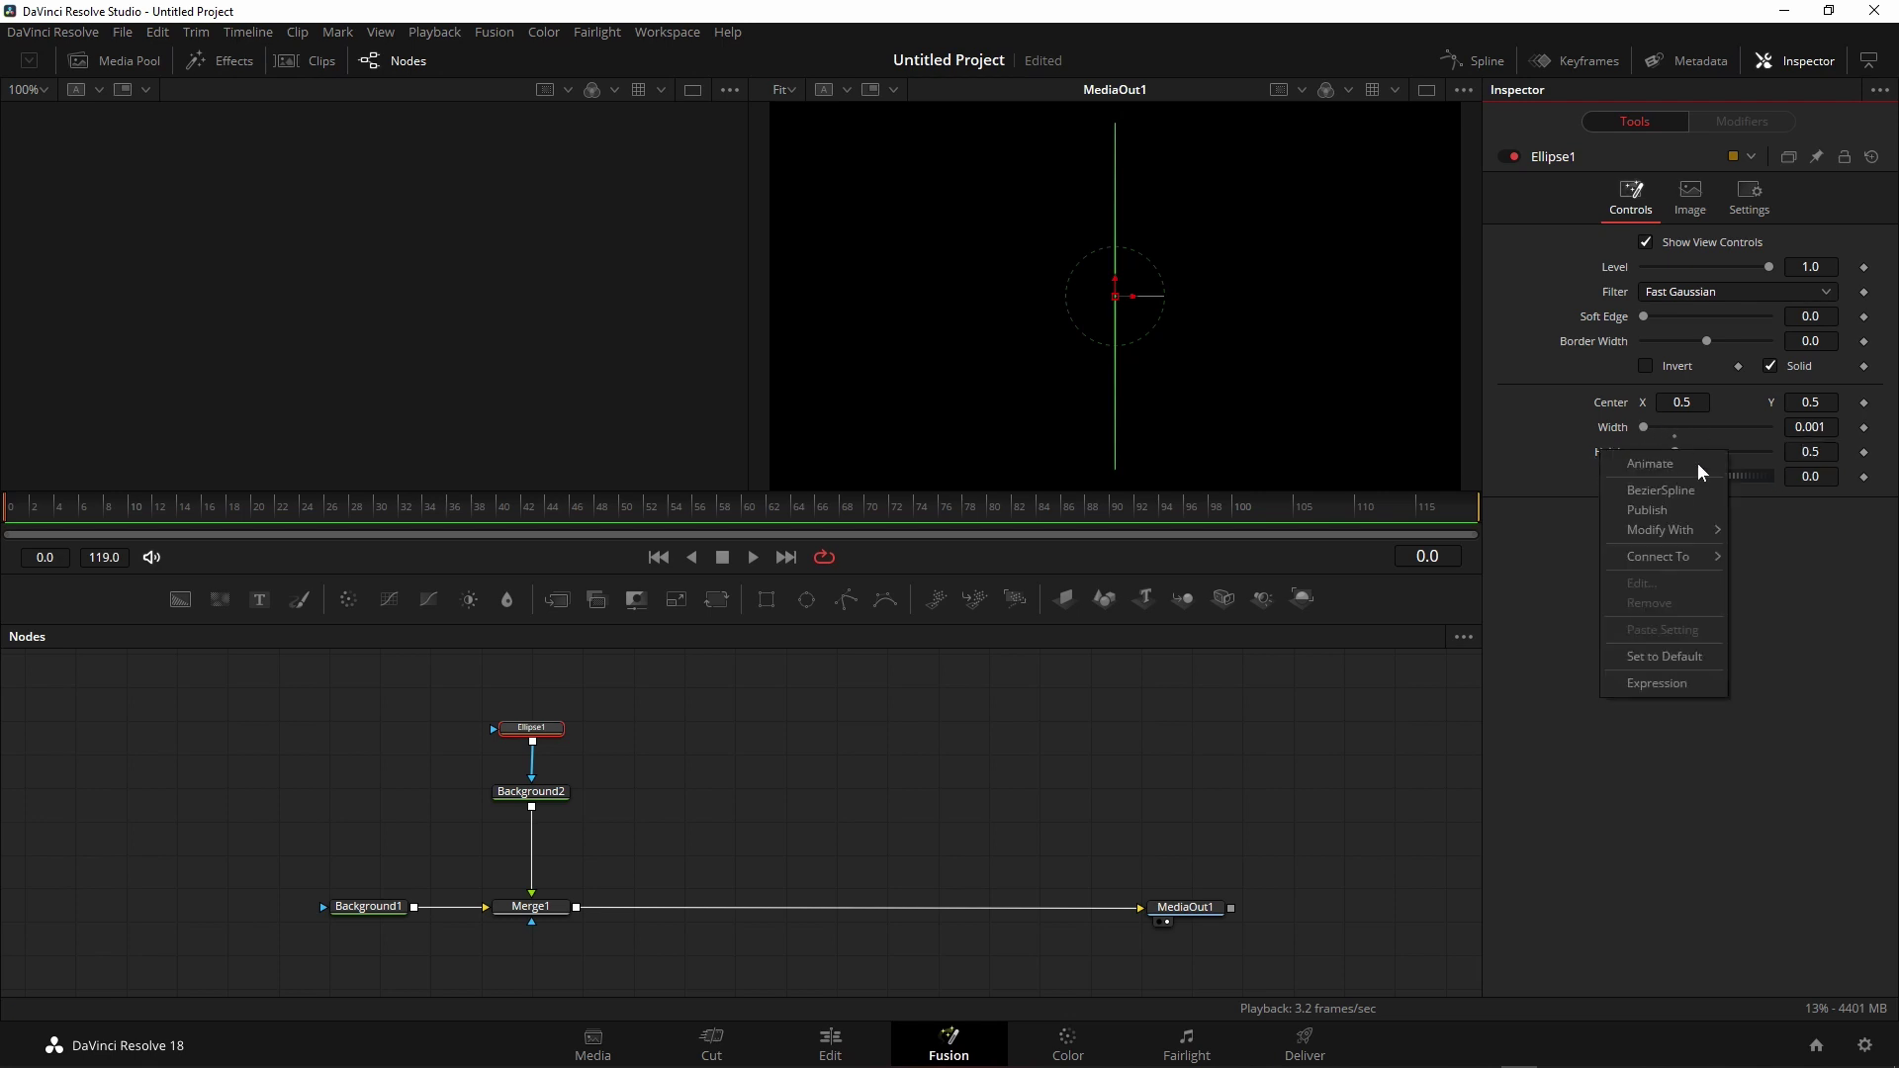
left_click(1681, 684)
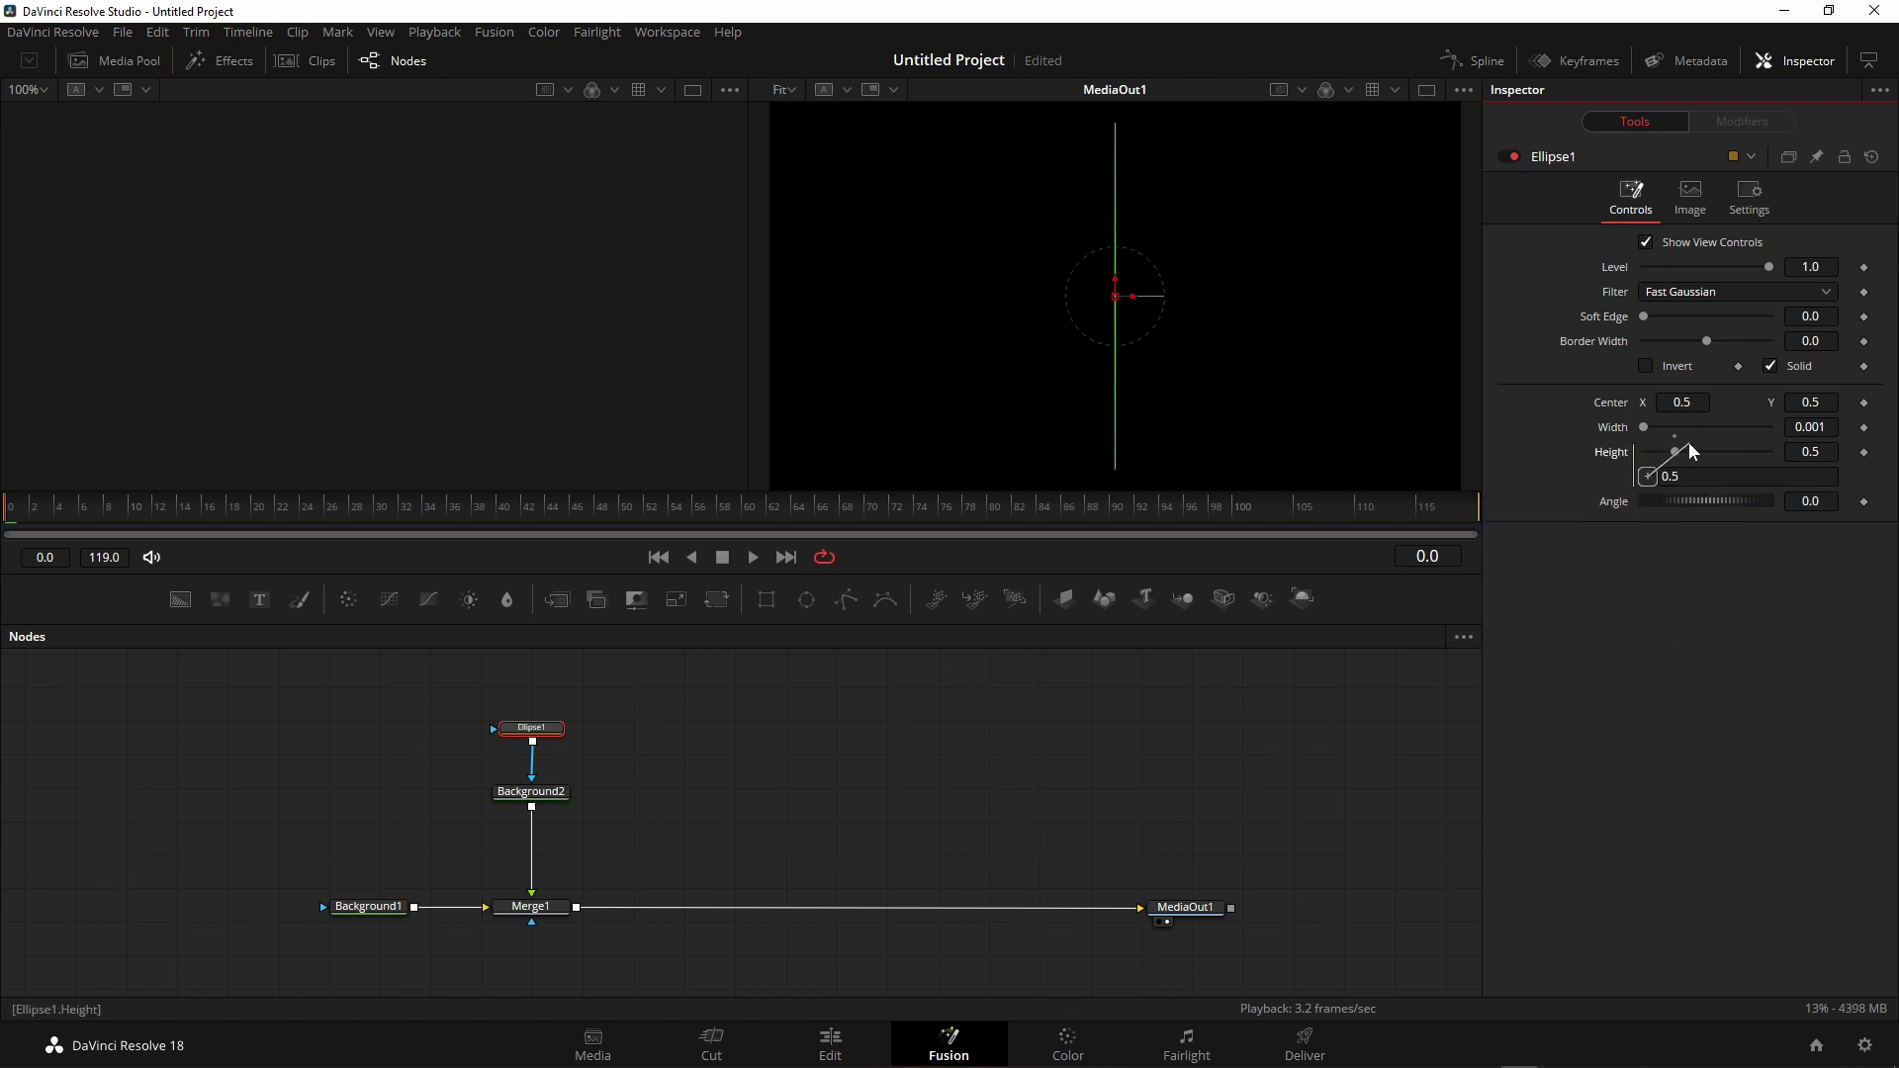
left_click_drag(1665, 388, 1612, 424)
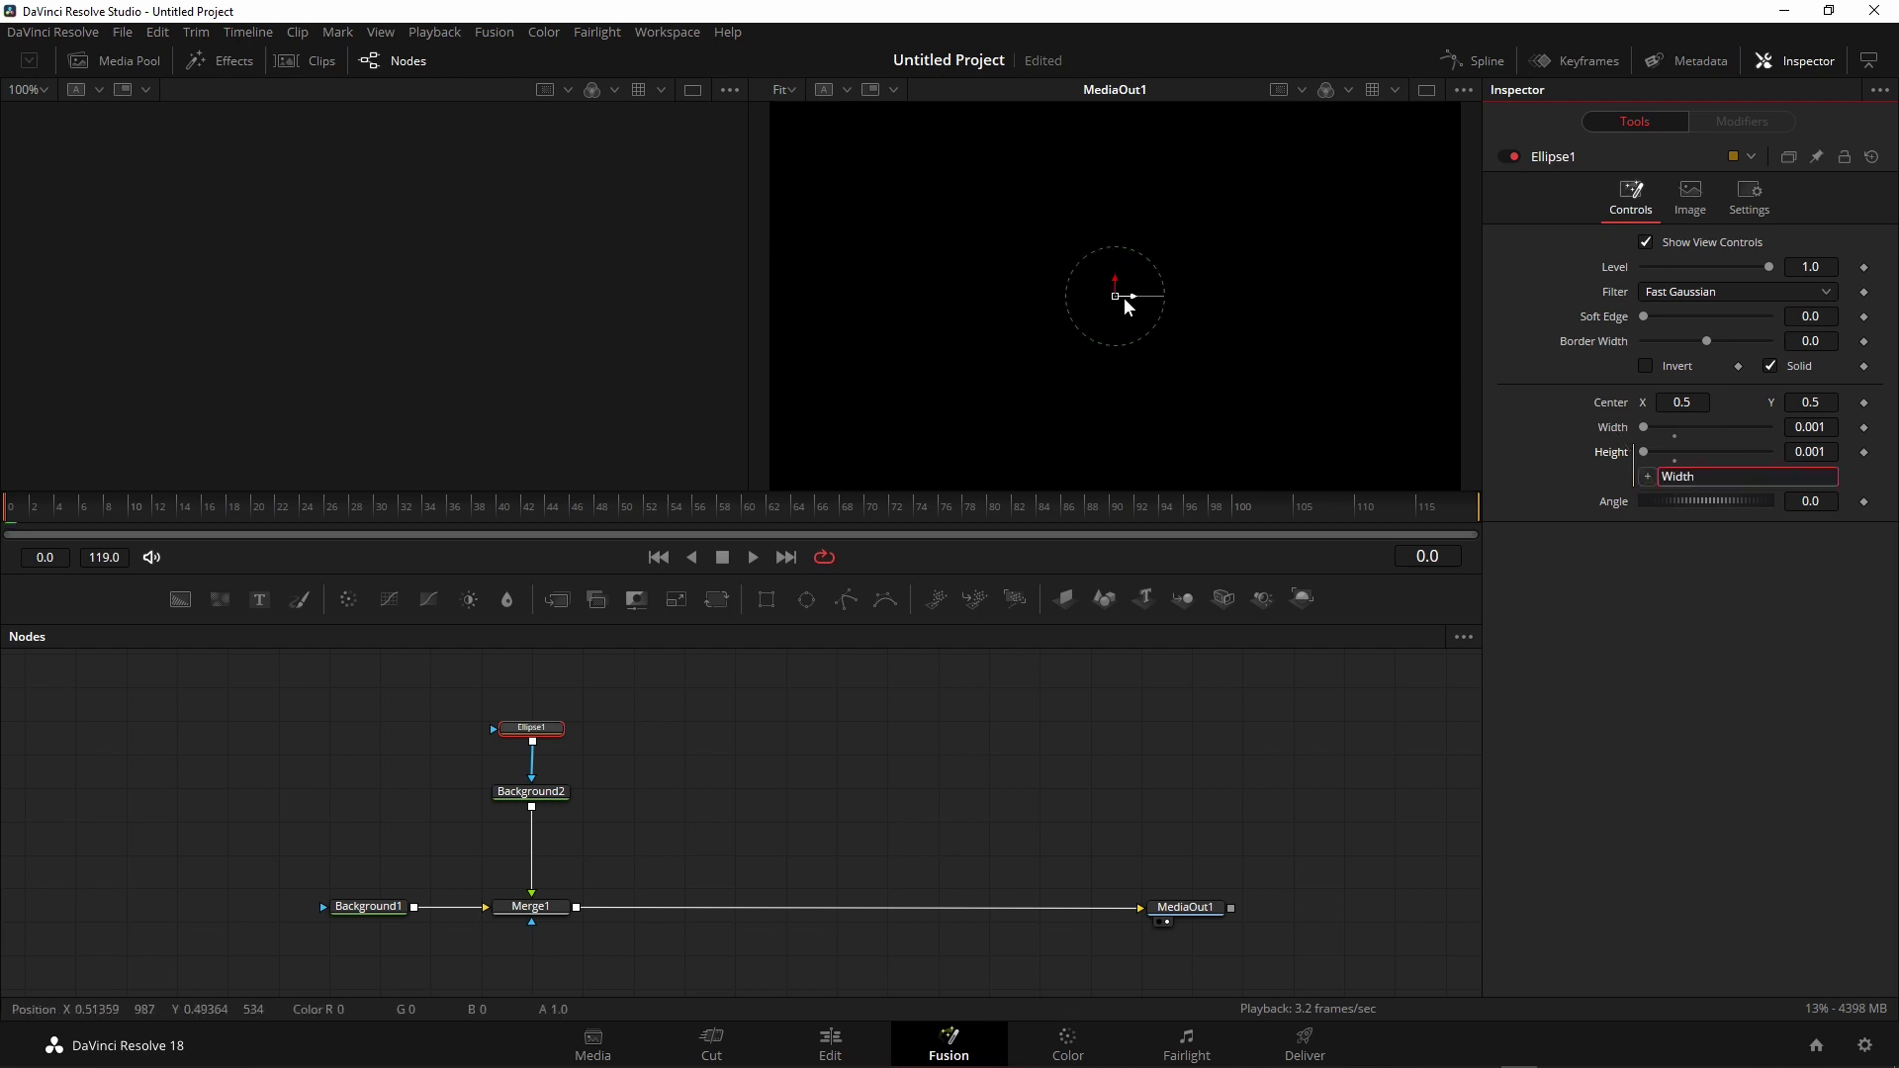
- Set Background1's alpha to 0.0 and save the project
left_click(379, 913)
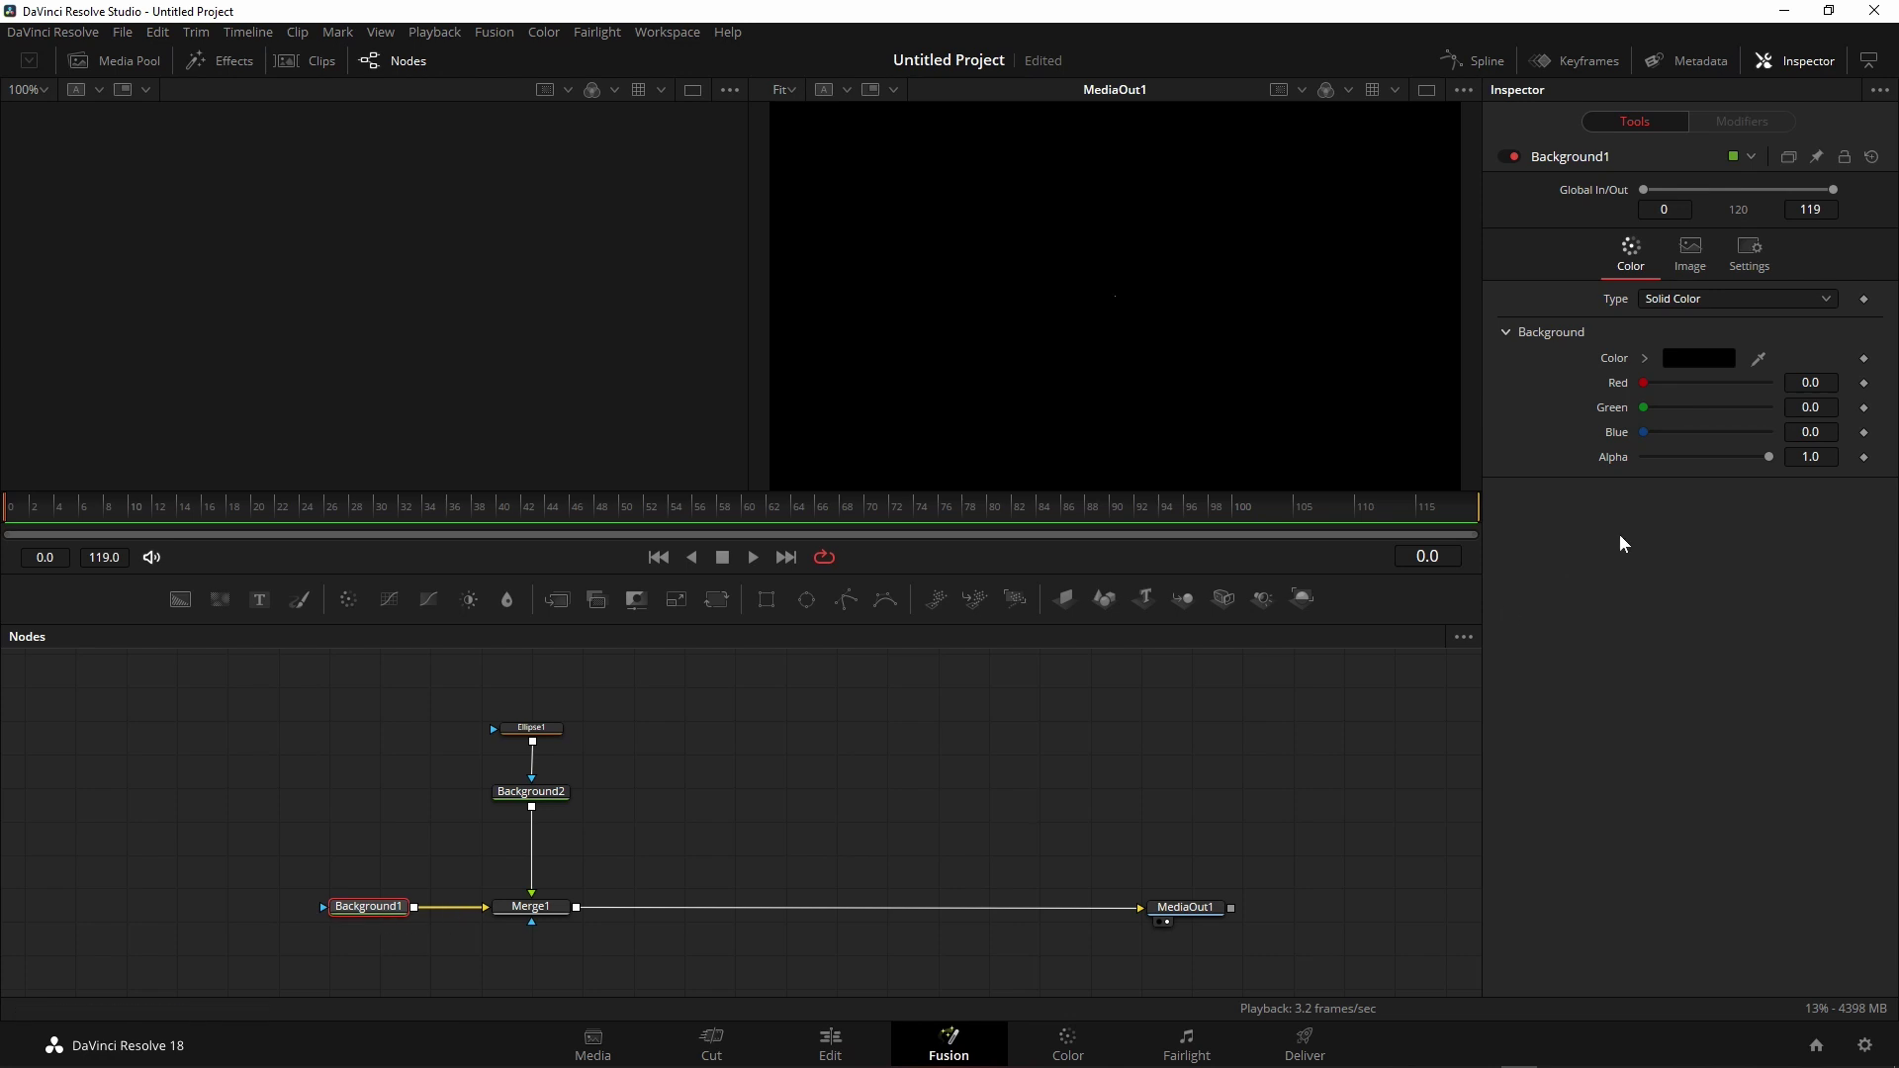
left_click_drag(1761, 461, 1545, 465)
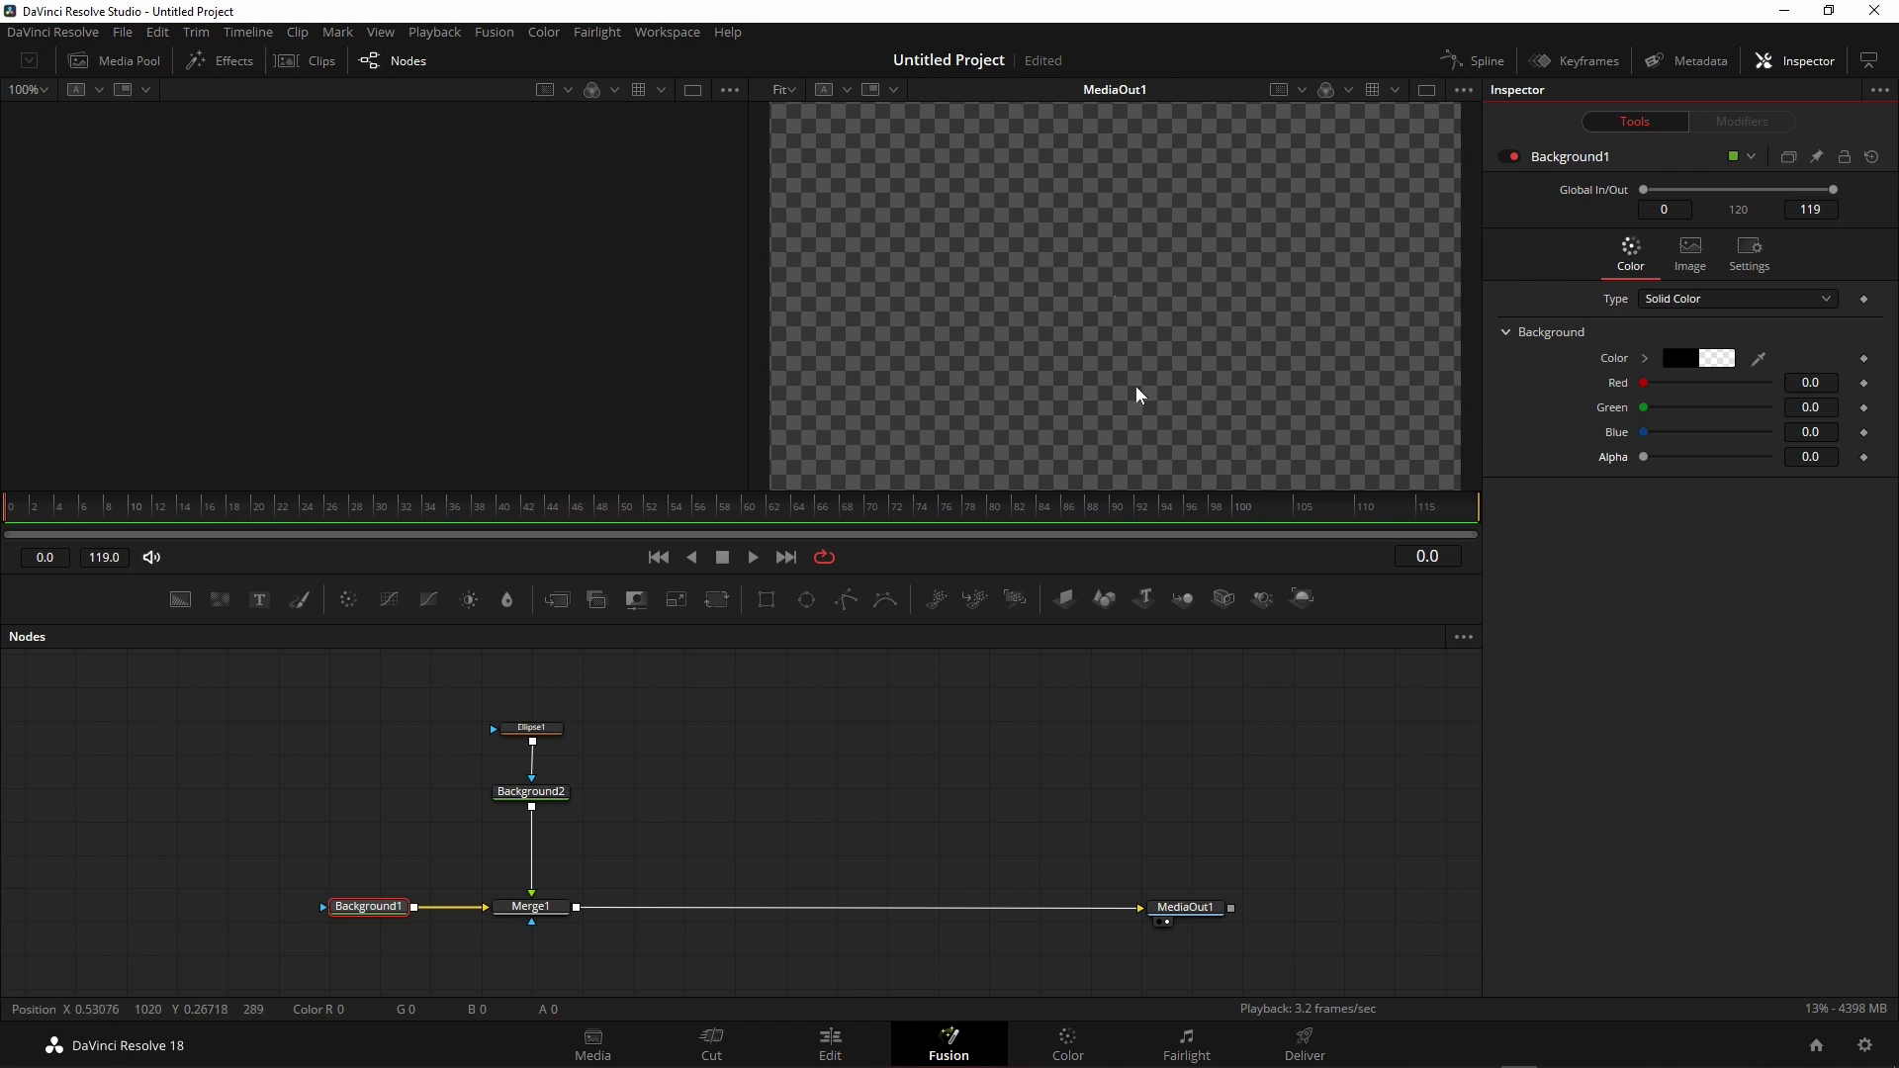
key("ctrl+s")
- Turn the viewer's checker underlay off and on again, and restore Background1's alpha to 1.0
left_click(1464, 90)
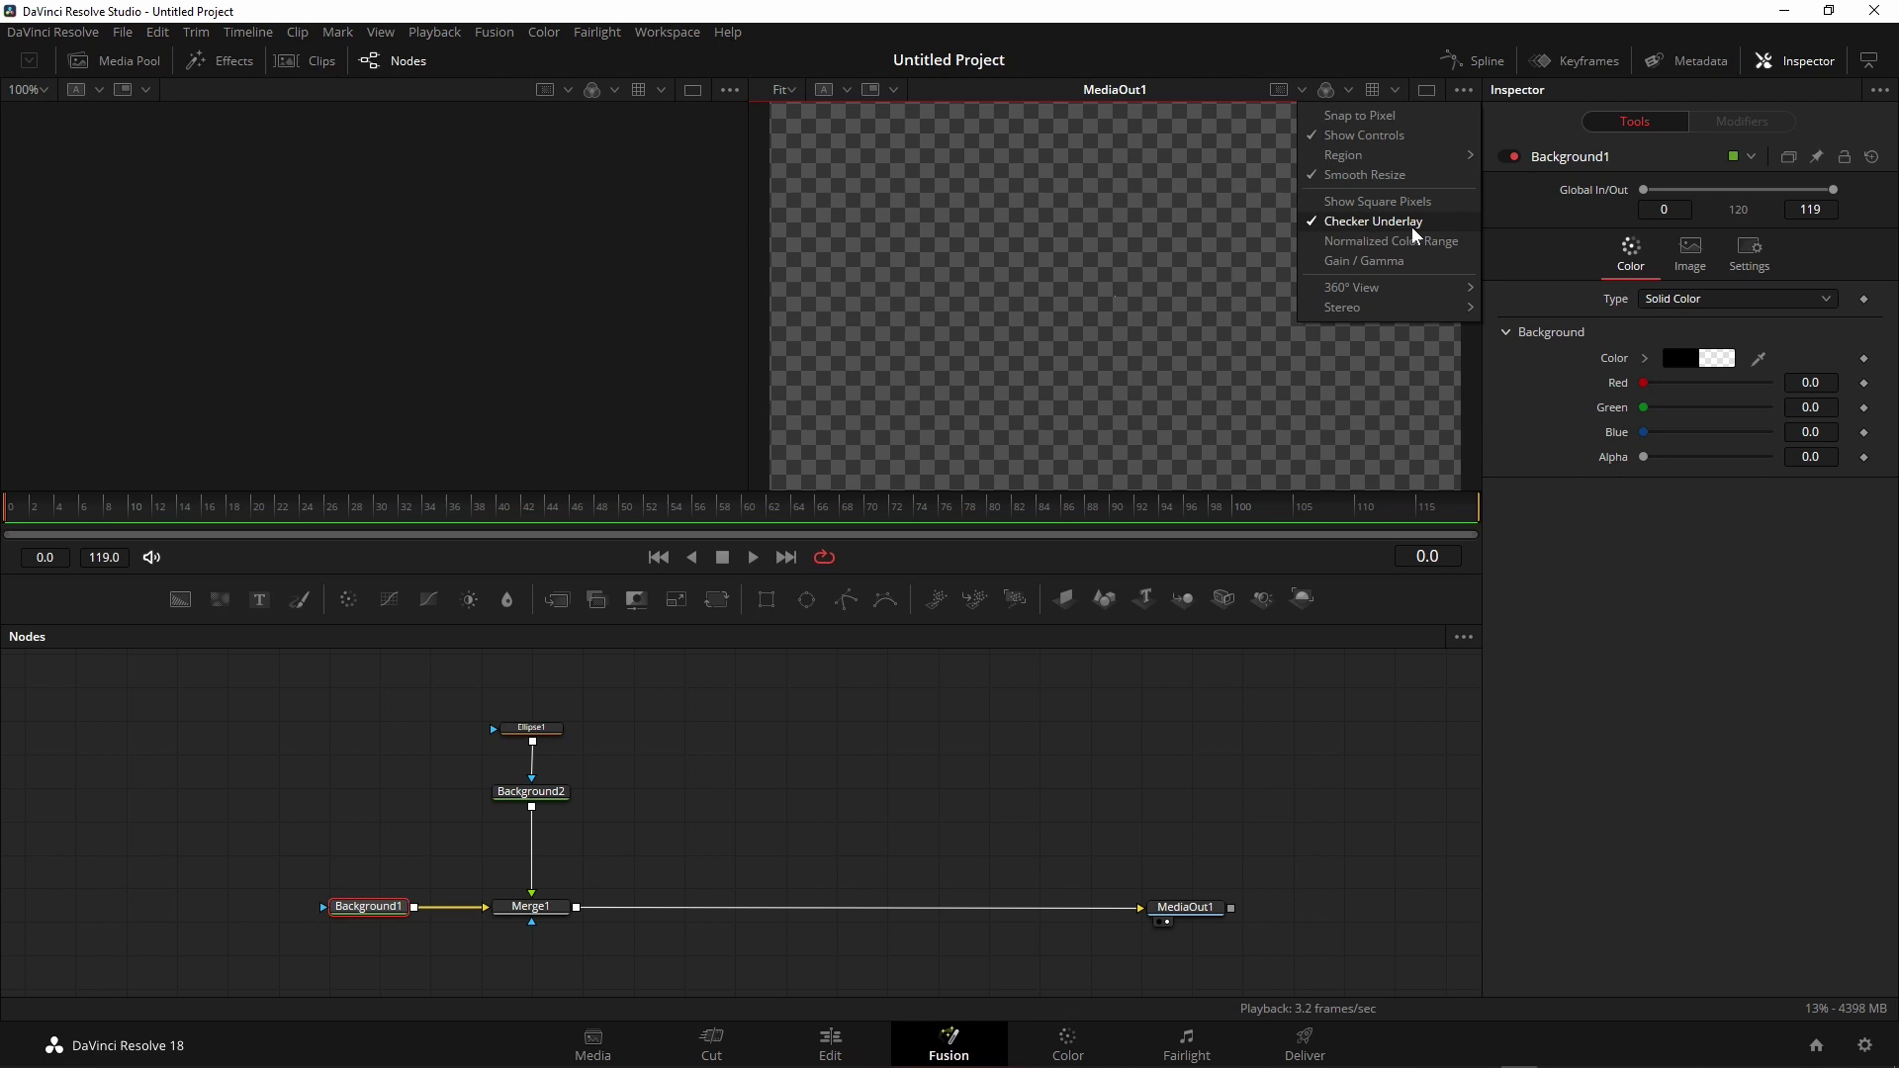
left_click(1371, 225)
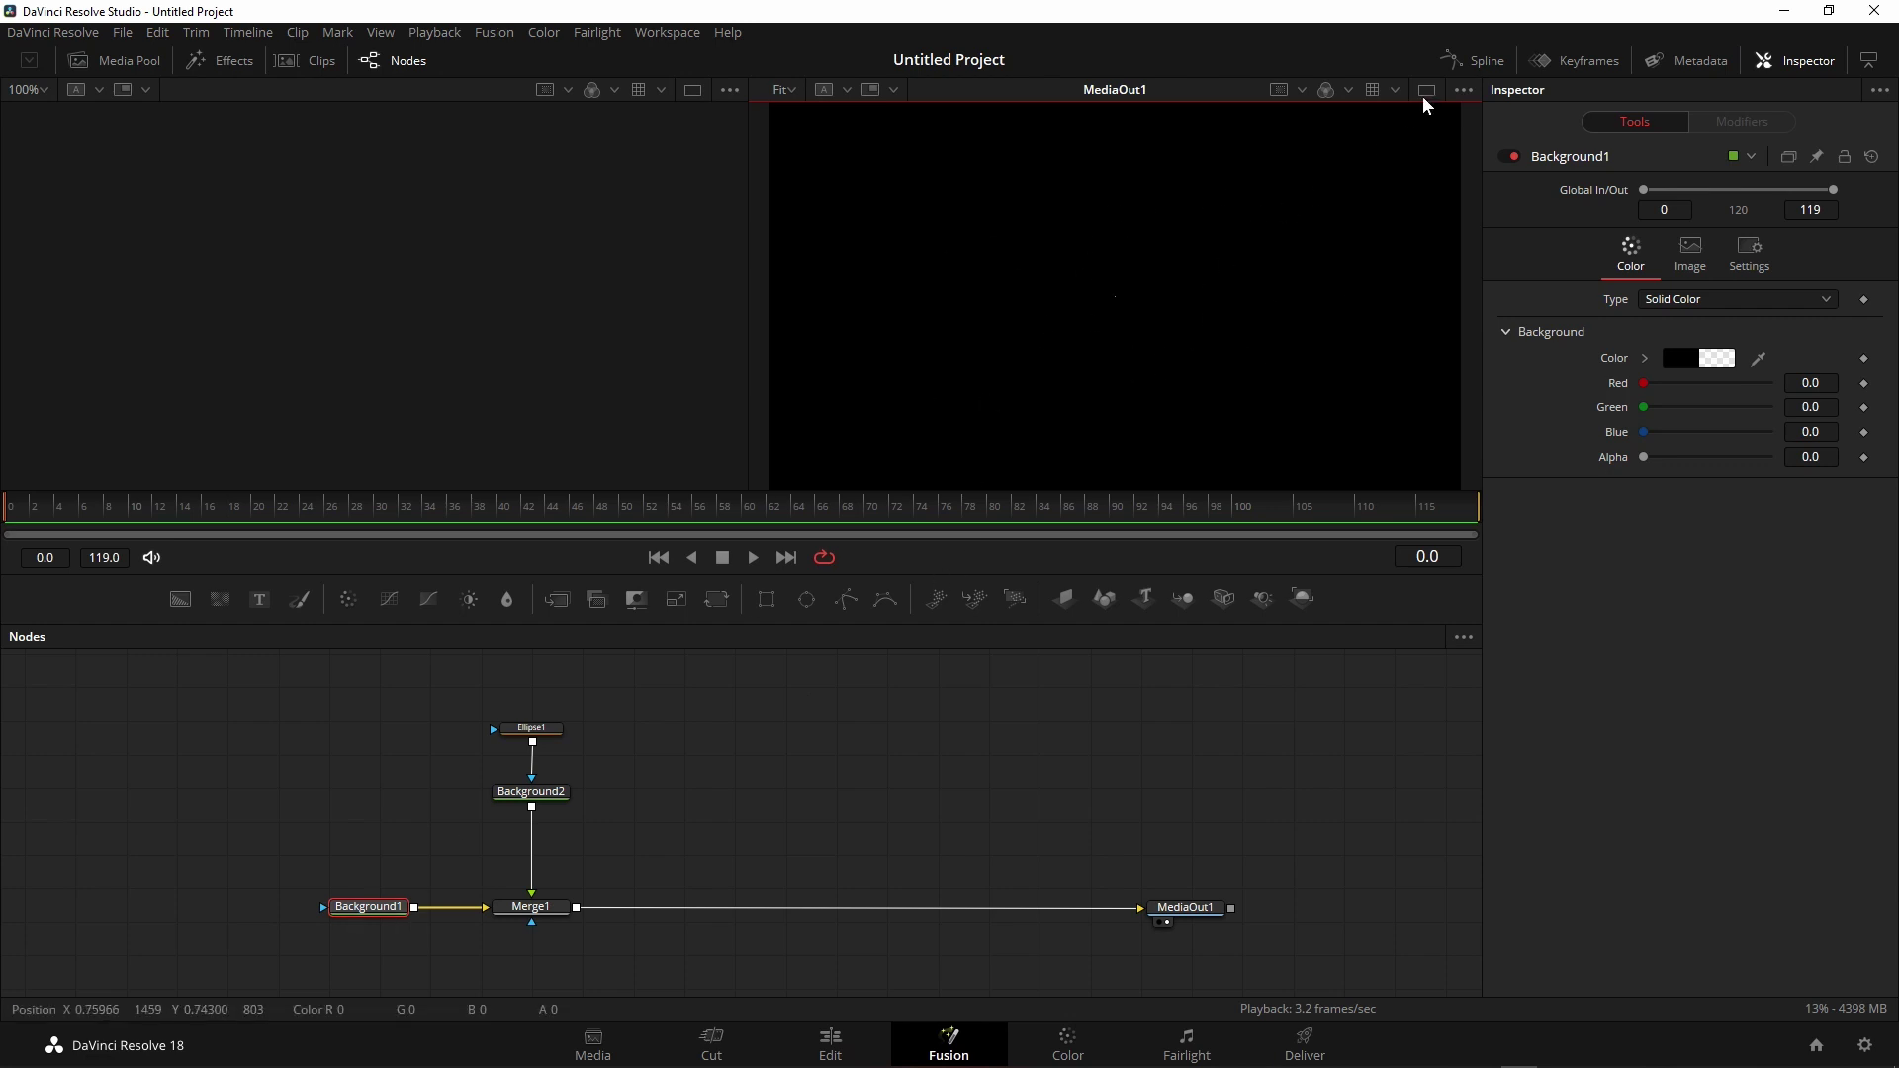
left_click(1464, 90)
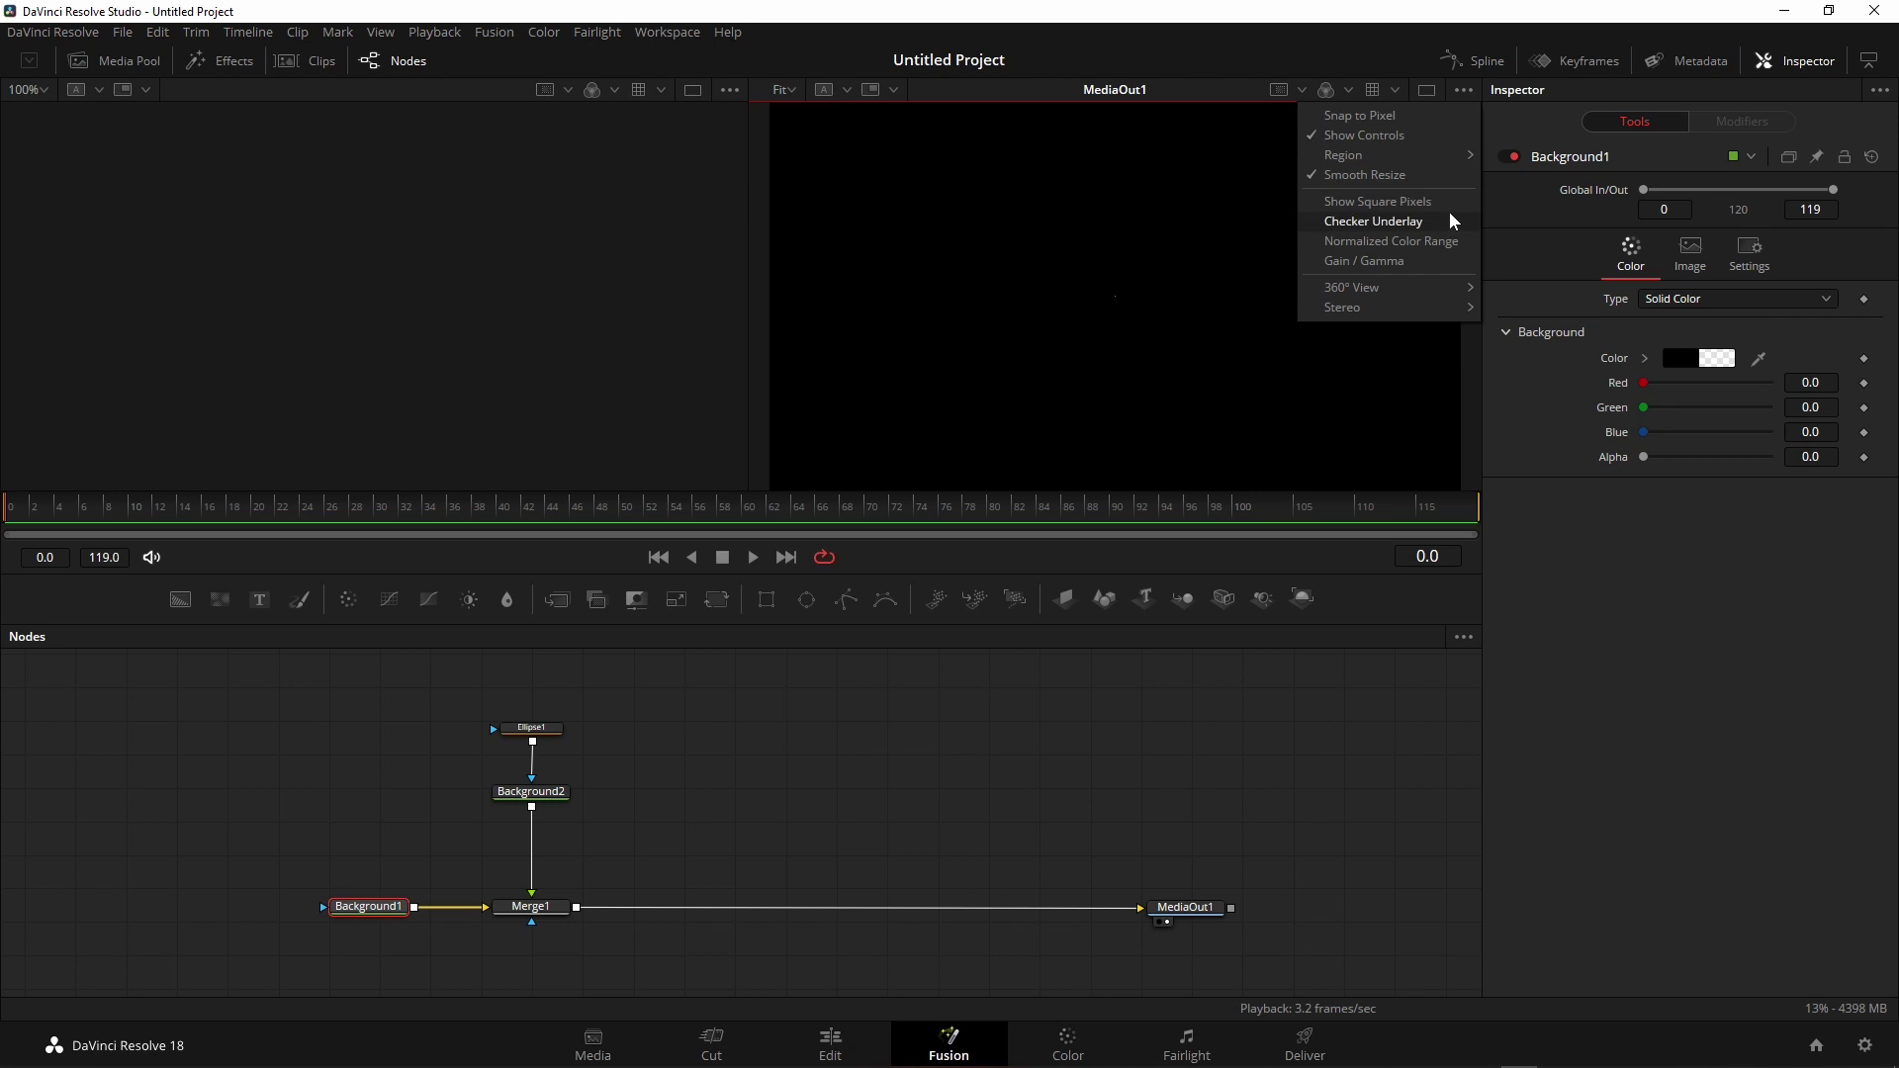
left_click(1396, 227)
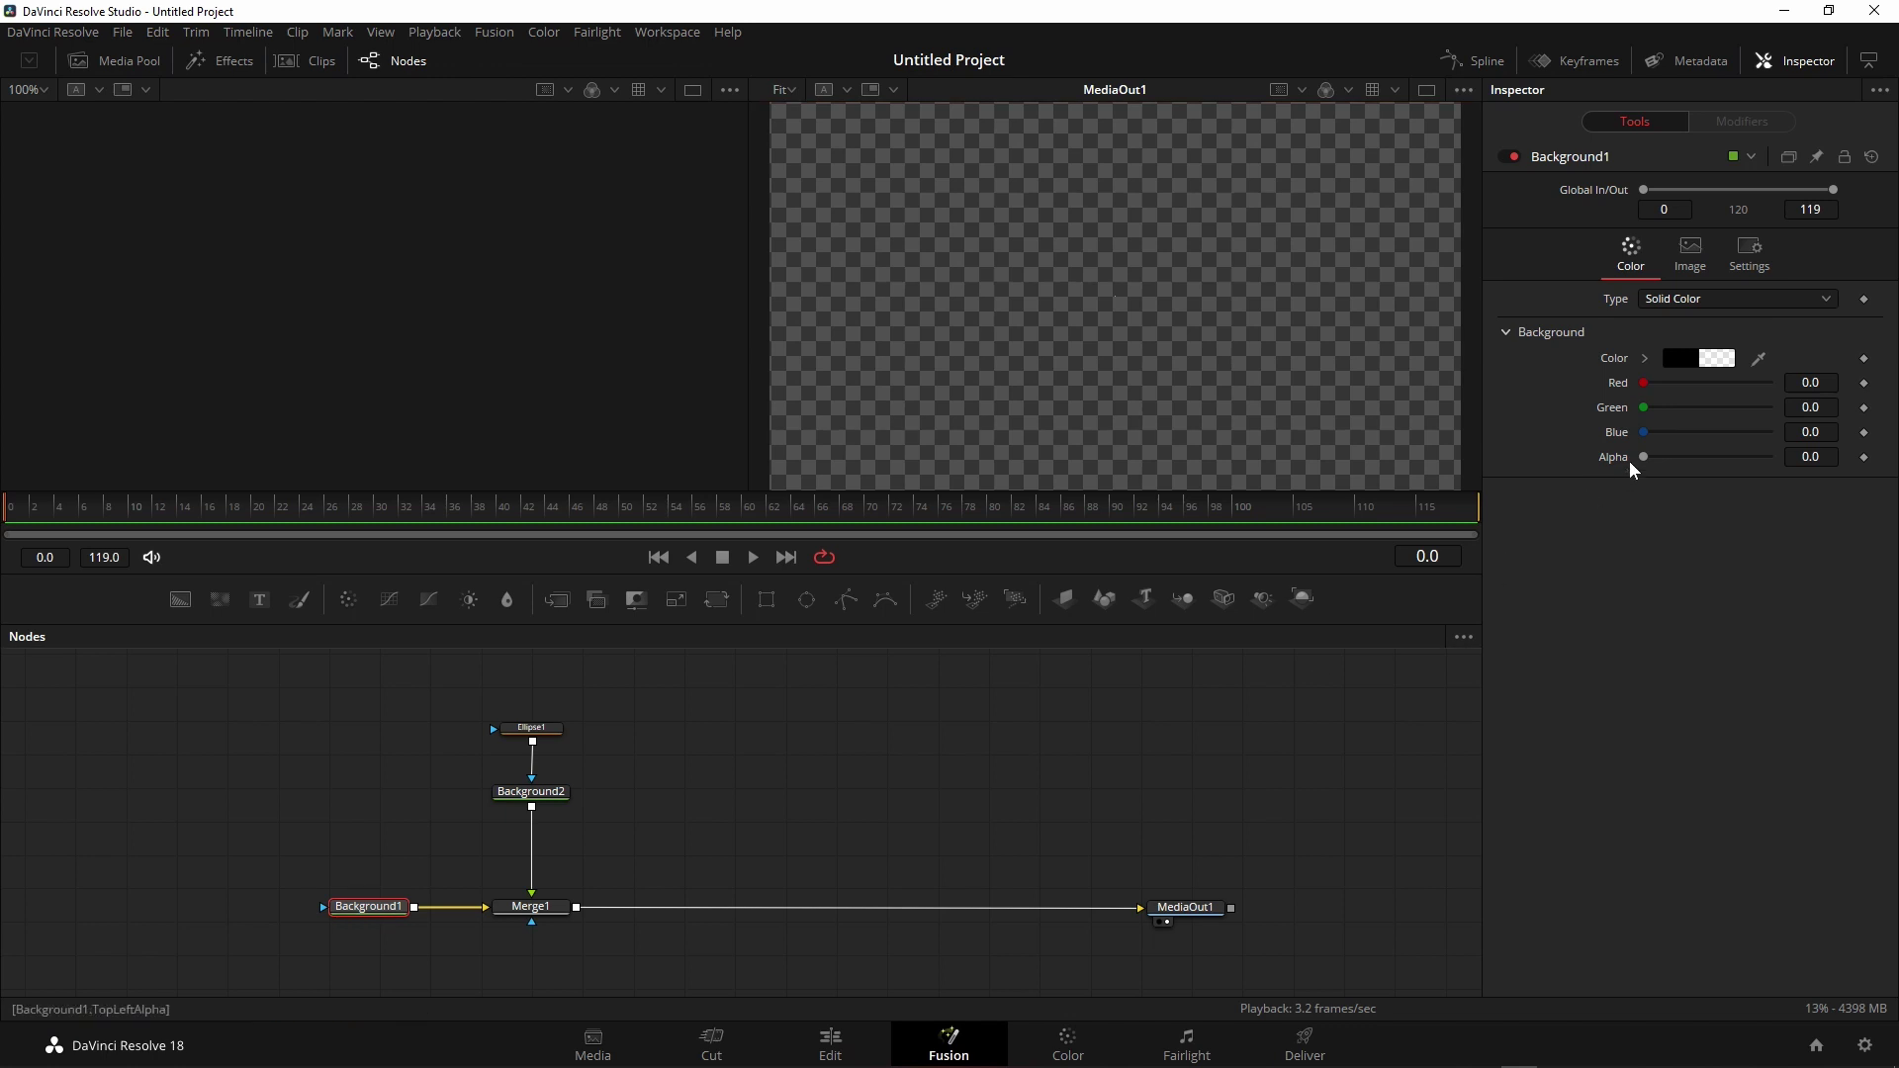
left_click_drag(1643, 457, 1874, 458)
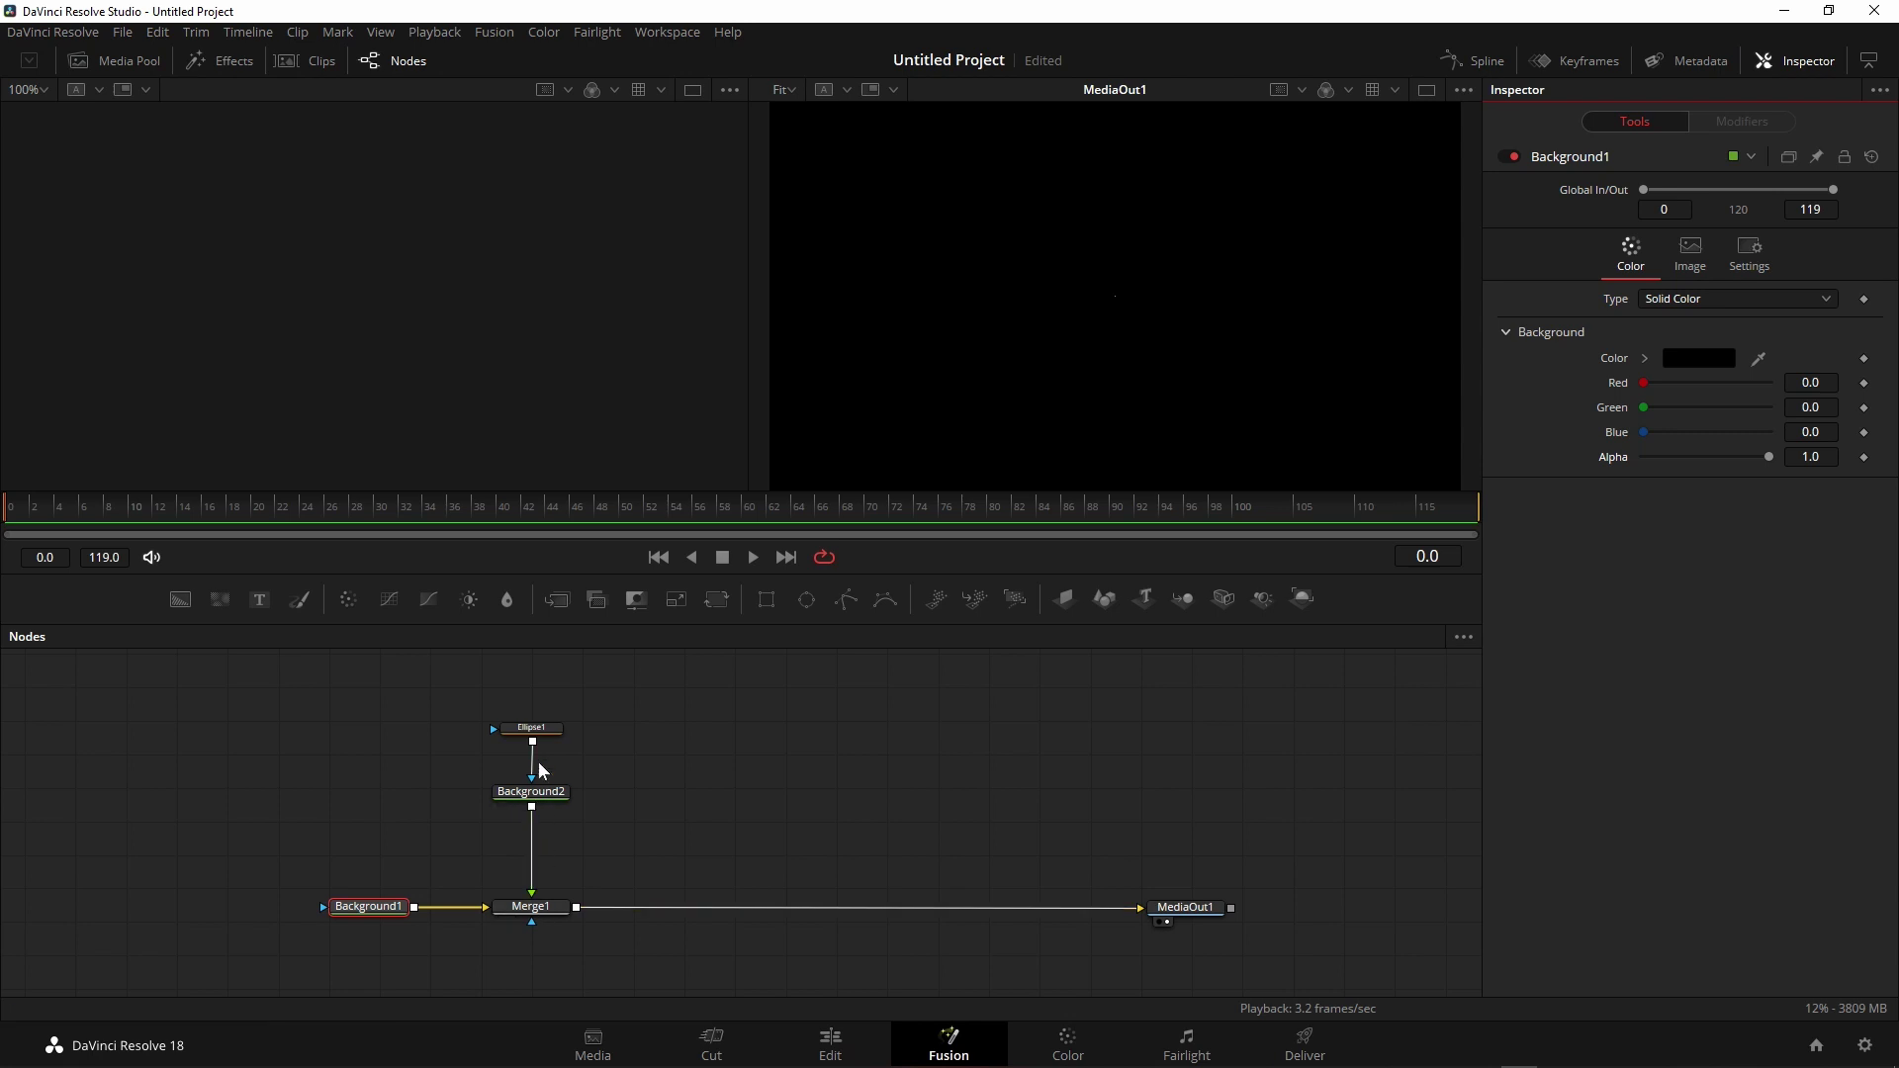
- Modify Ellipse1's Center with a Vector Result modifier
left_click(543, 730)
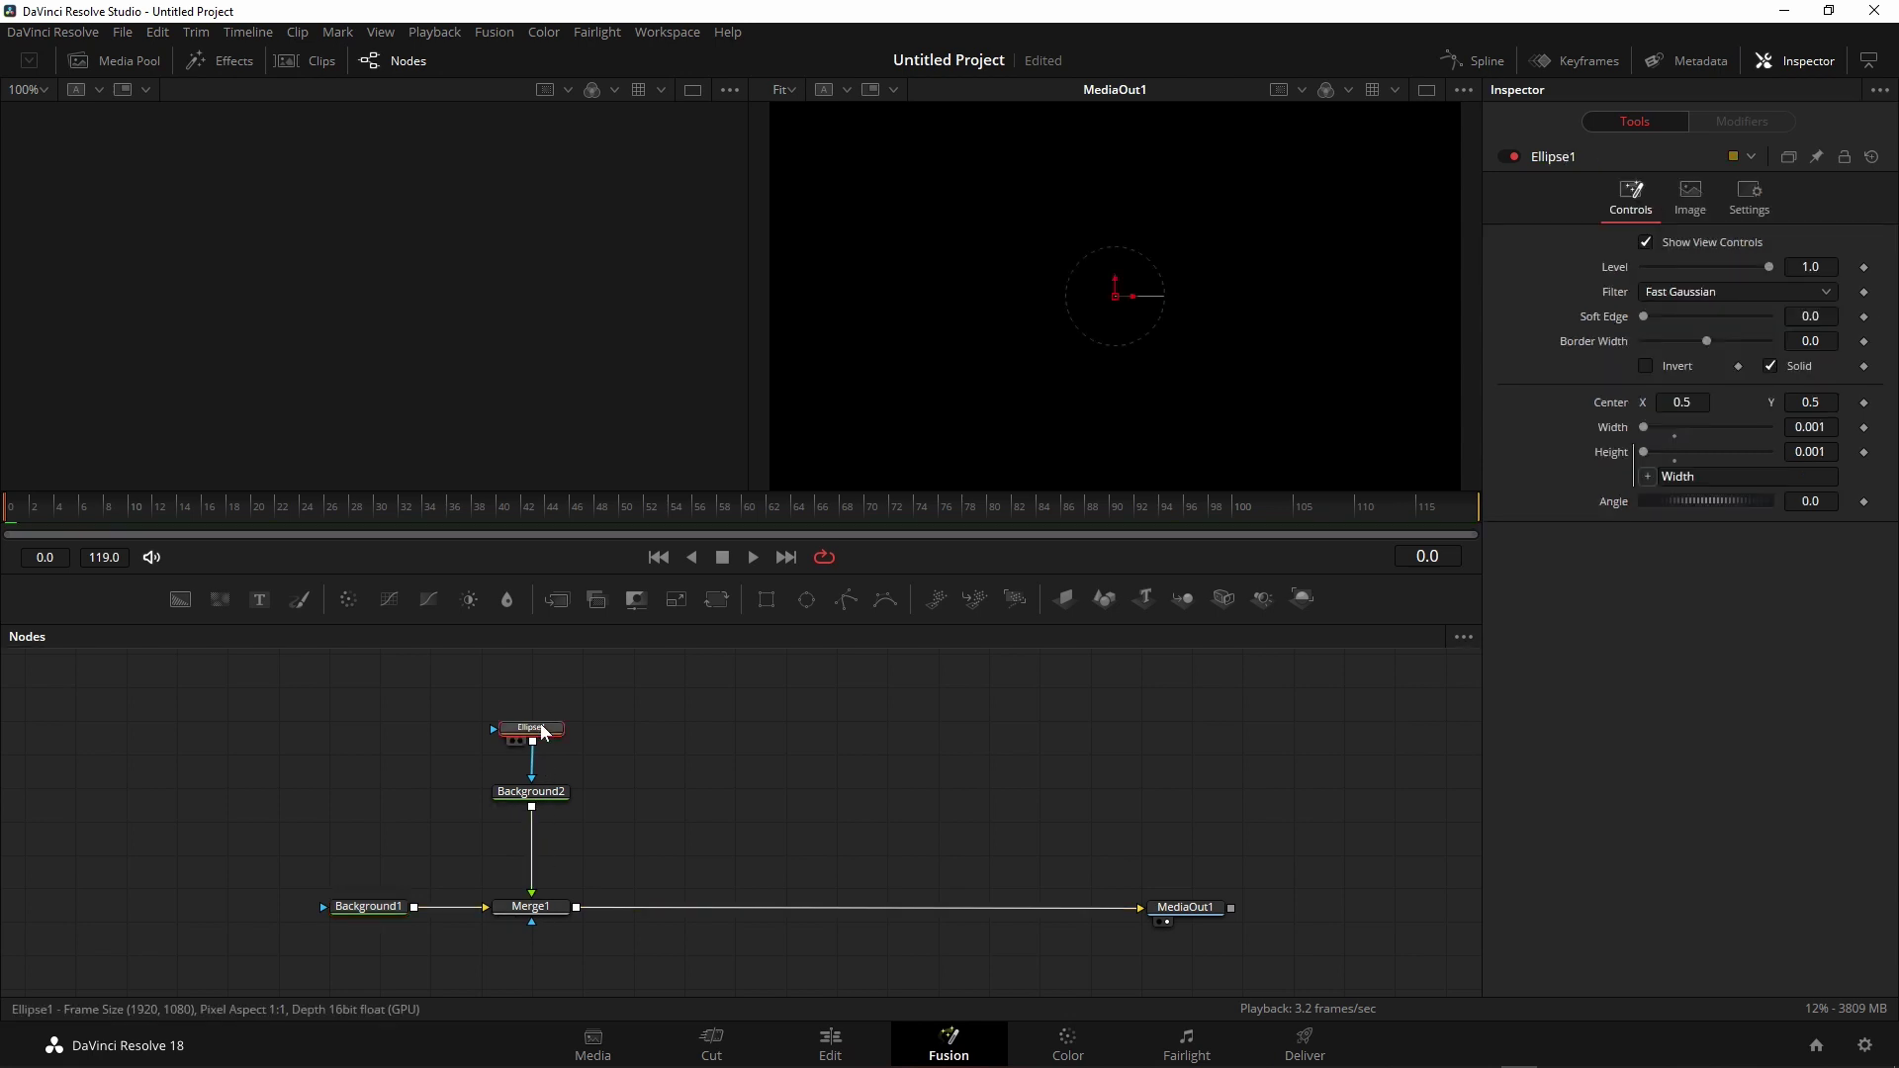
right_click(1617, 400)
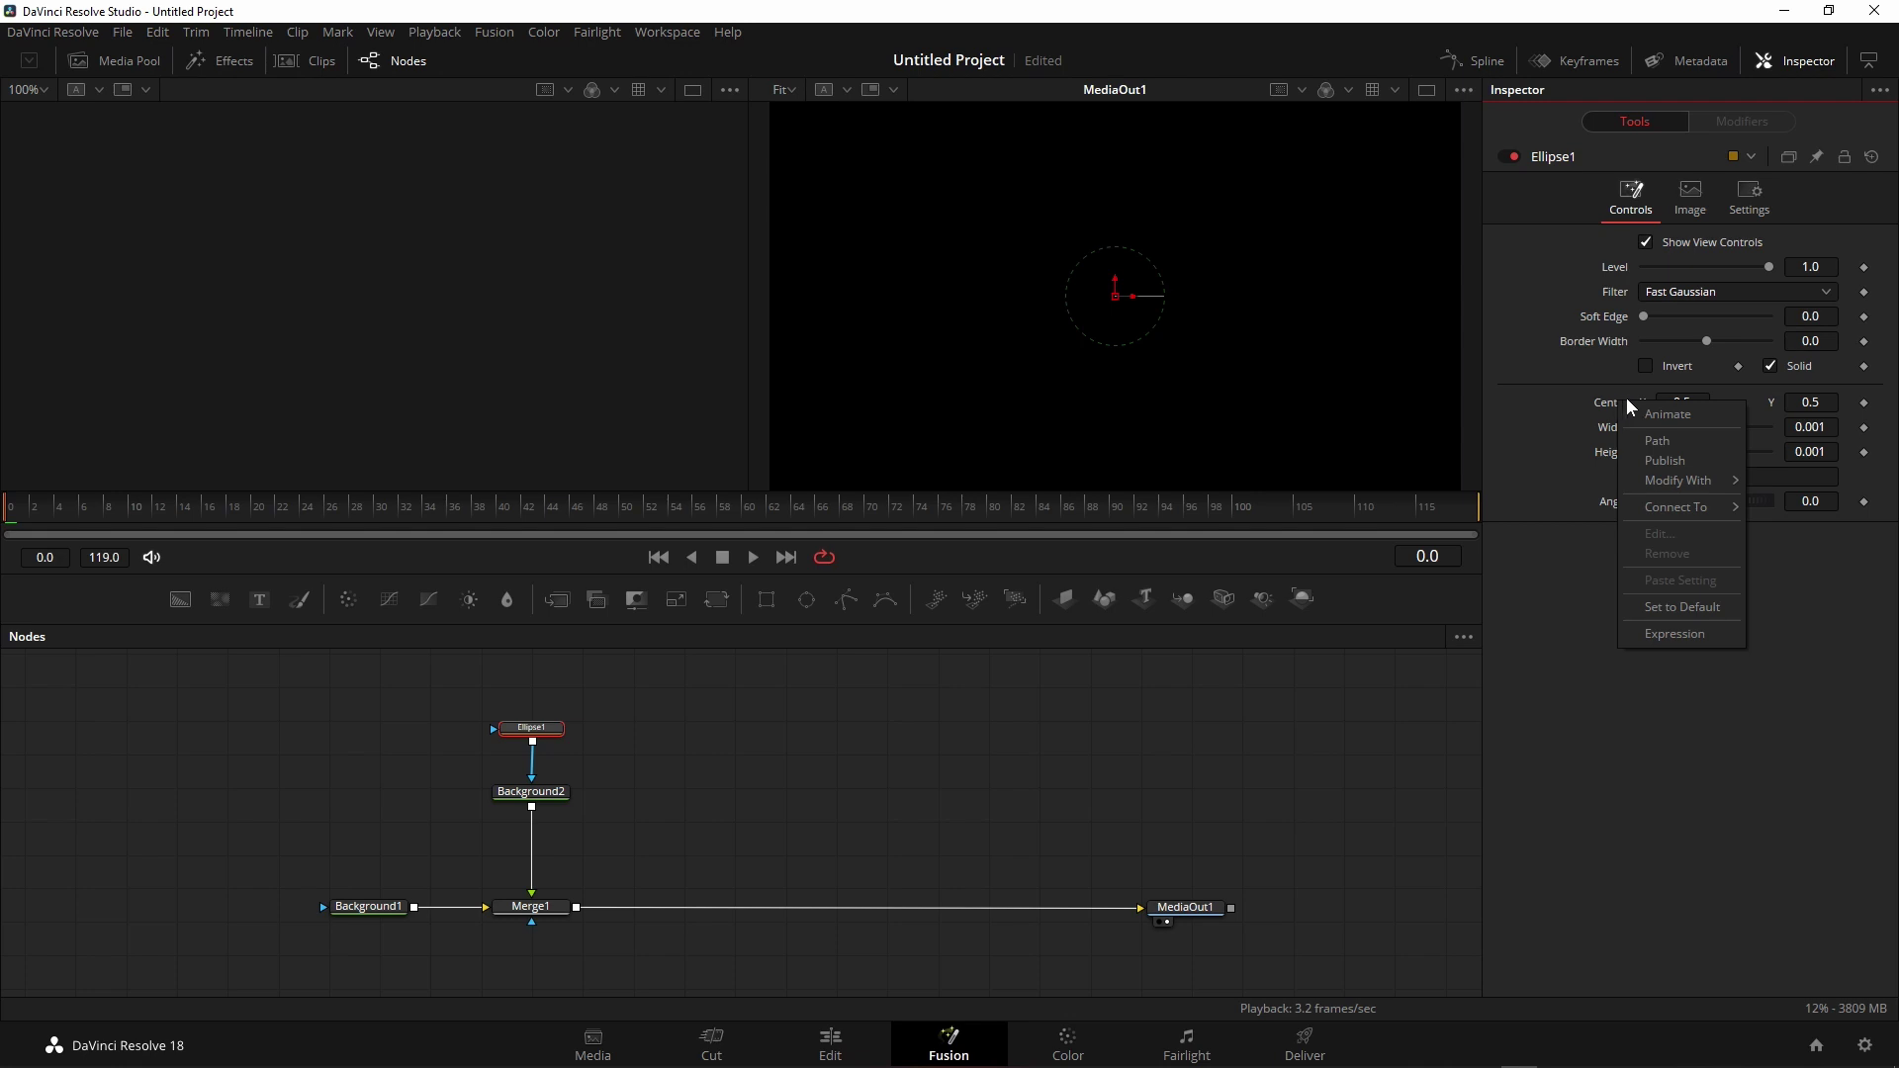
mouse_move(1730, 481)
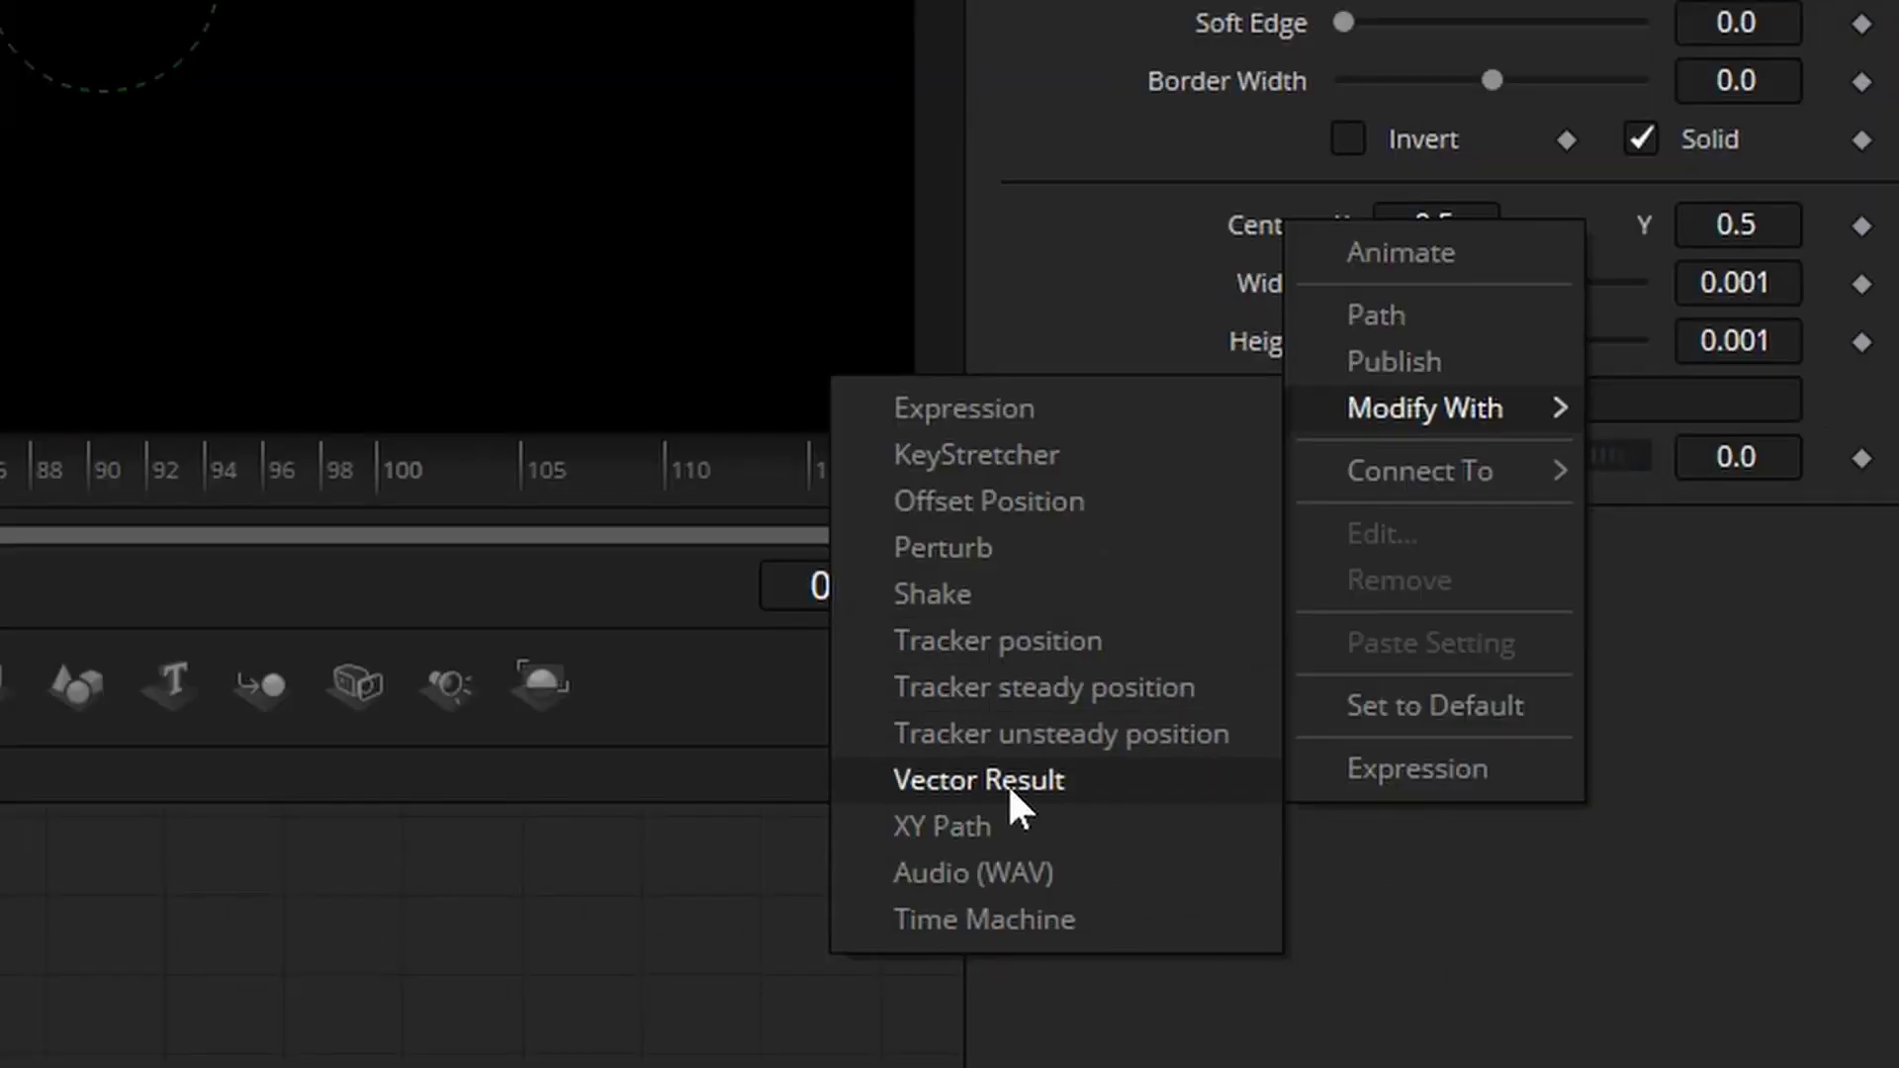
left_click(1024, 781)
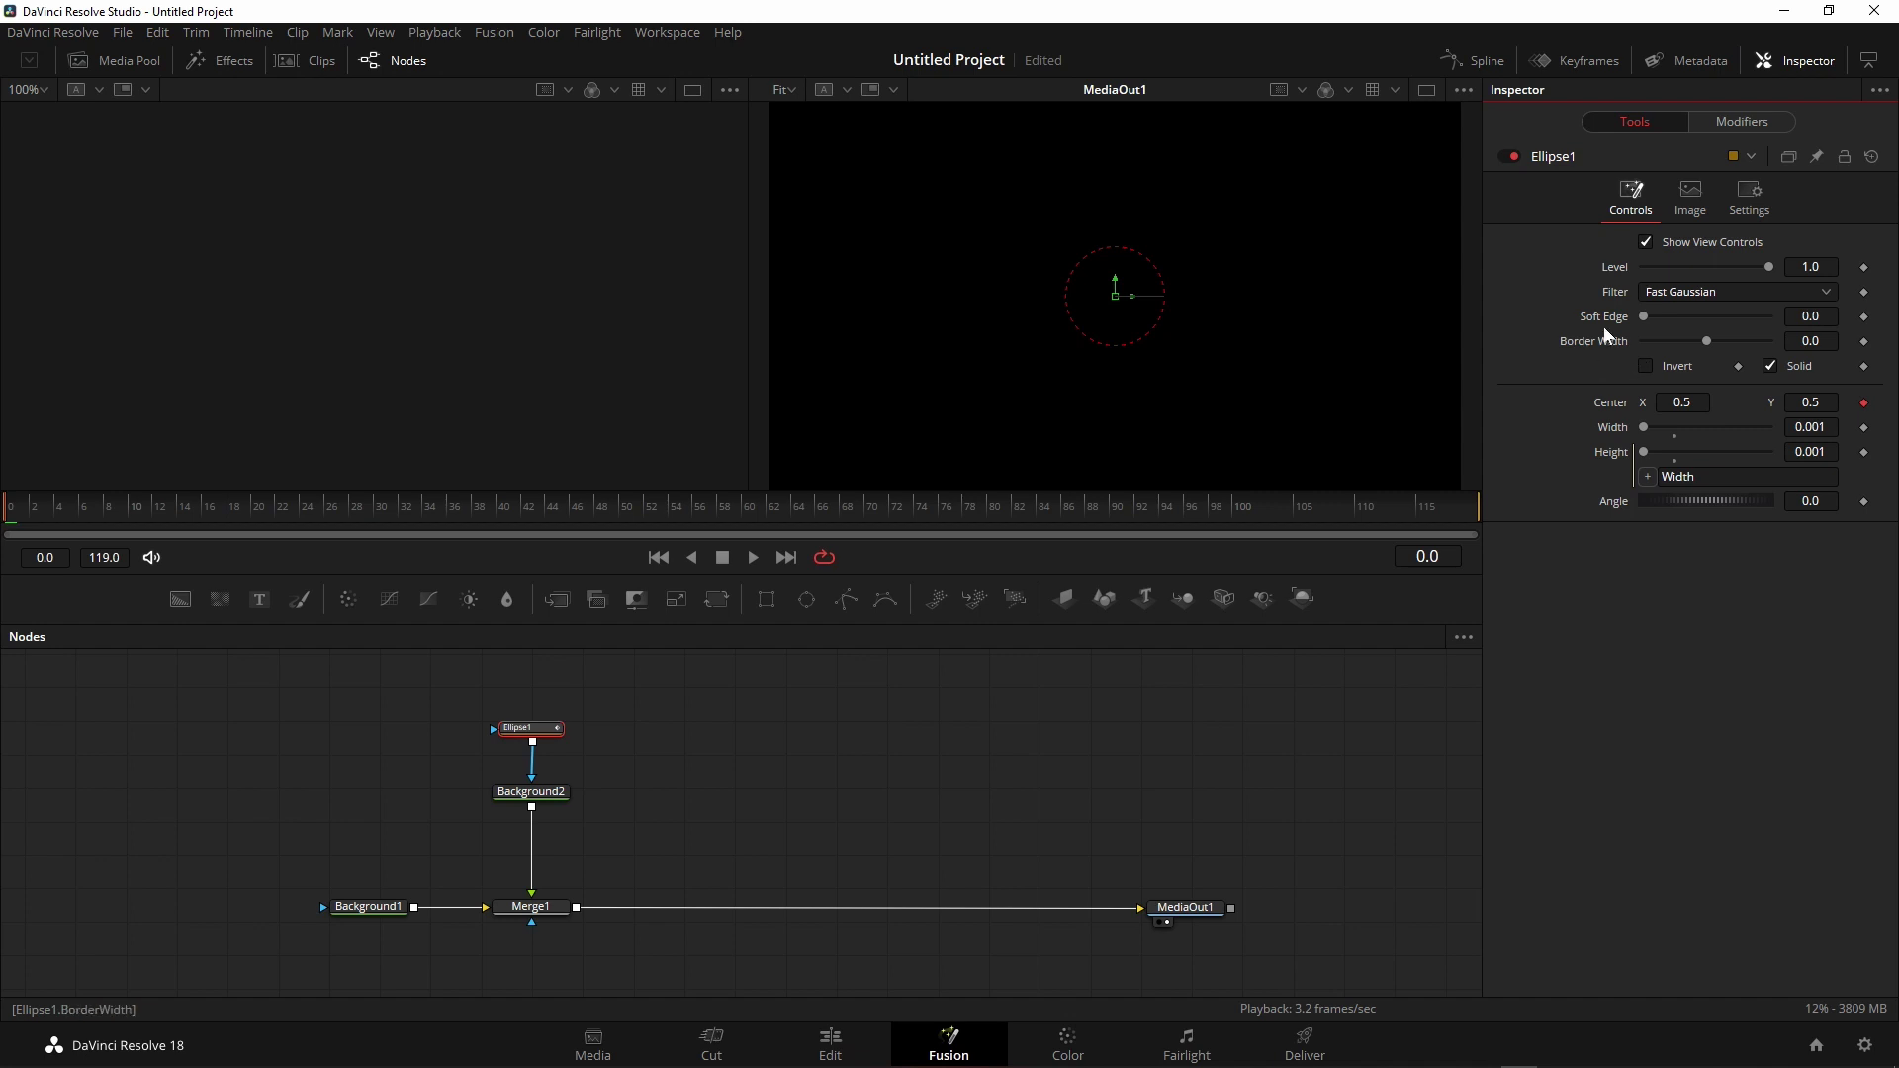
- Set the X origin of the Vector modifier on Ellipse1's Center to 0
left_click(1759, 129)
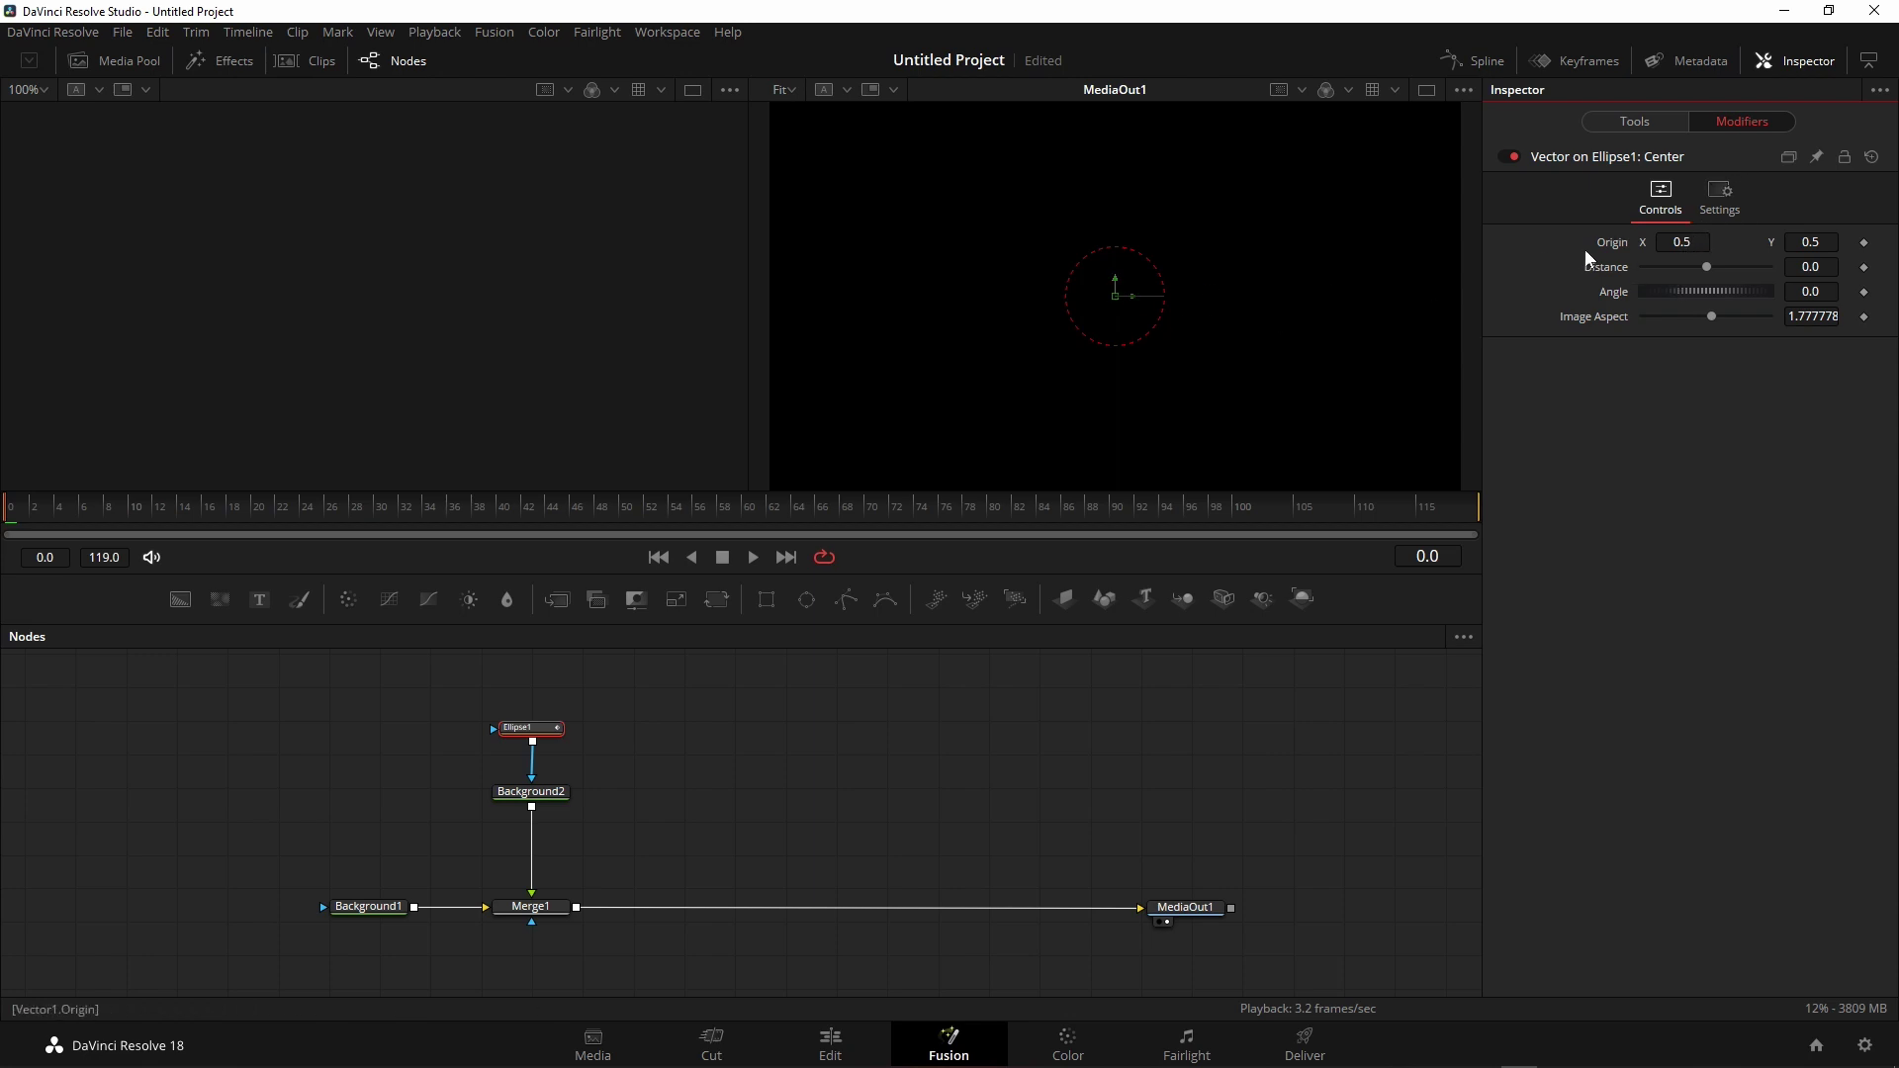
left_click(1672, 241)
type("0")
key("Tab")
- Modify the Vector's Distance with Anim Curves and set the curve source to Duration
right_click(1611, 269)
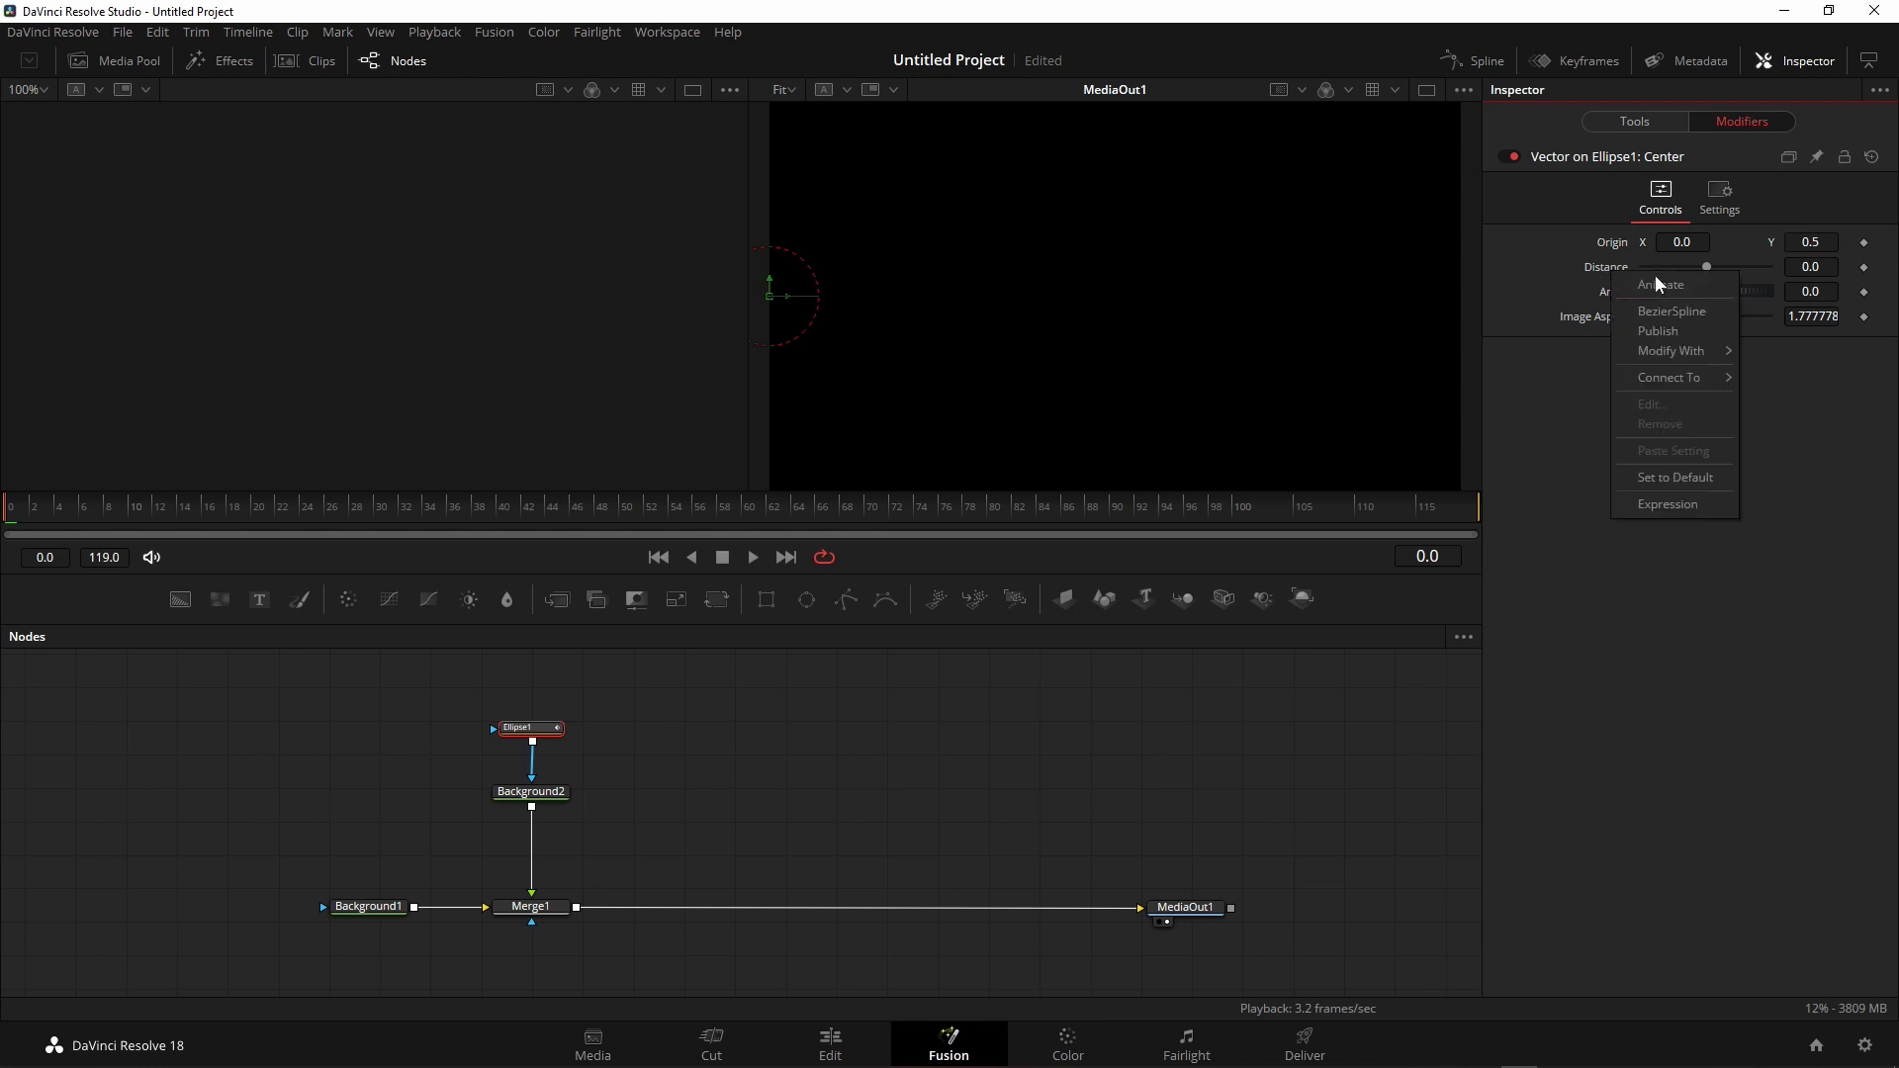
mouse_move(1714, 356)
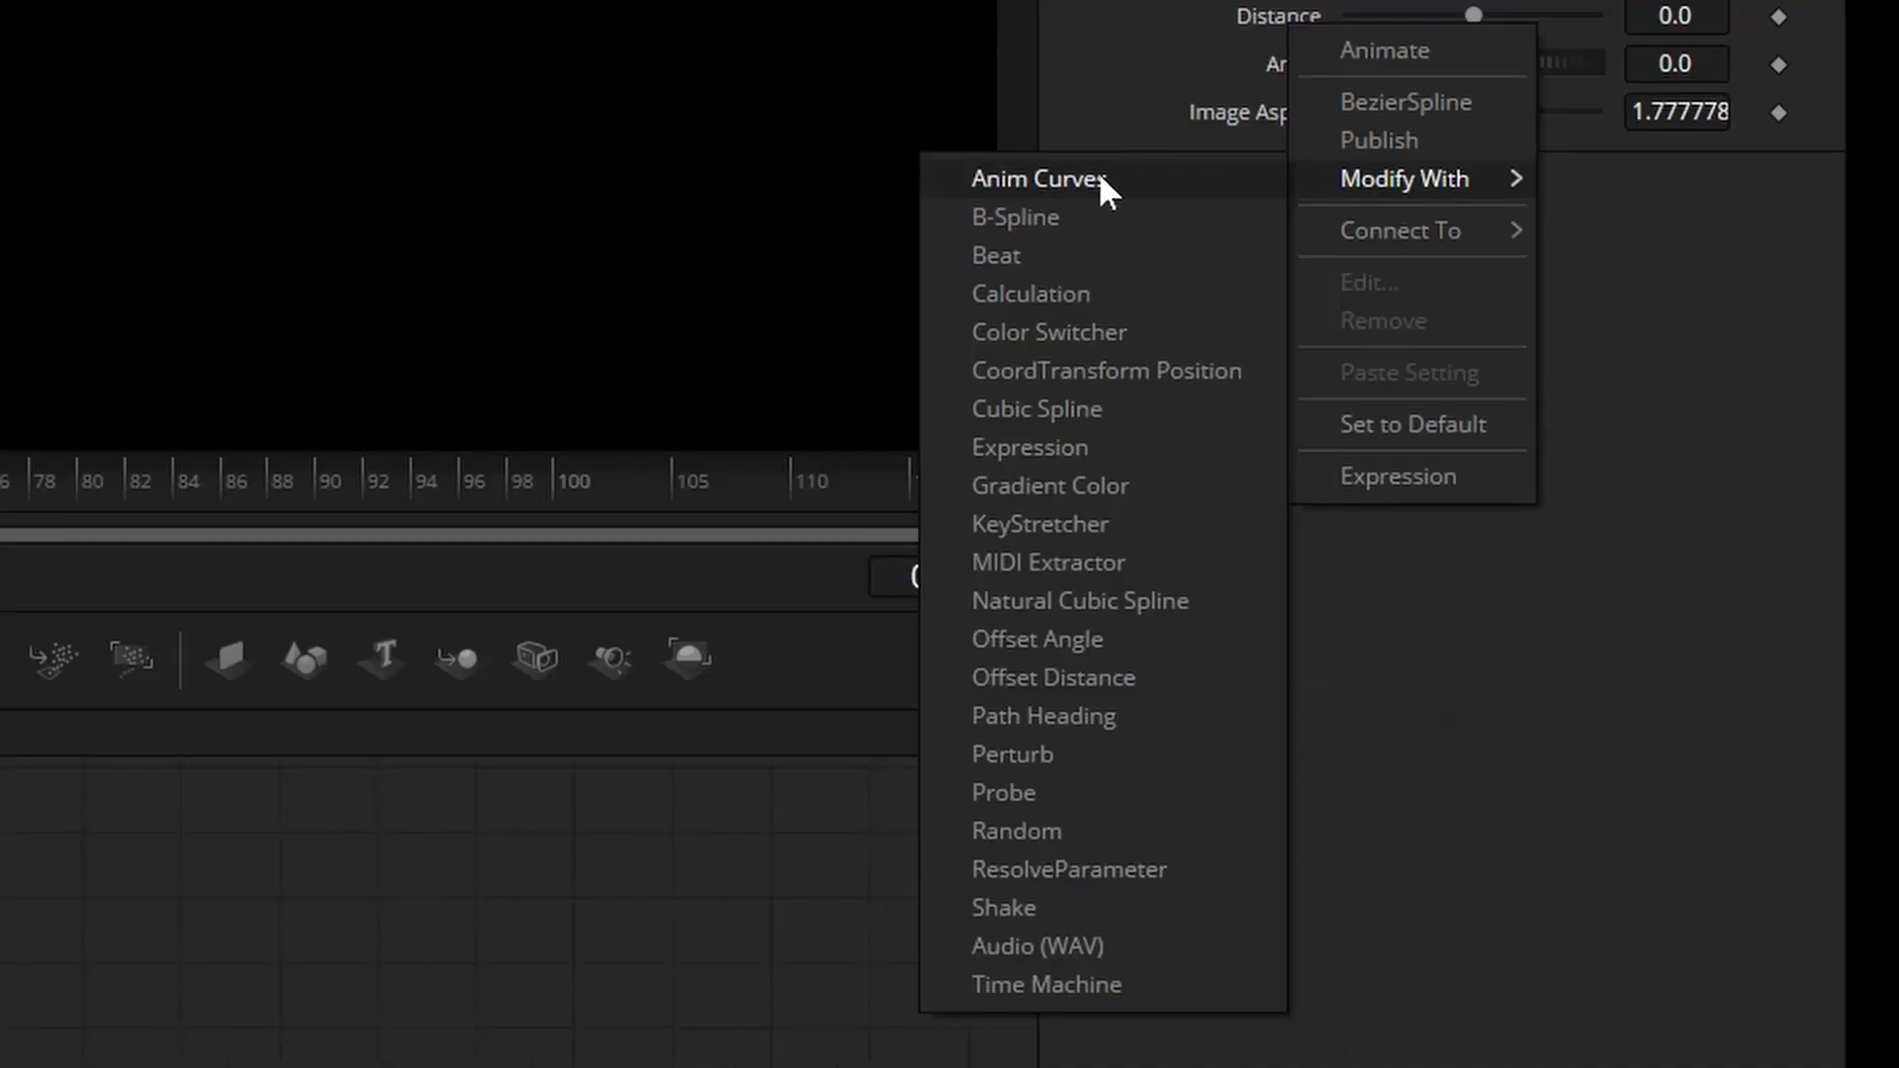
left_click(1100, 178)
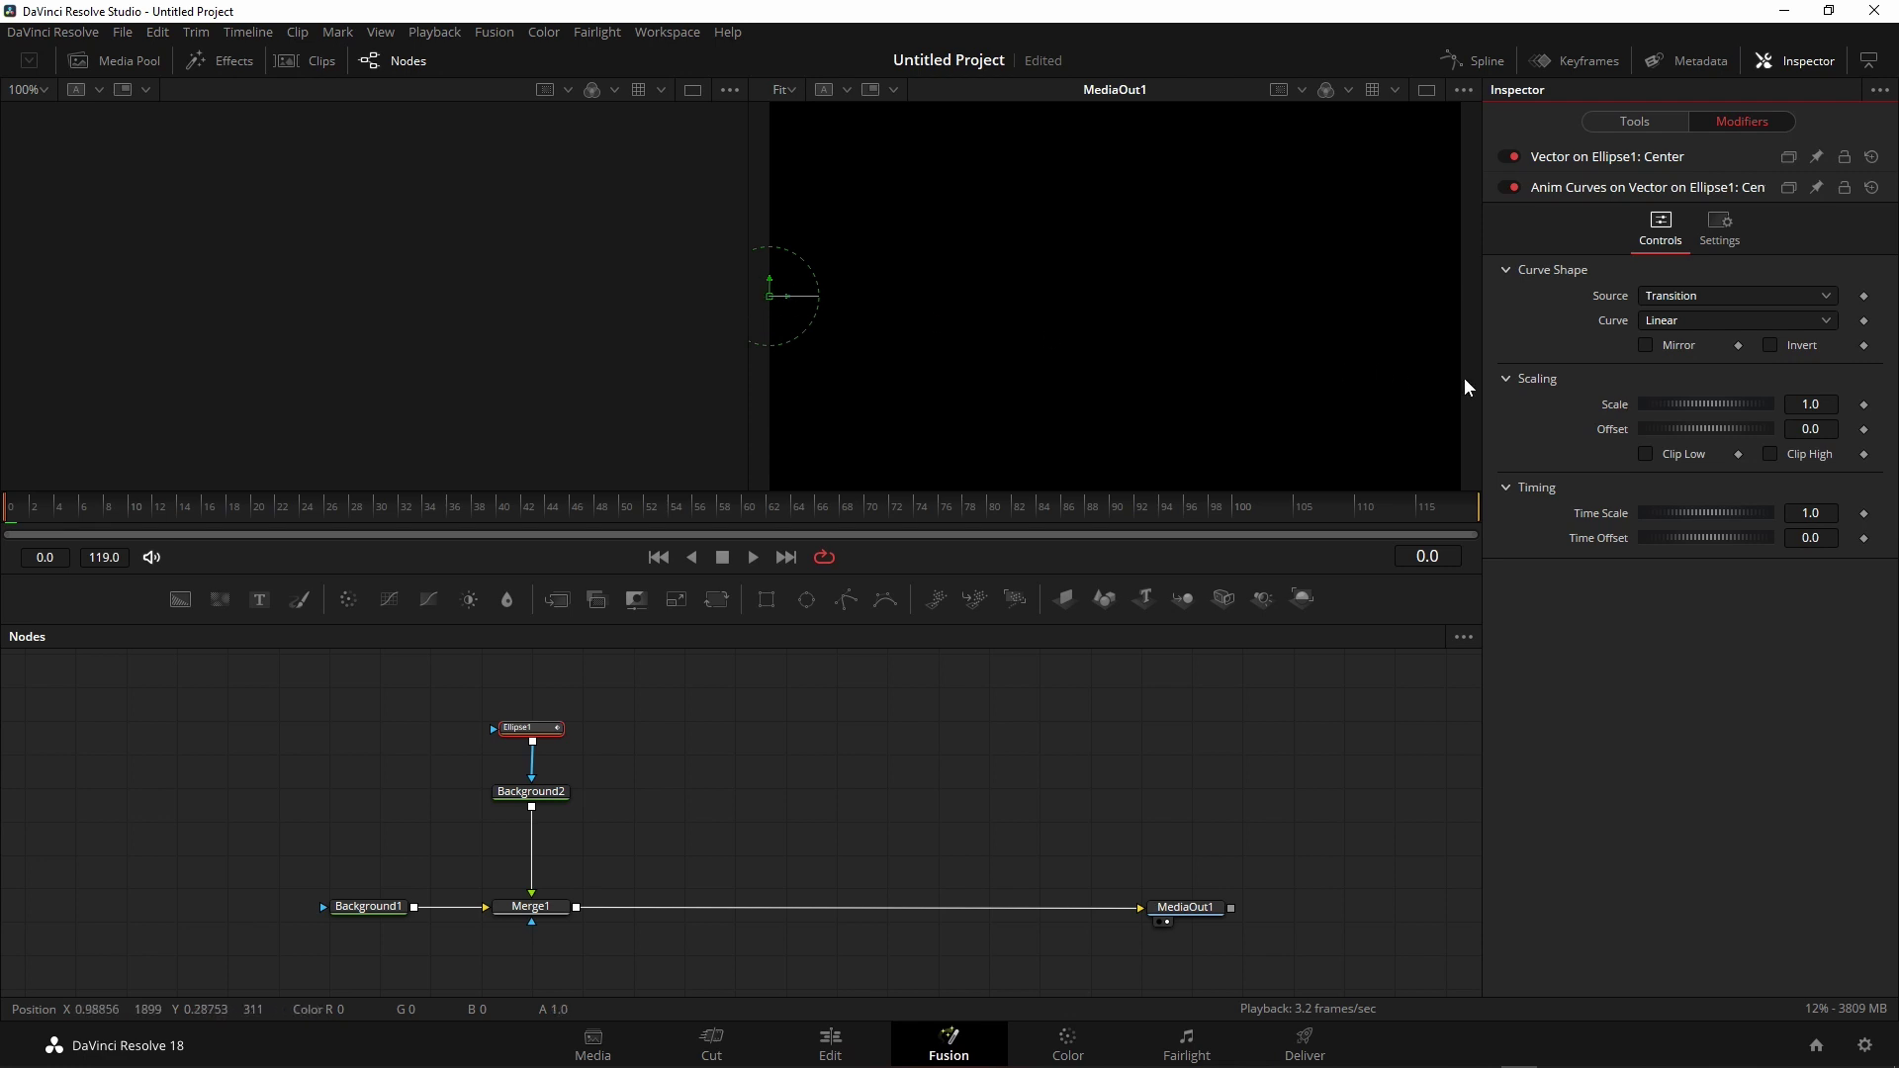
left_click(1789, 299)
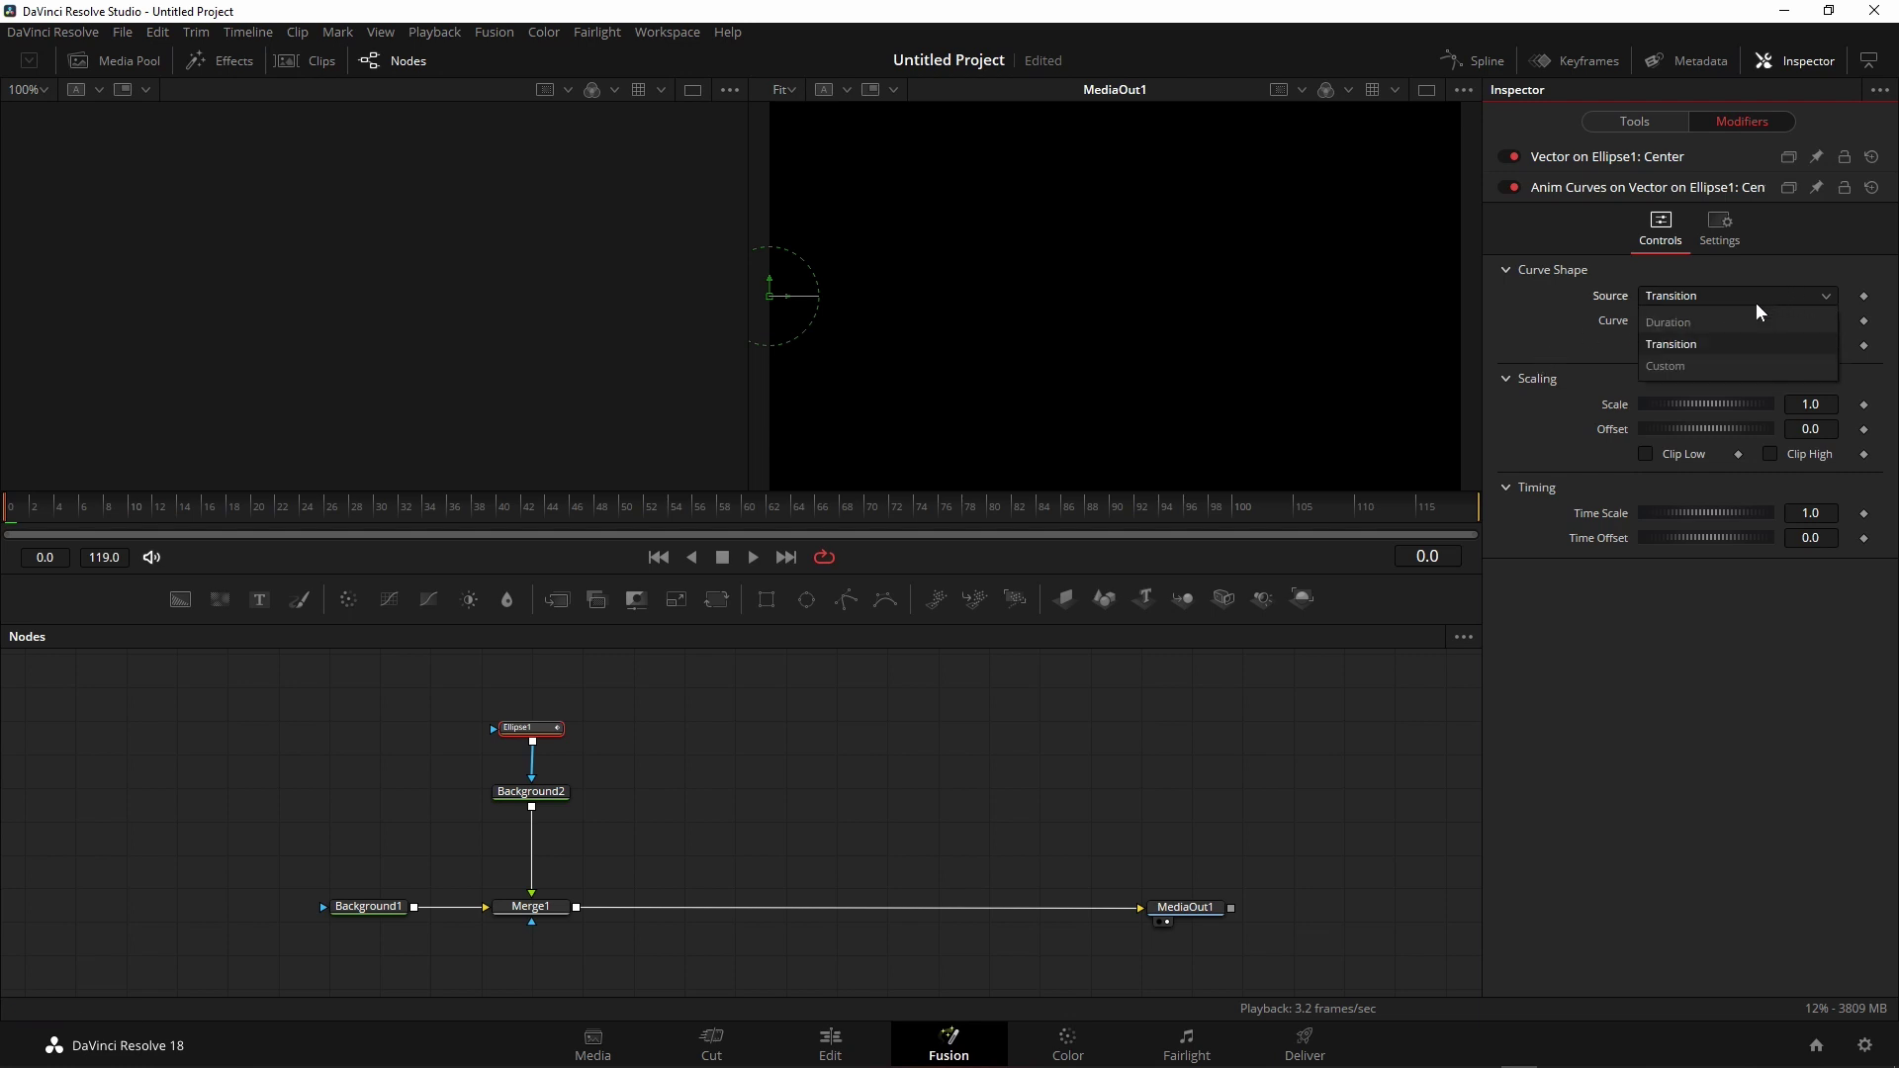
left_click(1682, 323)
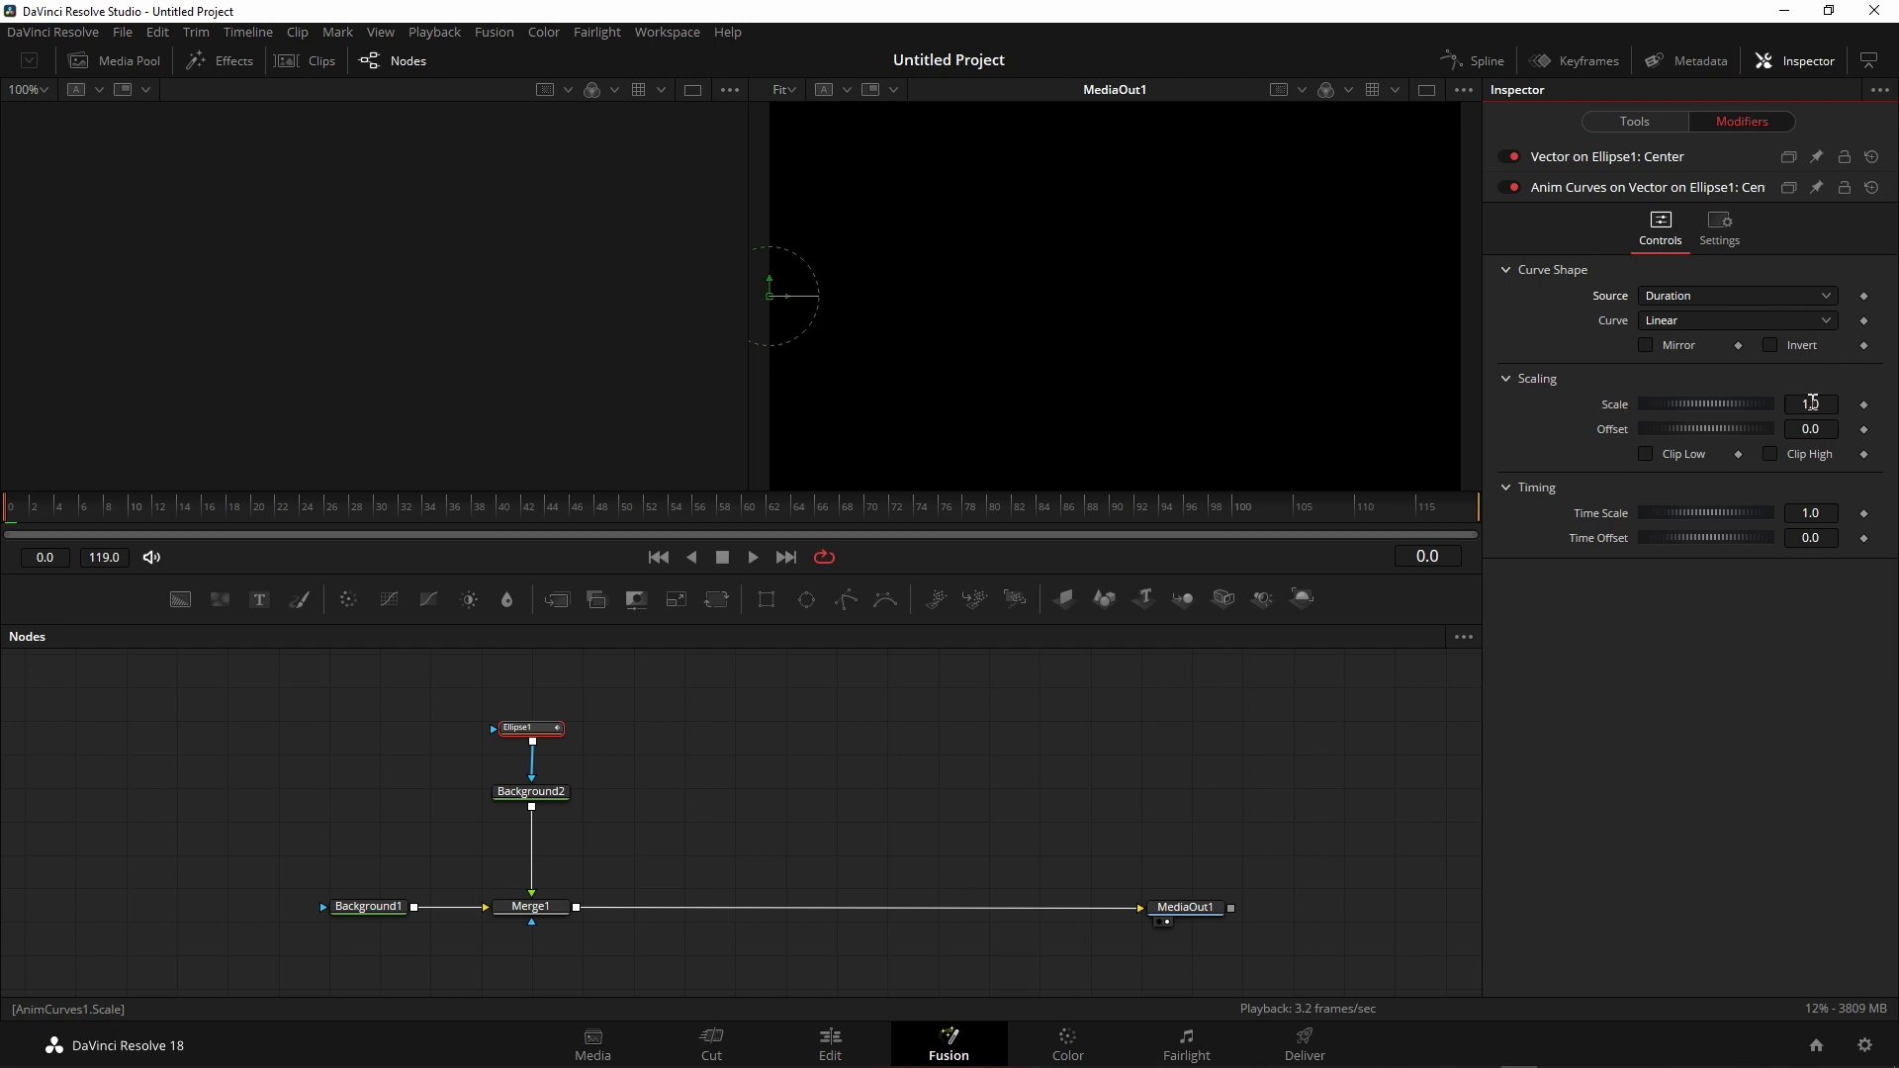
- Add the expression "1.0 - Offset" to the Scale of the Anim Curves modifier
right_click(1617, 401)
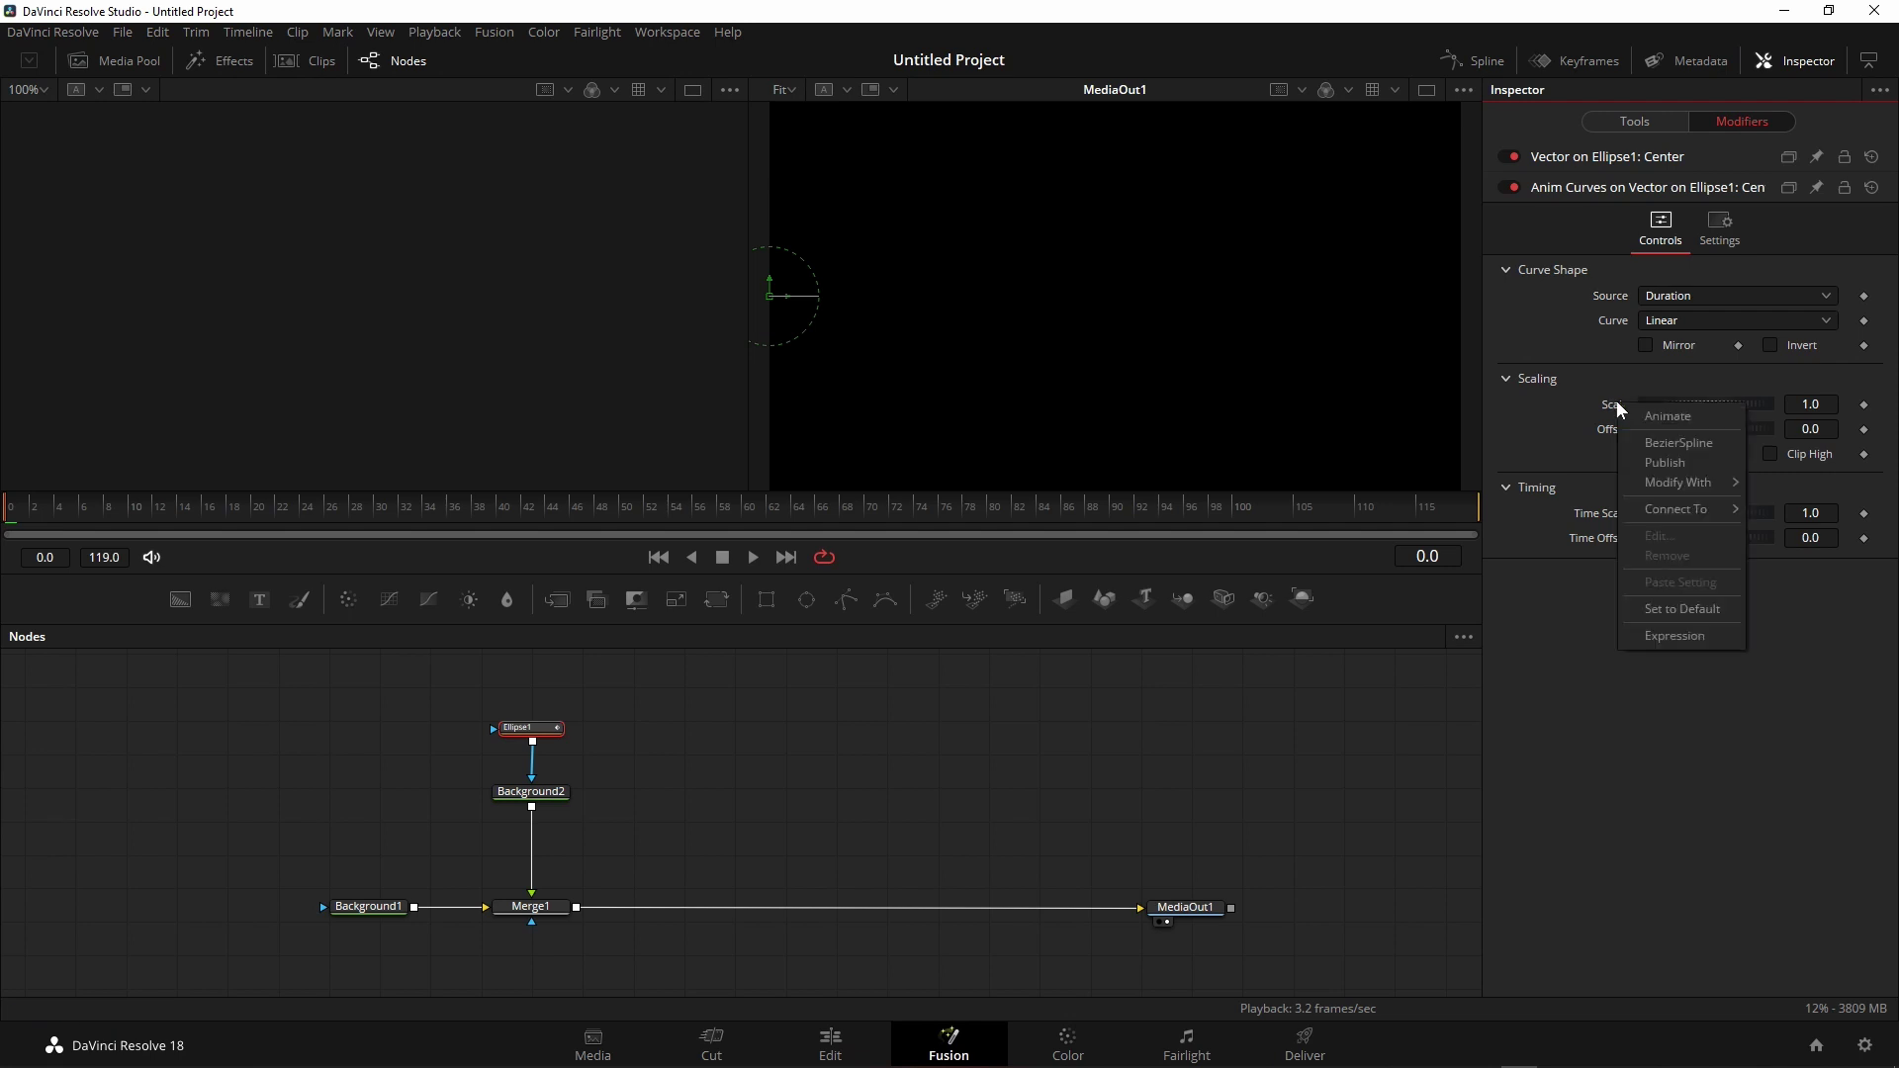
left_click(1671, 636)
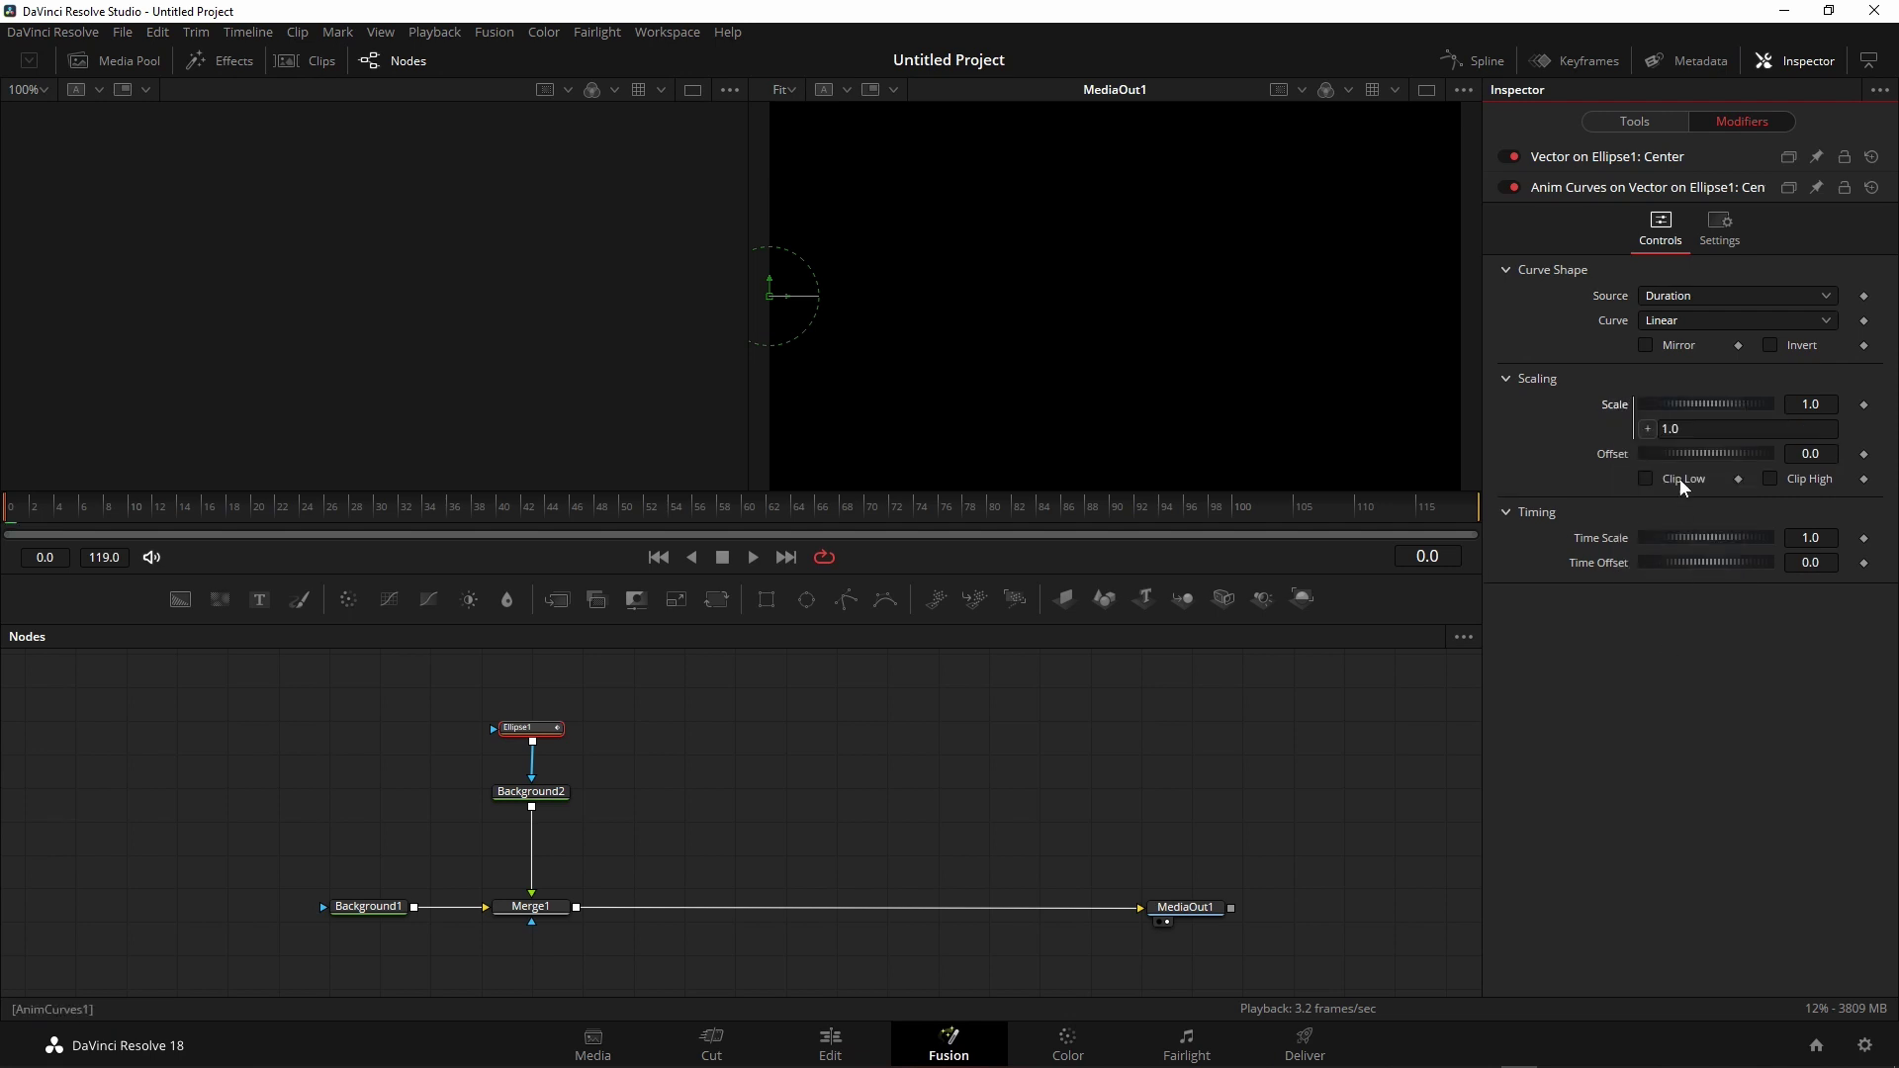
left_click(1712, 429)
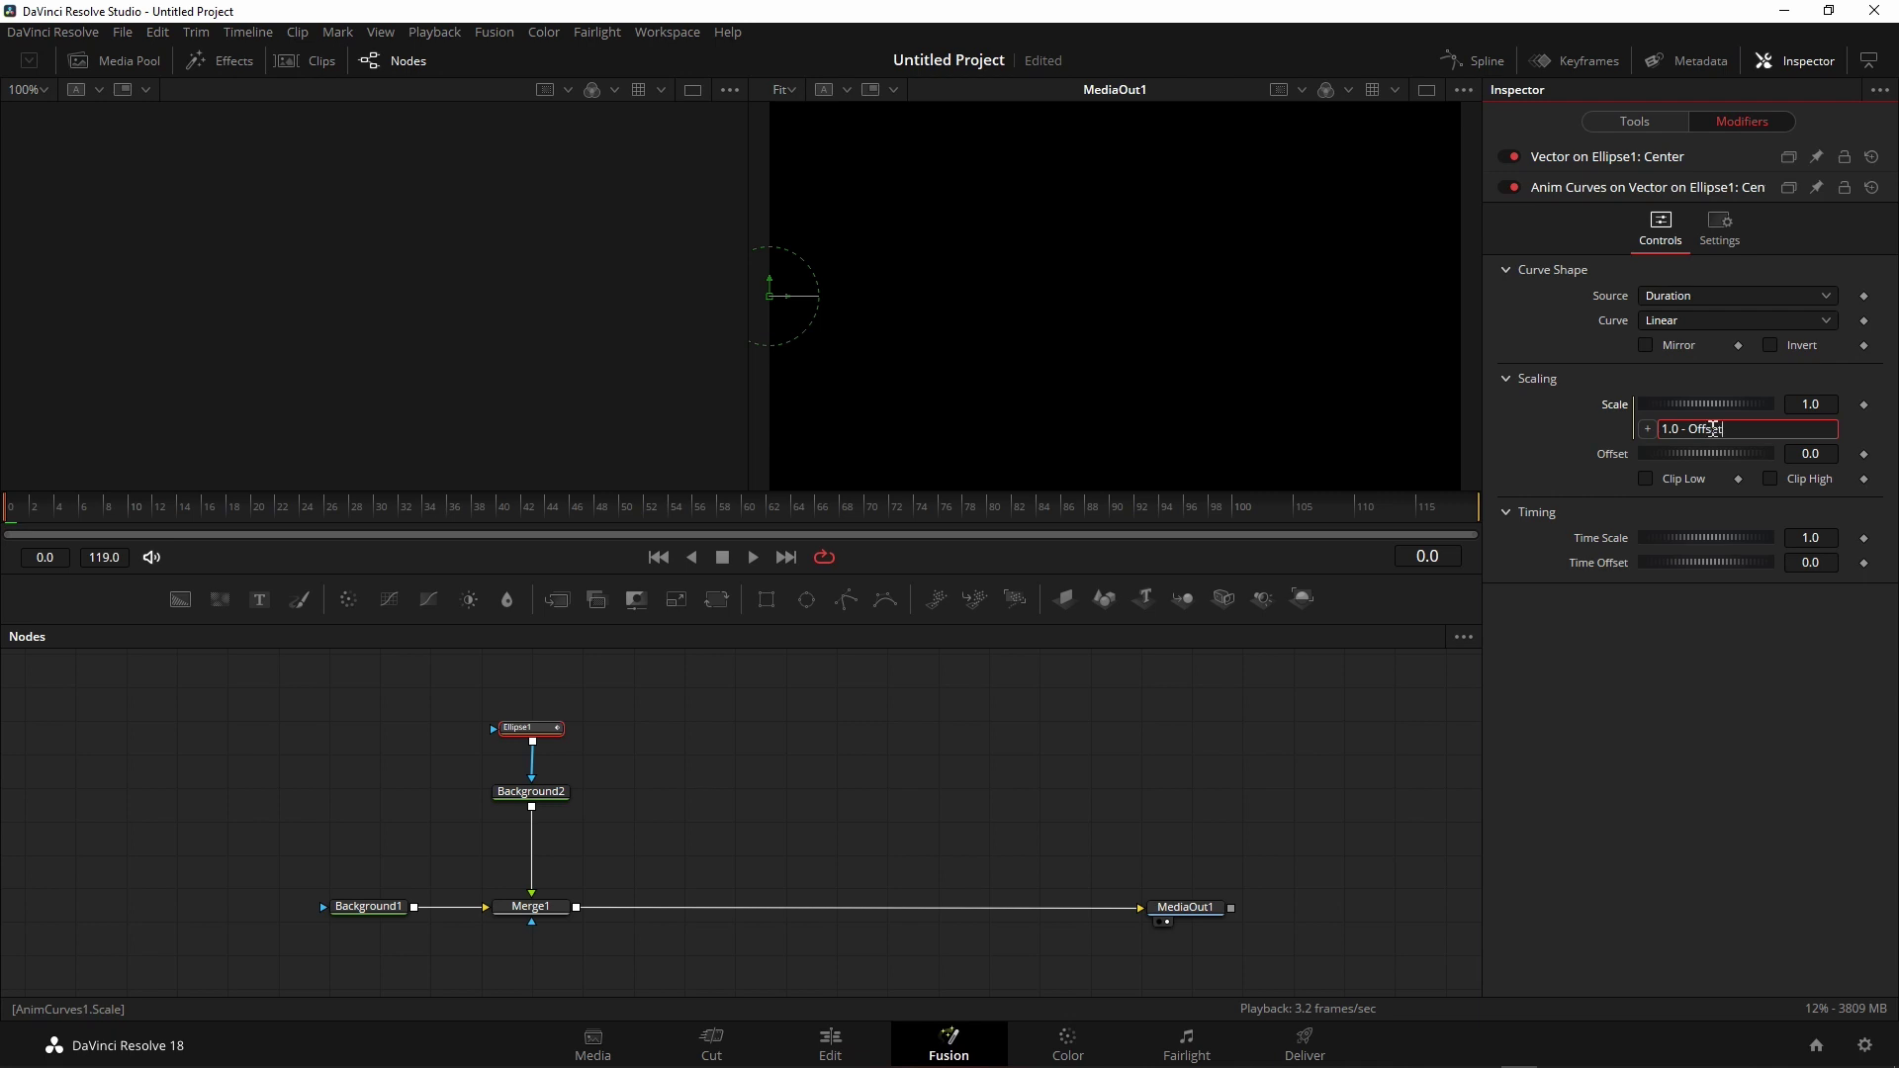
type("- Offset")
key("Tab")
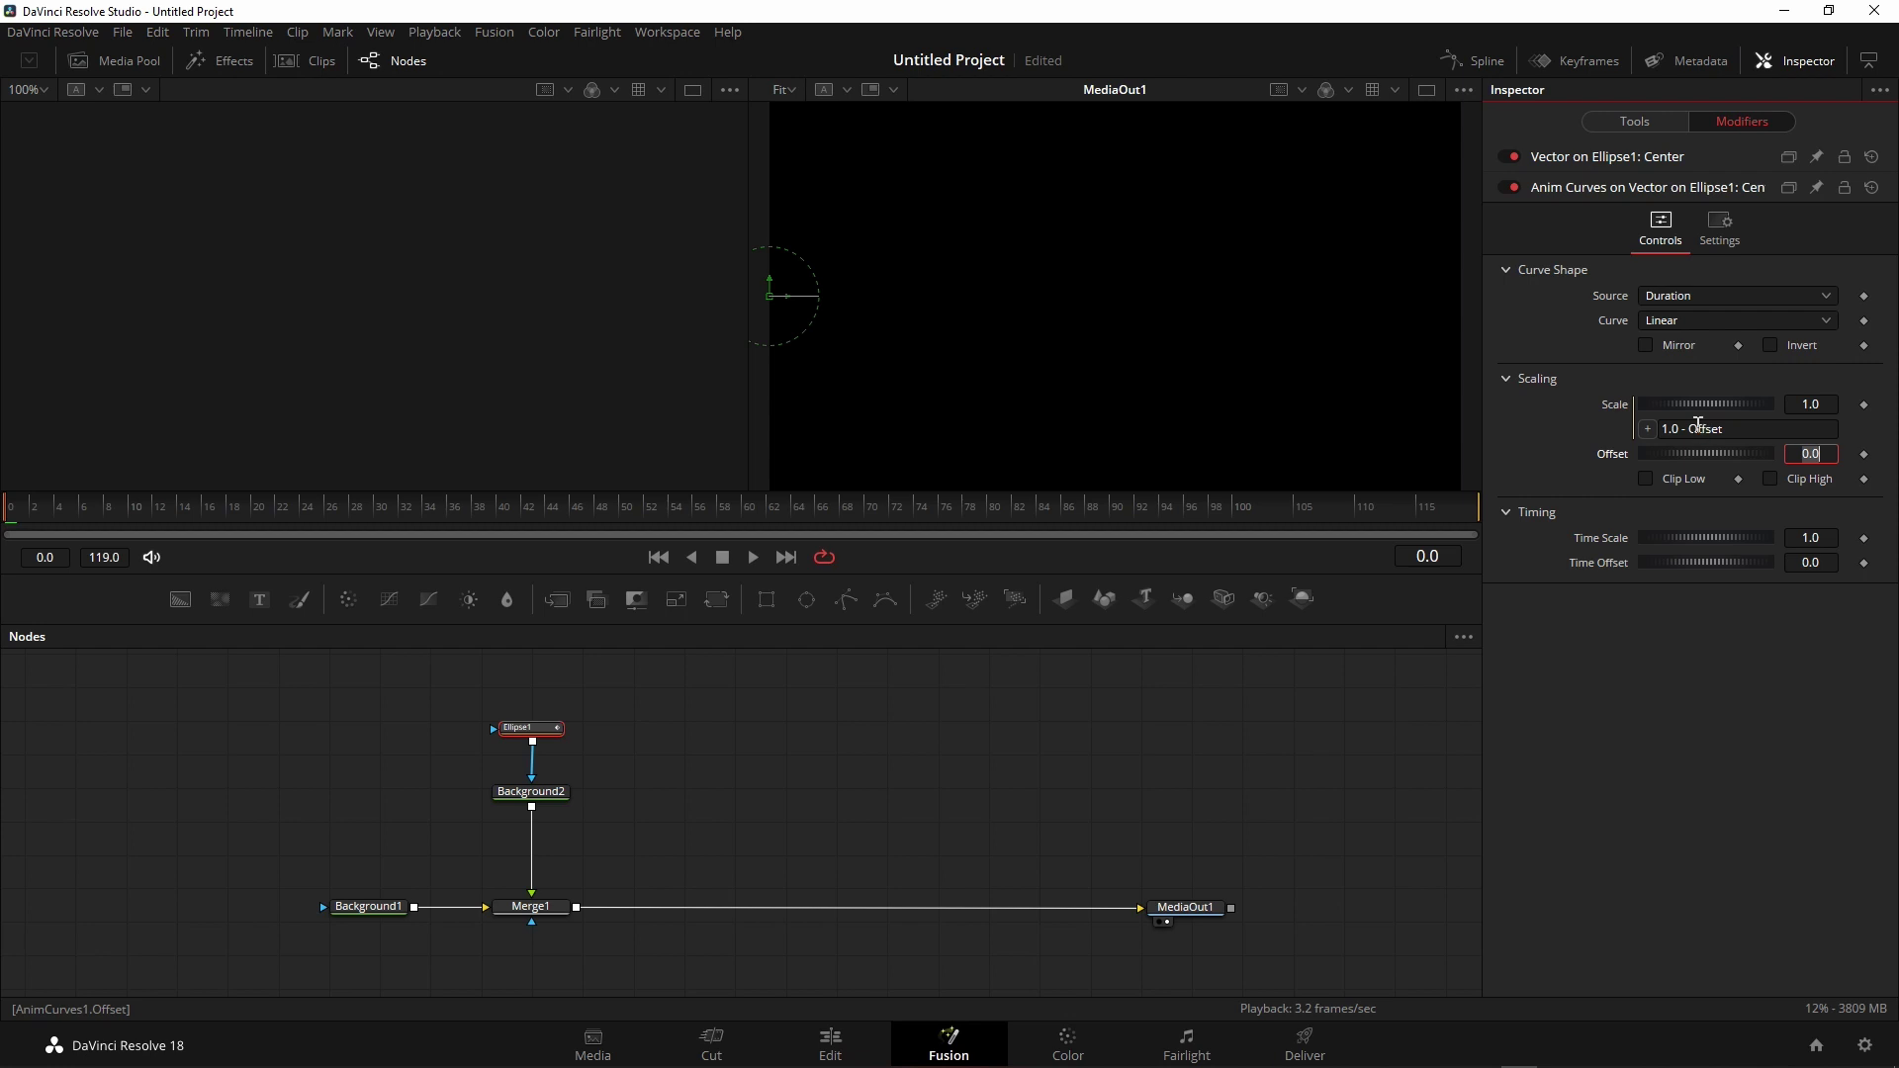
- Play the composition to check the ellipse's horizontal movement, and return to the first frame
left_click(752, 556)
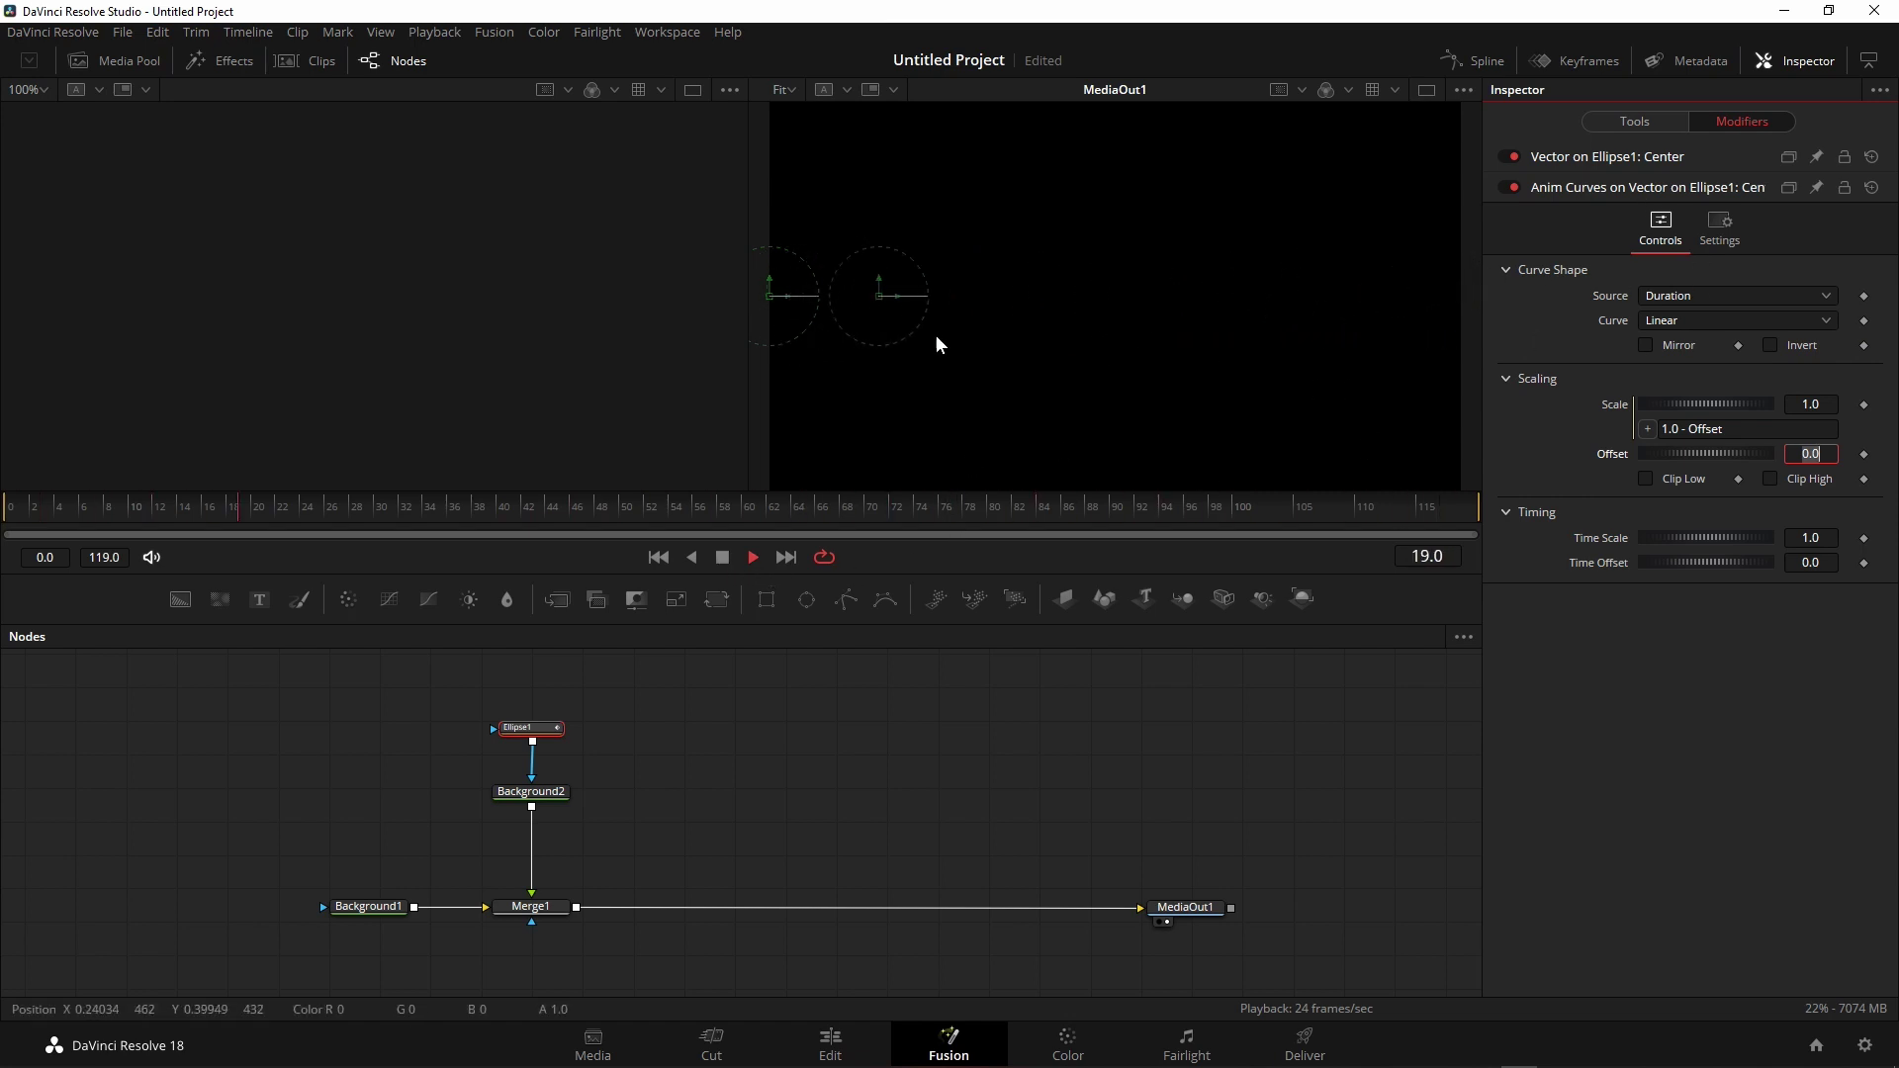
left_click(723, 558)
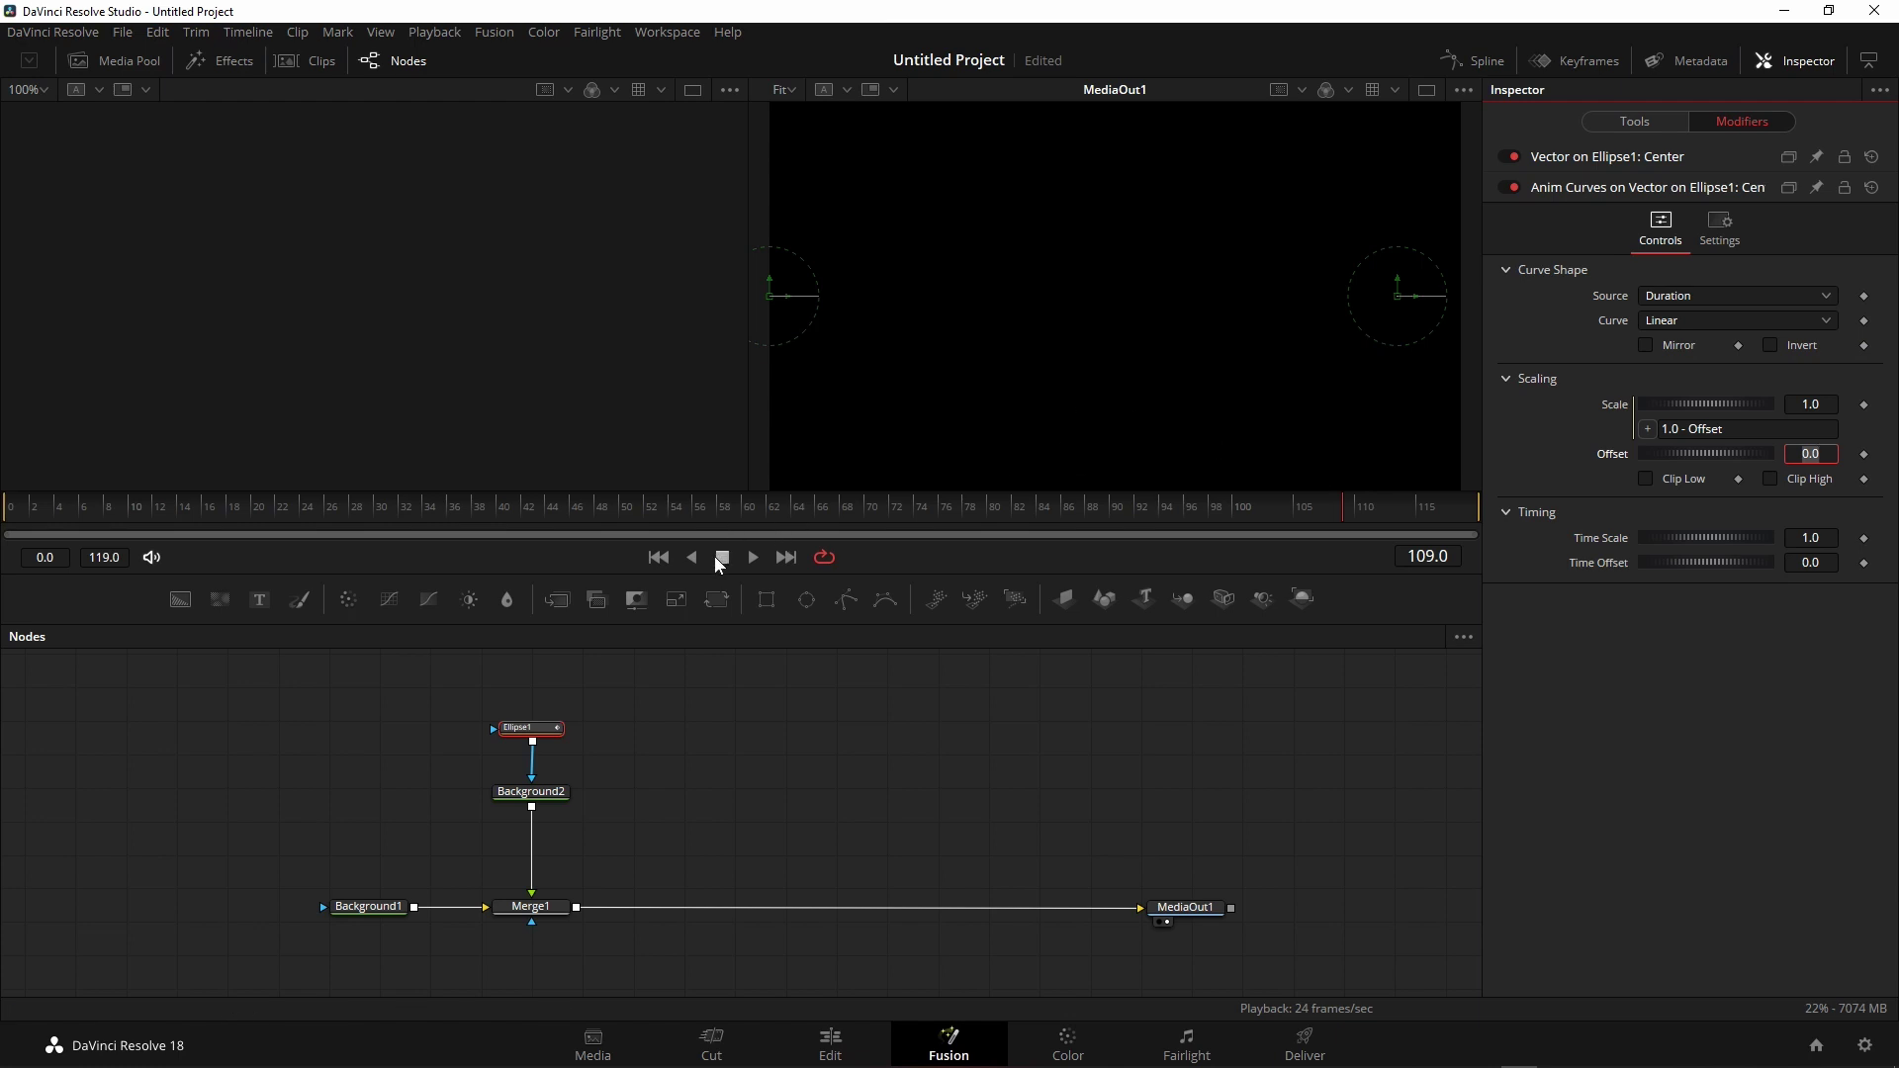
left_click(658, 557)
- Rearrange the nodes, placing Merge1 just before MediaOut1 and Ellipse1 in line to the left of Background2
left_click_drag(548, 916, 1166, 920)
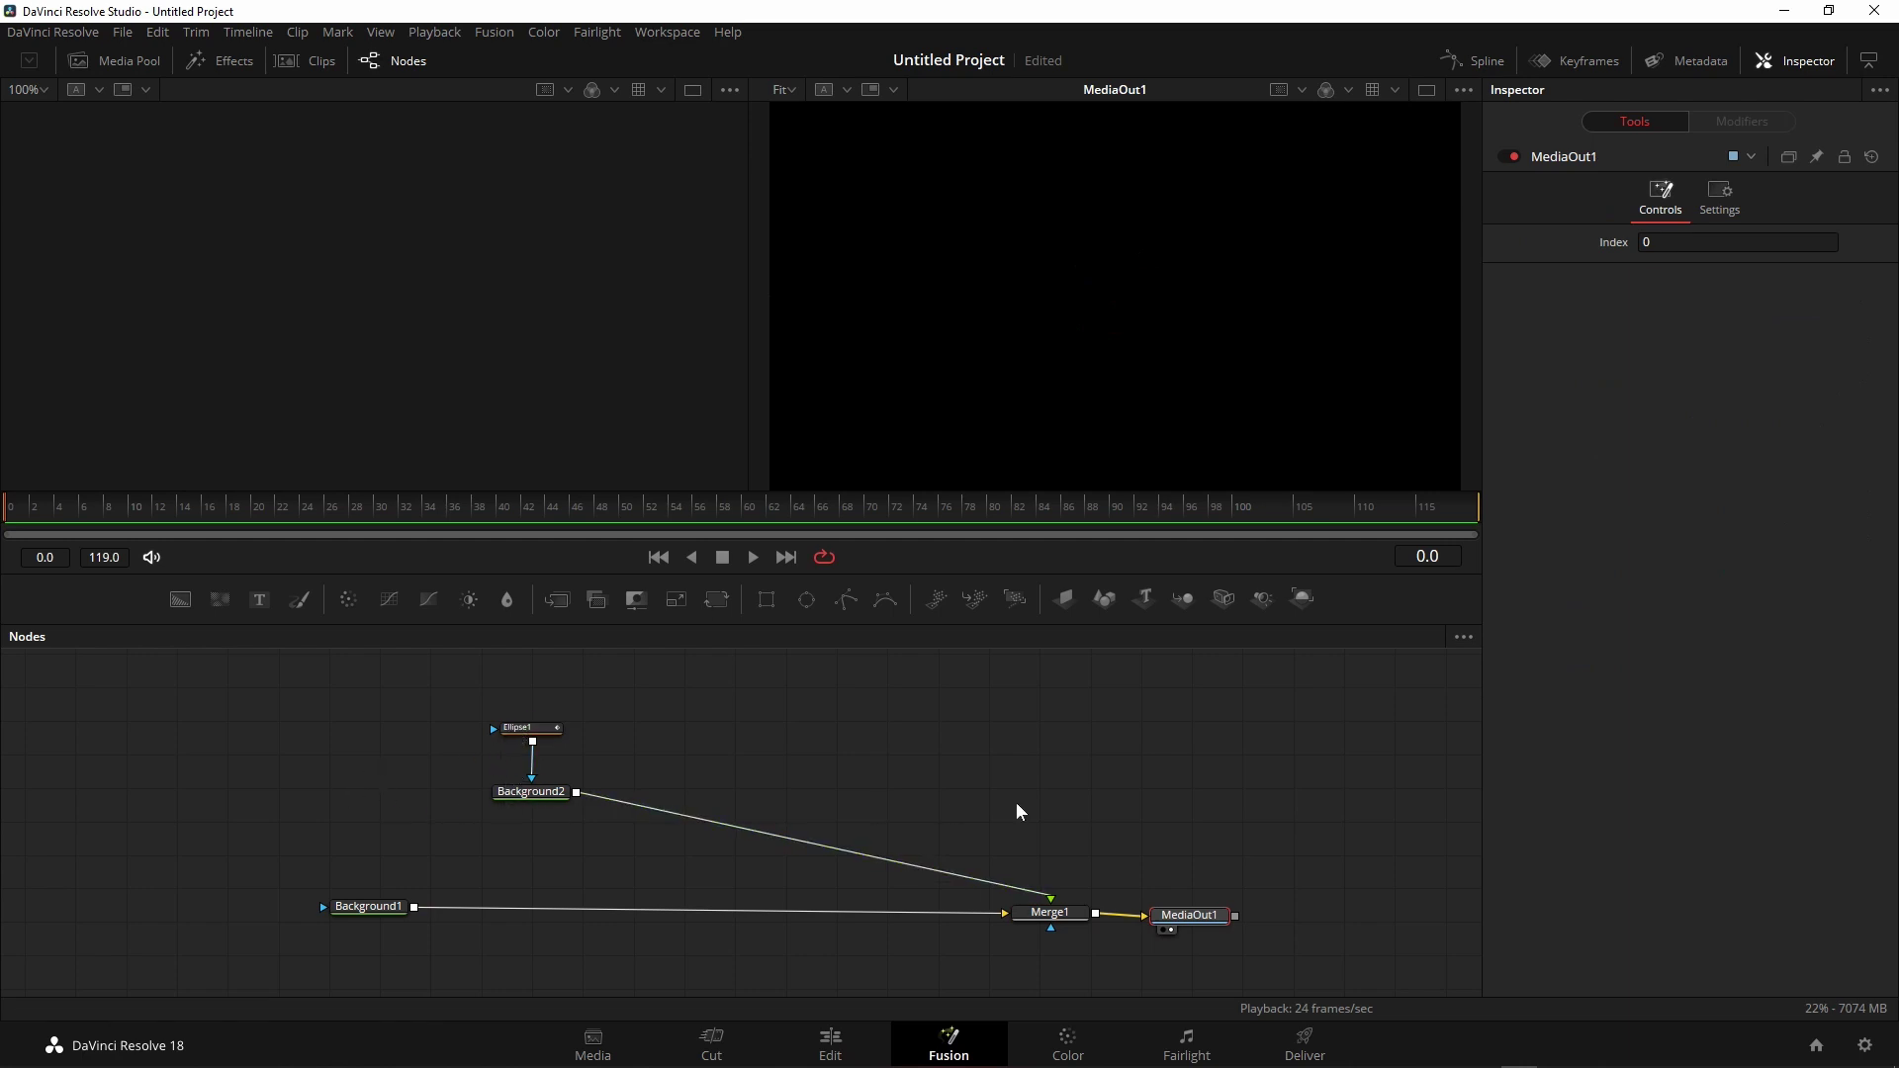
left_click_drag(529, 732, 396, 799)
left_click_drag(514, 792, 486, 791)
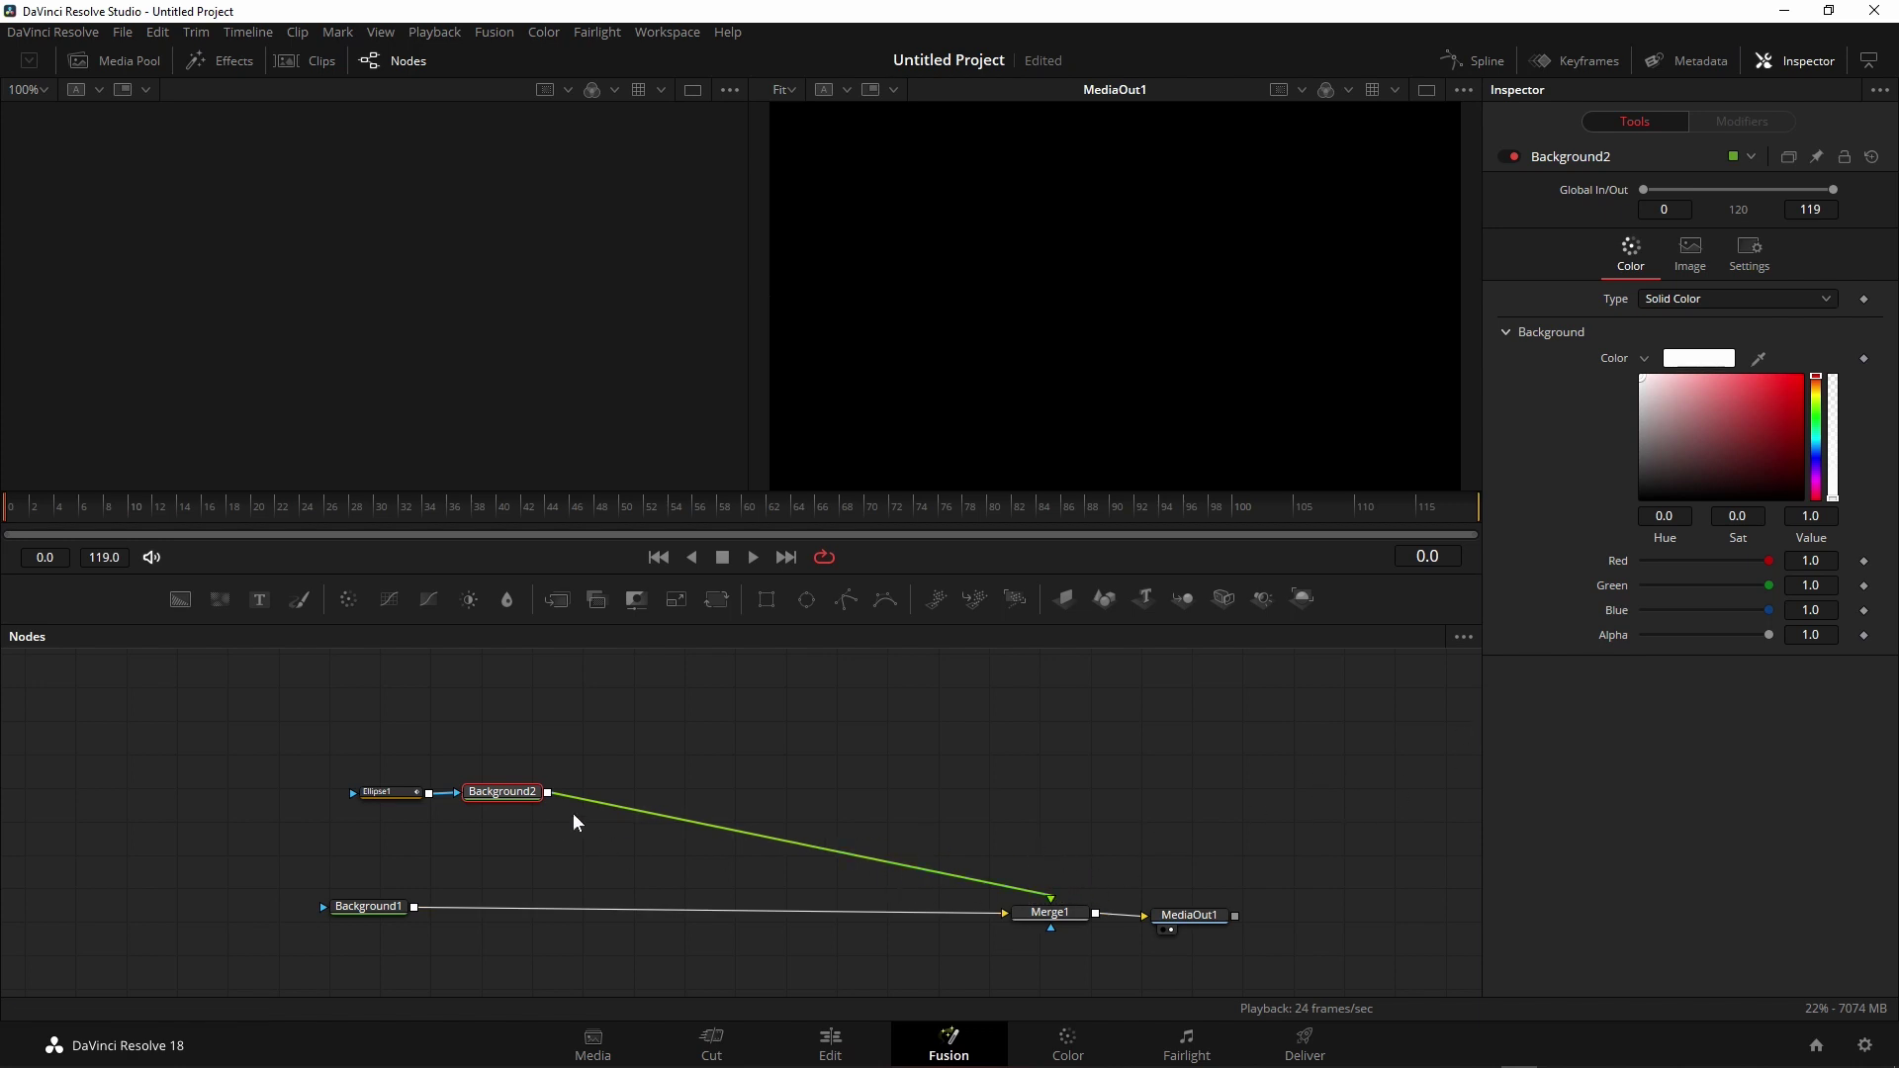
- Insert a pipe router in the connection from Background2 to Merge1, position it above Merge1, and save the project
left_click(950, 877, "alt")
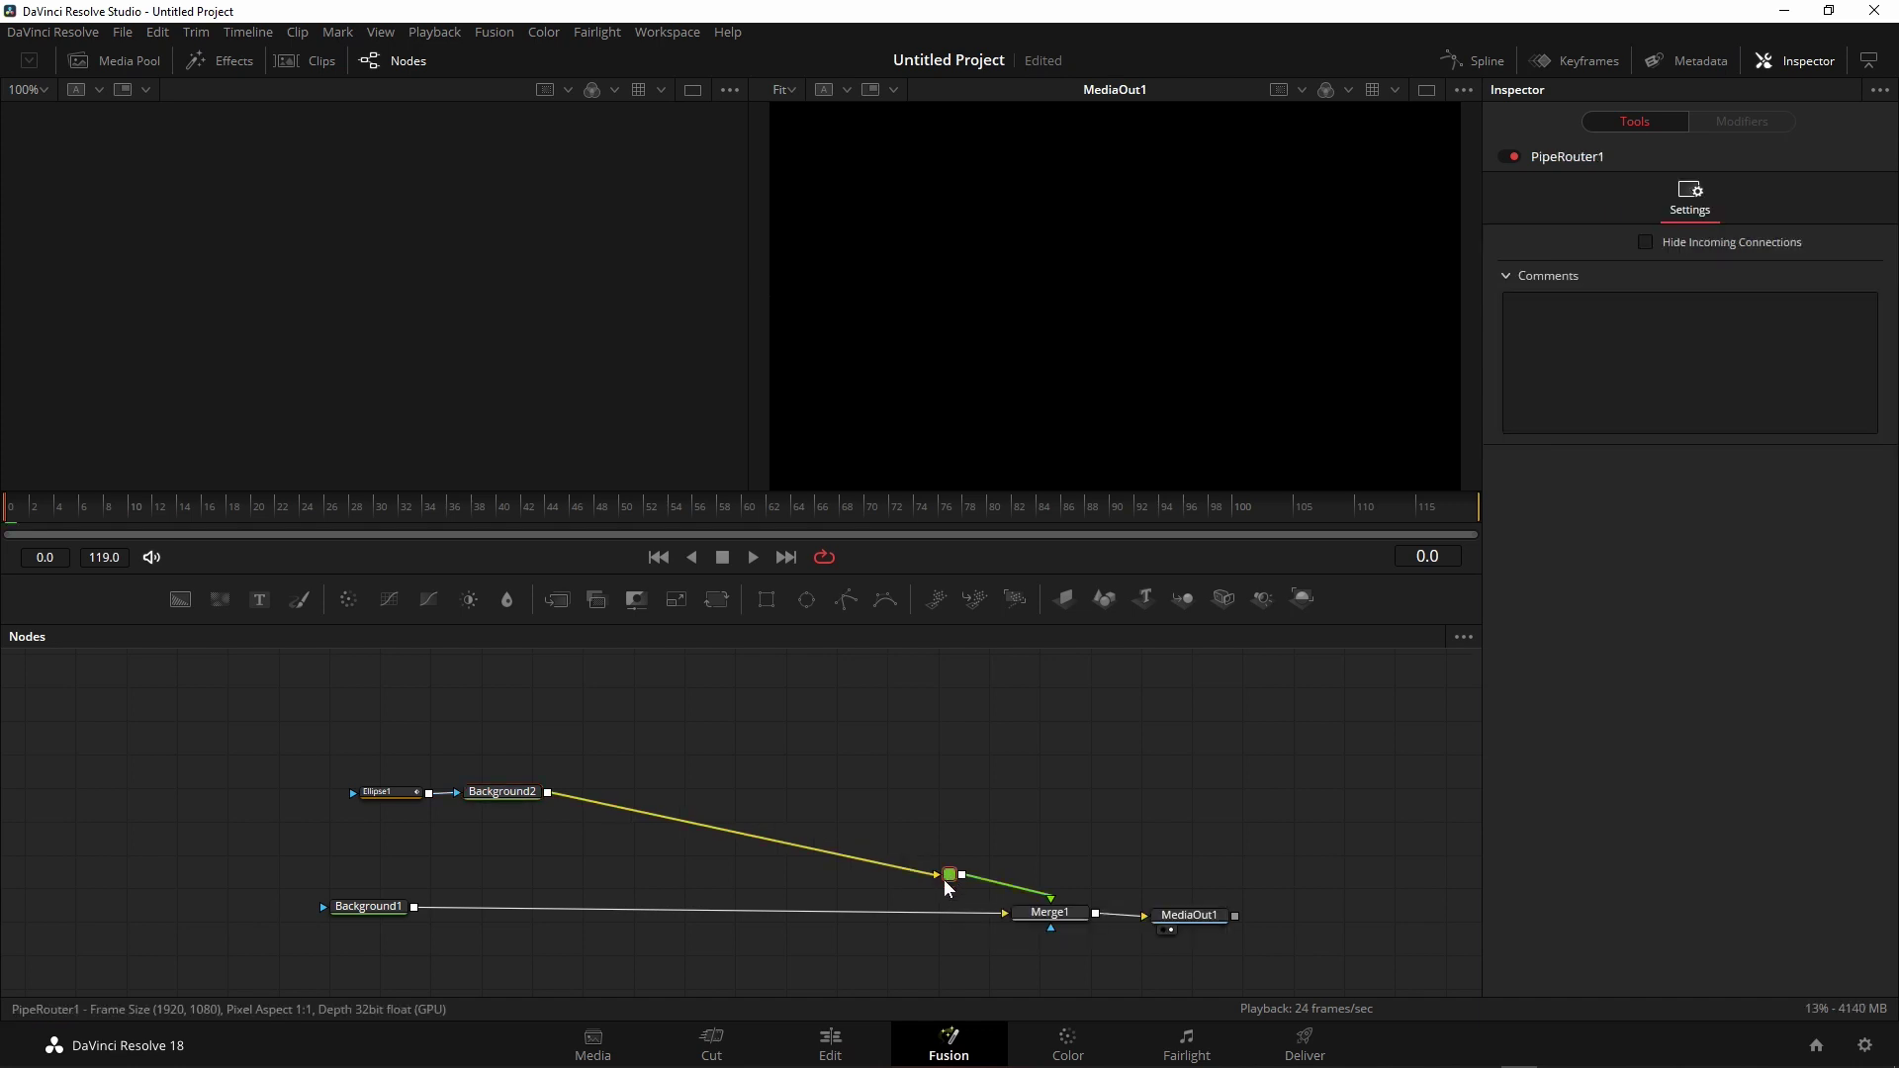
left_click_drag(947, 883, 1055, 809)
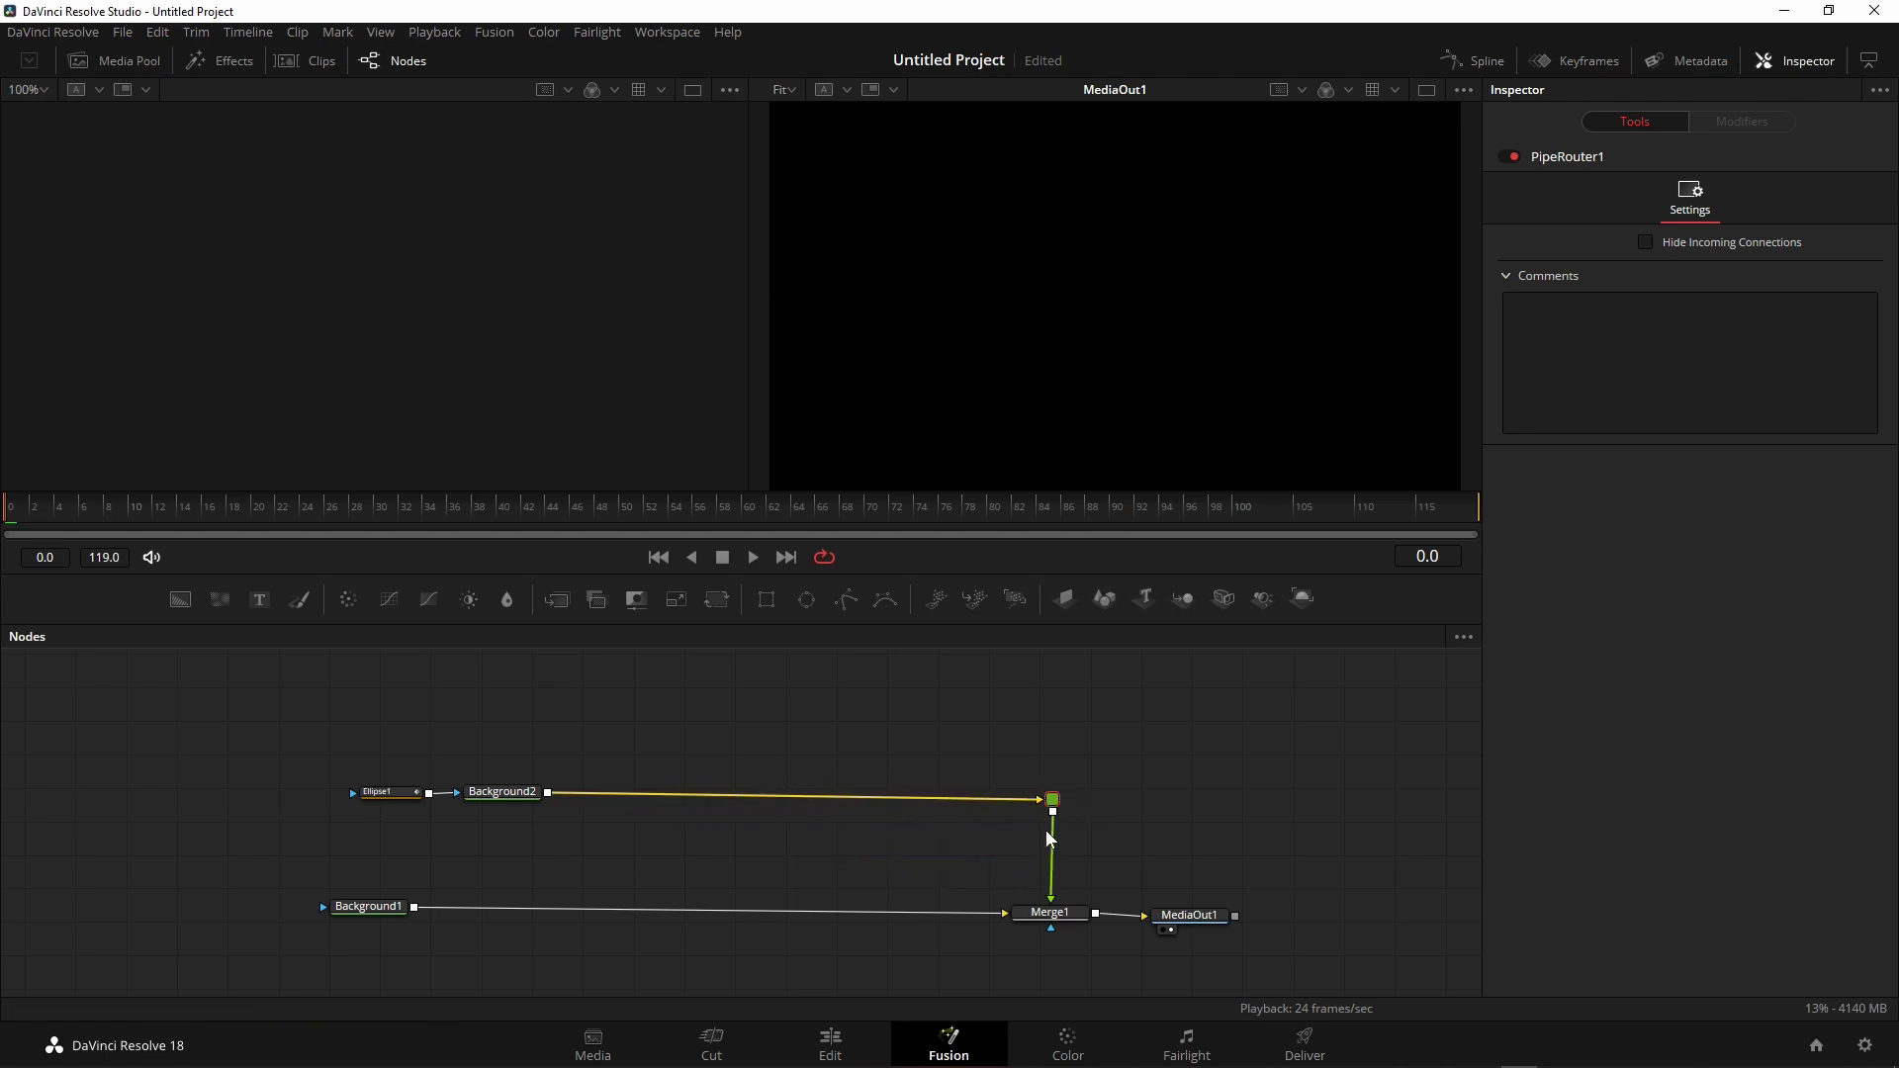
key("ctrl+s")
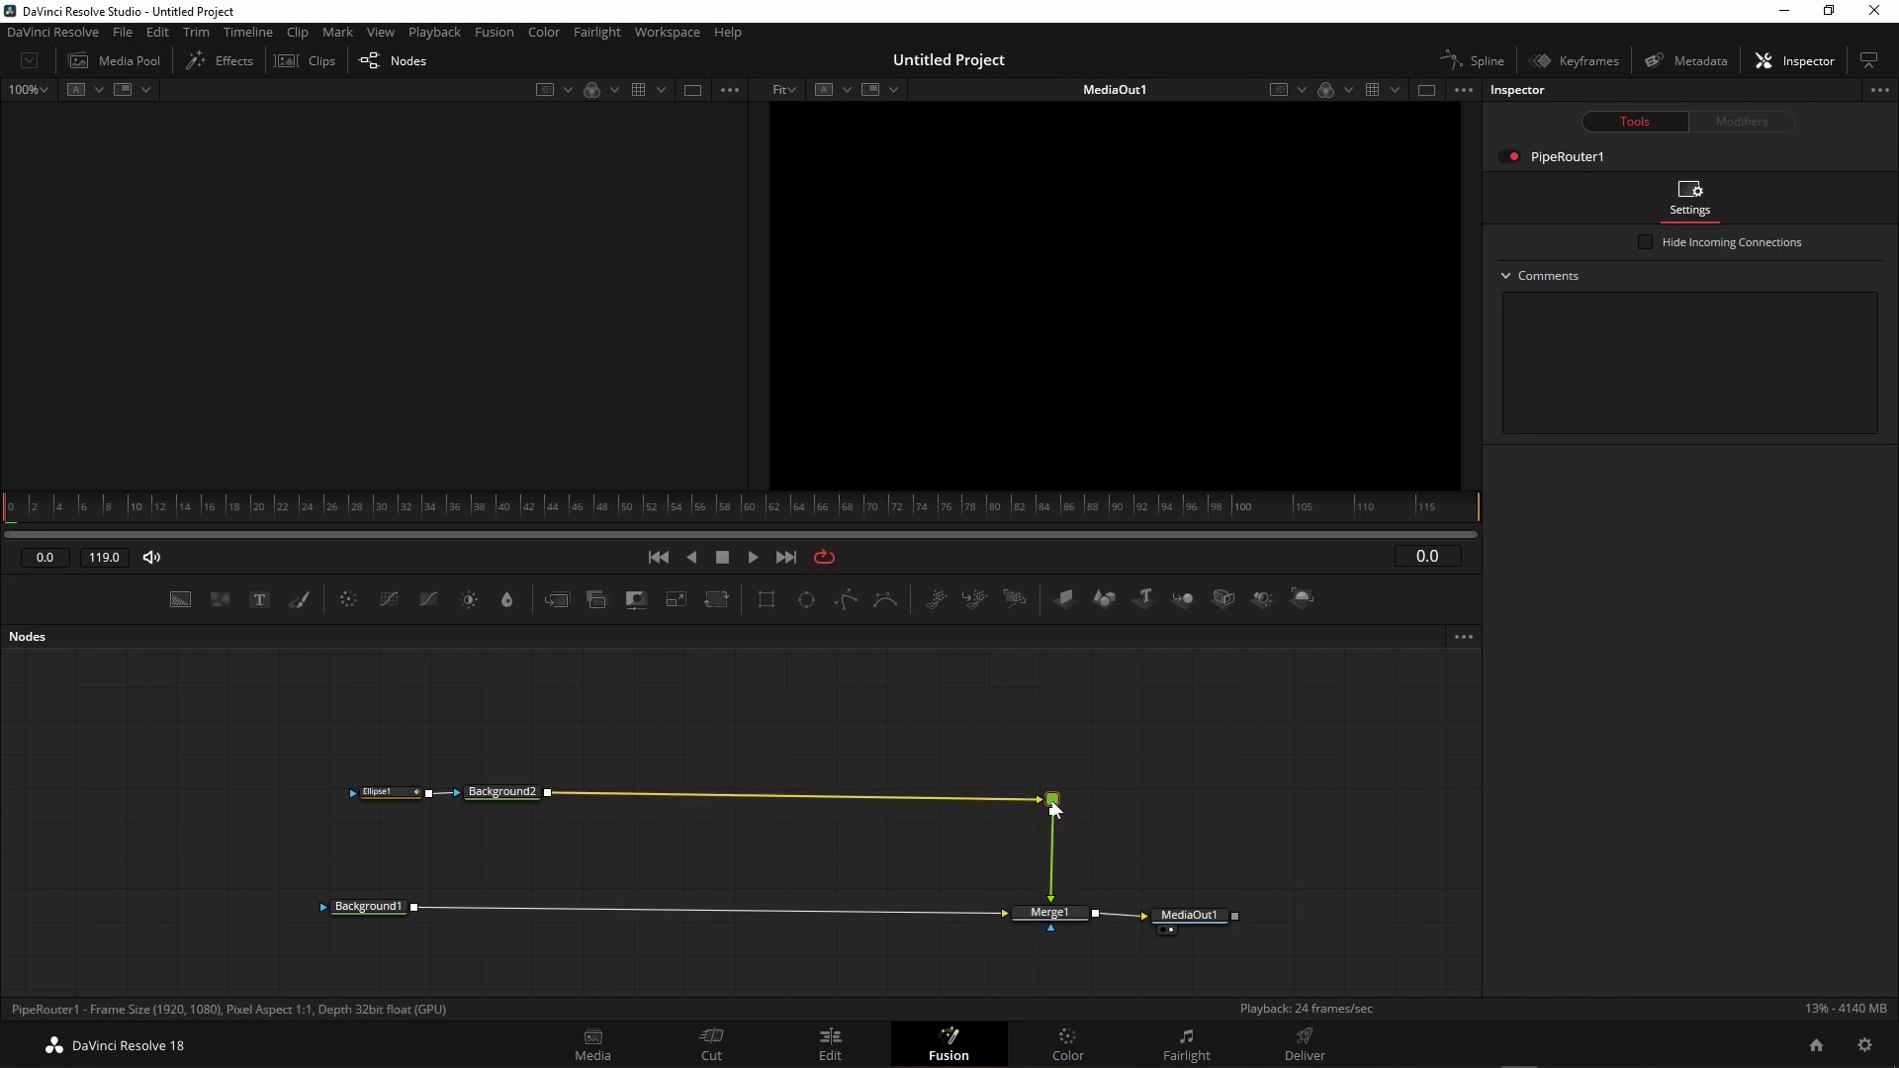
left_click_drag(1054, 809, 1057, 810)
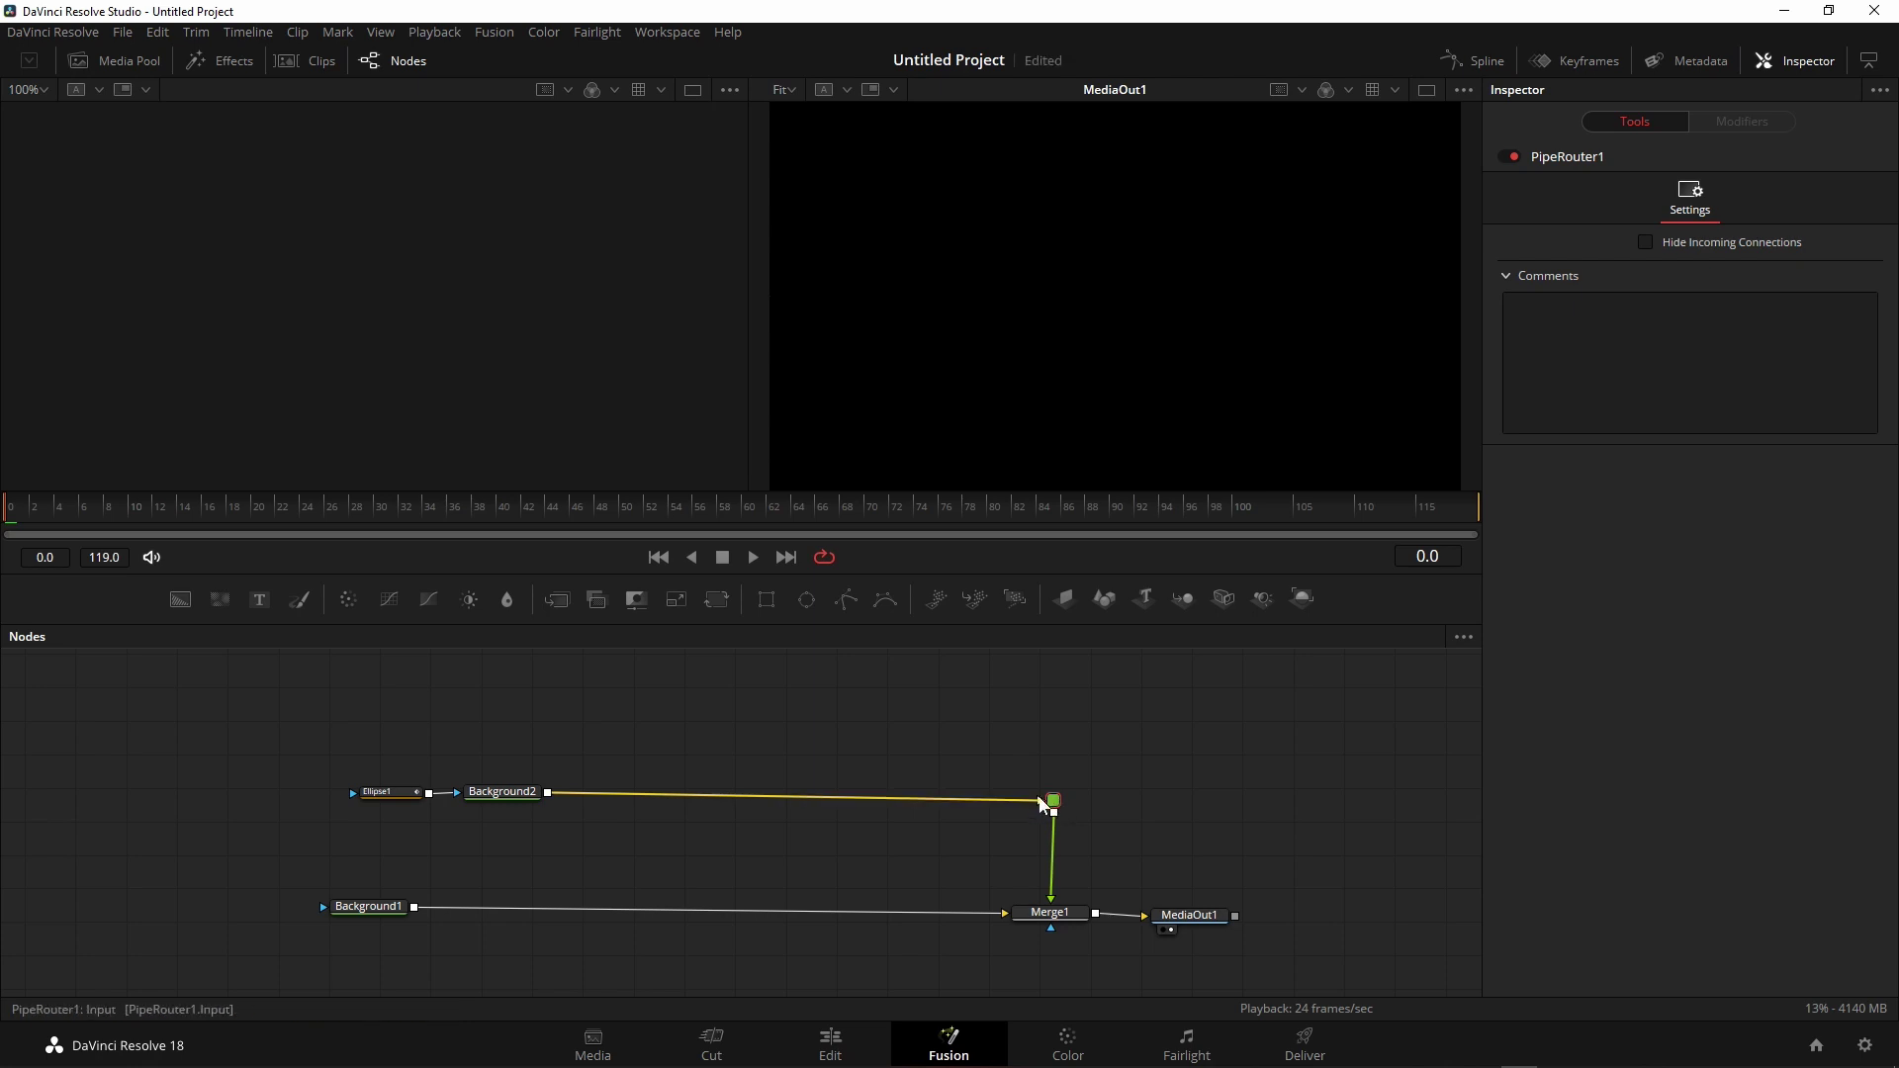
- Rearrange the upper node row, moving Background2 further from the pipe router and placing Ellipse1 directly above it
mouse_move(1054, 804)
left_mouse_down()
mouse_move(1059, 773)
mouse_move(1054, 814)
left_mouse_up()
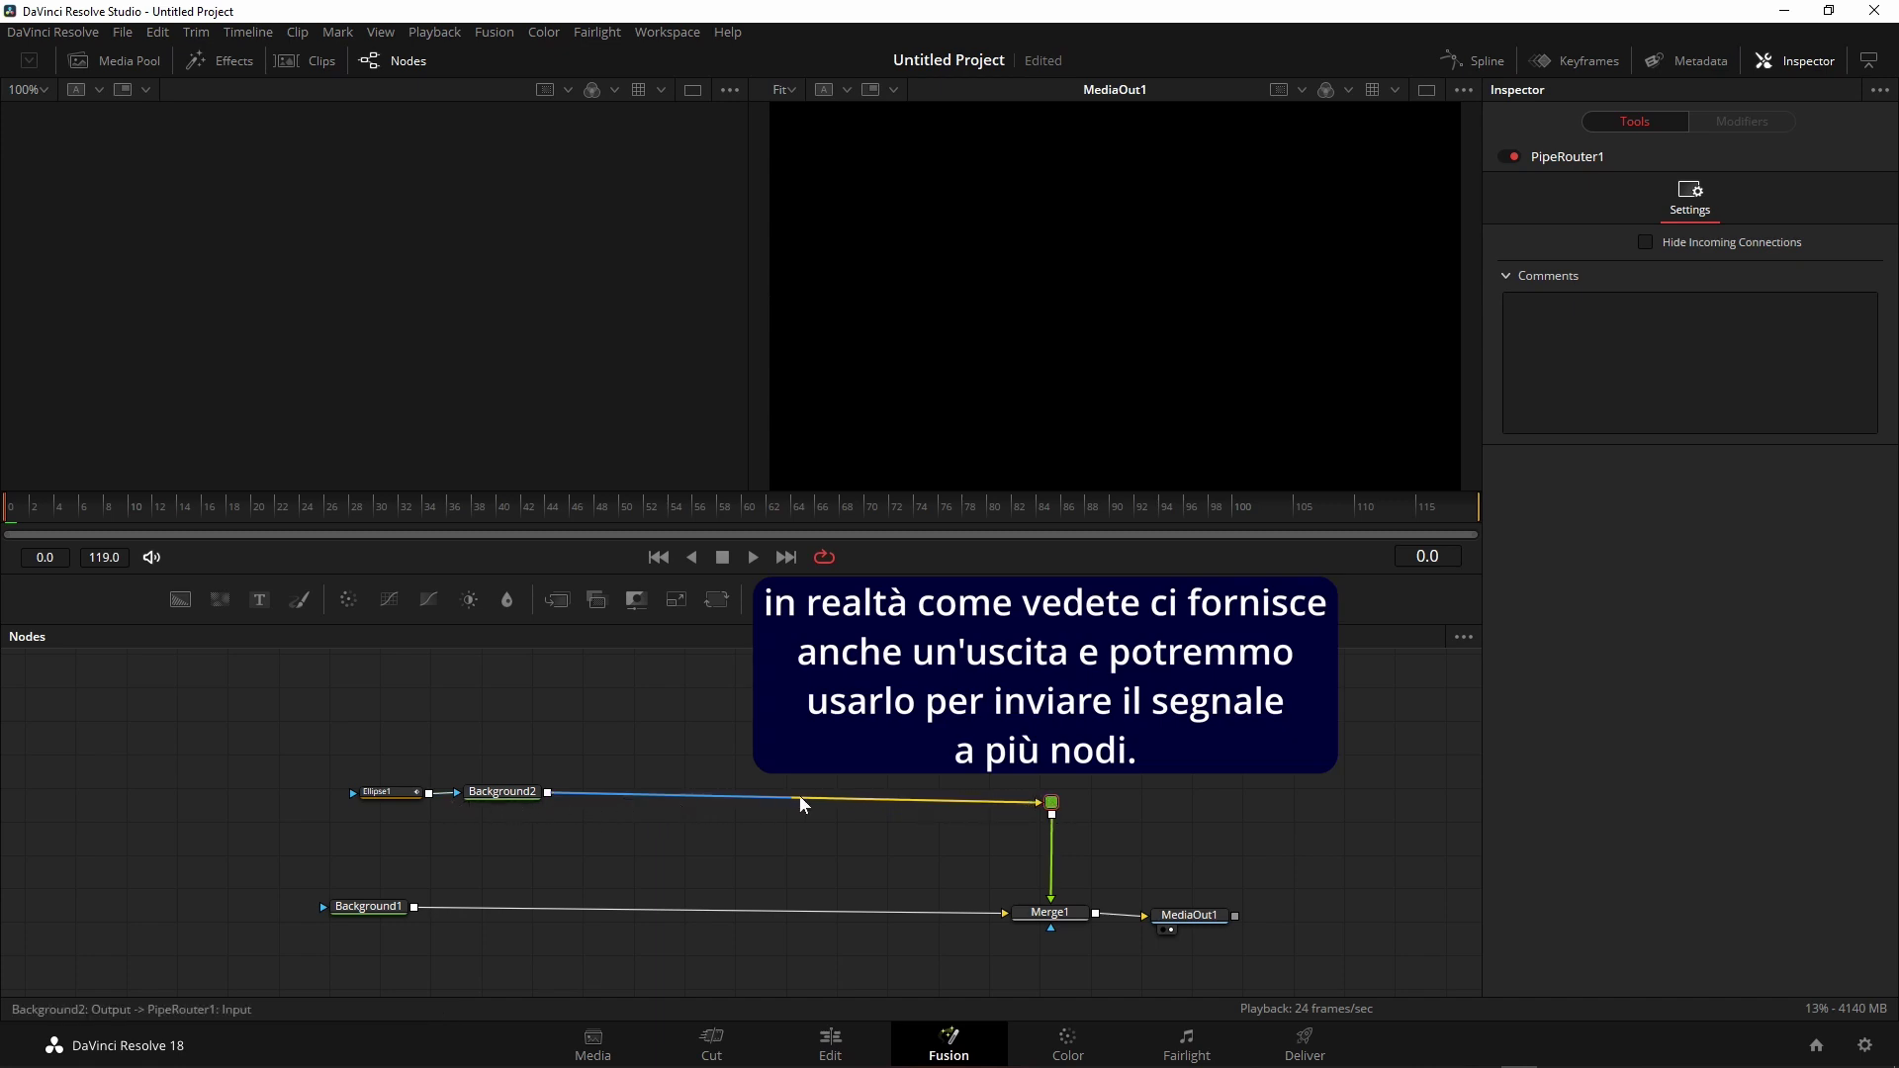
left_click_drag(503, 793, 353, 821)
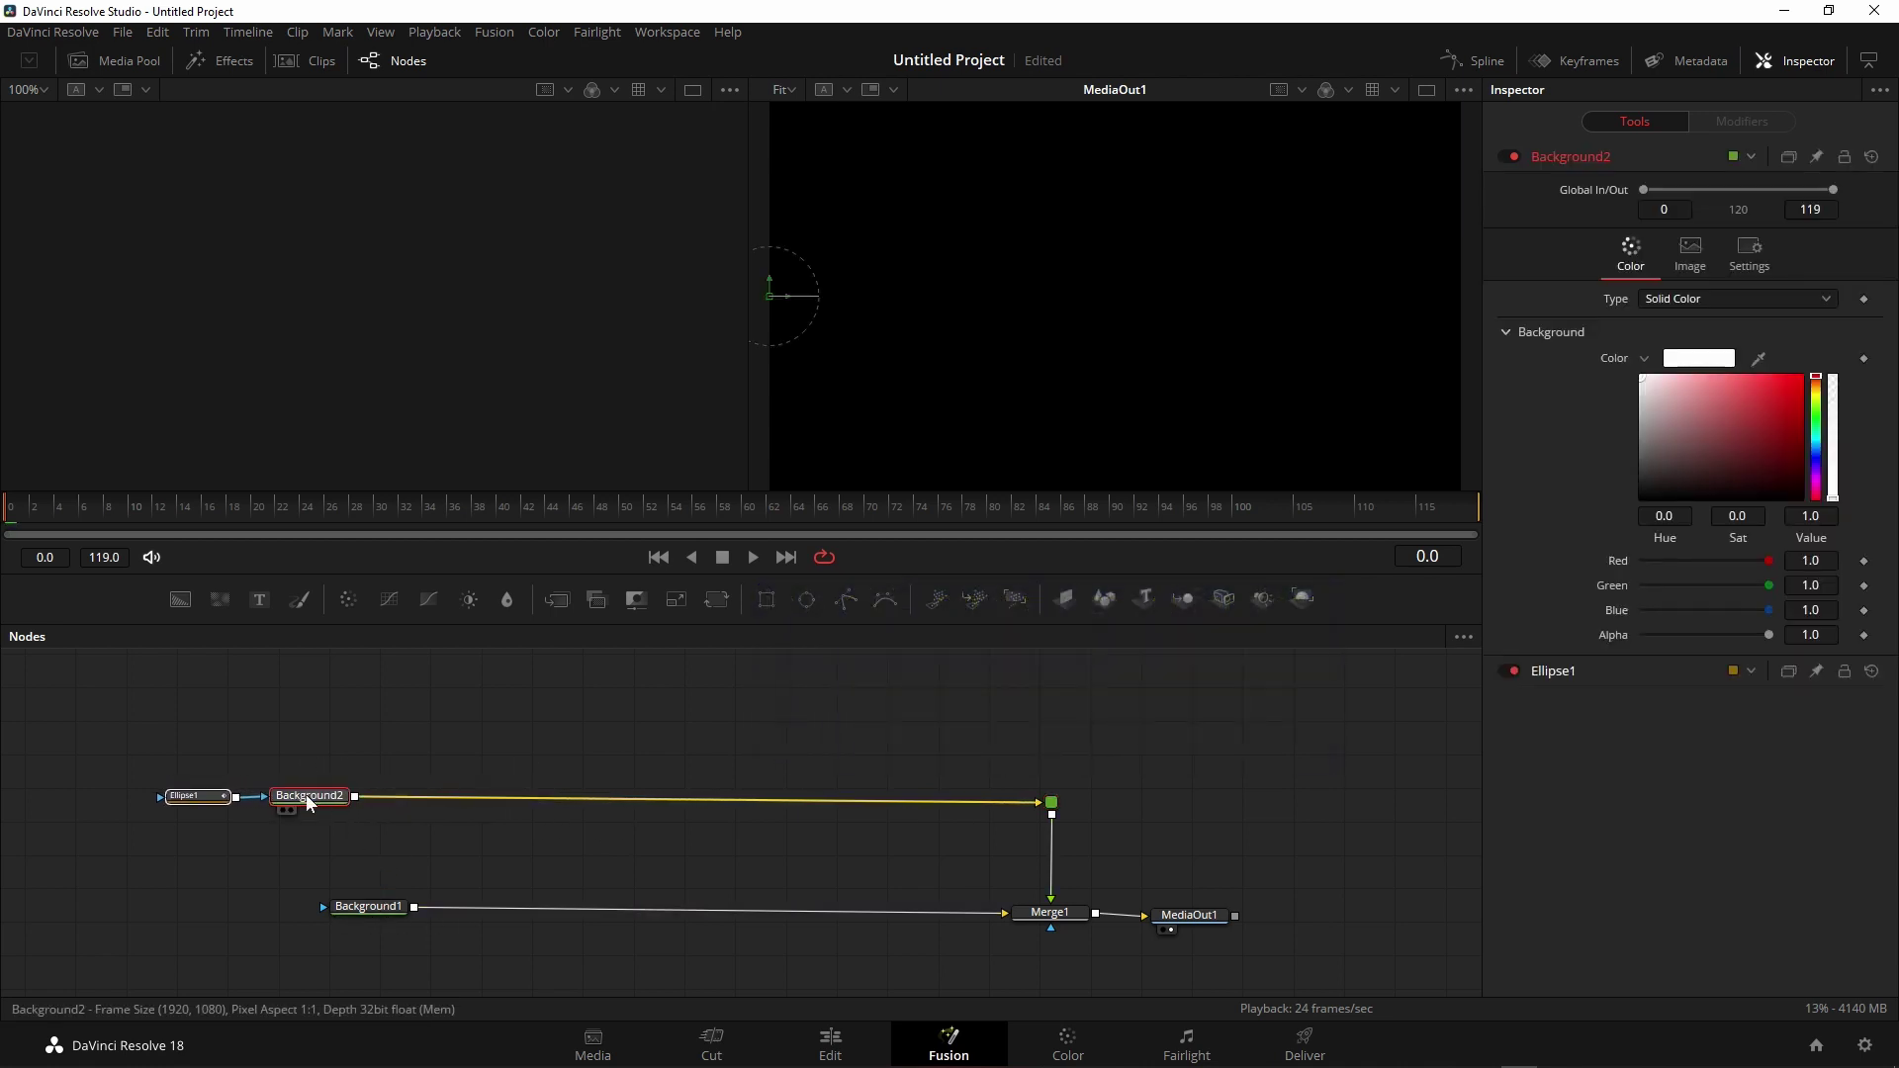
left_click_drag(193, 802, 292, 765)
left_click(180, 811)
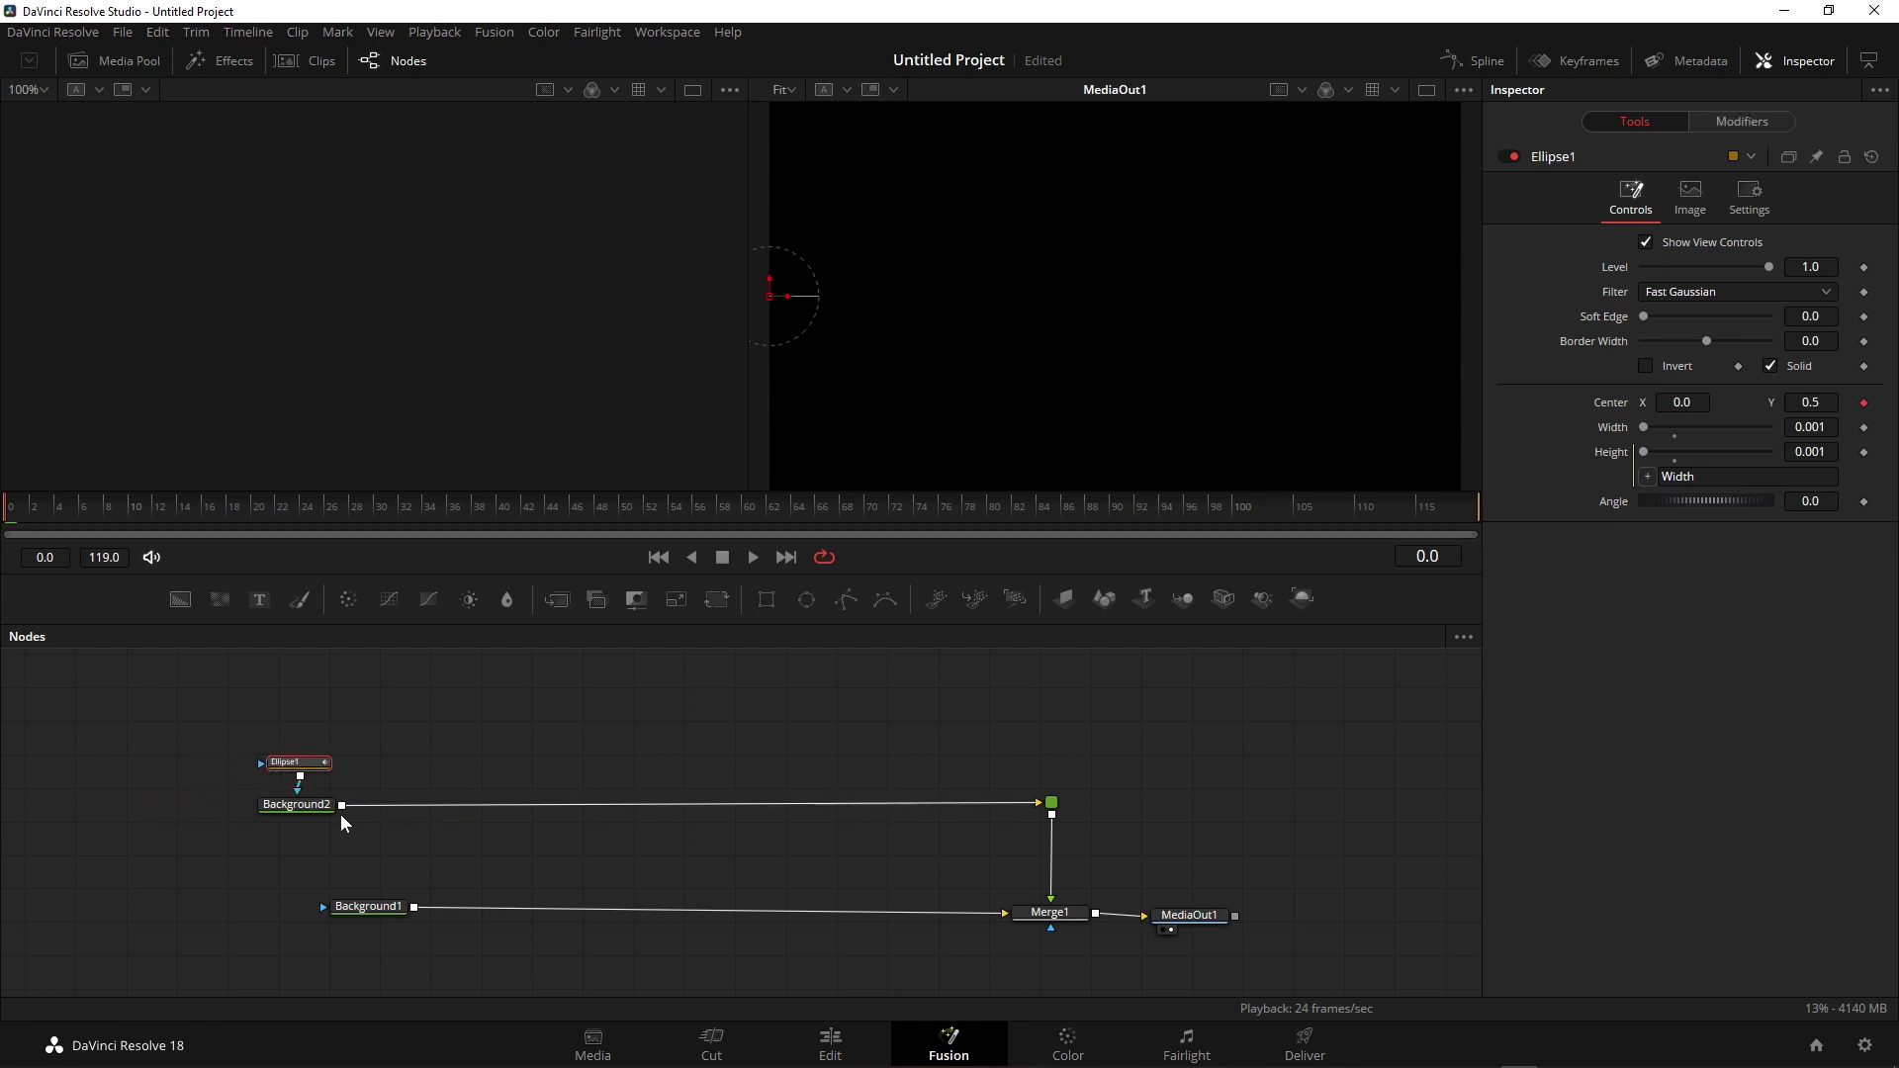
- Insert a Light Rays node between Background2 and the pipe router
left_click(318, 802)
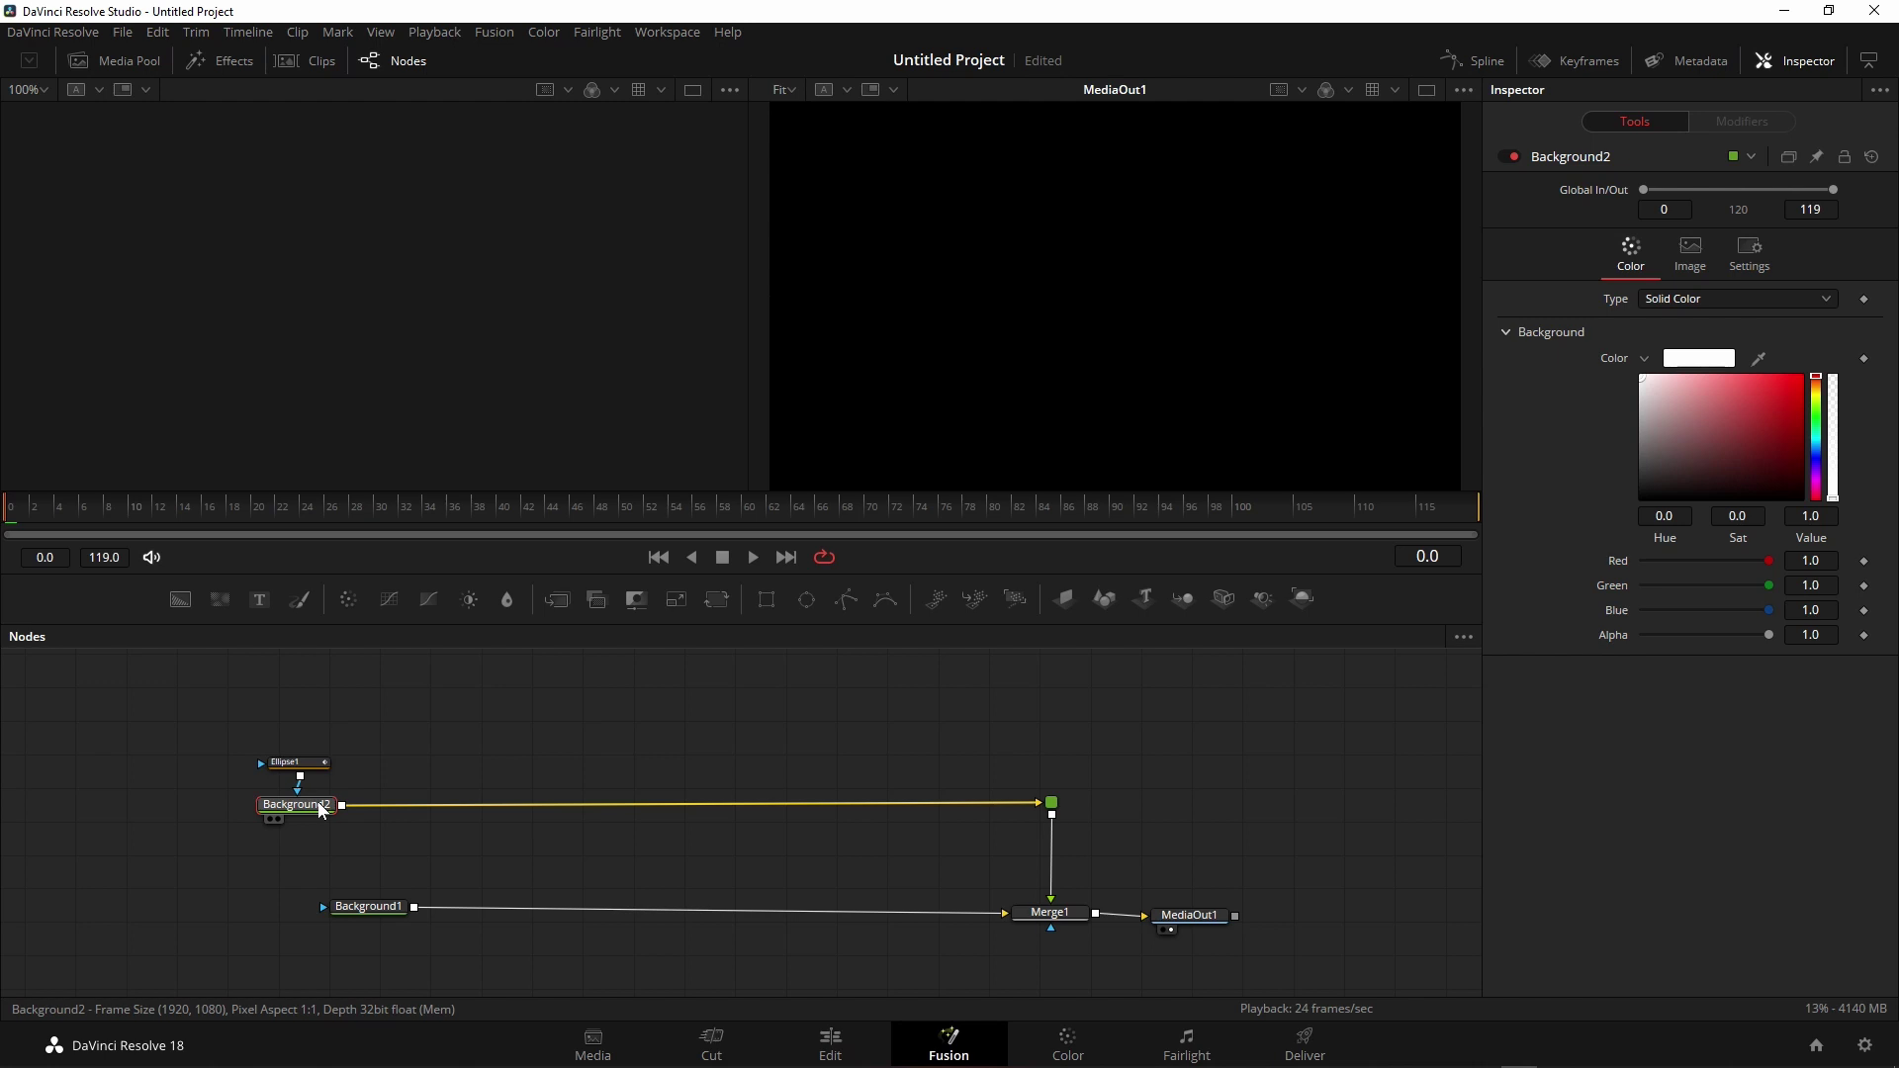
key("shift+space")
type("ligh")
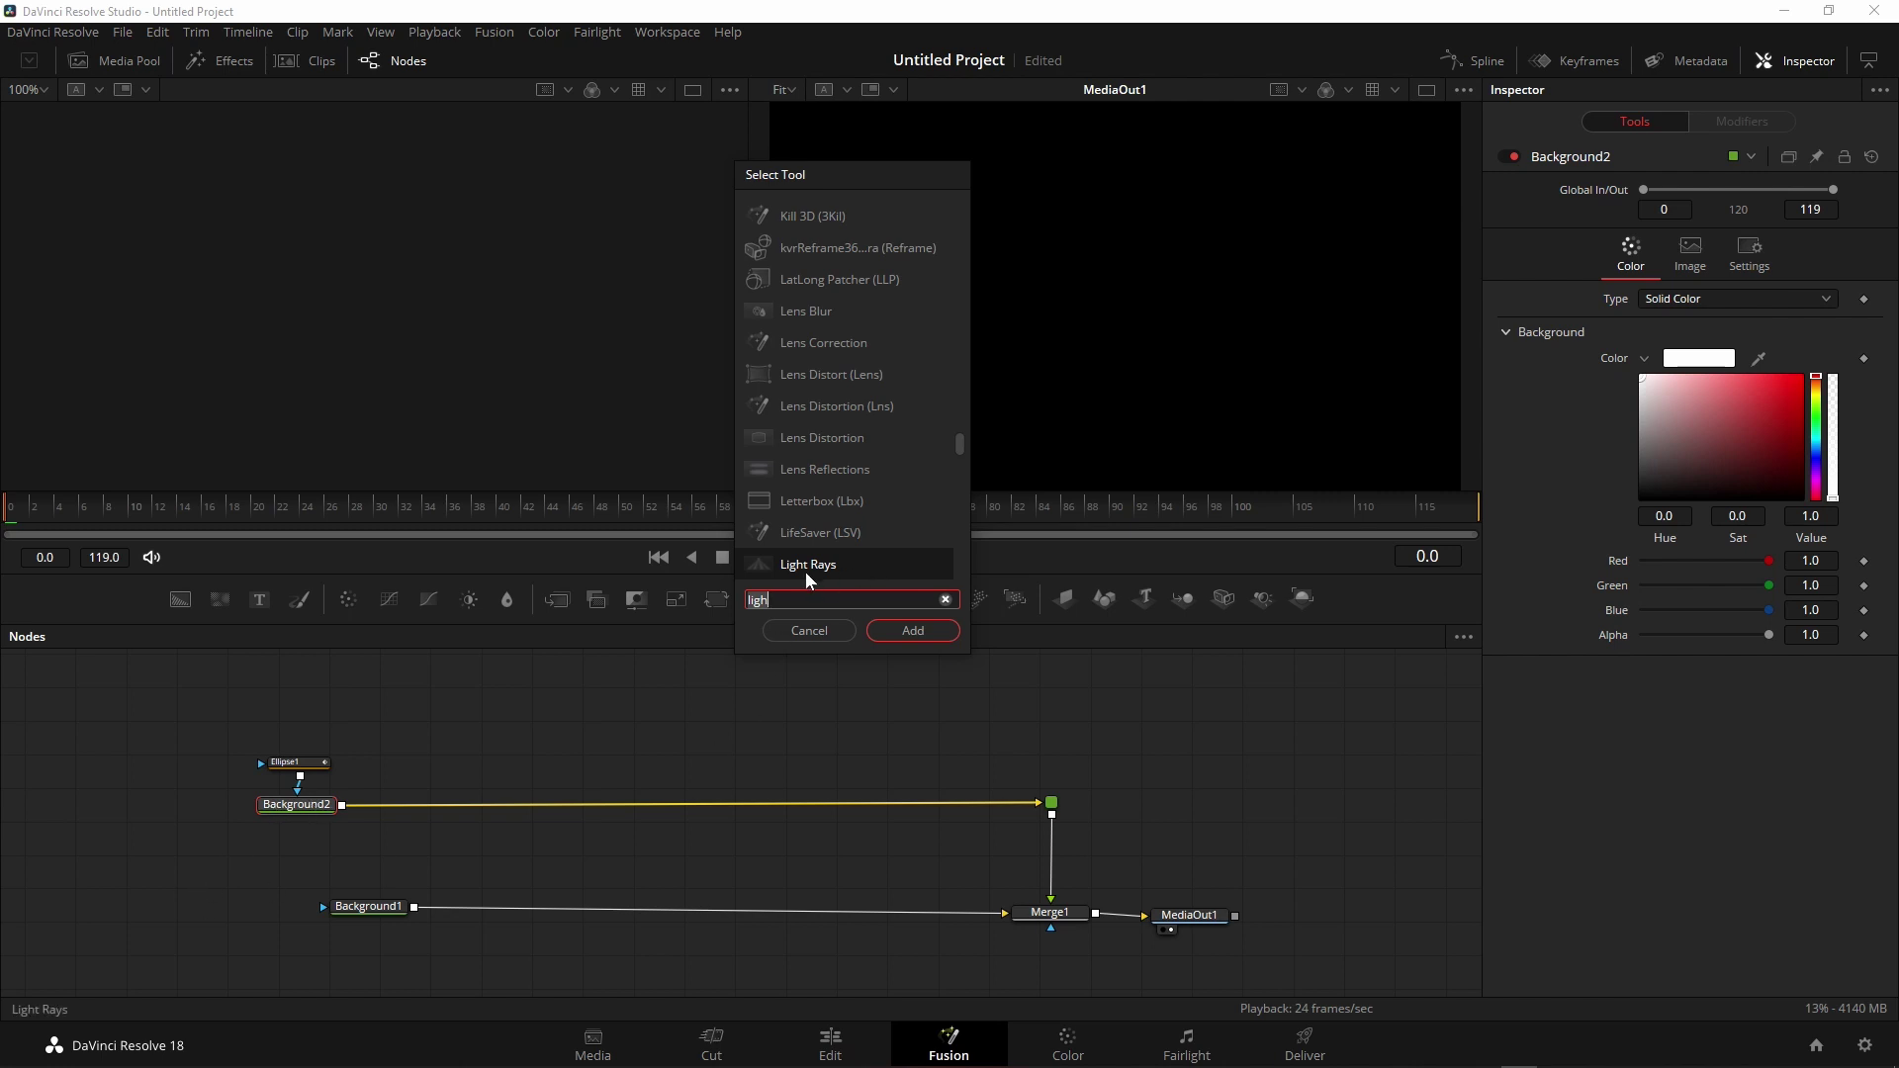
left_click(829, 564)
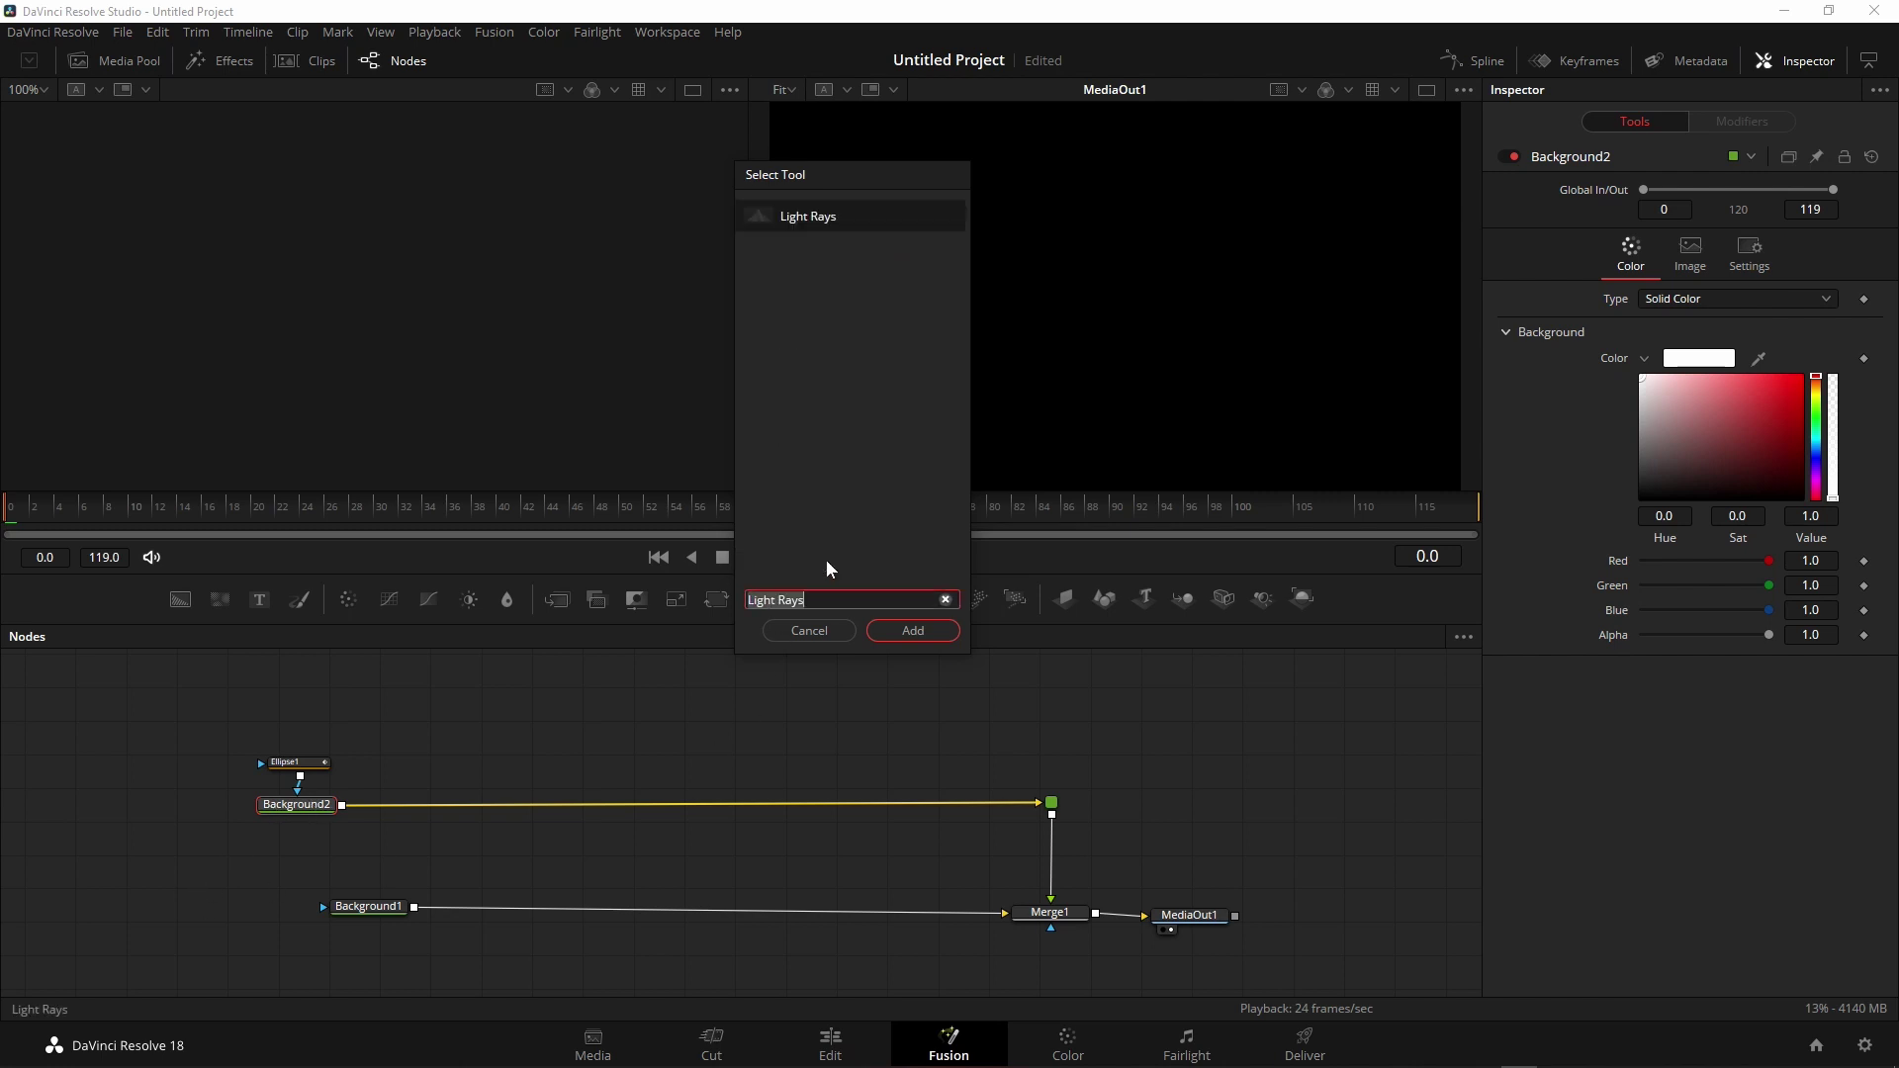
left_click(899, 634)
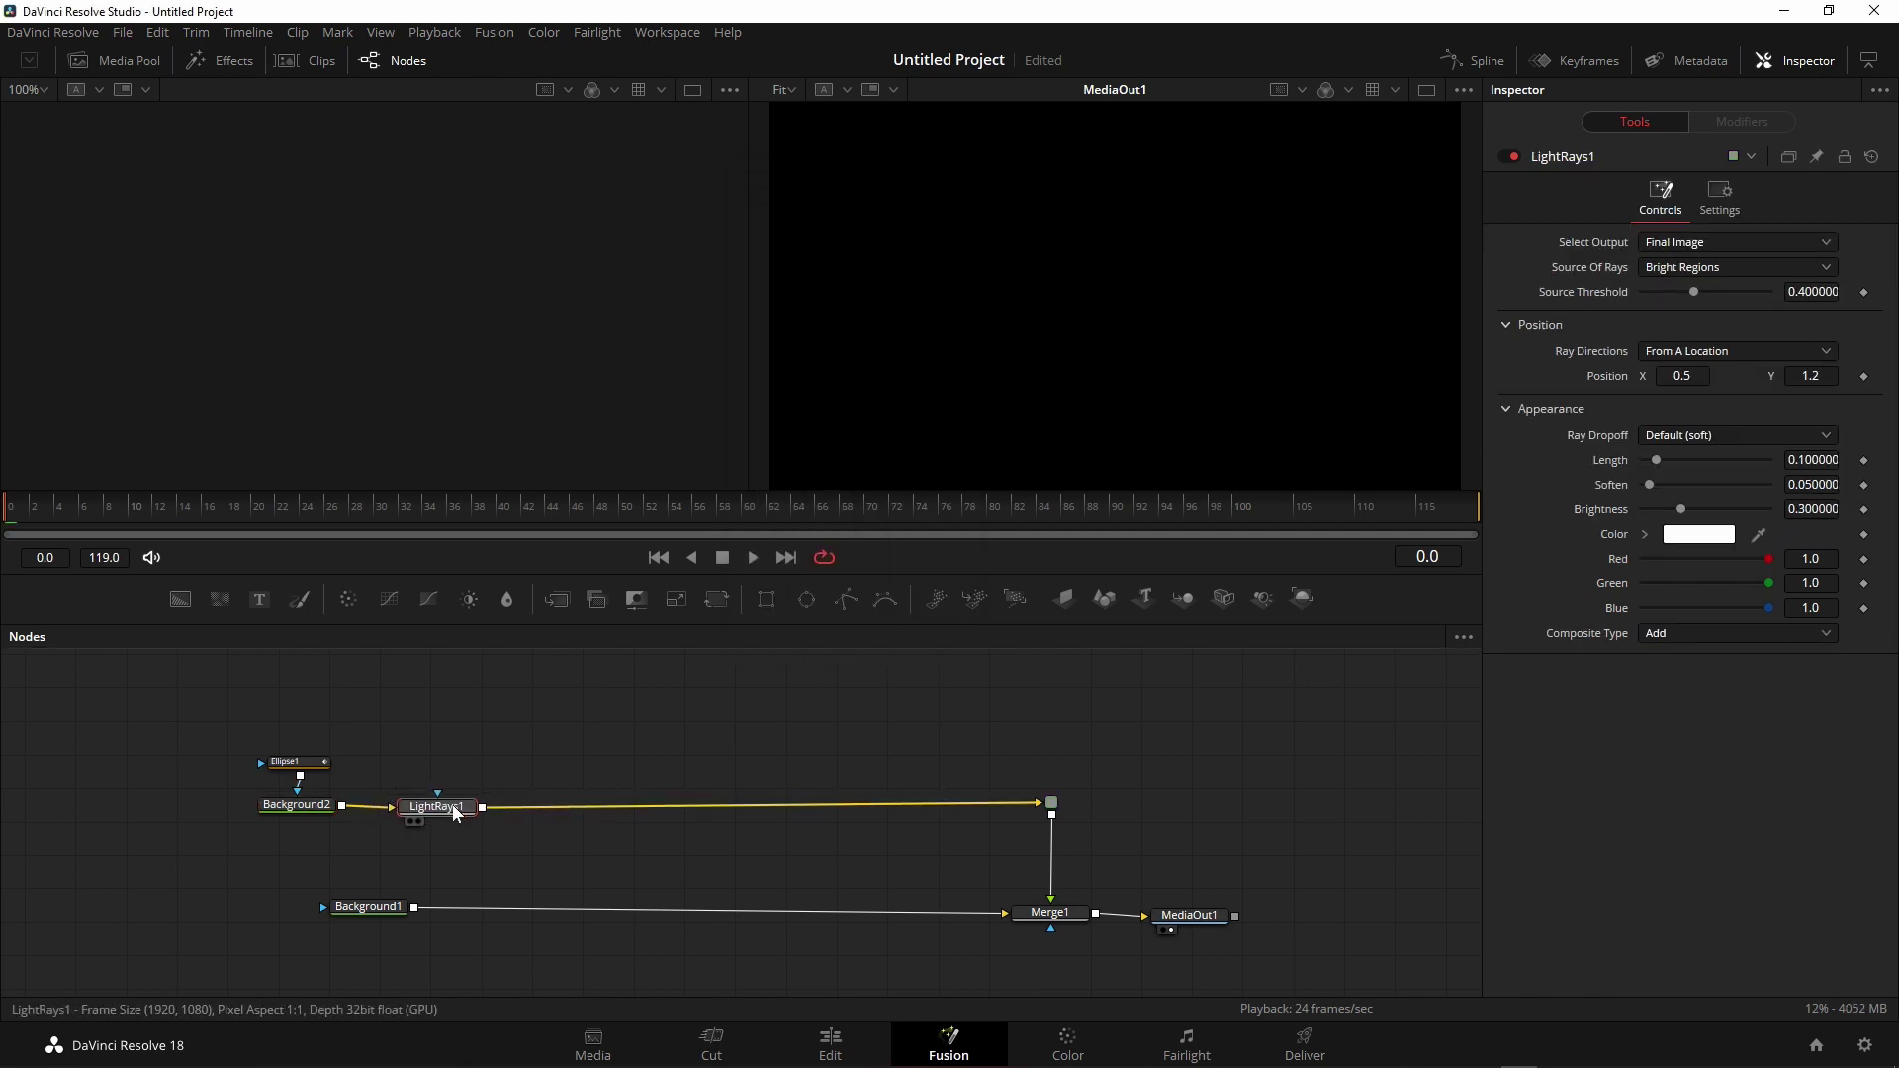
- Line up MediaOut1 with Merge1 and scrub the composition to frame 36
left_click(1189, 915)
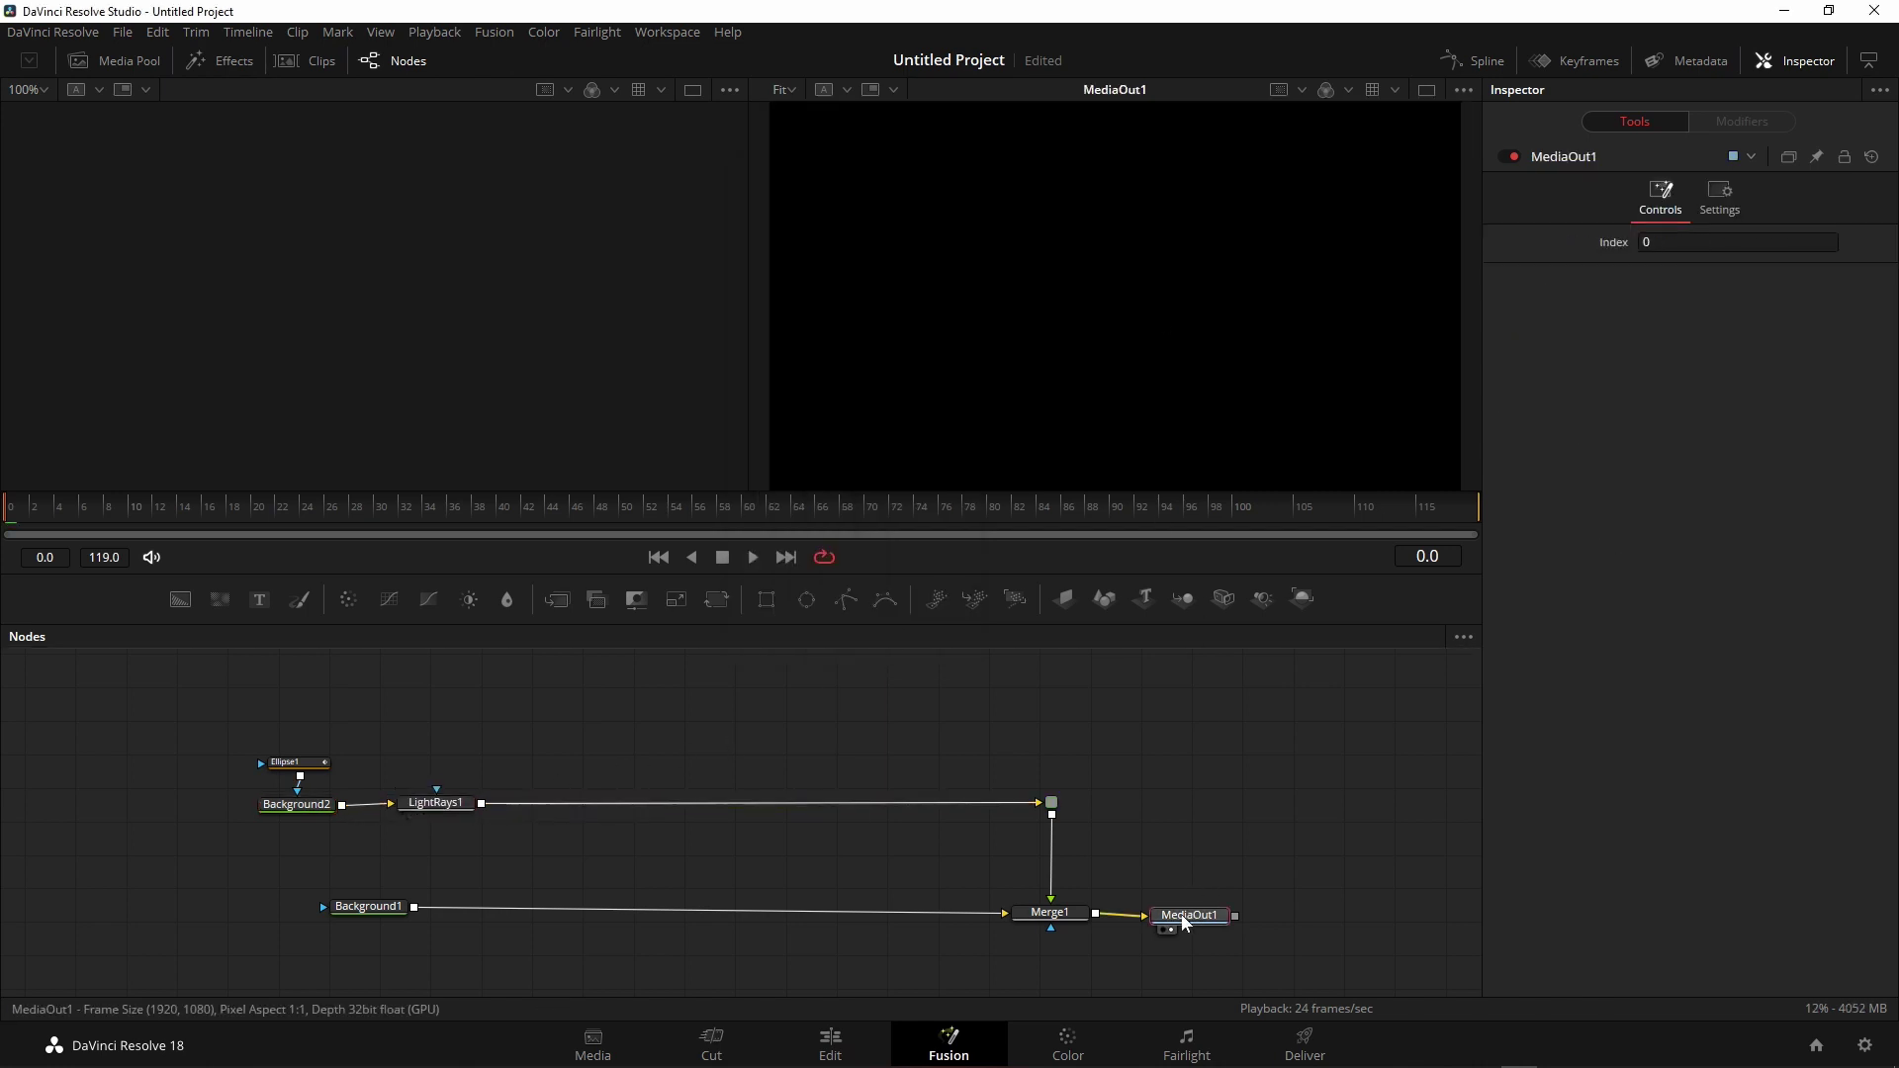
left_click_drag(1187, 916, 1196, 912)
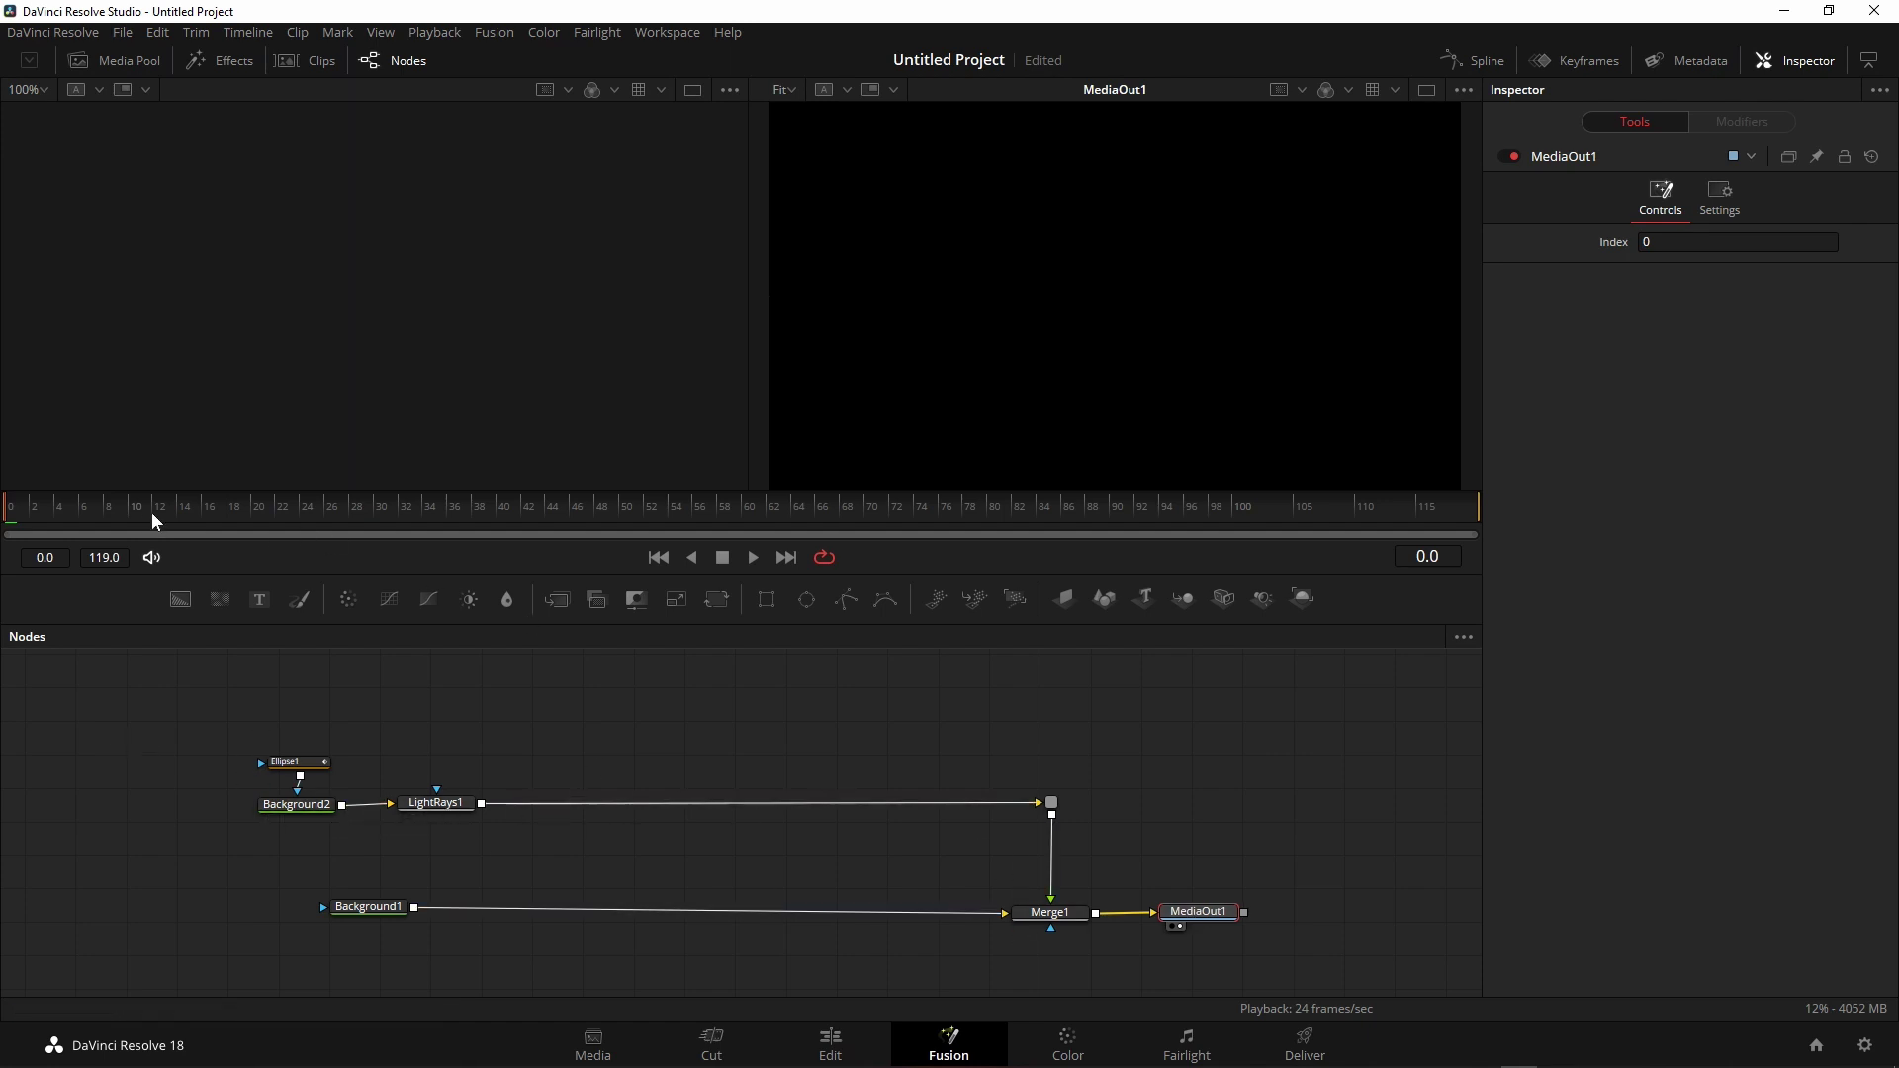
left_click_drag(152, 513, 455, 532)
- Set the ray directions of LightRays1 to At An Angle, with an angle of 90
left_click(438, 804)
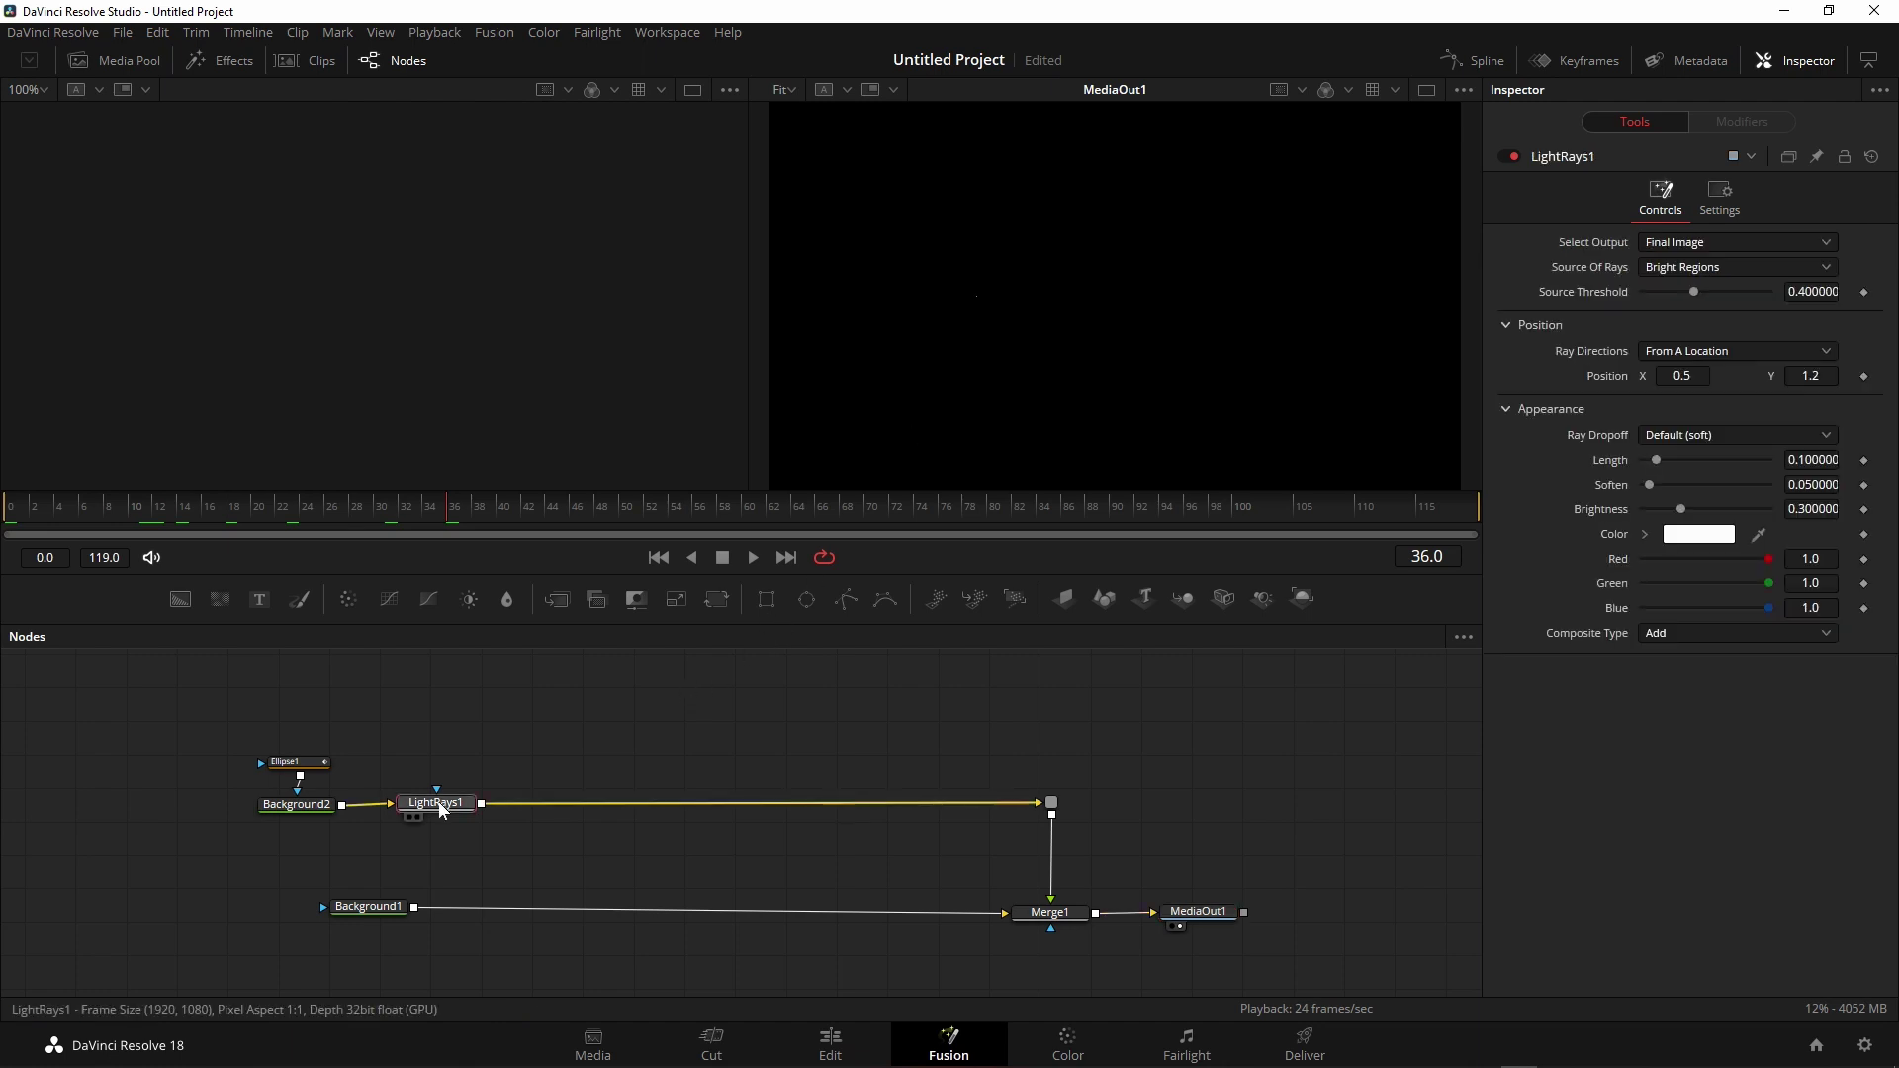
left_click_drag(441, 809, 442, 812)
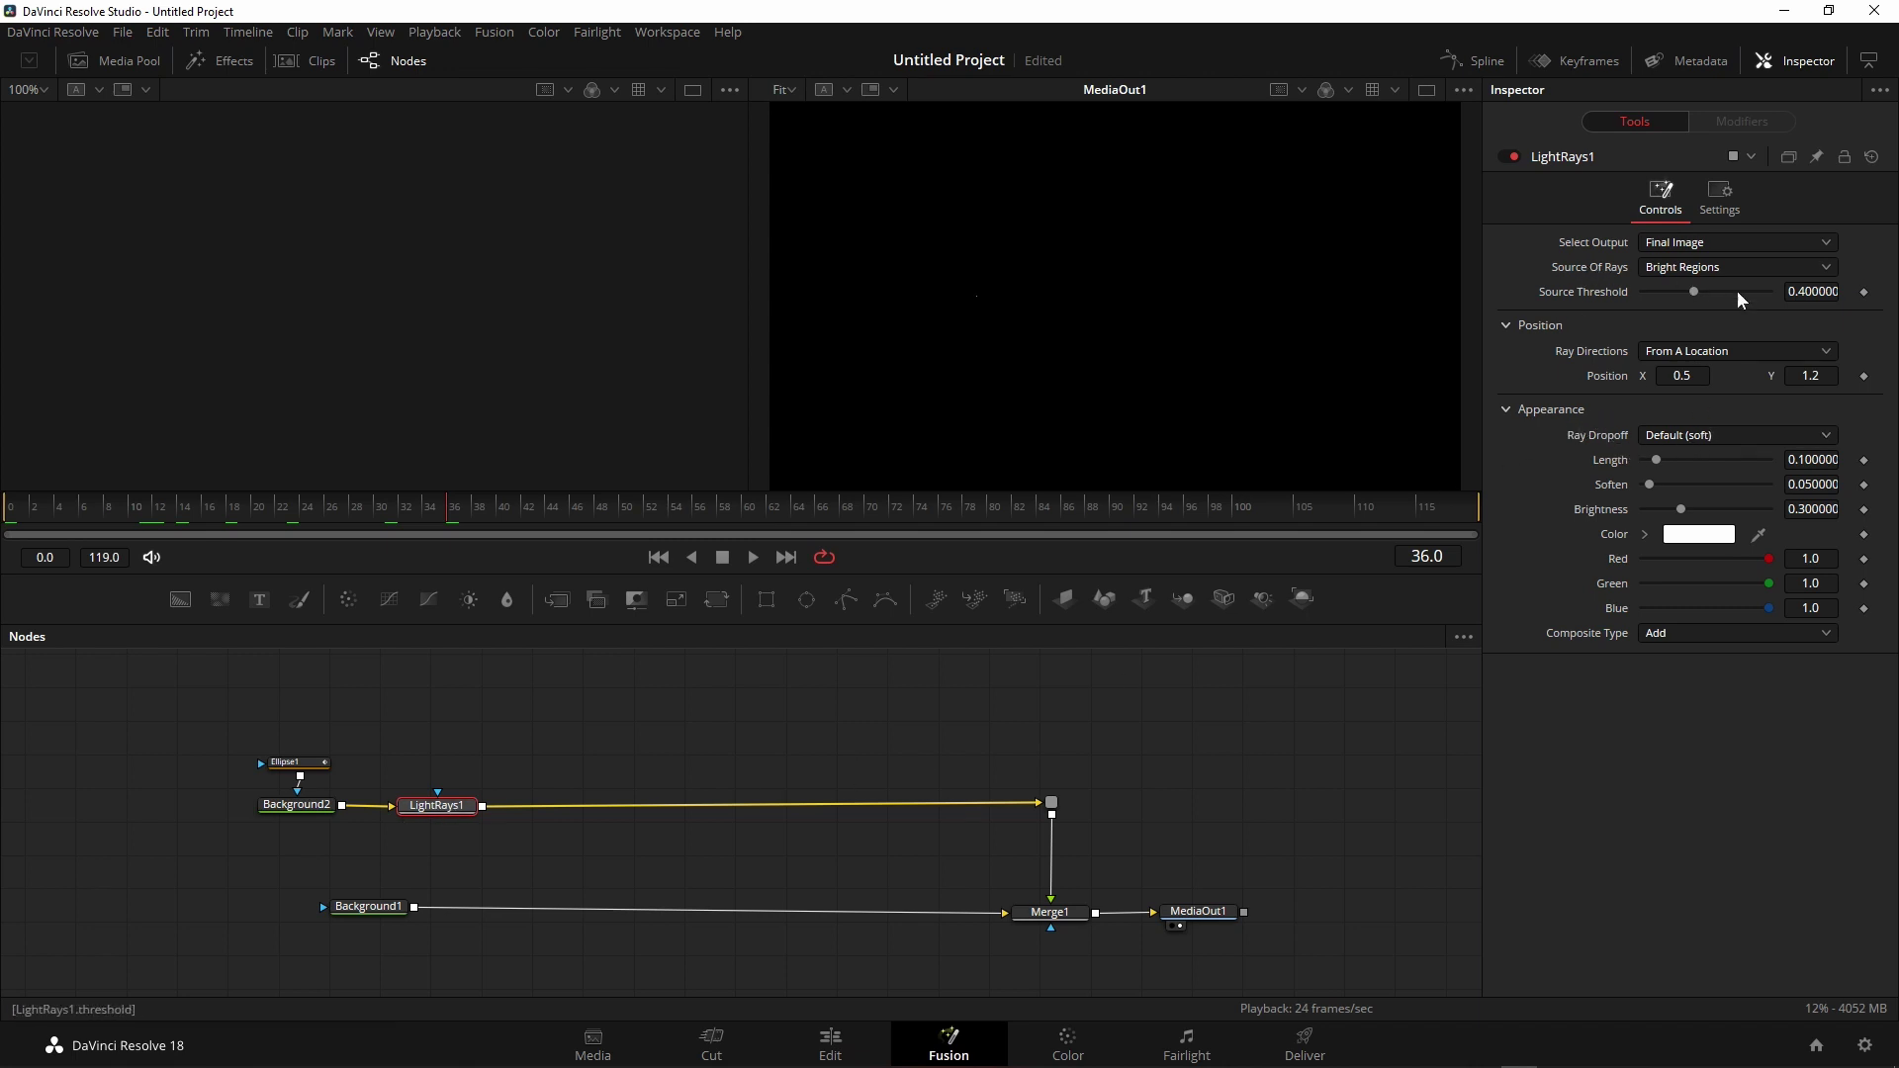
left_click(1704, 354)
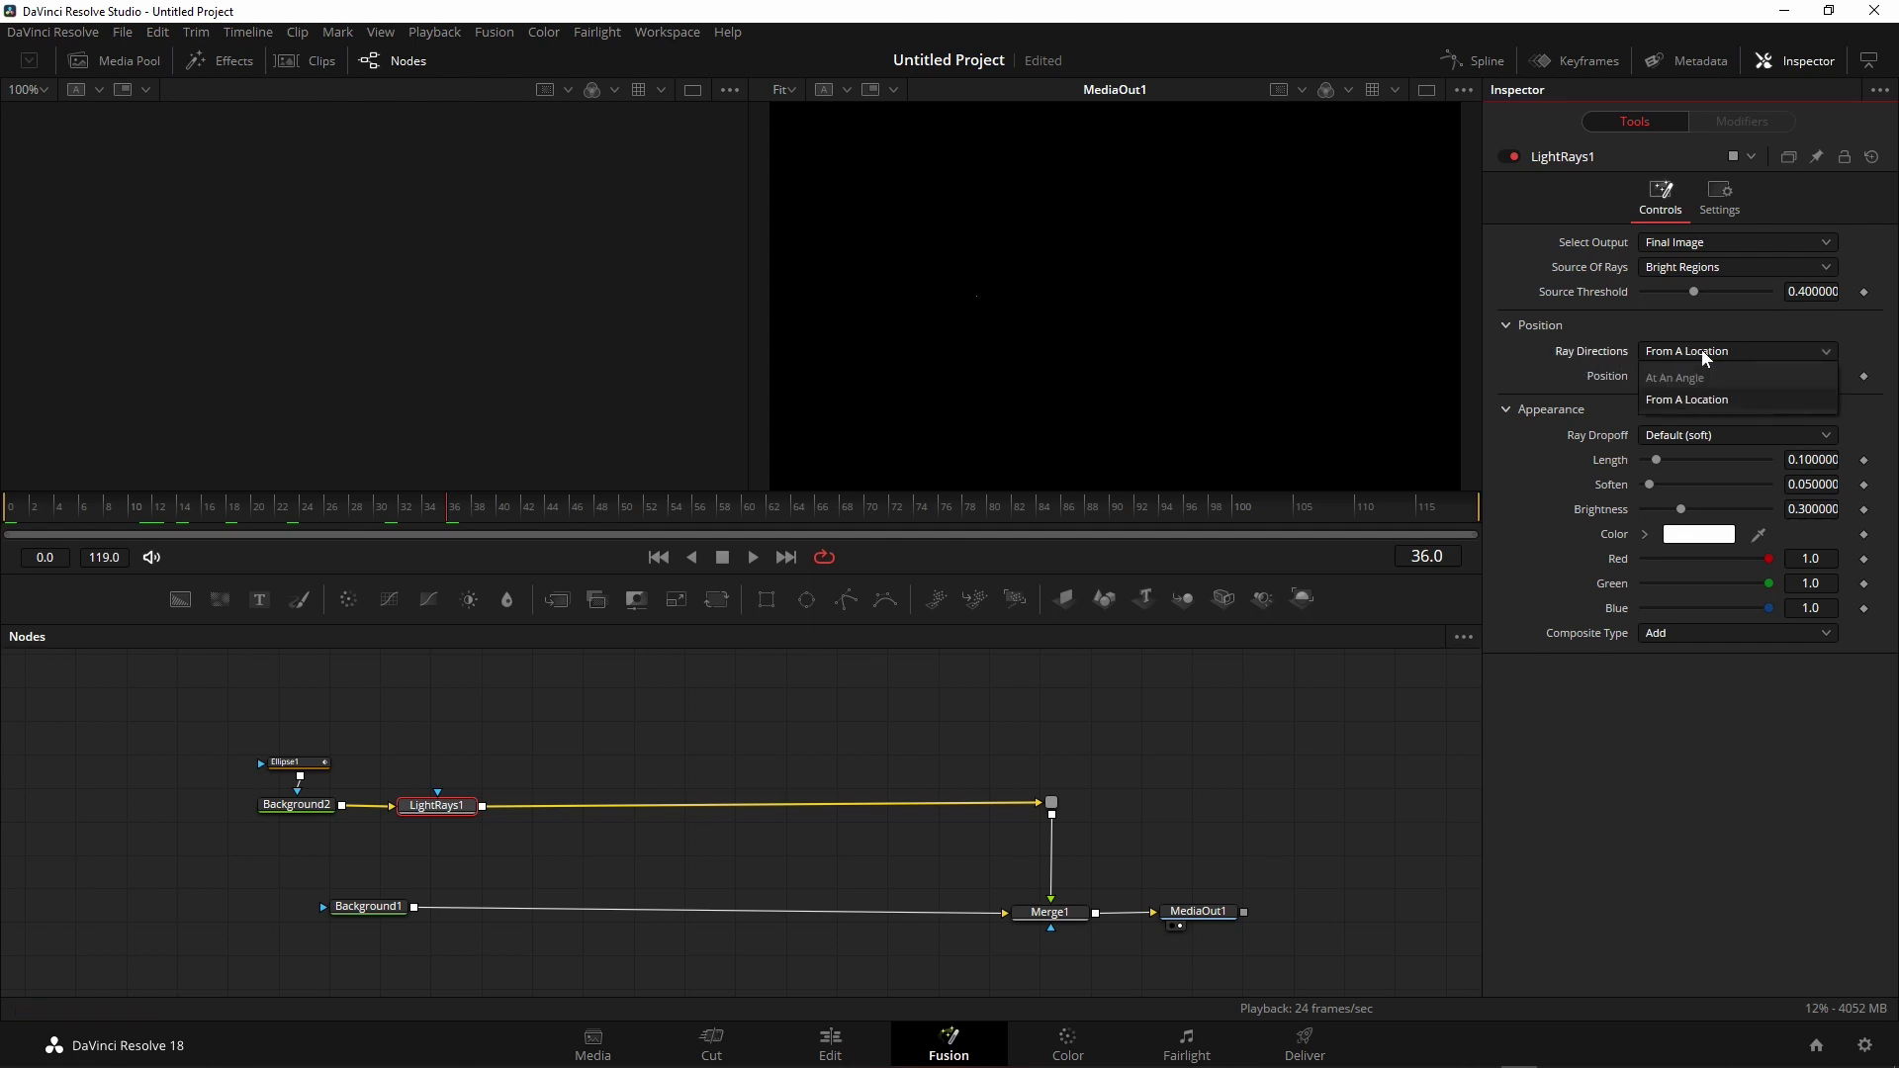
left_click(1682, 376)
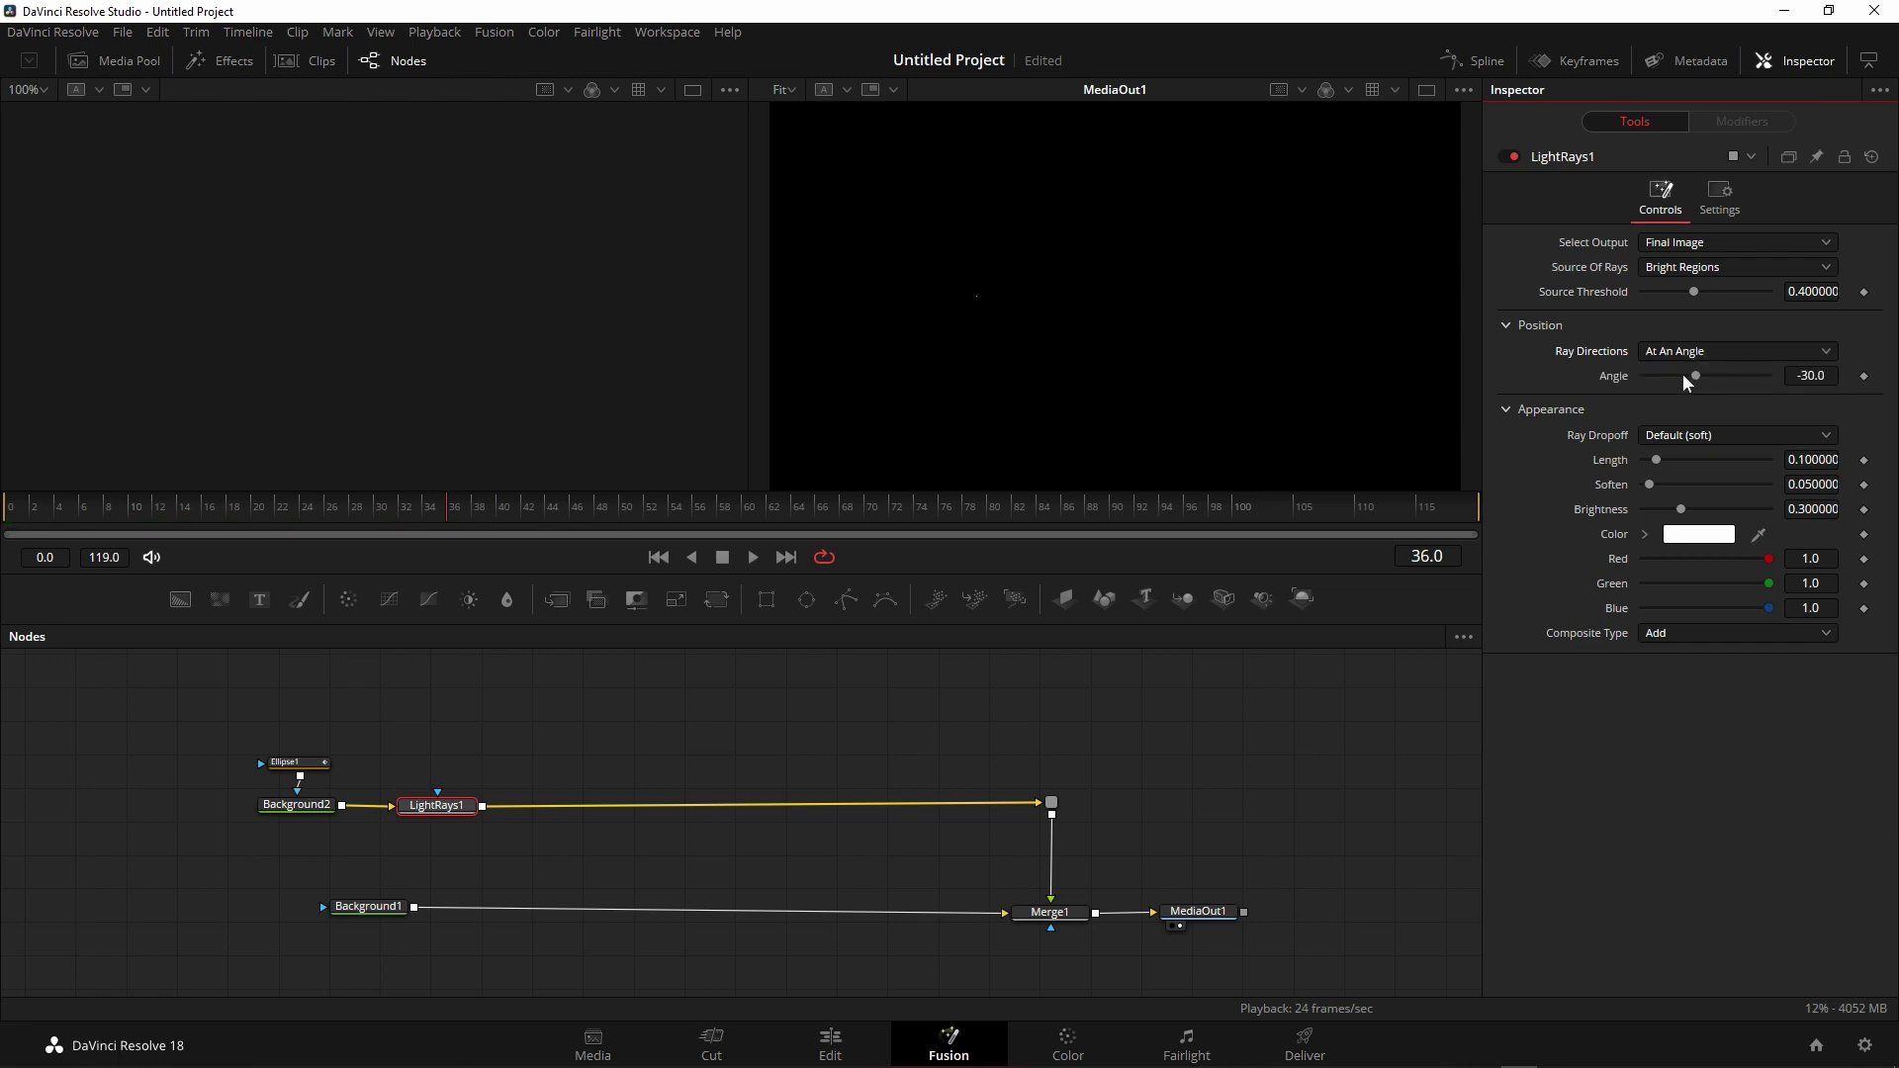
left_click(1825, 376)
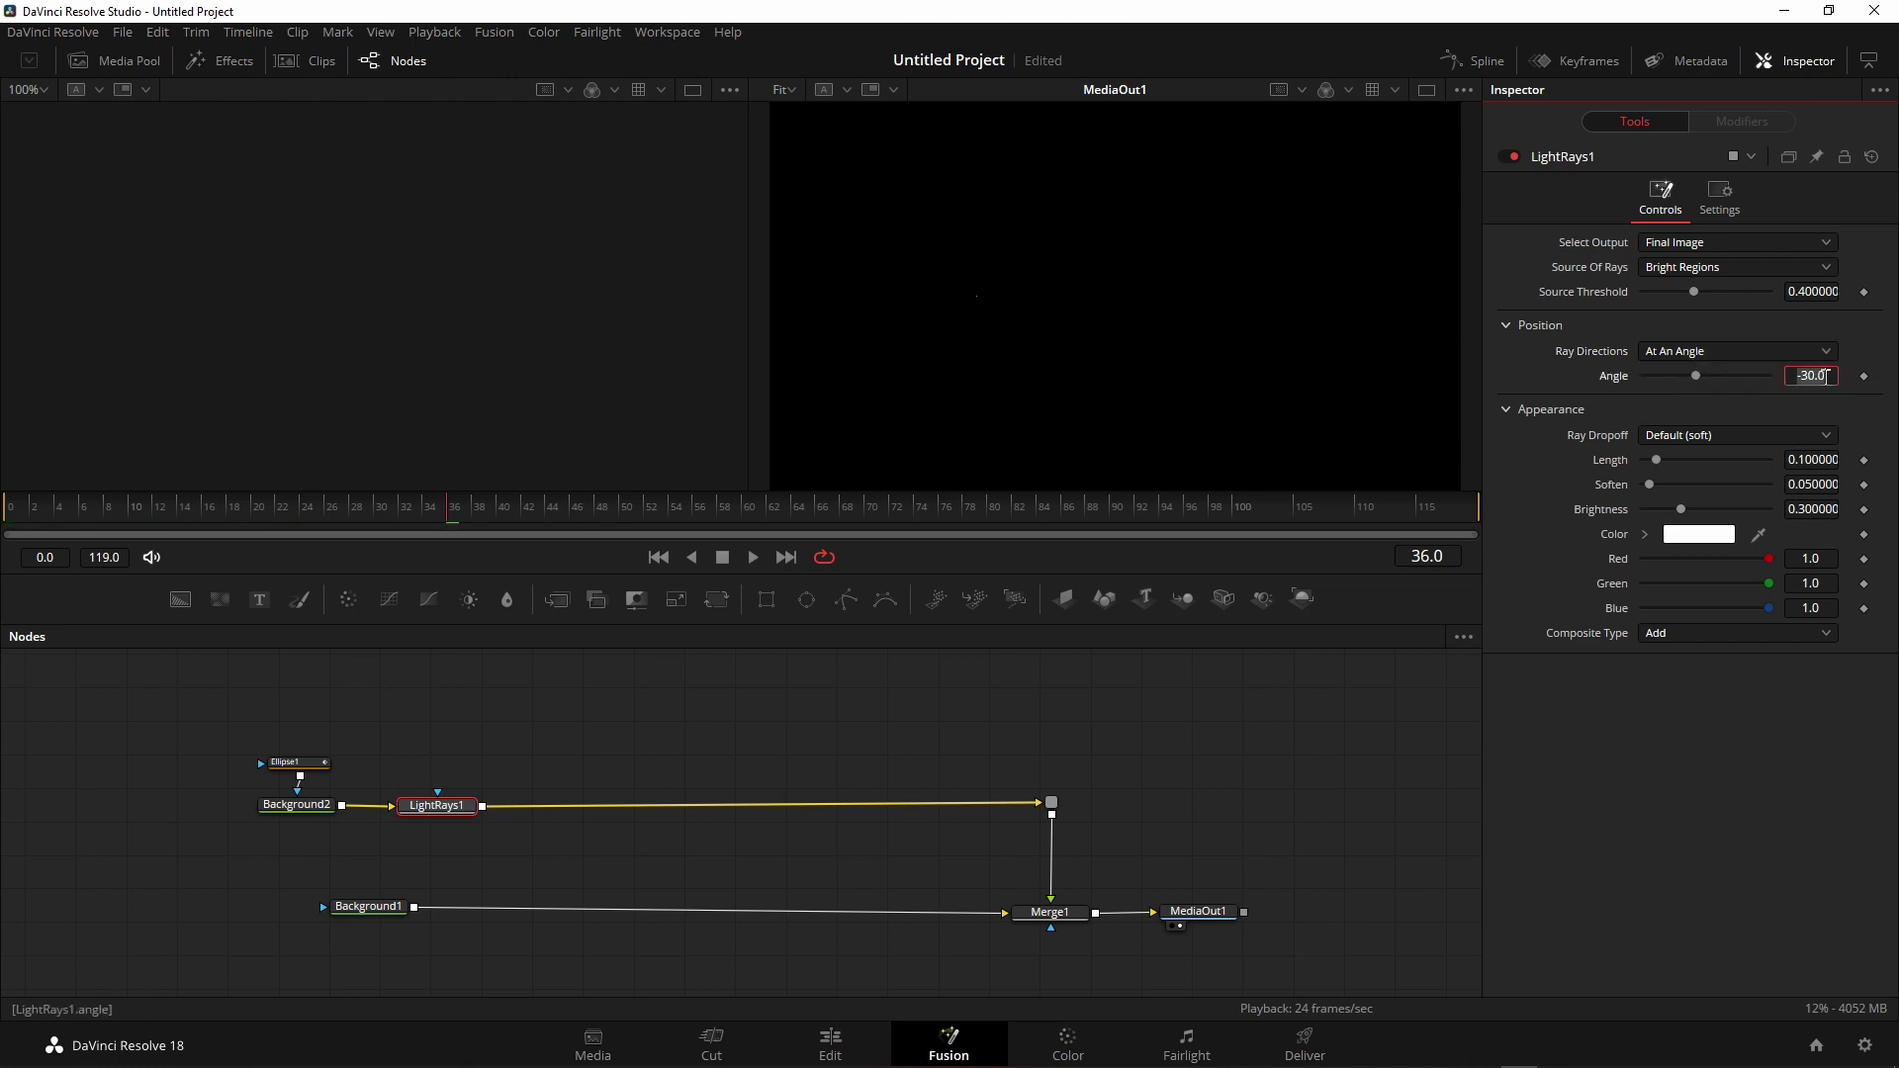
type("90")
key("shift+Tab")
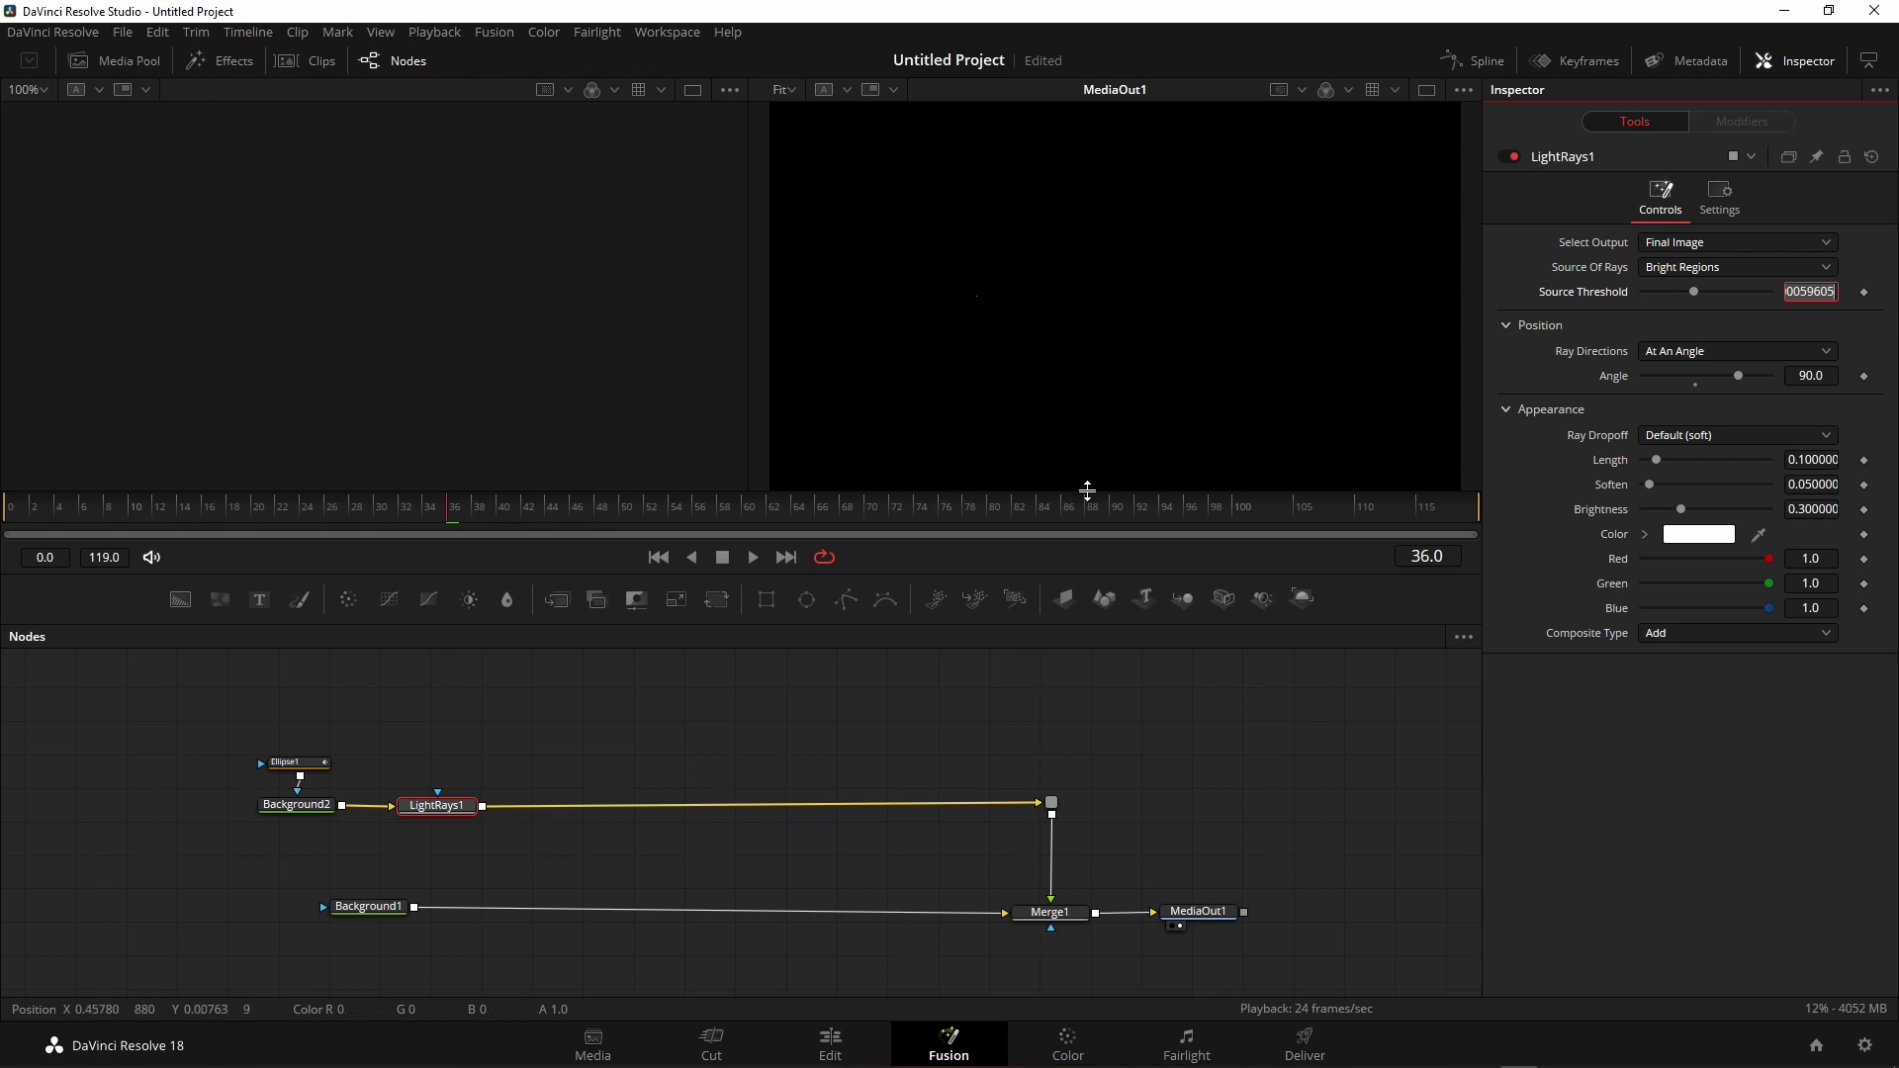
- Set the ray dropoff of LightRays1 to CCD Bloom Soft and its length to 0.968
left_click(1721, 433)
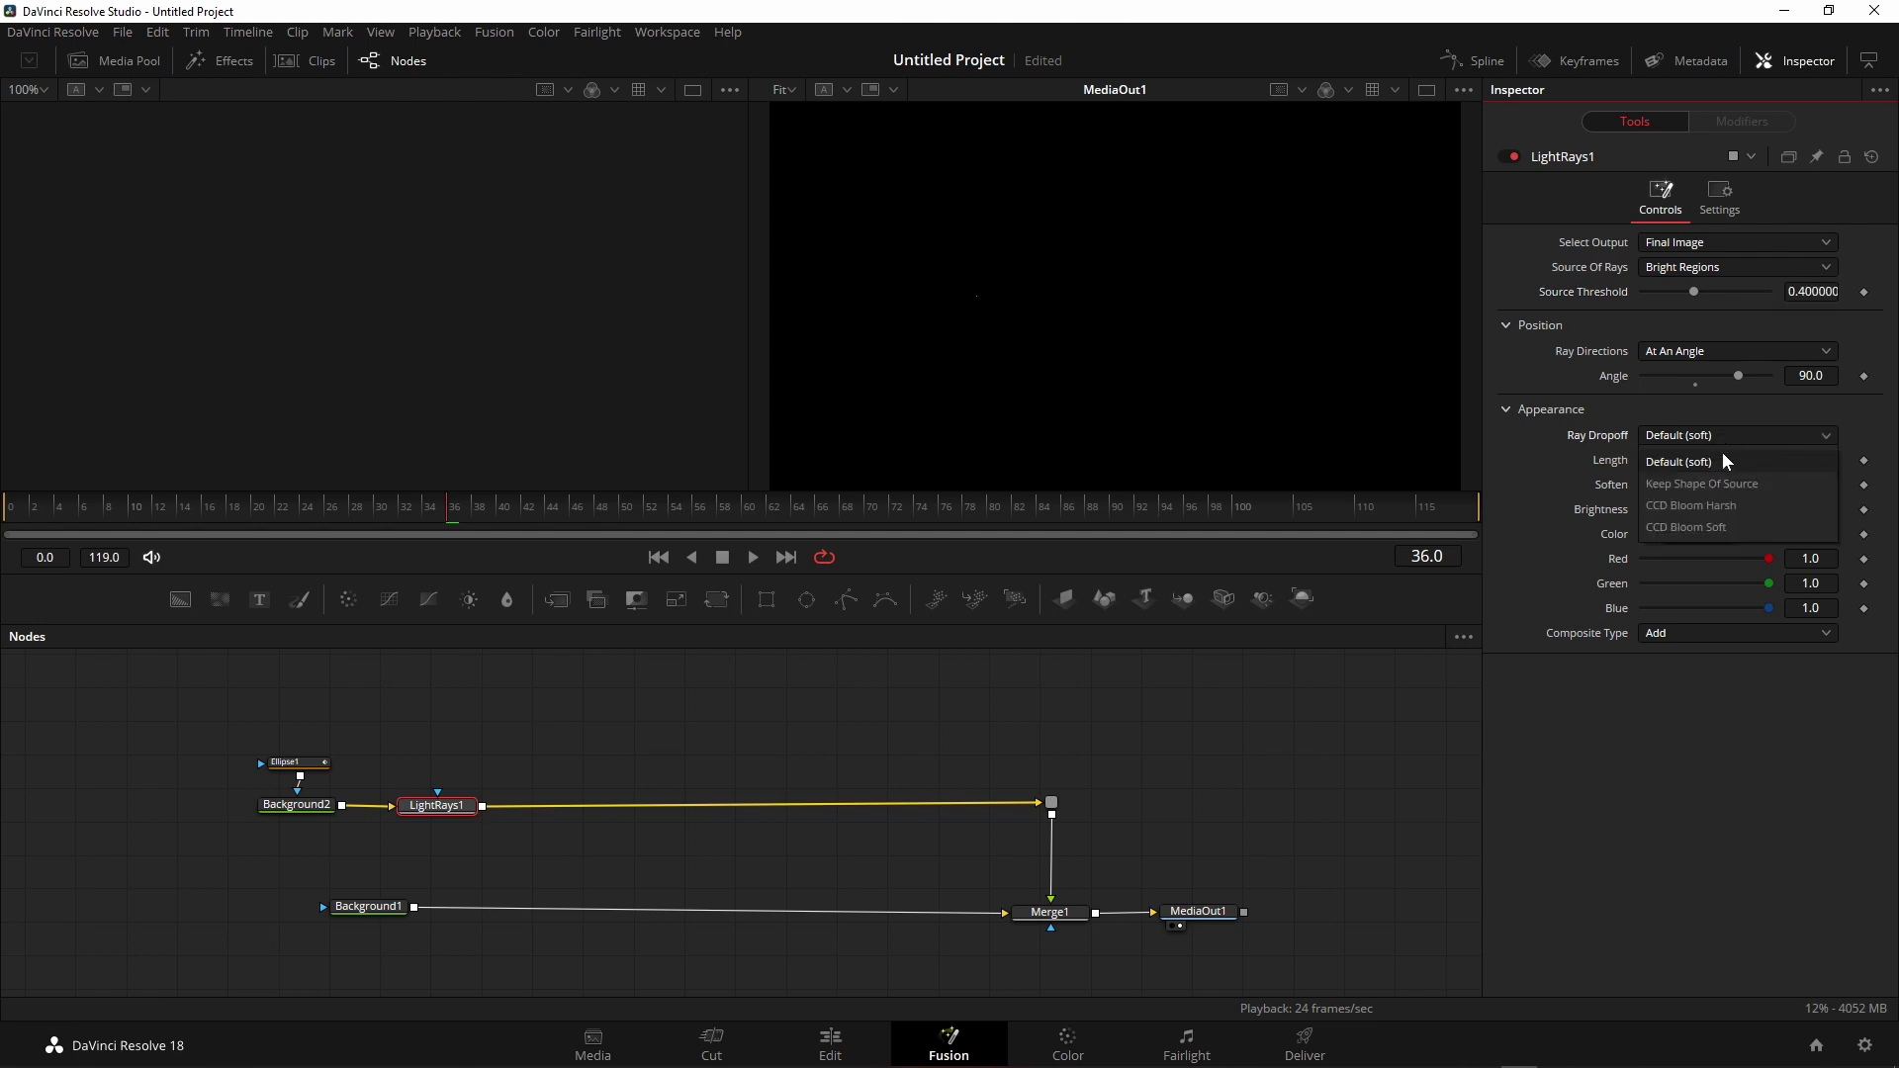
left_click(1692, 527)
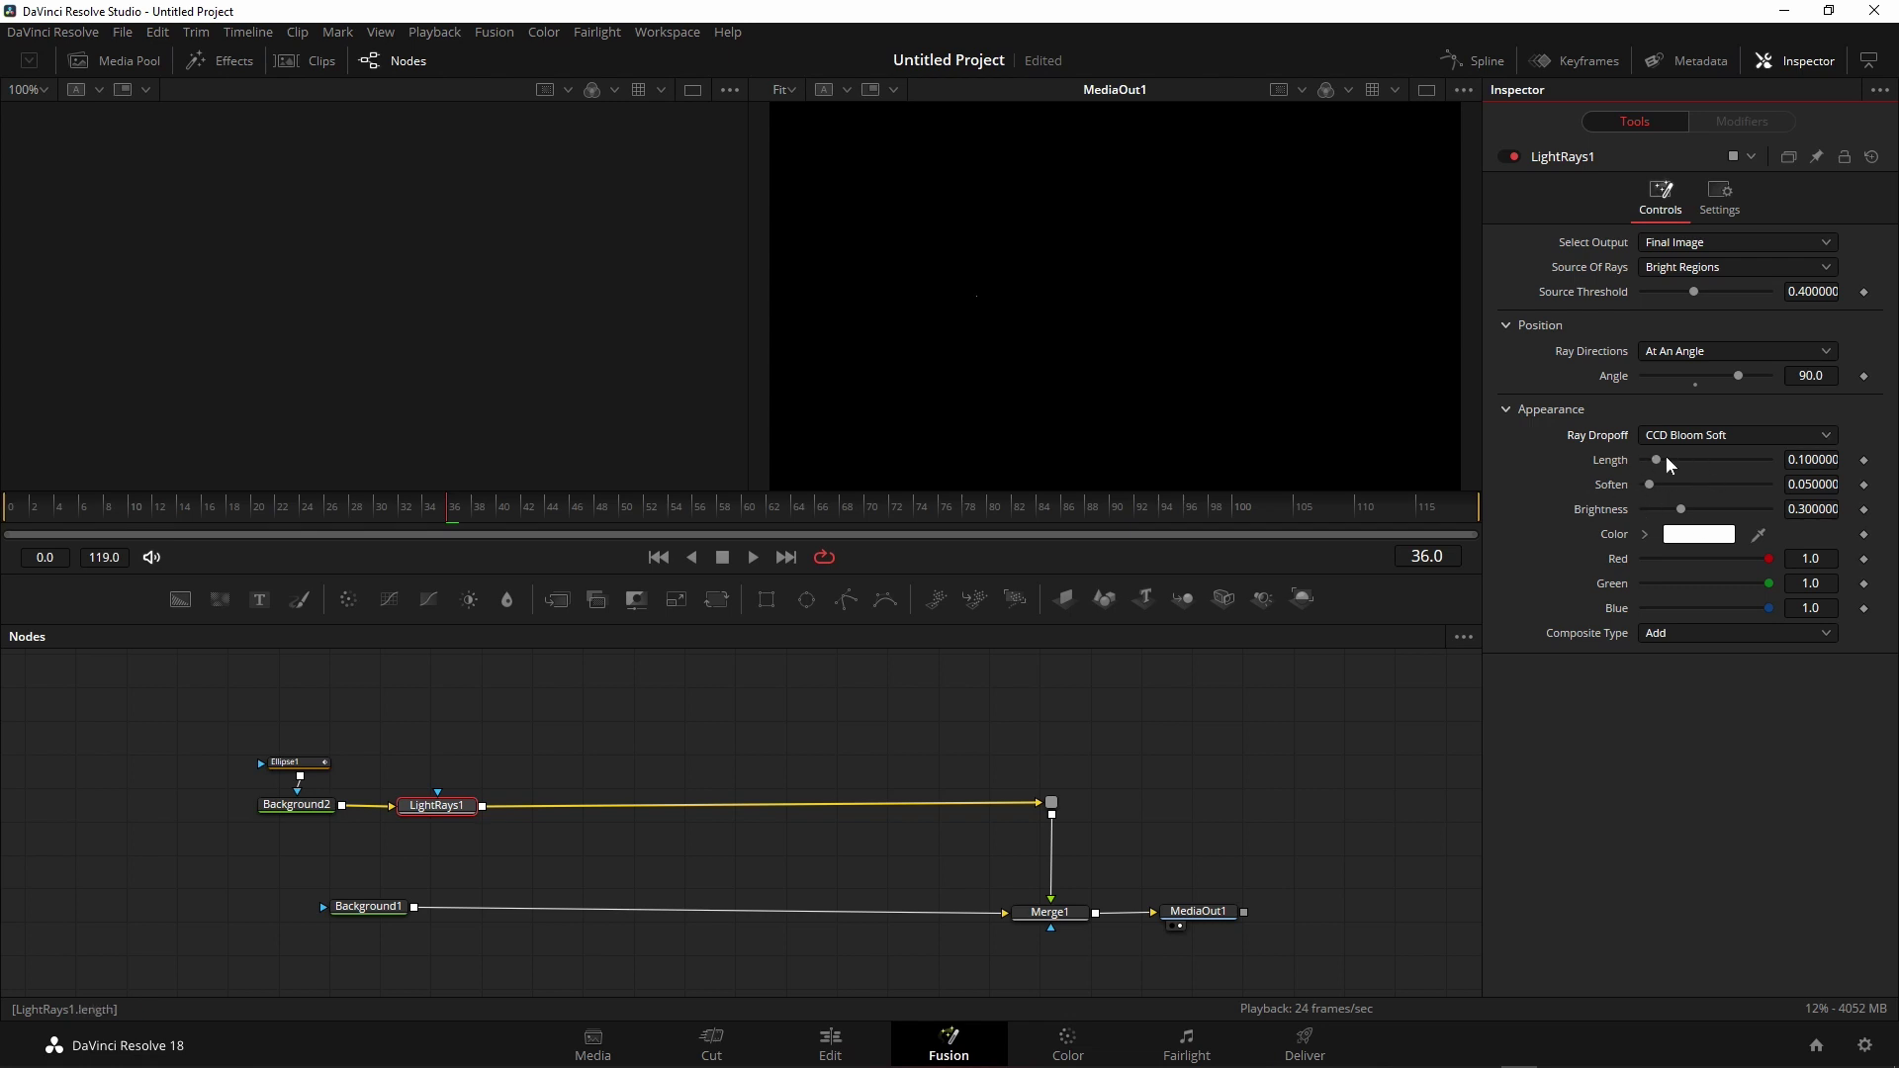
left_click(1816, 460)
double_click(1817, 460)
type("0")
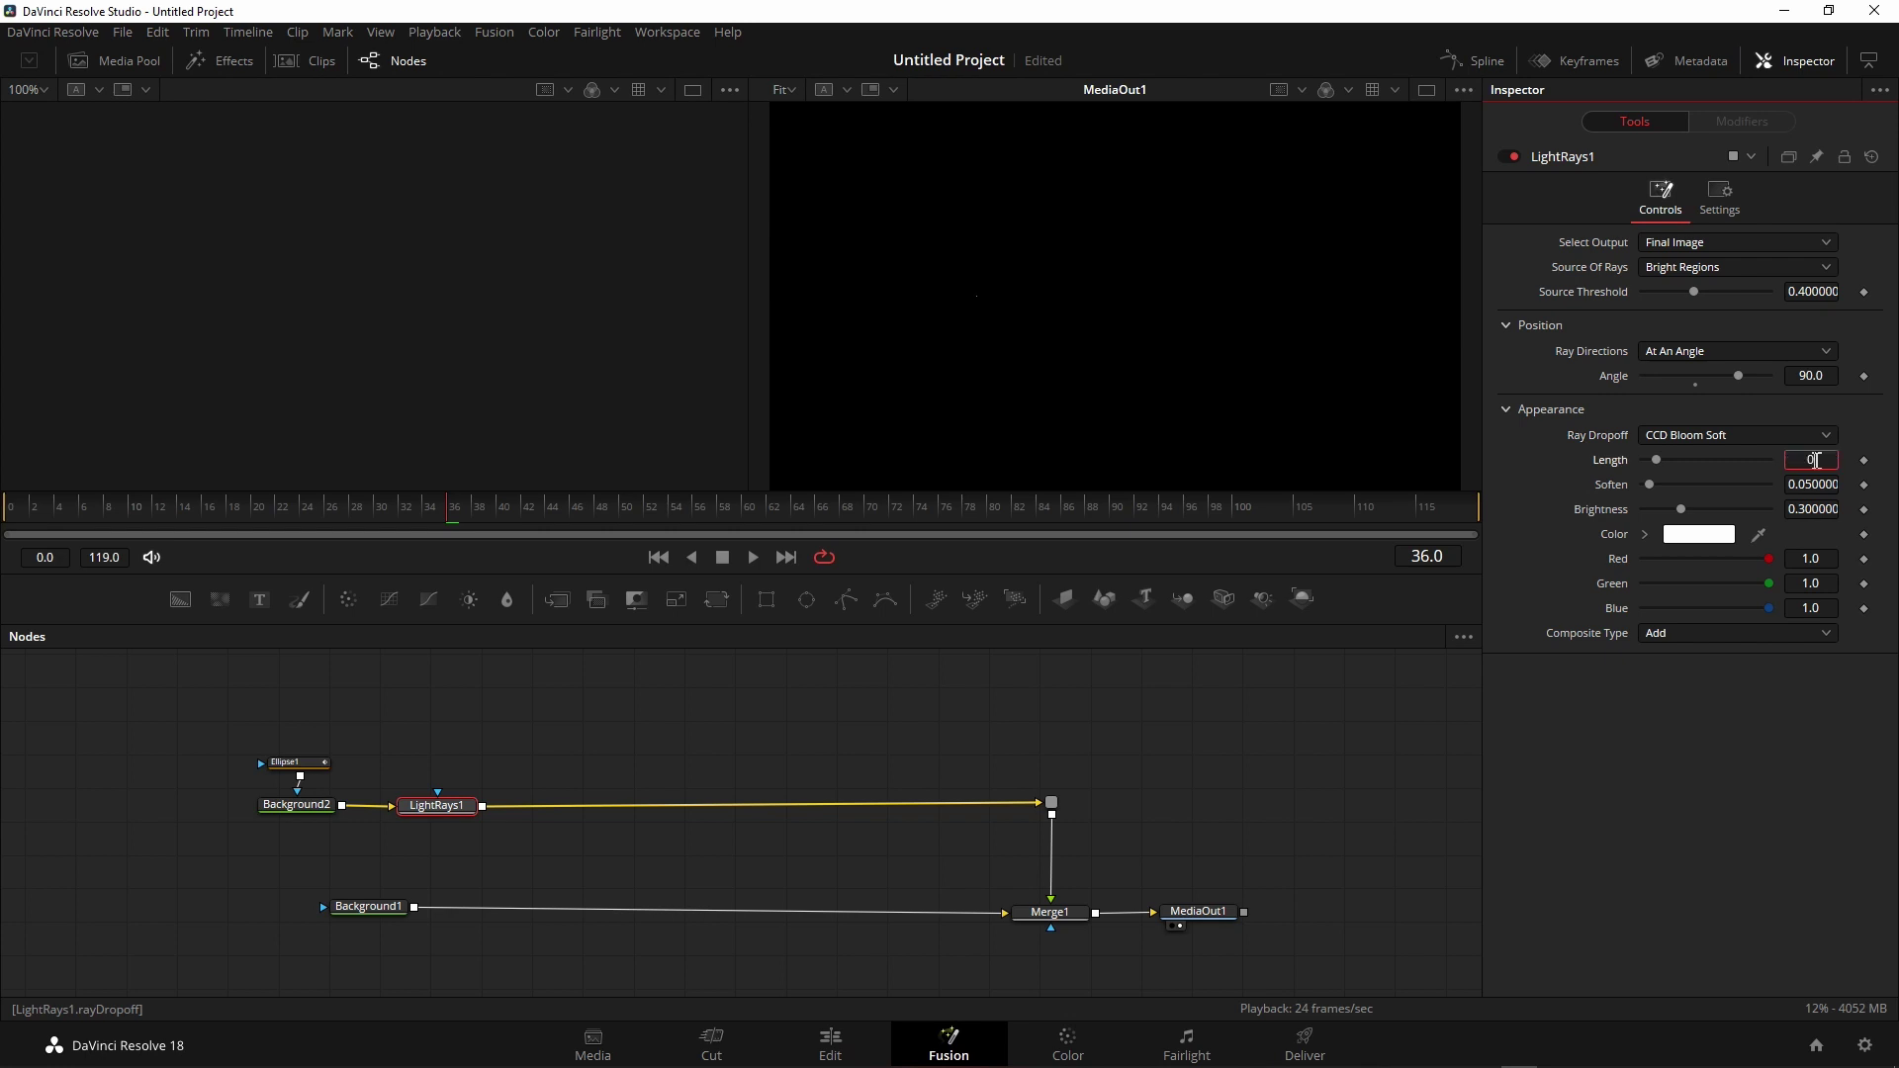
type(".968")
- Set the soften value of LightRays1 to 0 and its brightness to 1
left_click(1815, 484)
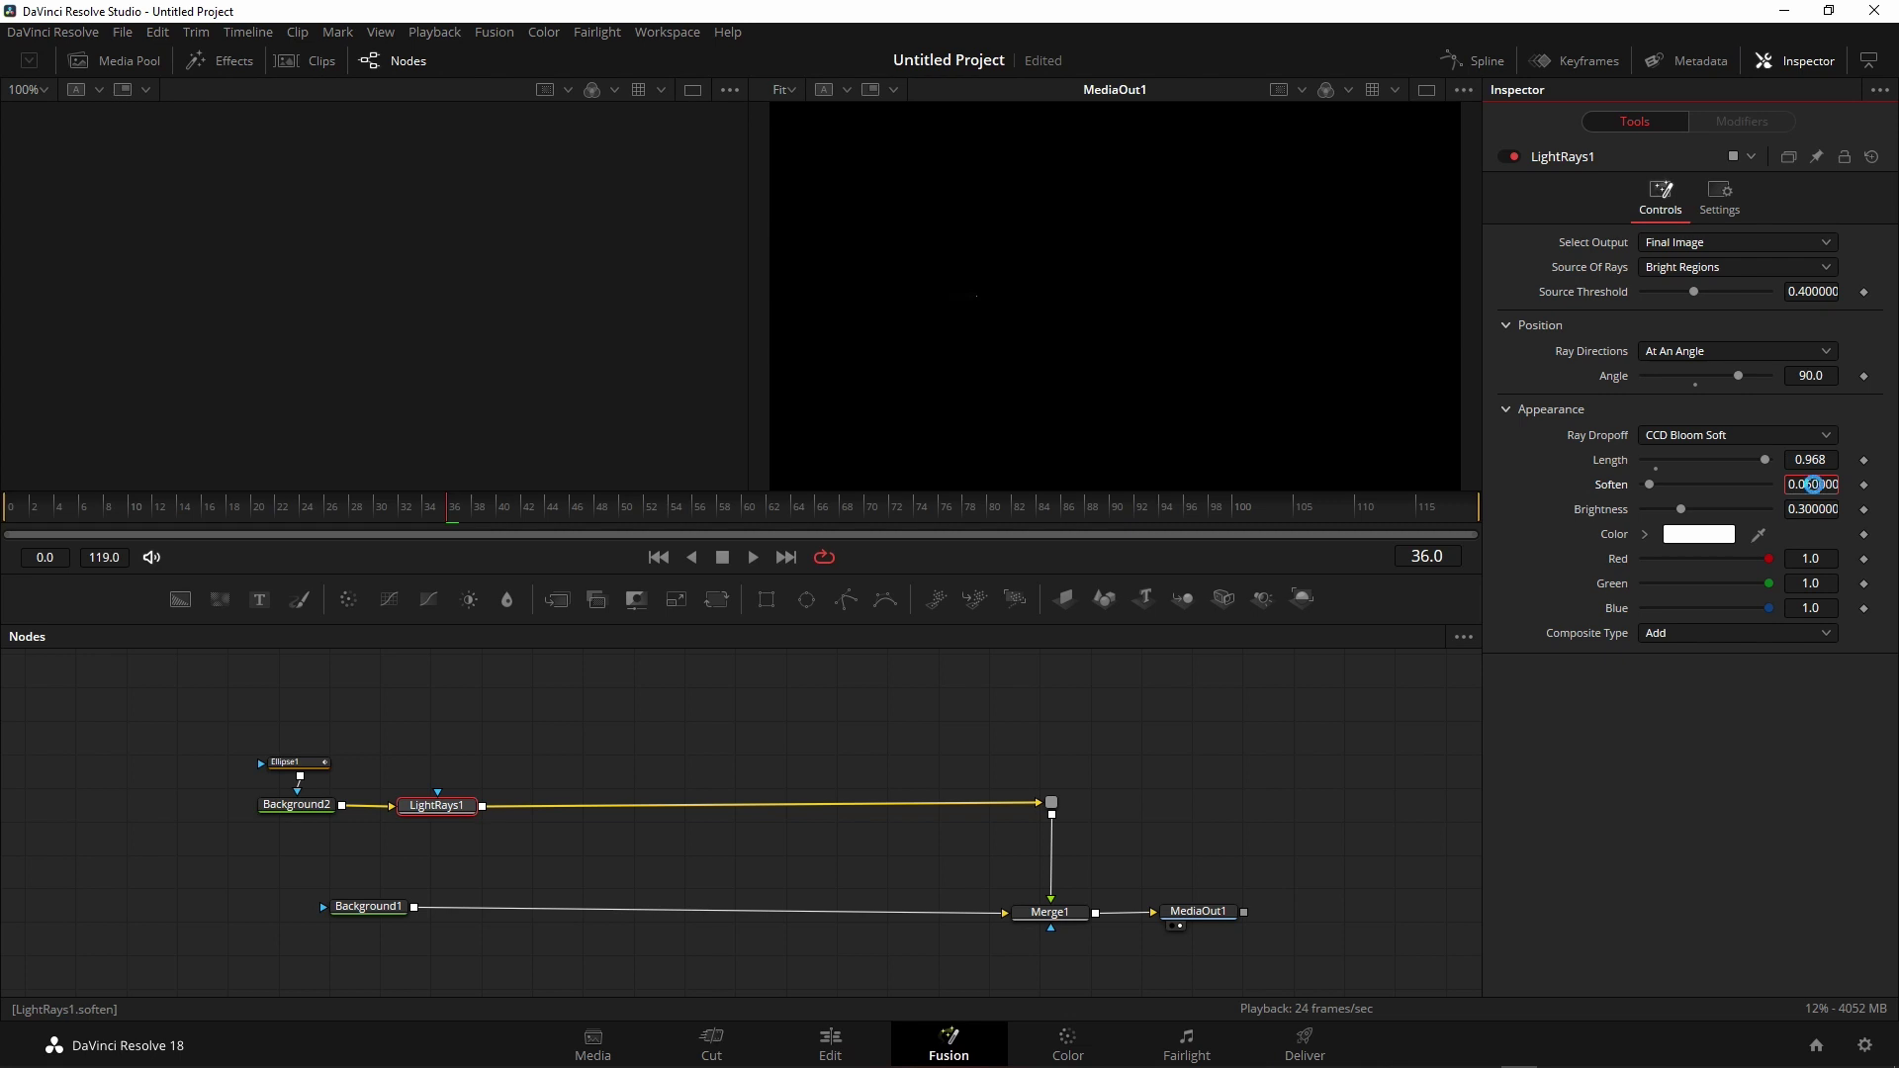
key("ctrl+s")
key("Return")
key("Tab")
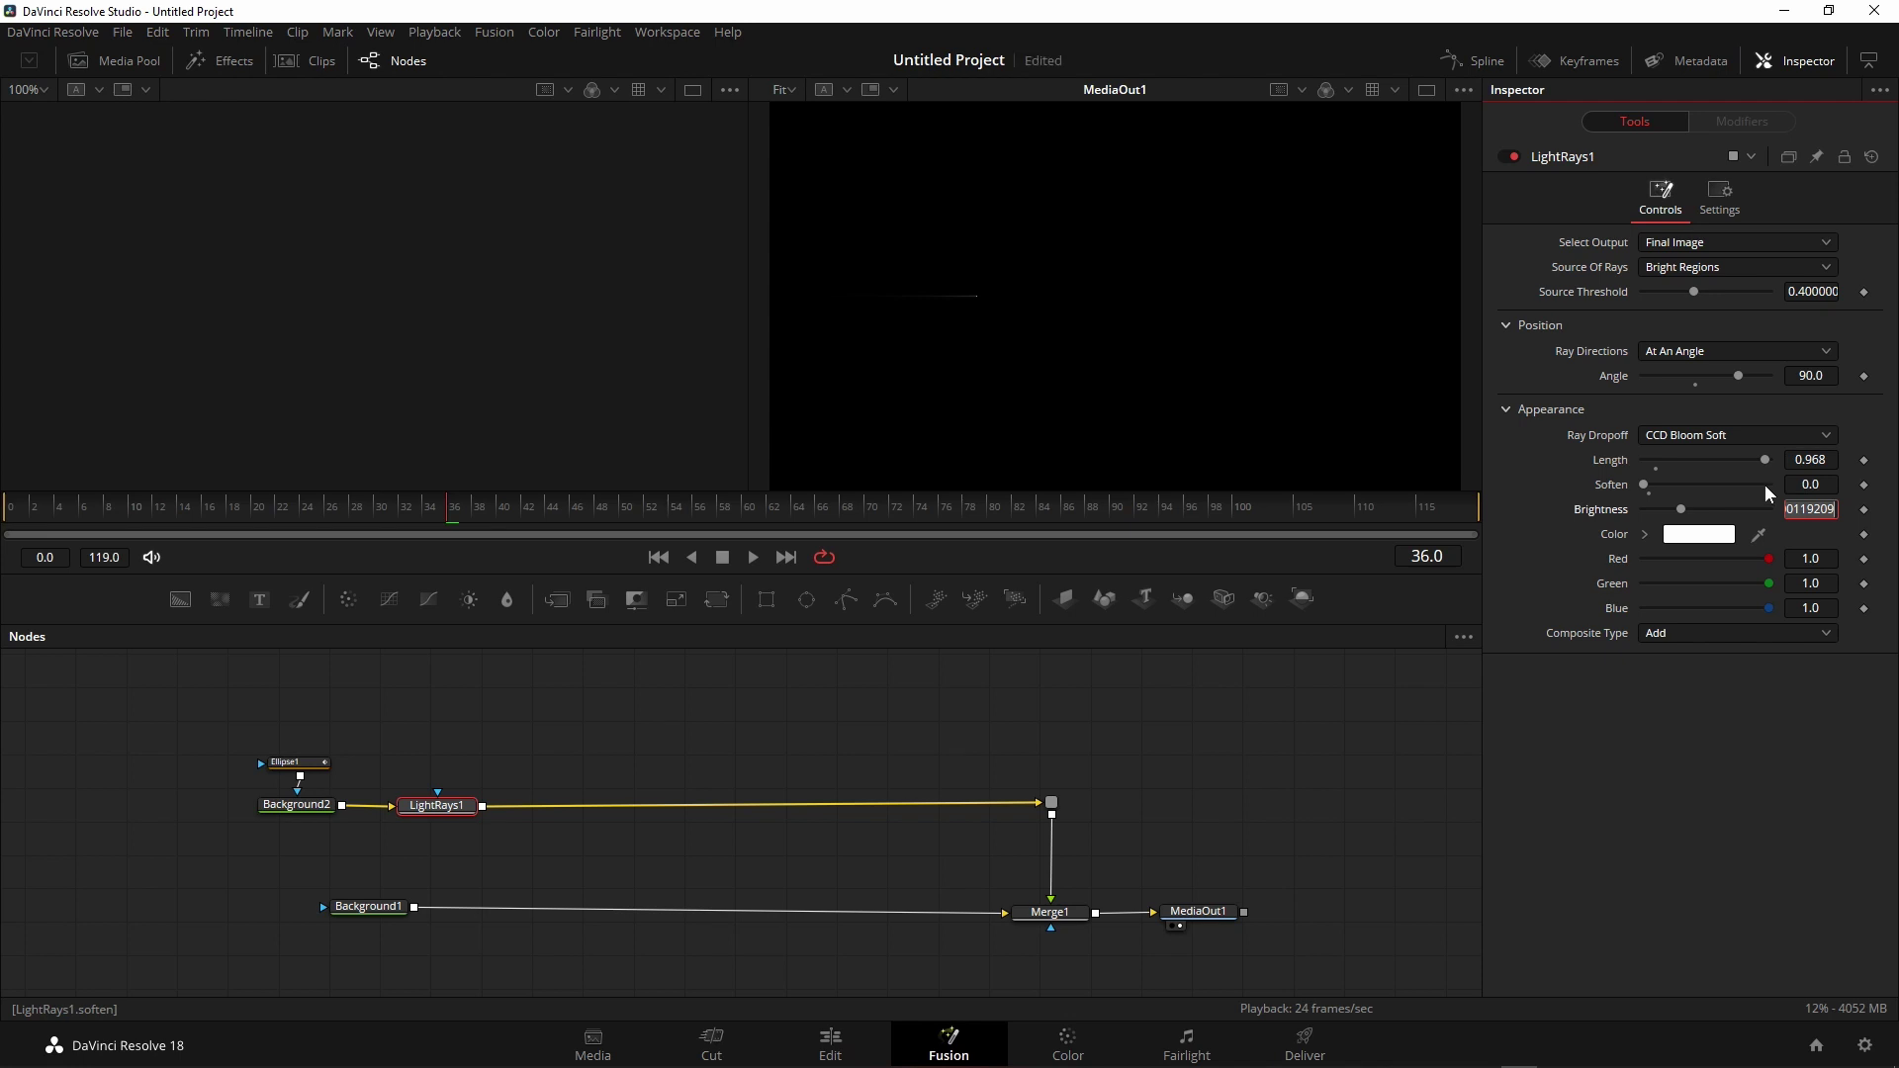
key("Return")
left_click(1811, 512)
type("1")
key("Tab")
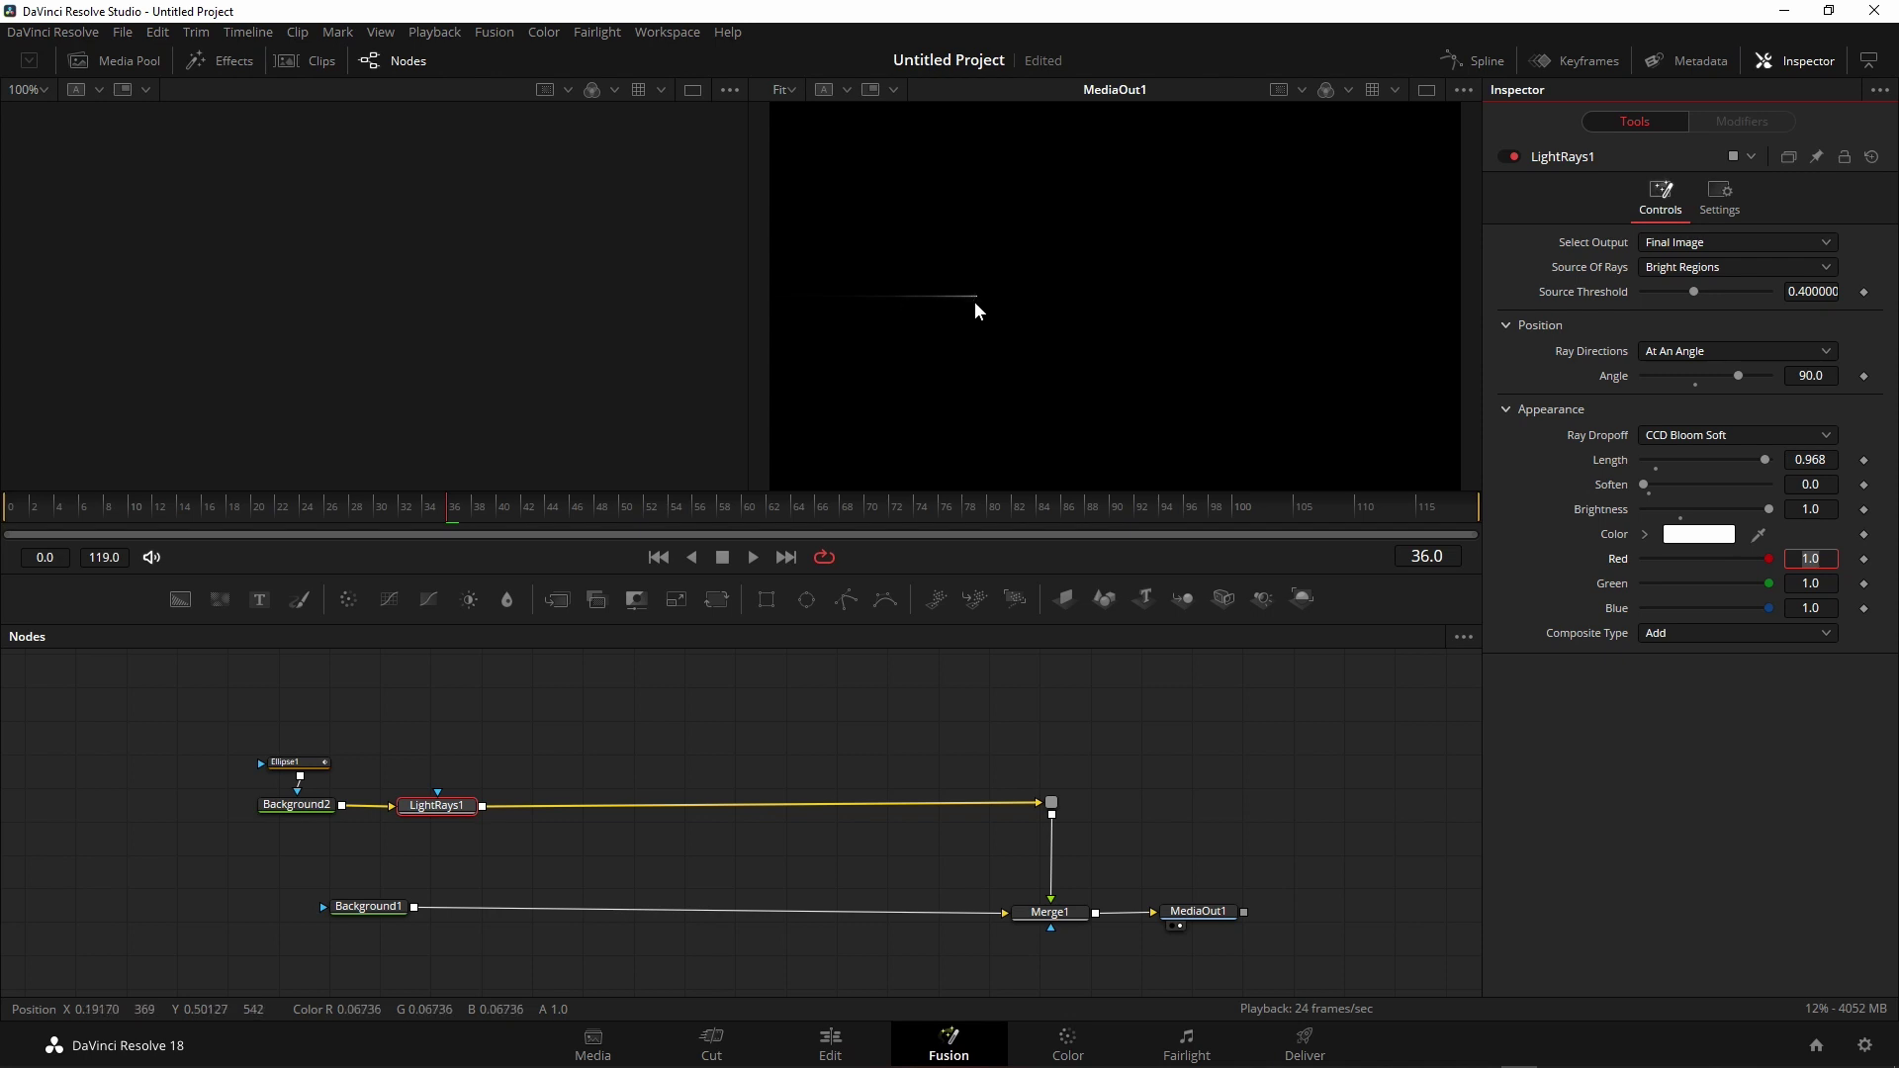
- Examine the light trail behind the ellipse up close in the MediaOut1 viewer, and return the view to Fit
scroll(972, 297, "up", 5)
scroll(971, 297, "up", 2)
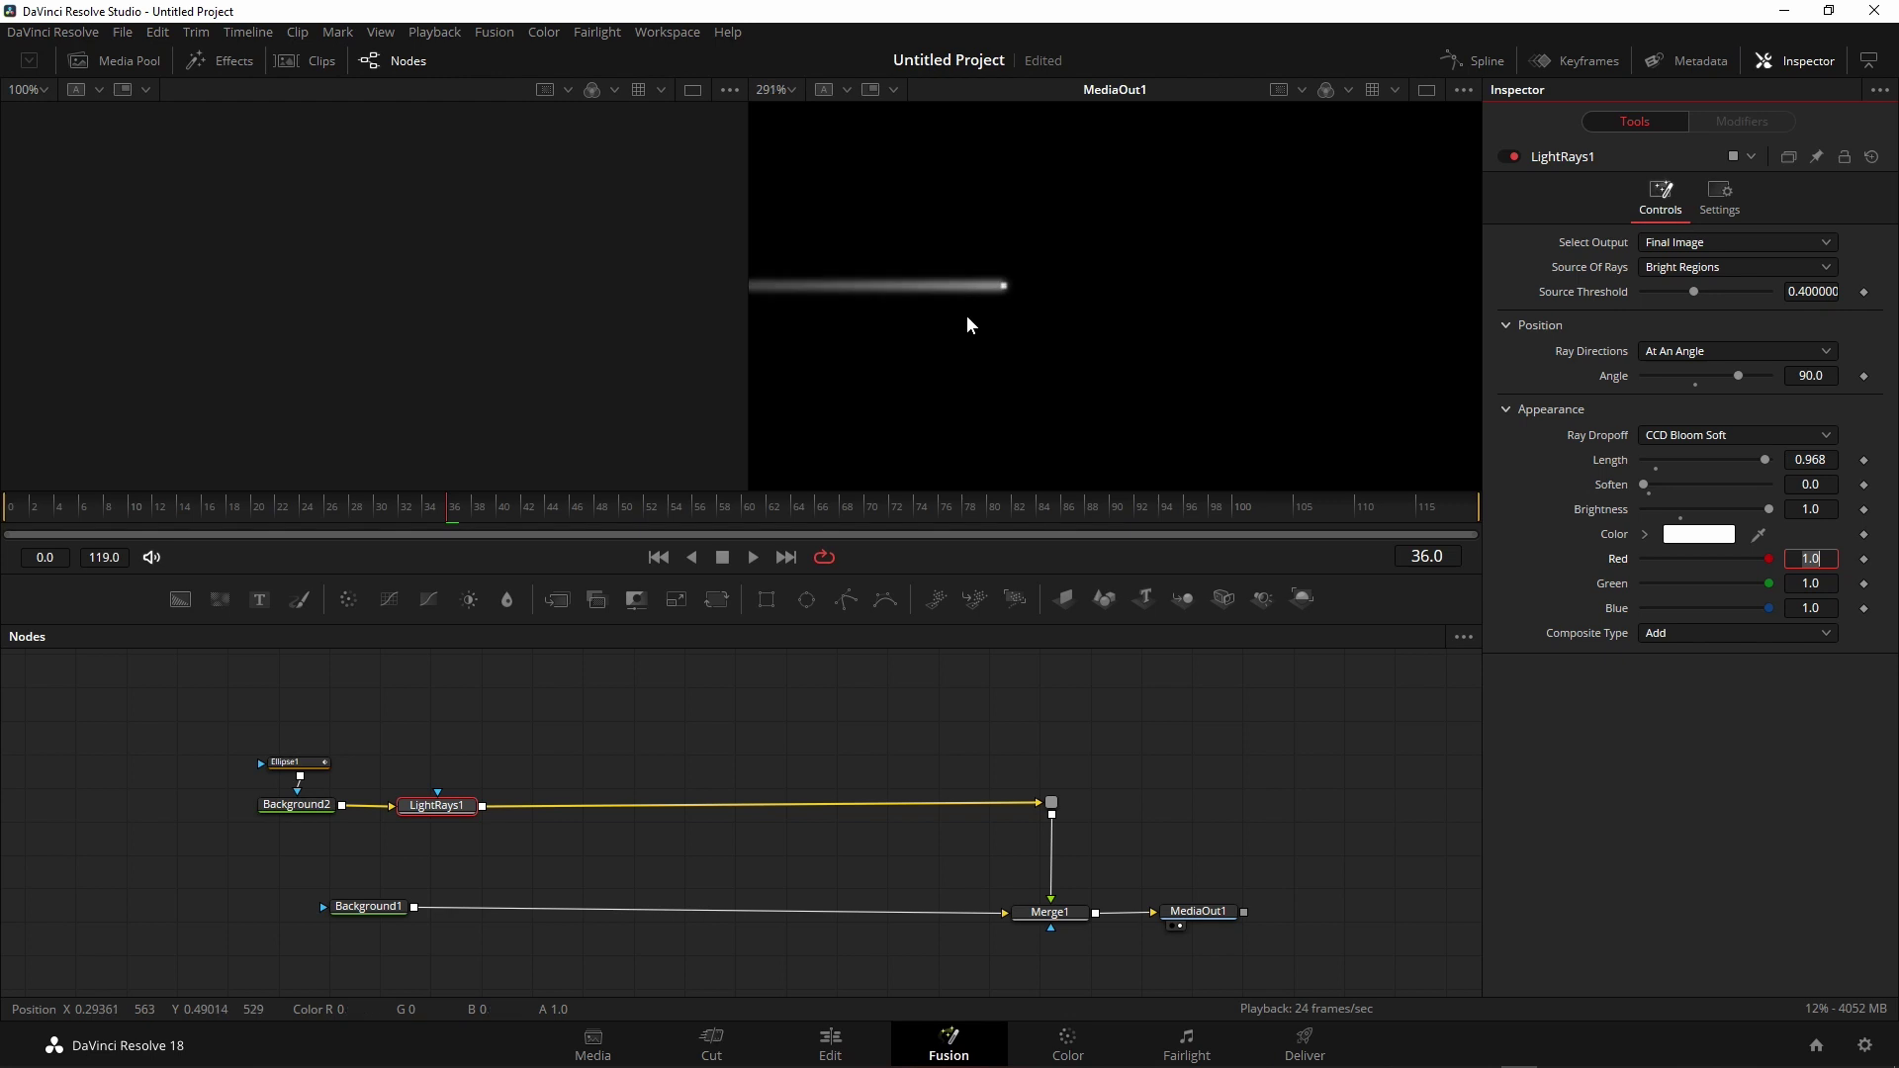
left_click_drag(965, 317, 1249, 320)
scroll(1228, 328, "down", 4)
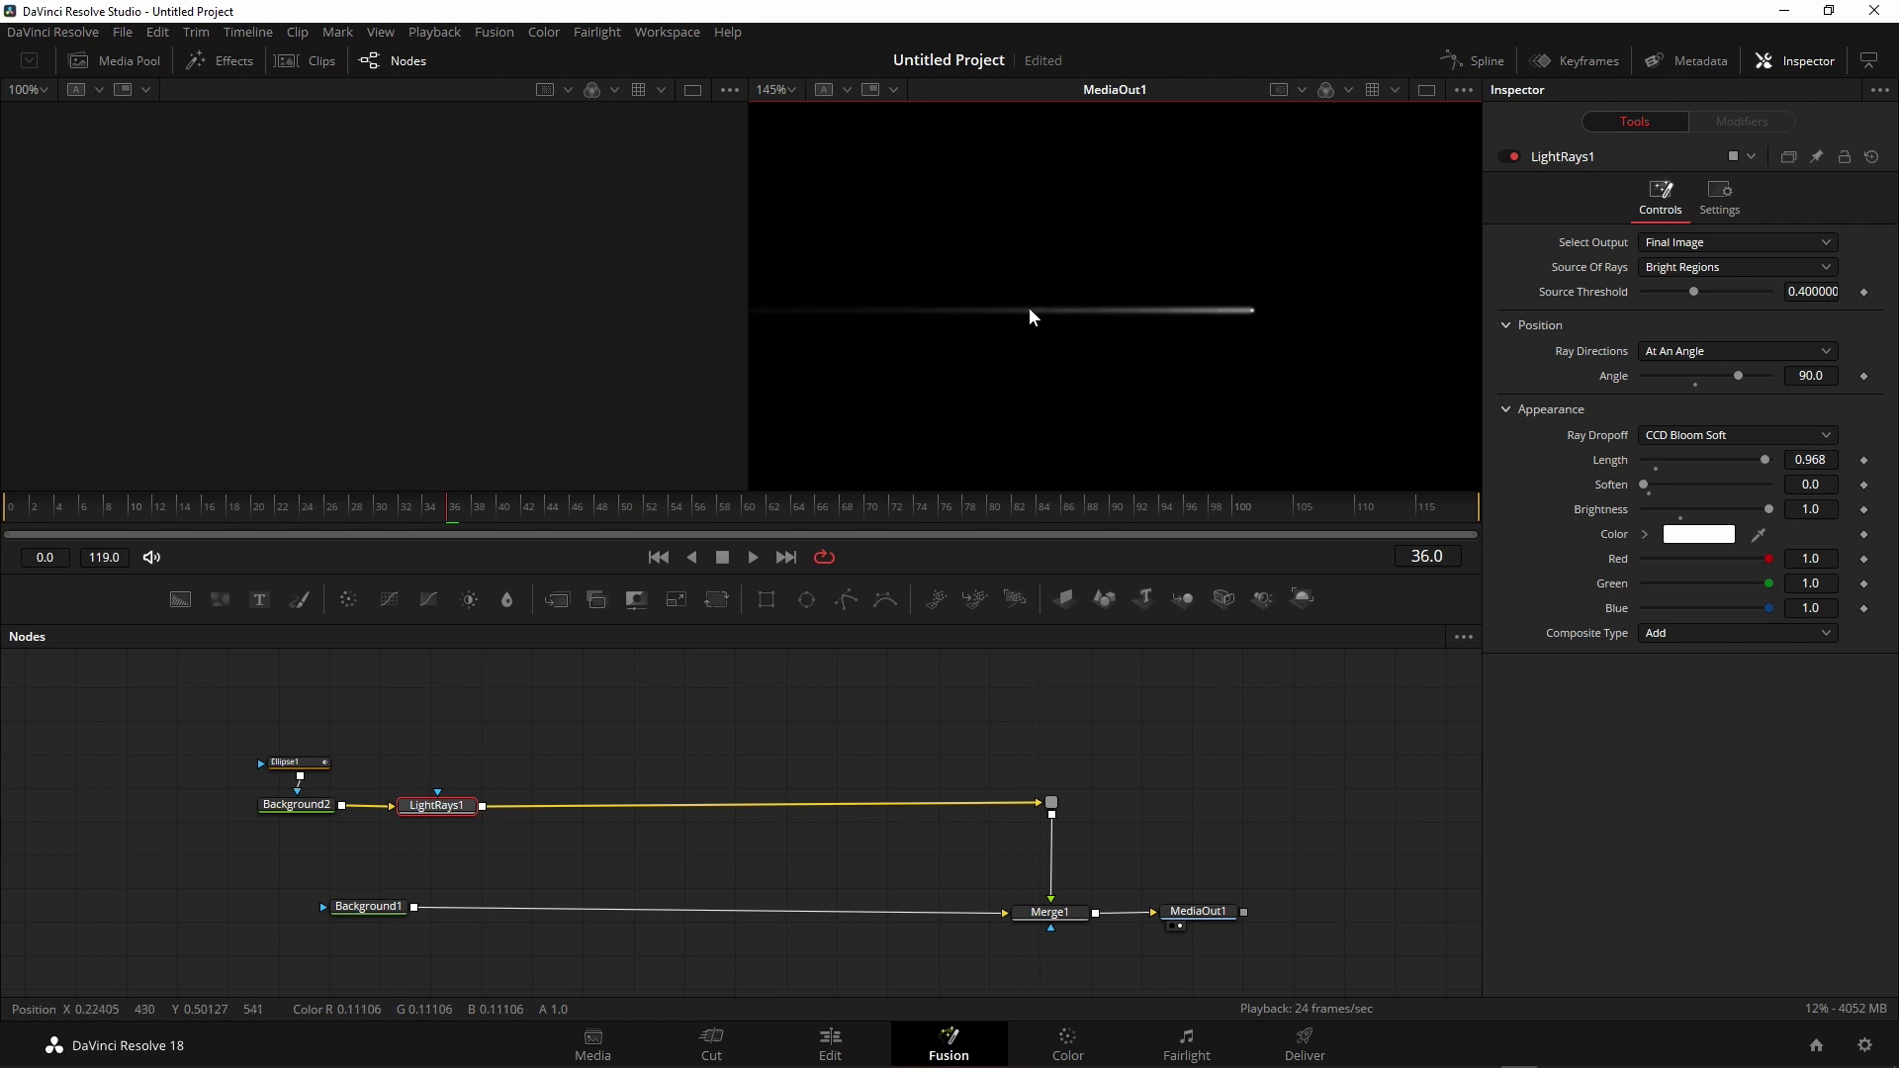
scroll(1185, 334, "down", 2)
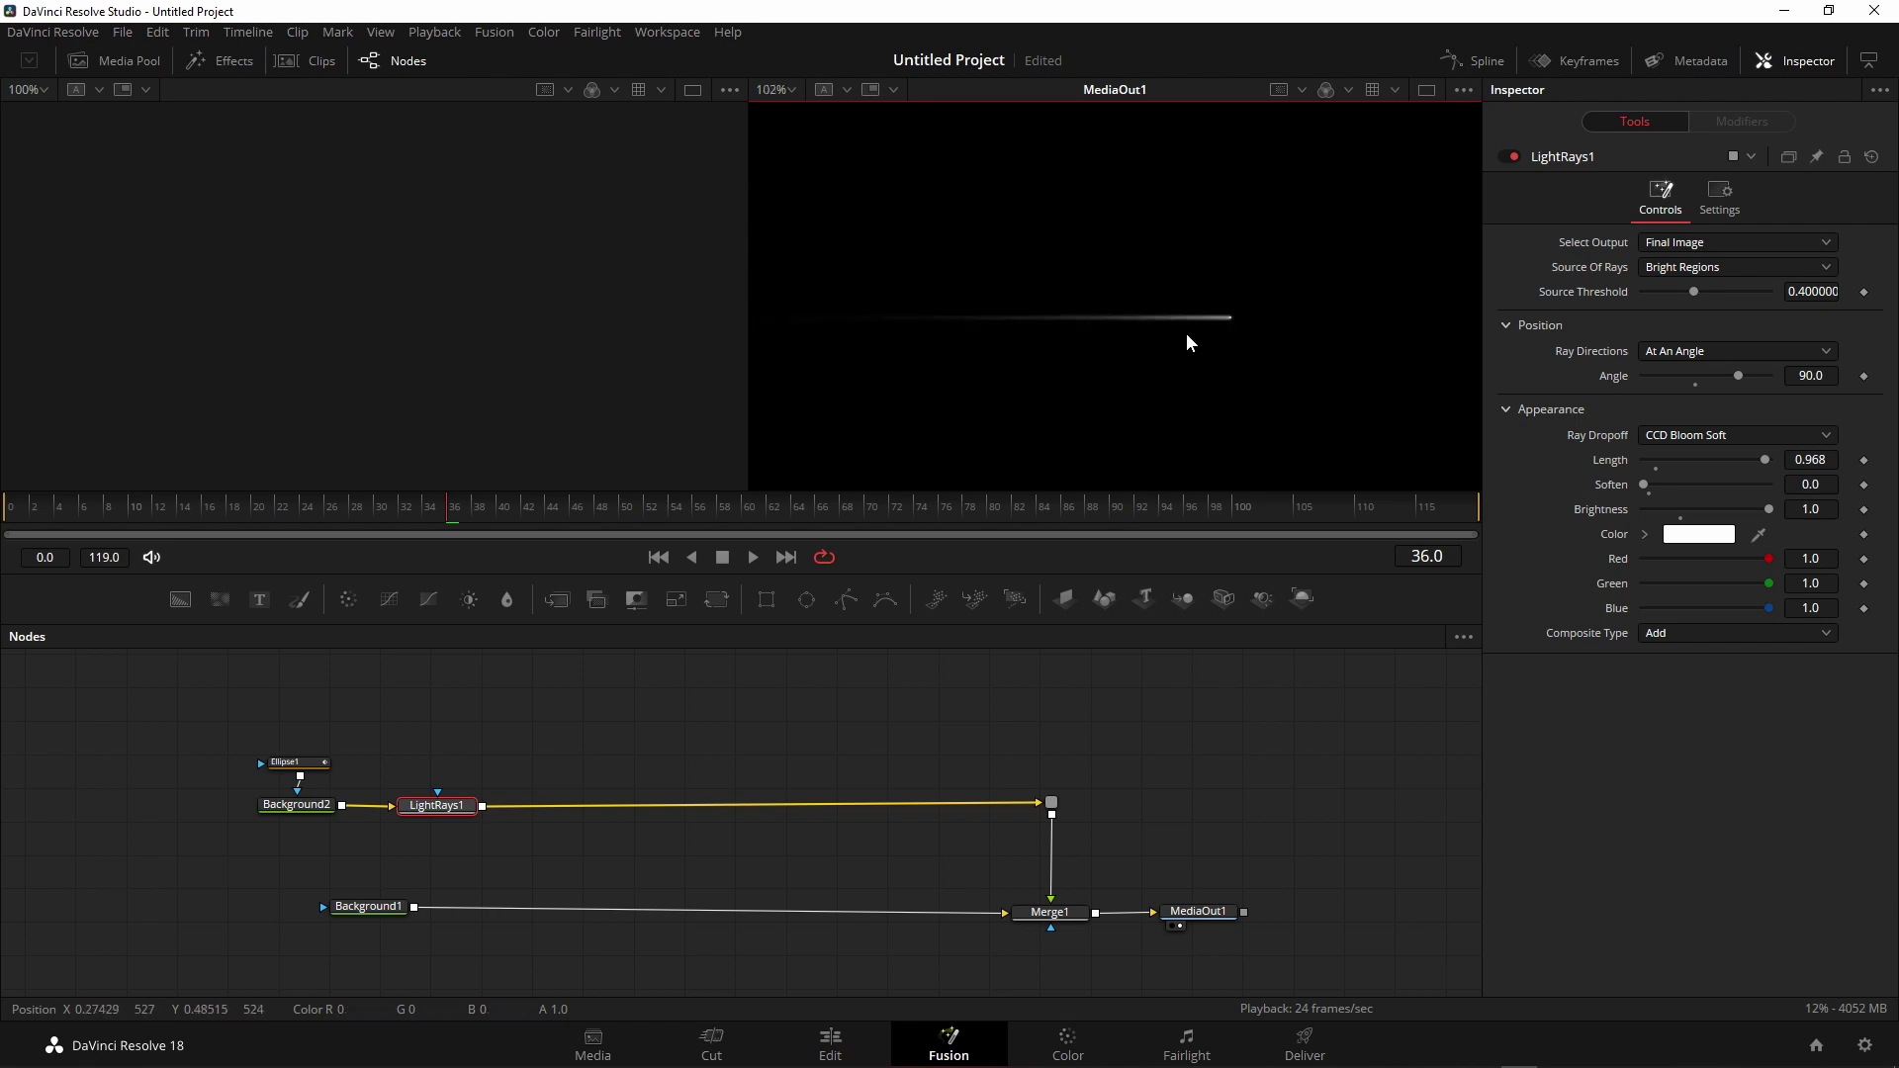
scroll(1187, 341, "down", 1)
left_click(792, 89)
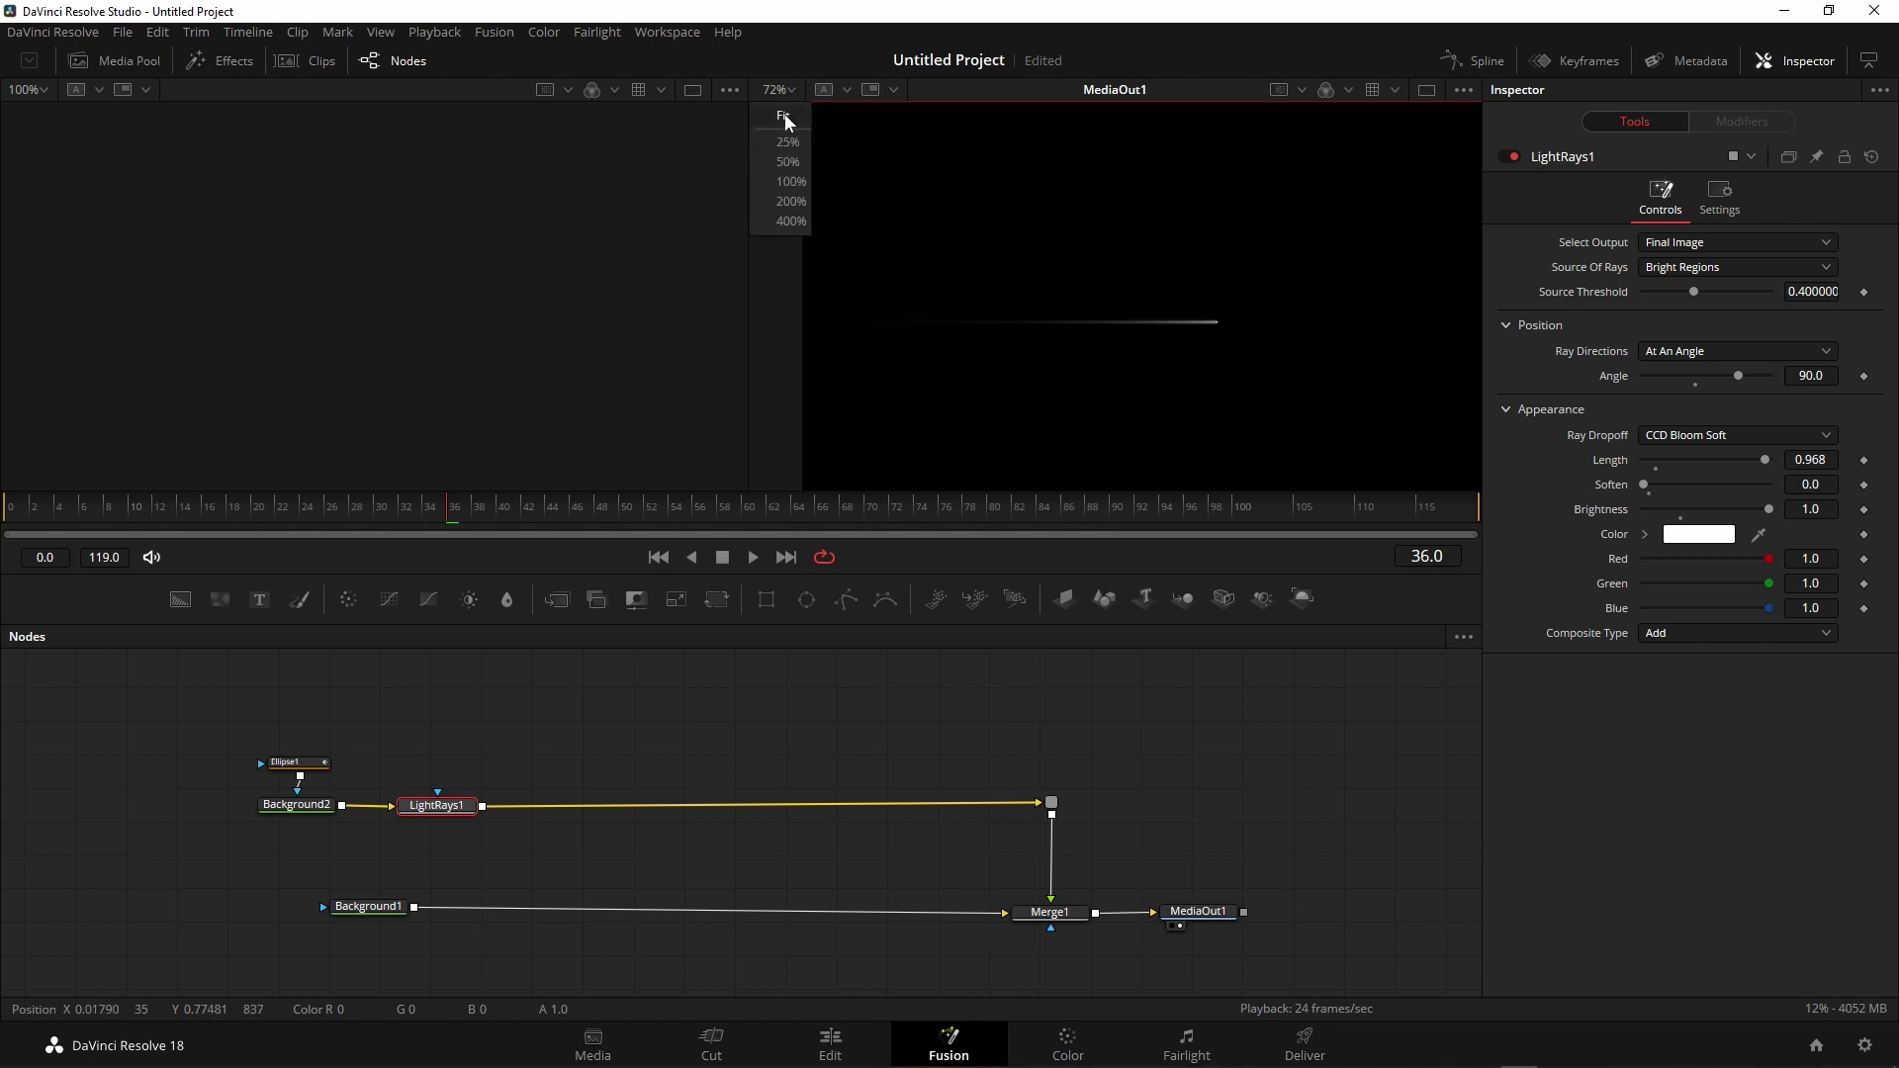
left_click(786, 115)
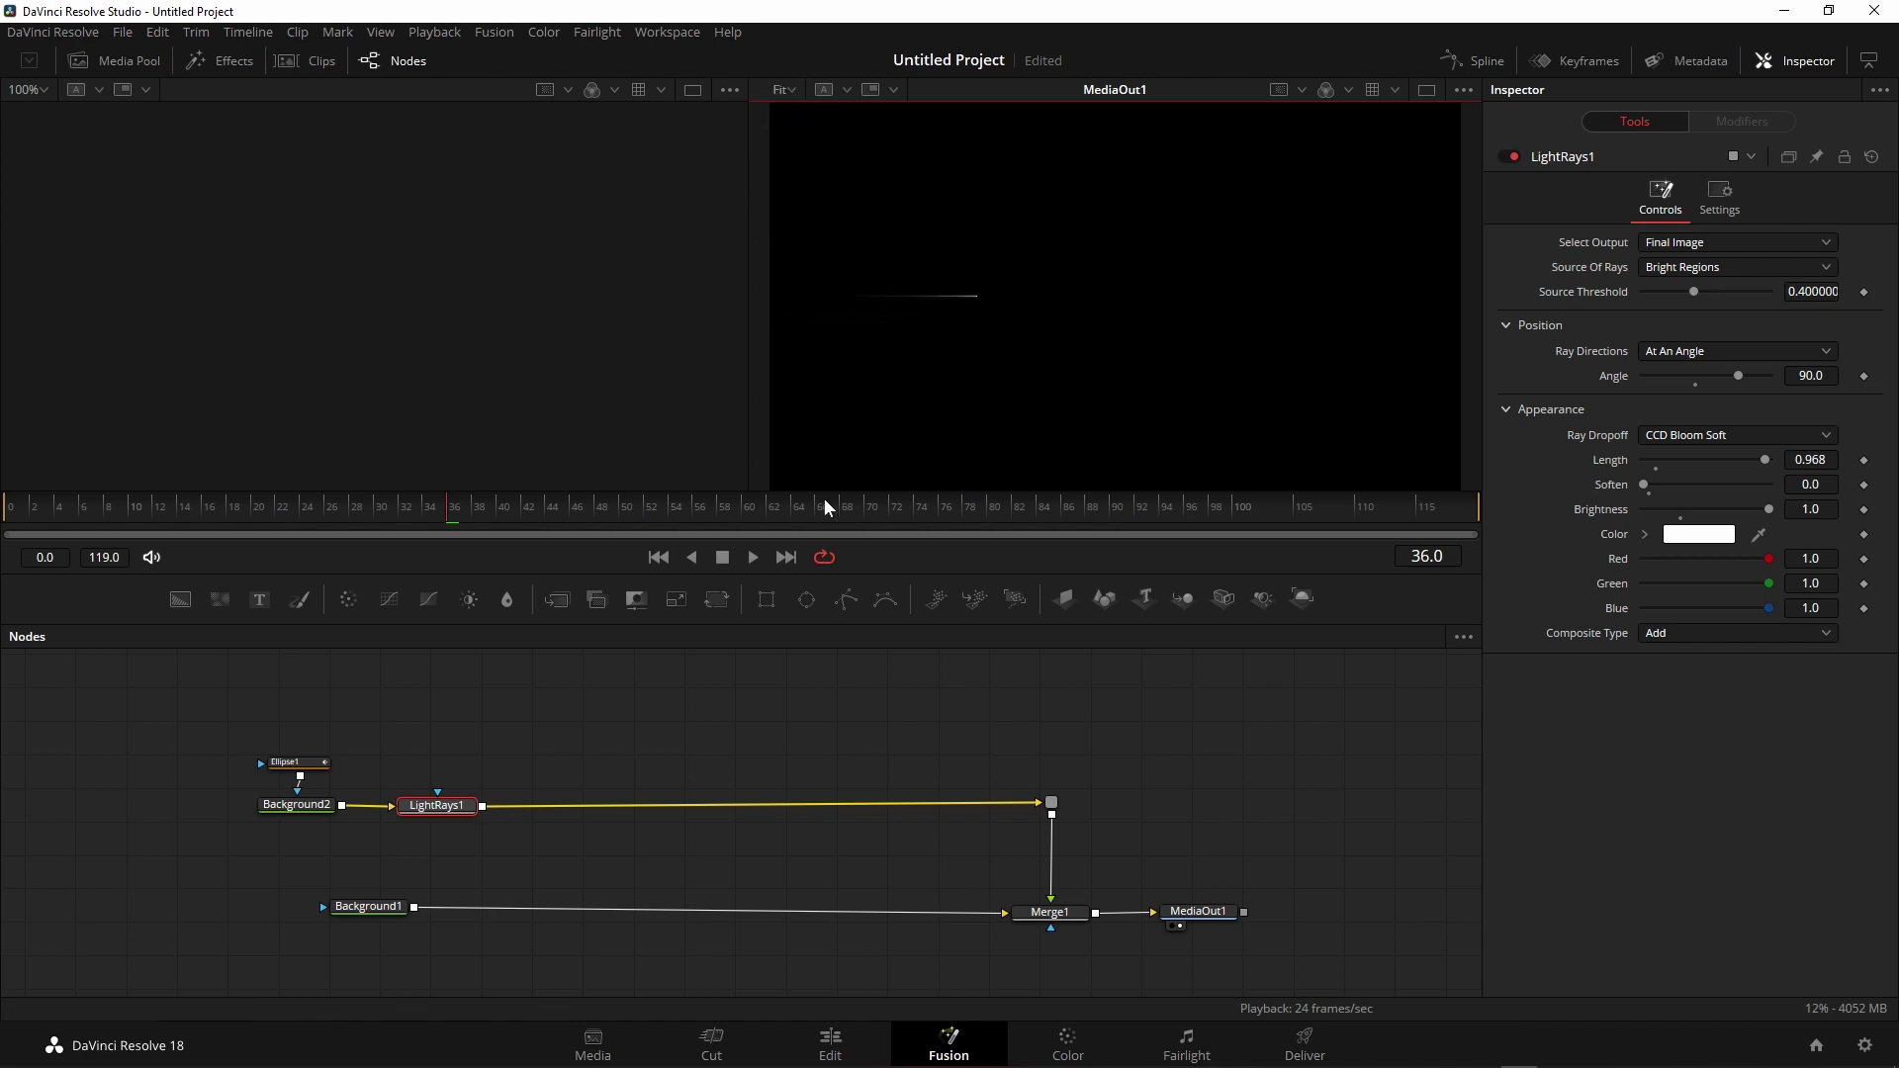
- Play the composition from the first frame to check the moving light trail, and stop playback
left_click(658, 557)
left_click(753, 557)
left_click(723, 557)
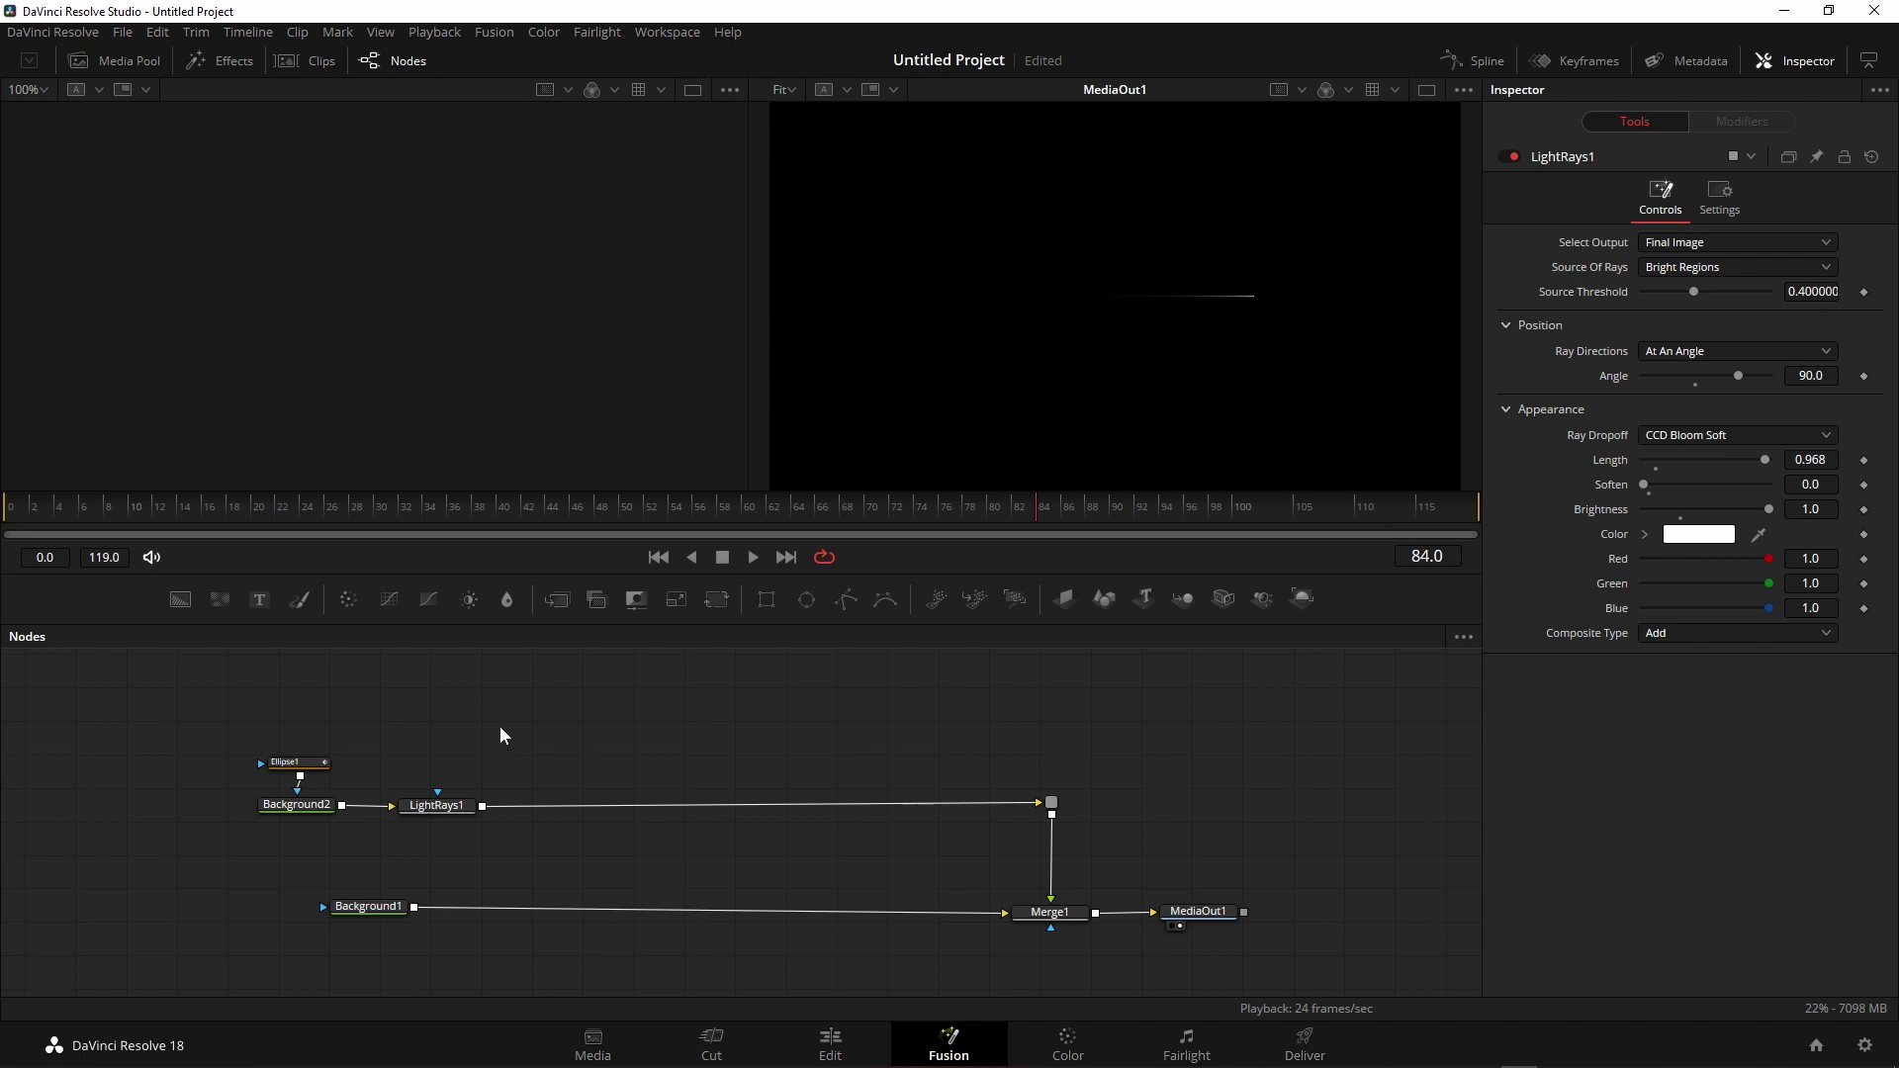
- Add an unconnected Soft Glow node and place it above LightRays1
key("shift+space")
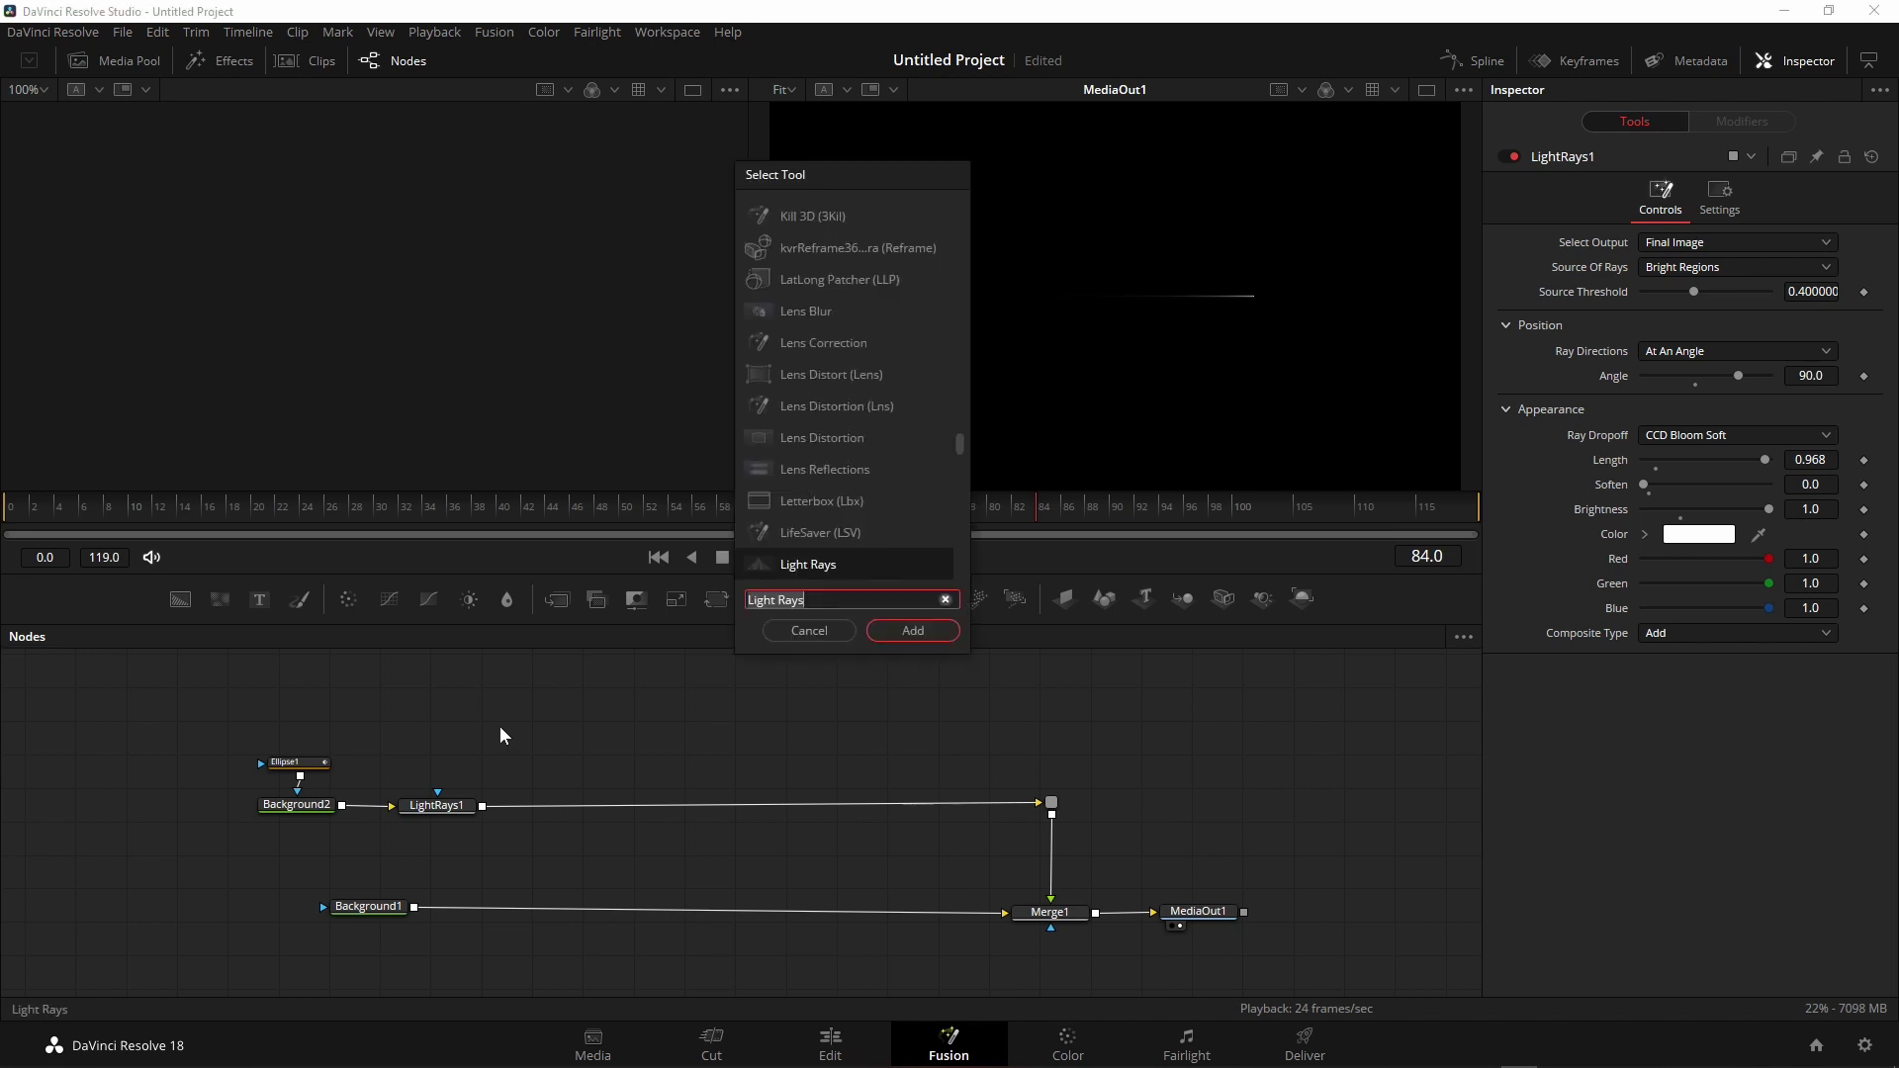
type("si")
key("BackSpace")
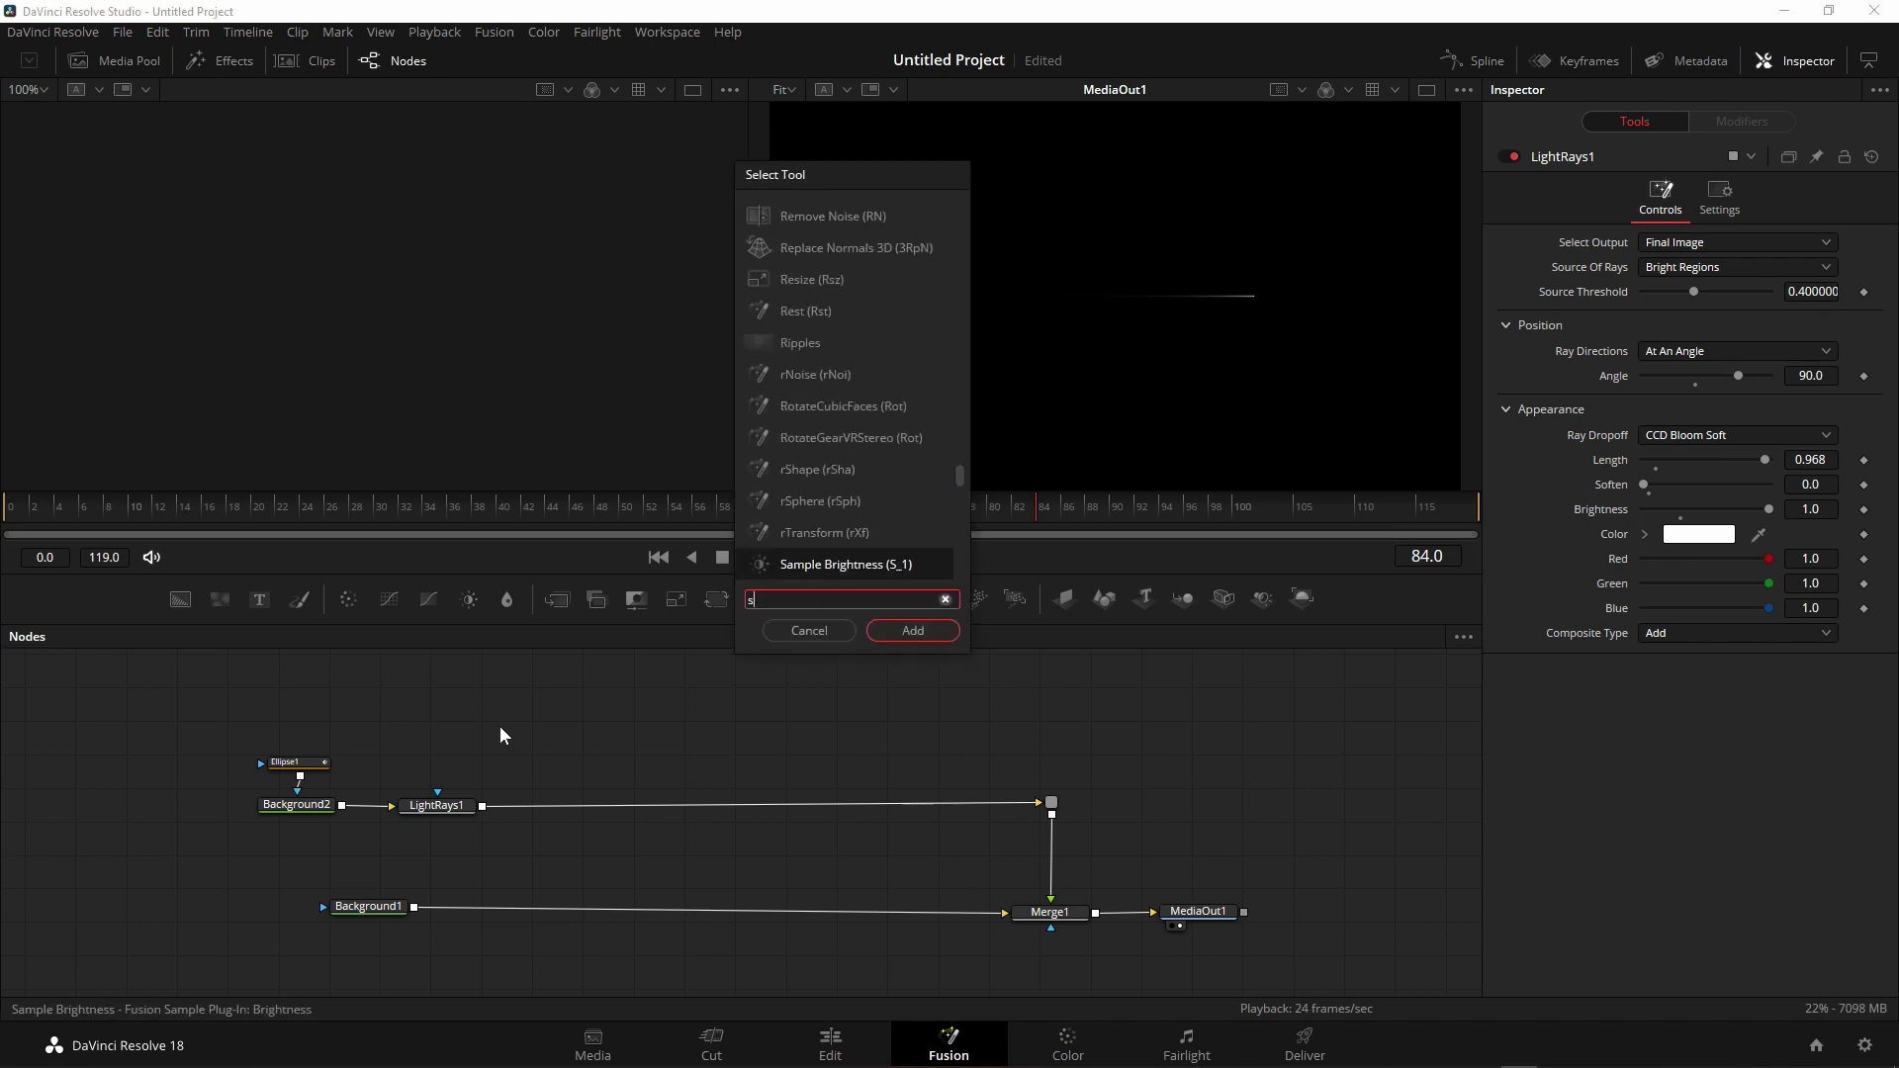
type("oft")
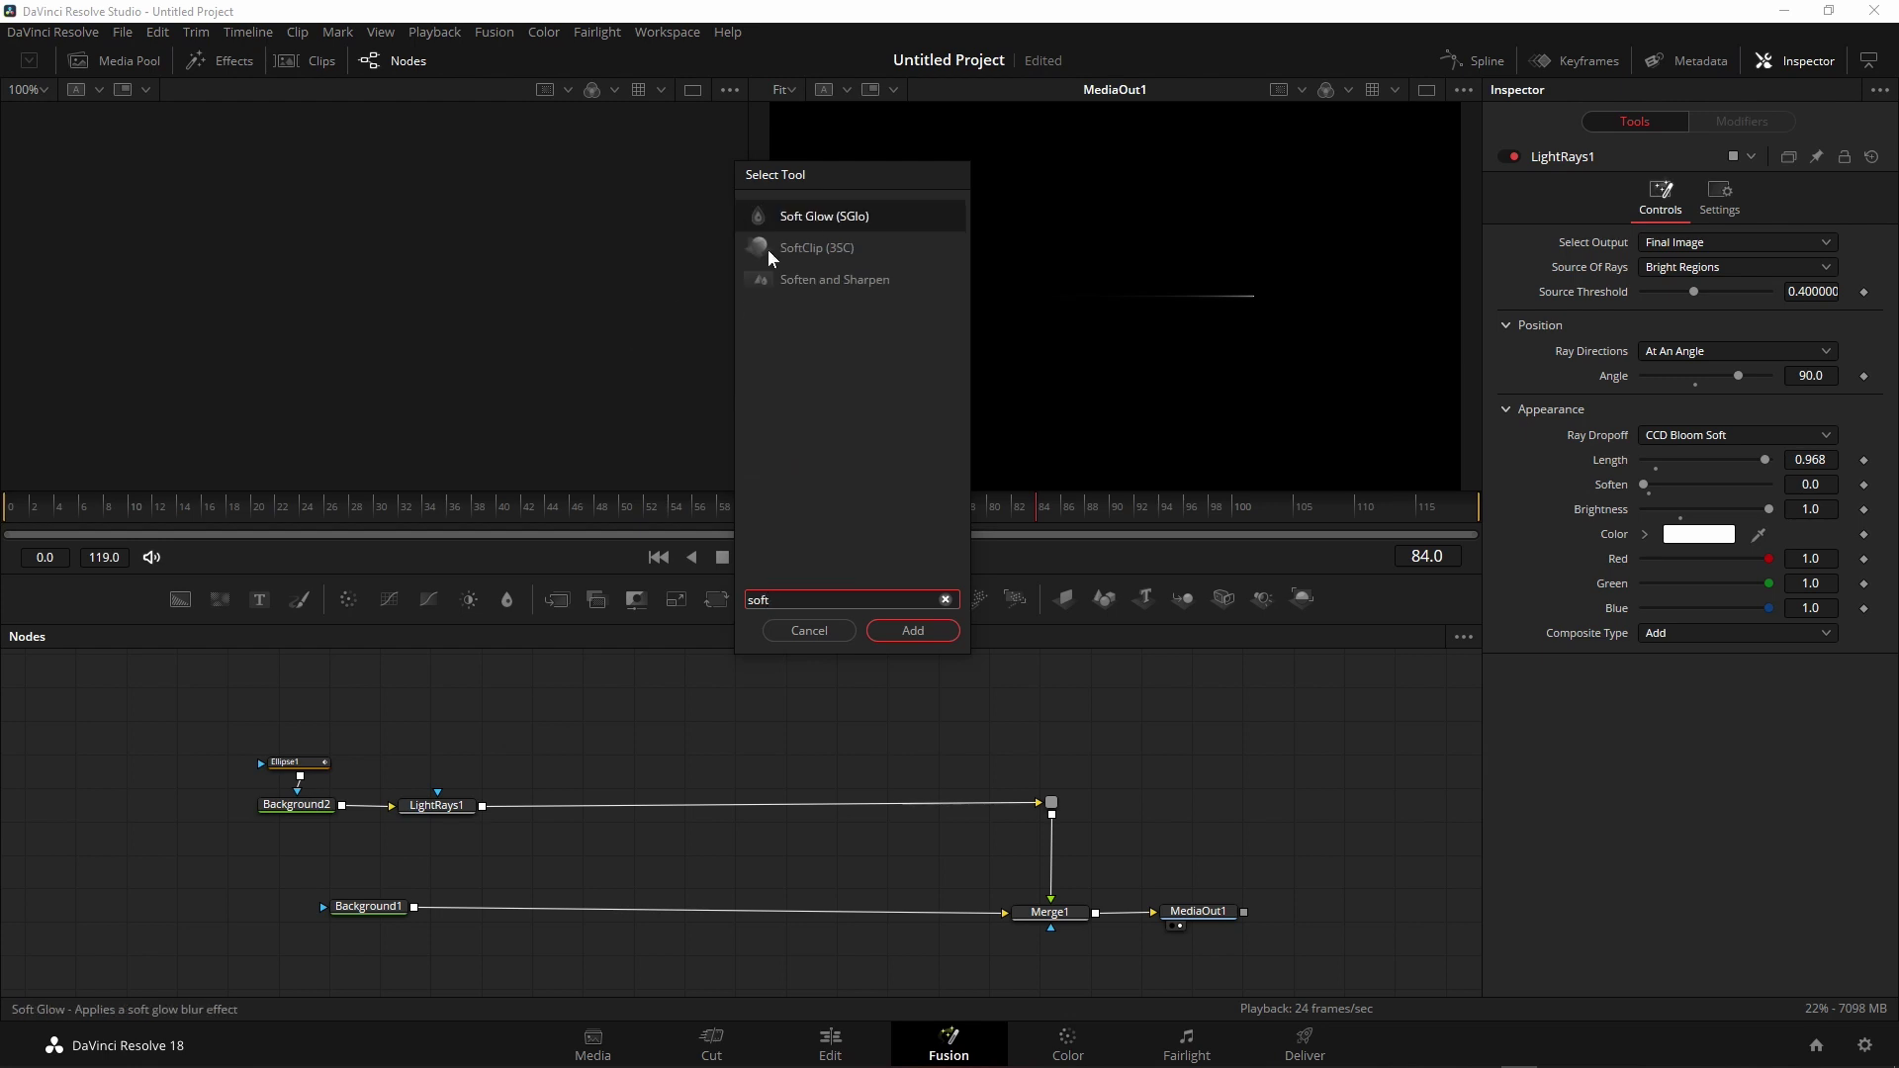
left_click(914, 632)
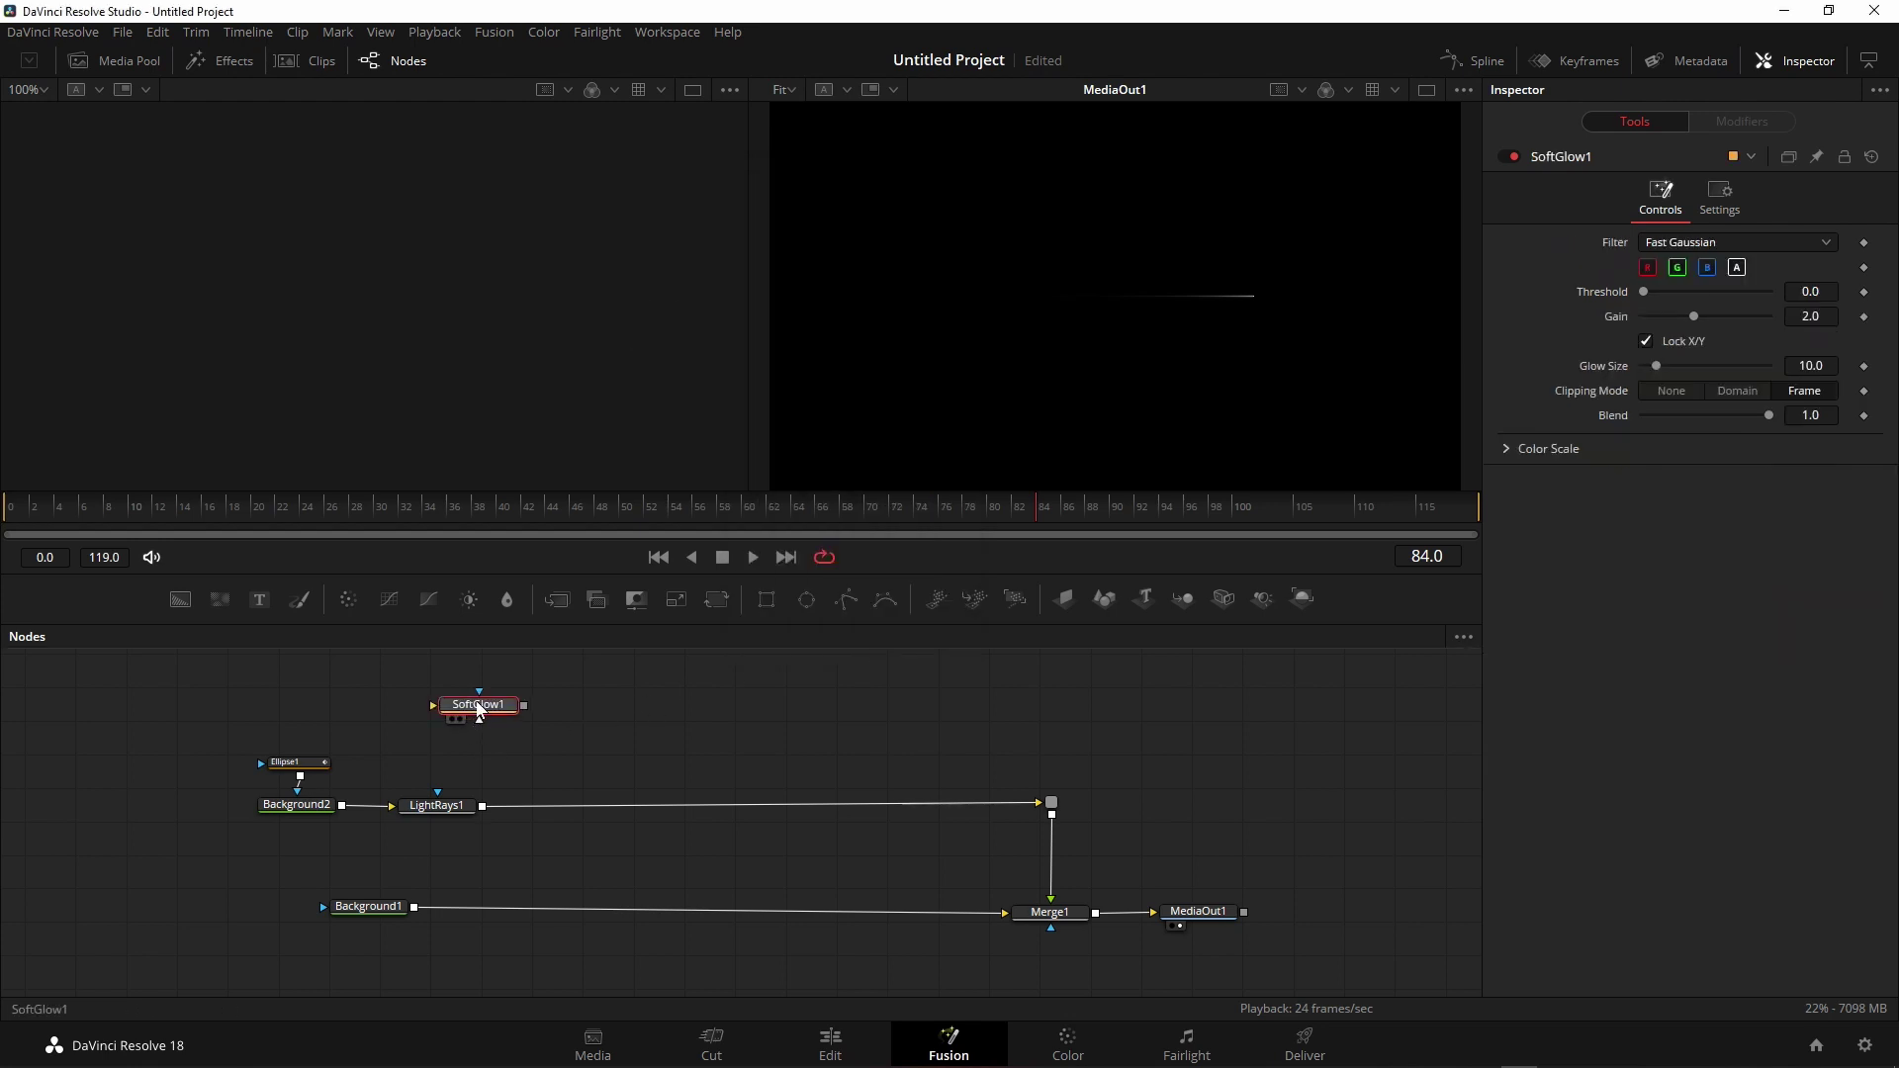
left_click_drag(478, 708, 443, 734)
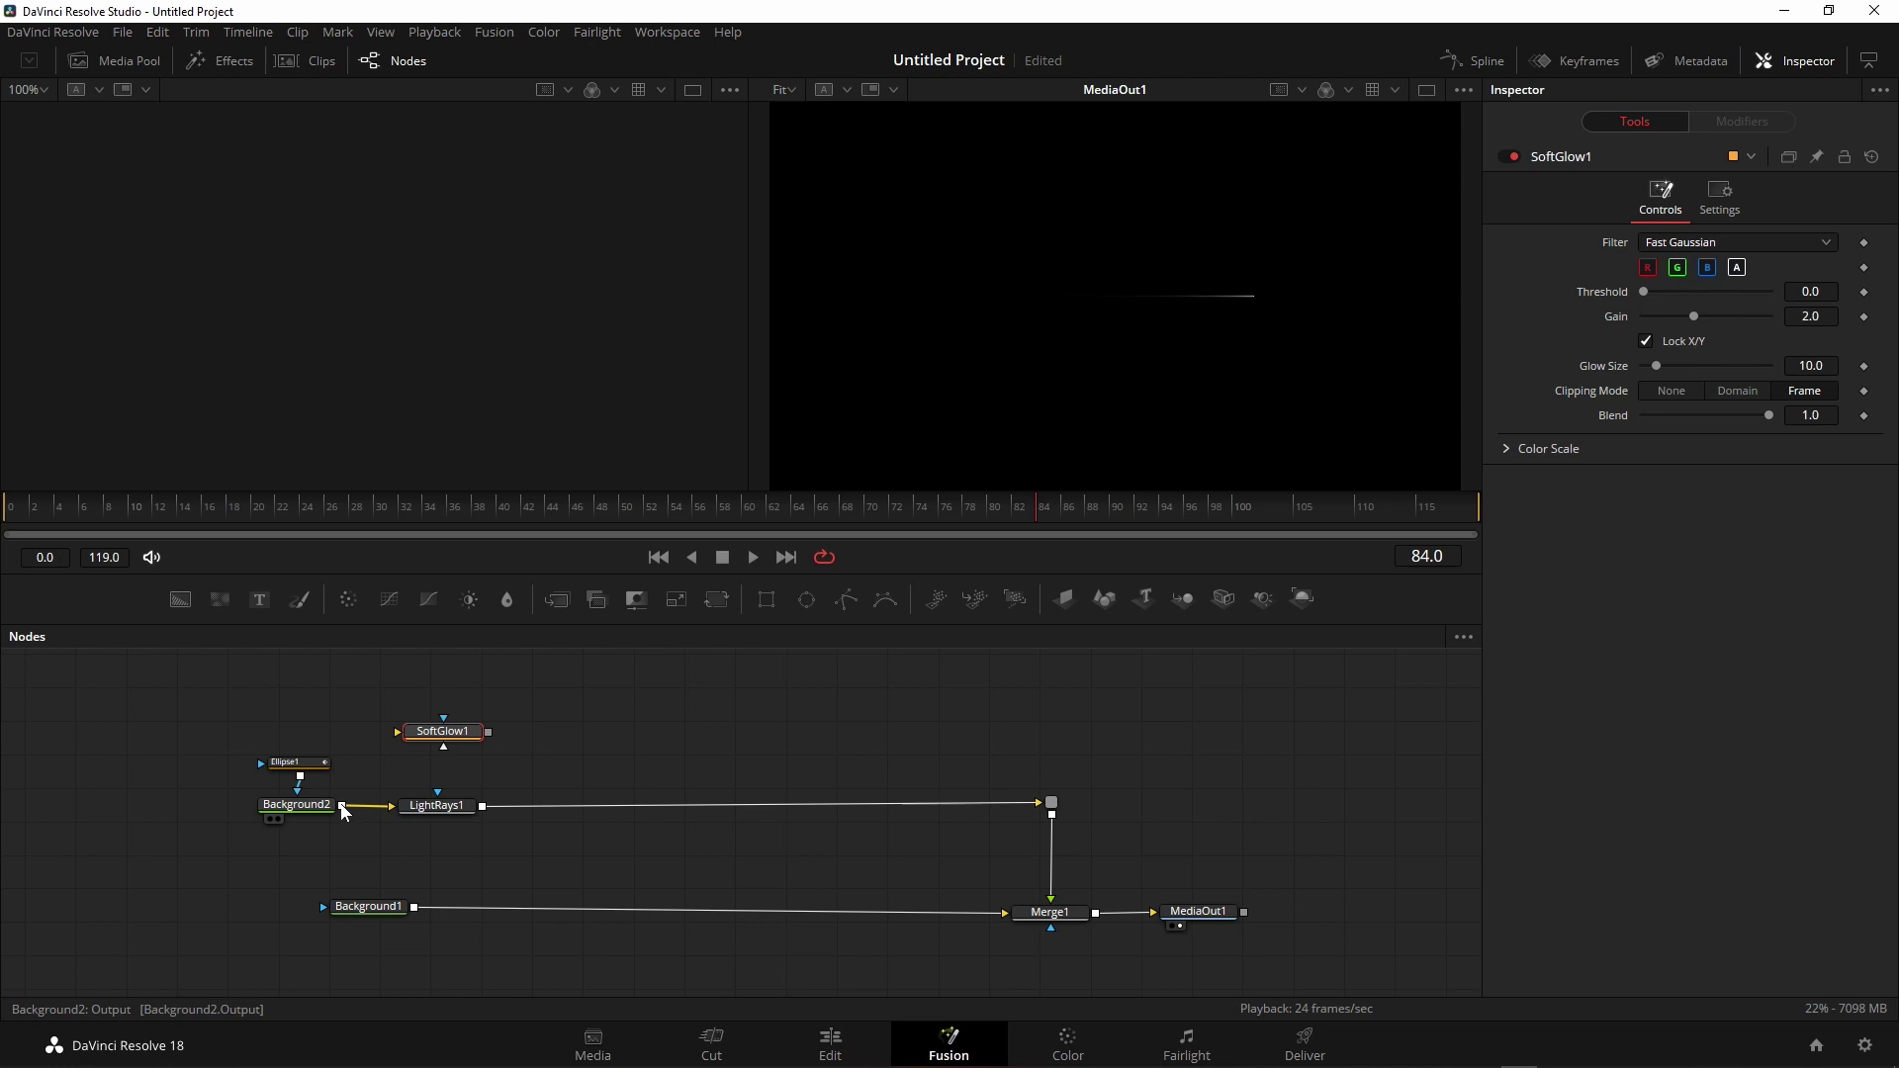
- Move Background2 and Ellipse1 further from LightRays1, connect Background2's output to SoftGlow1, and align SoftGlow1 above LightRays1
left_click_drag(243, 734, 258, 810)
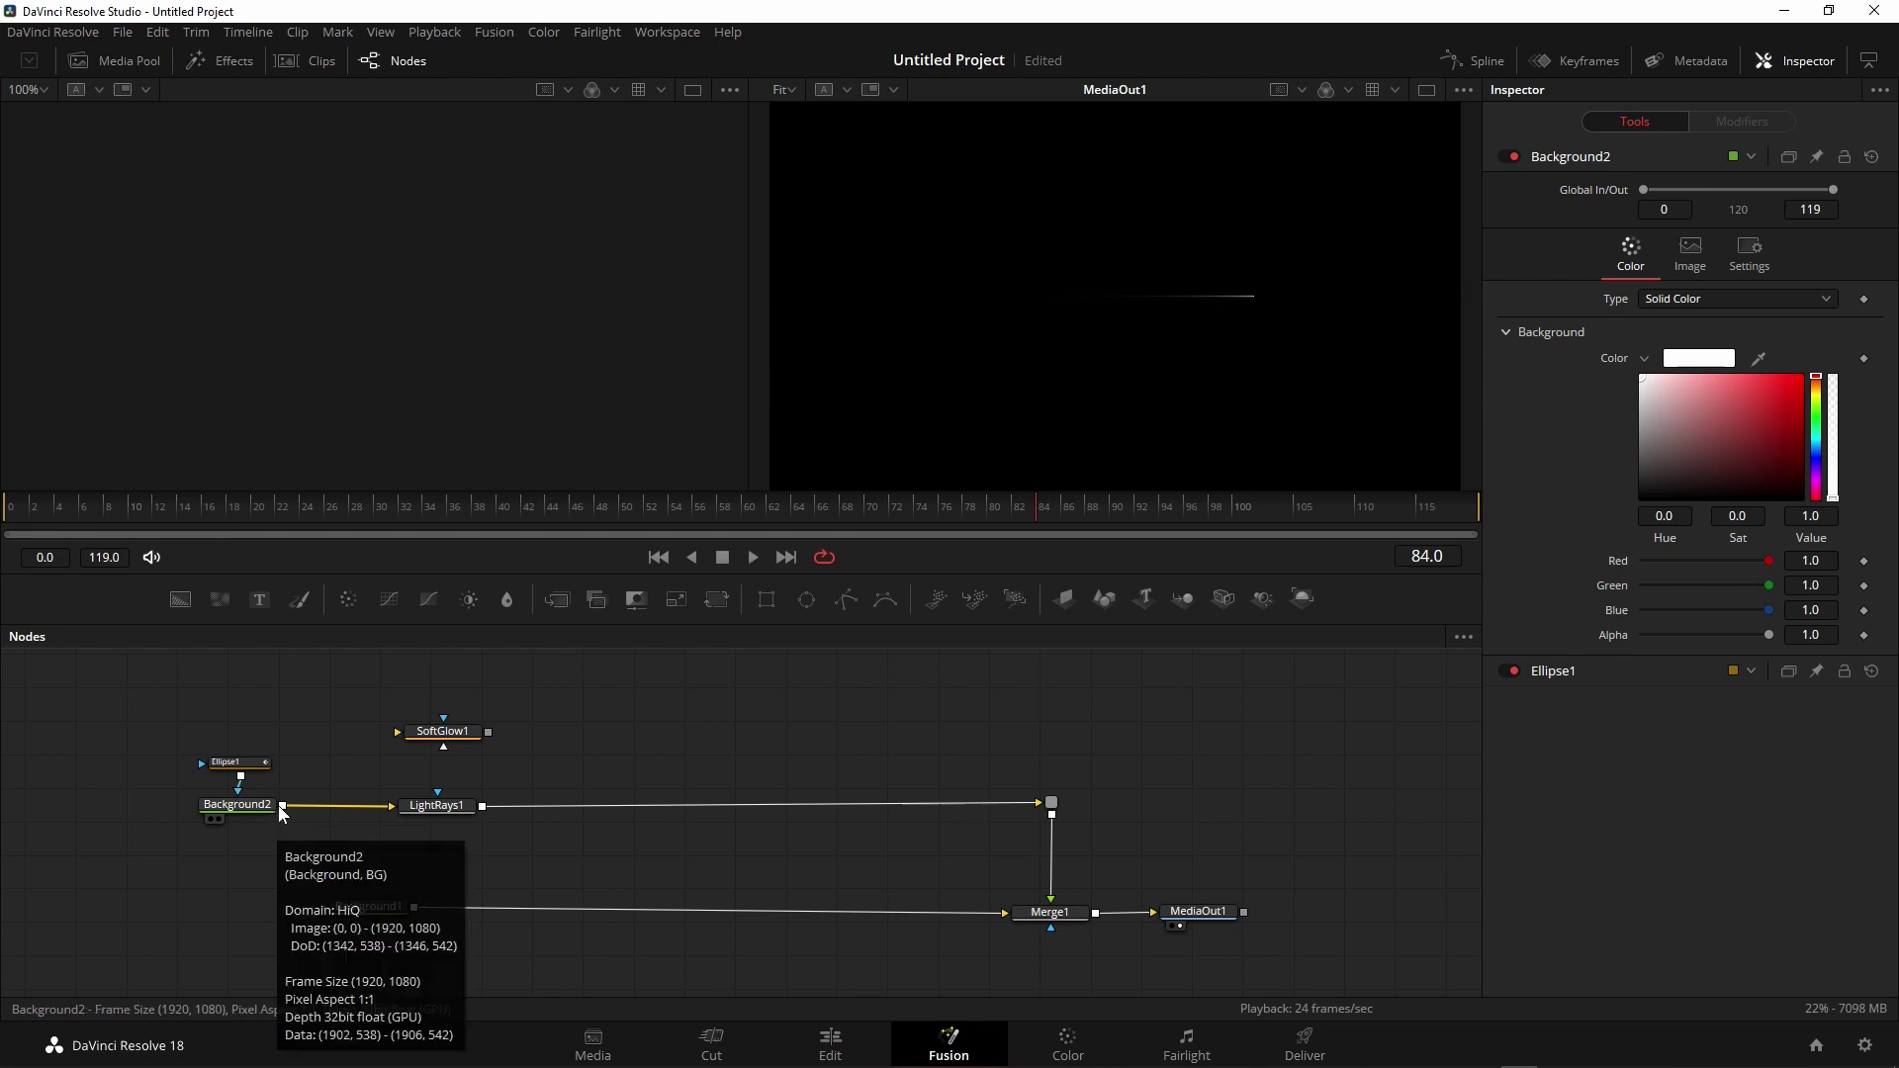
left_click_drag(281, 809, 415, 732)
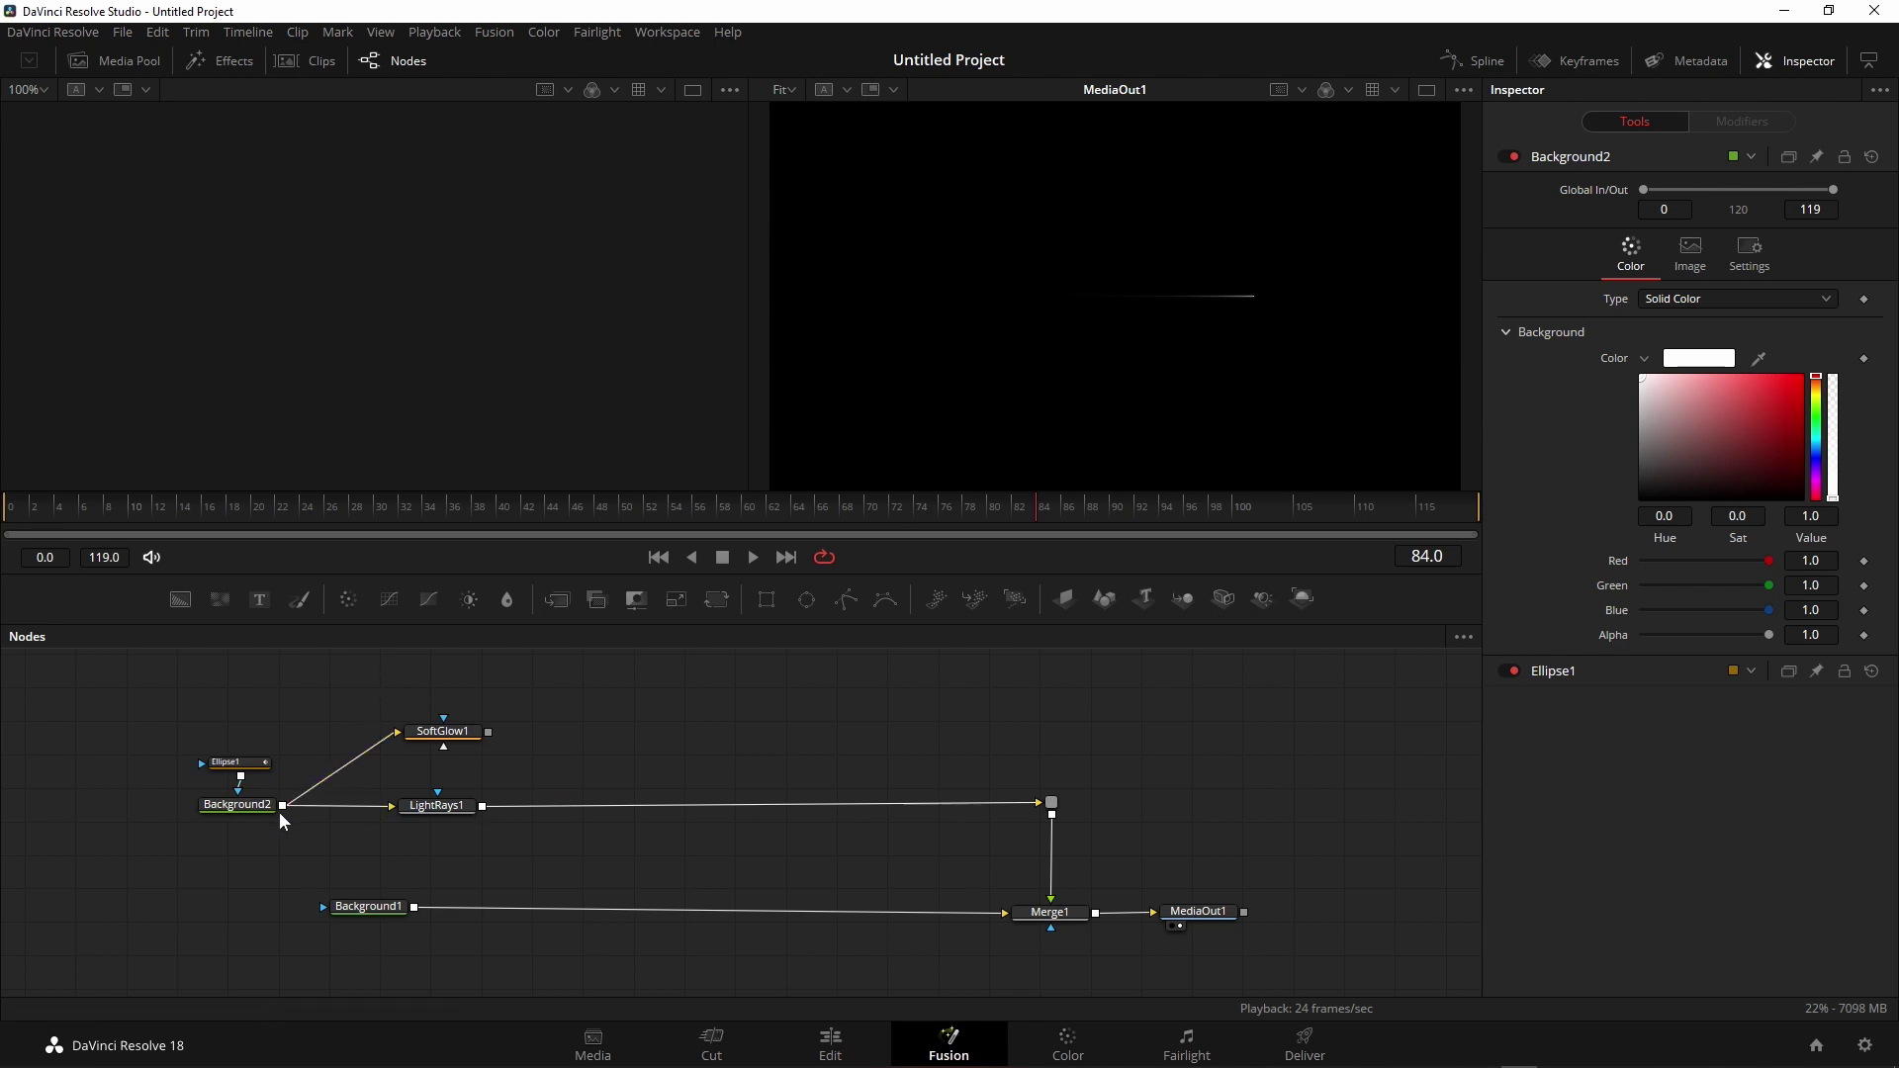
left_click(465, 727)
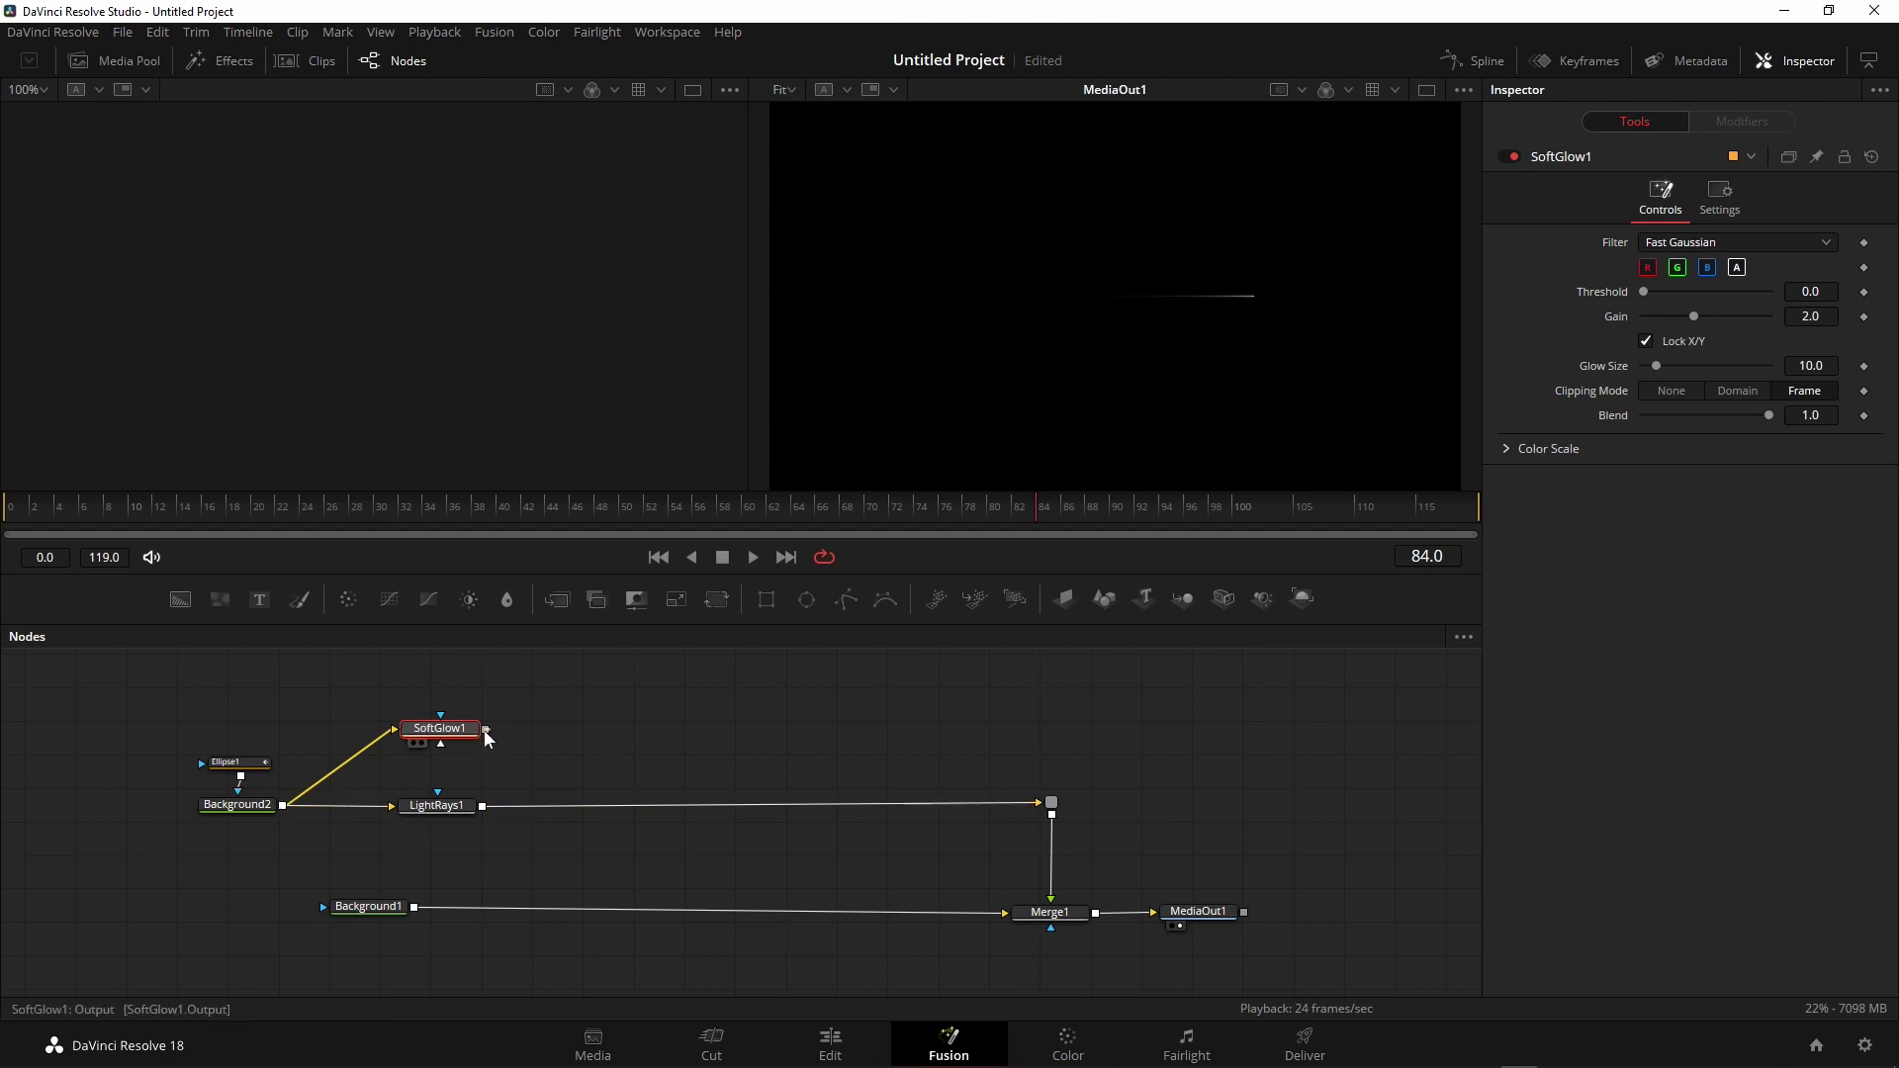
- Merge SoftGlow1's output over LightRays1's output and set SoftGlow1's Glow Size to 3
left_click_drag(485, 730, 482, 809)
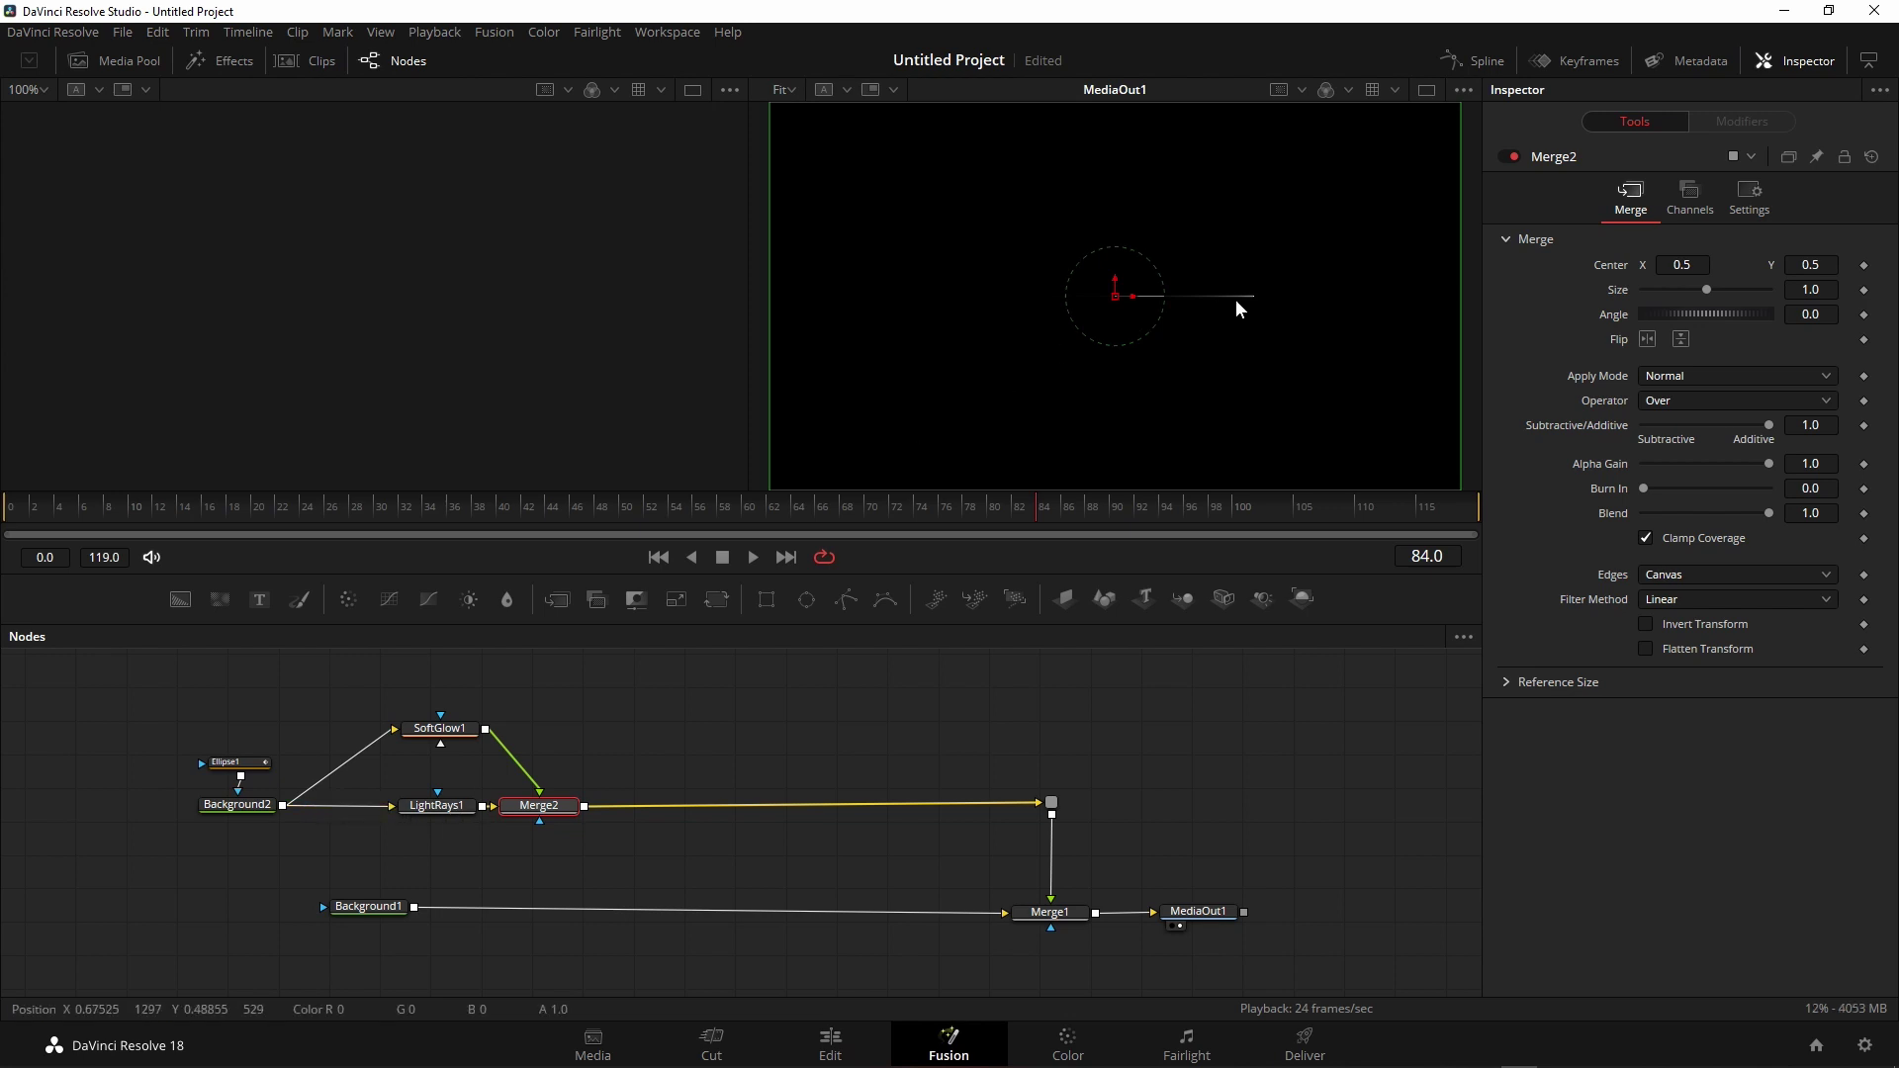
left_click(441, 728)
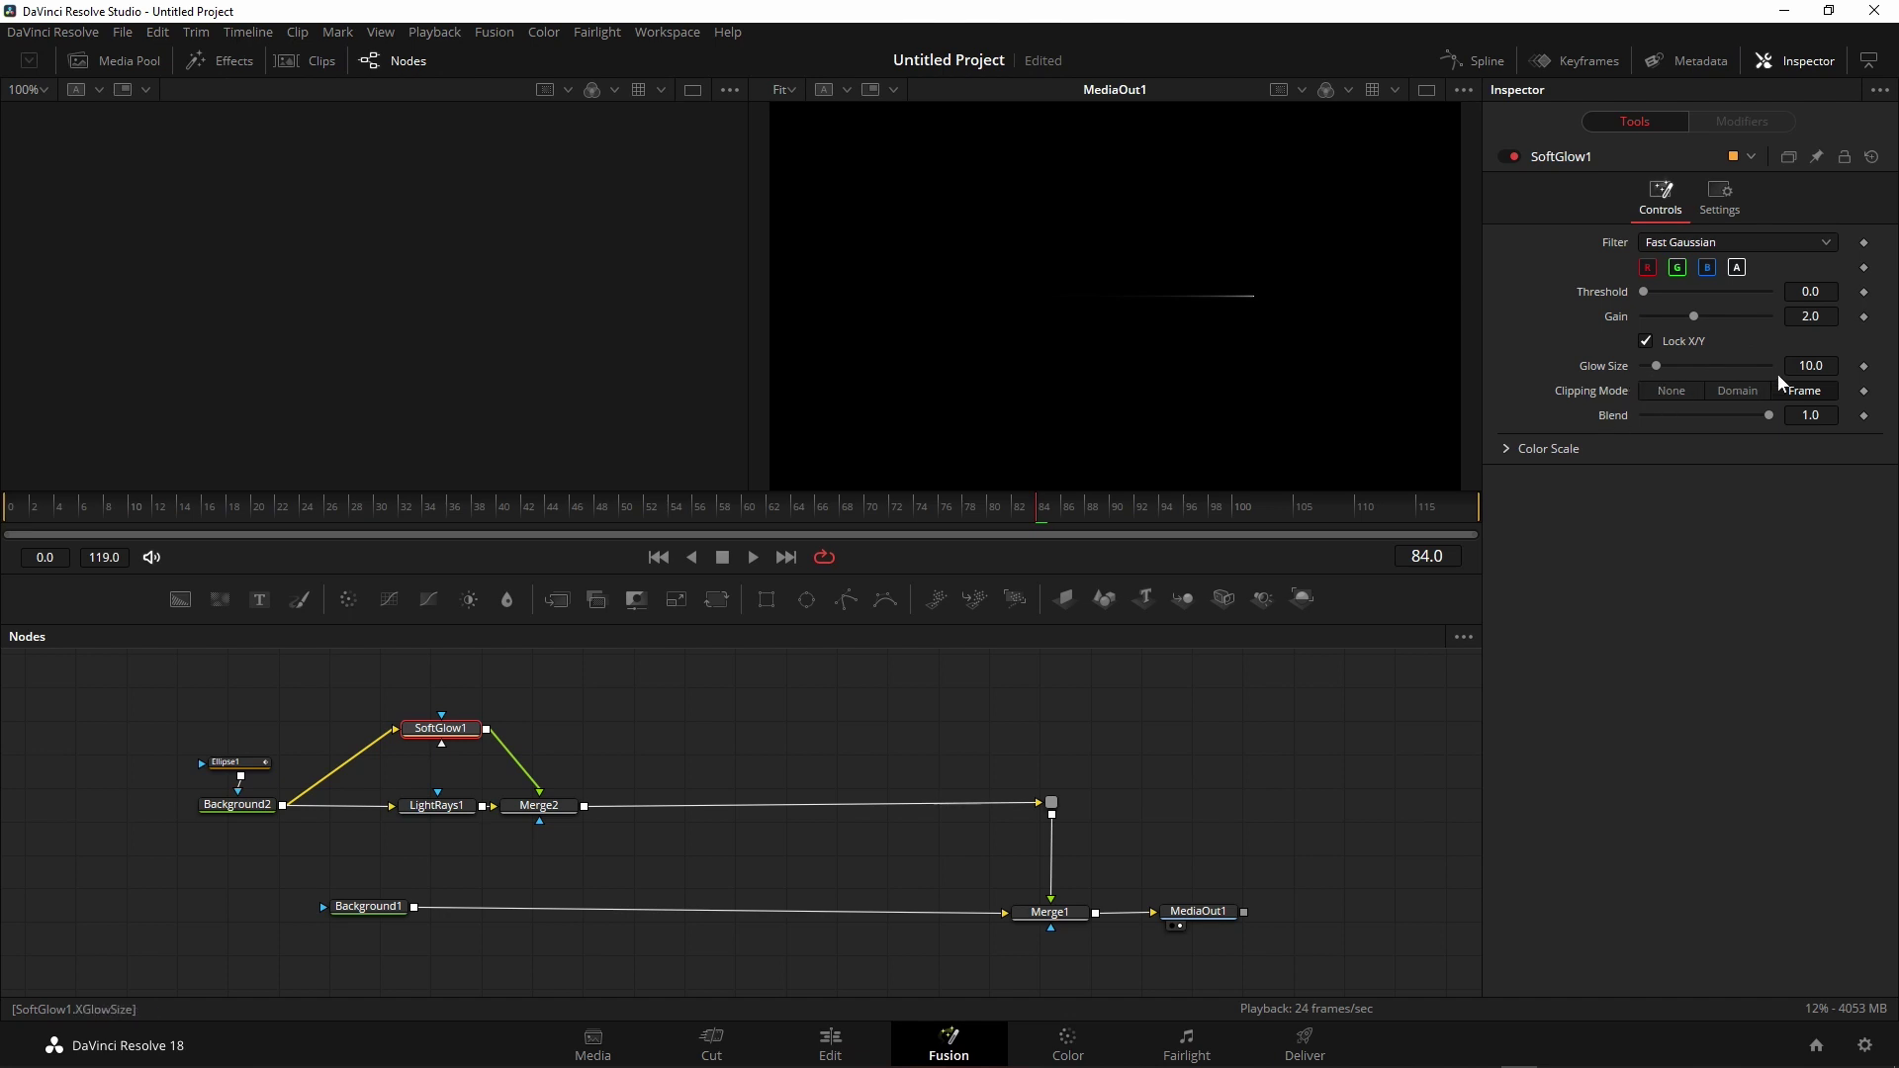
left_click(1811, 365)
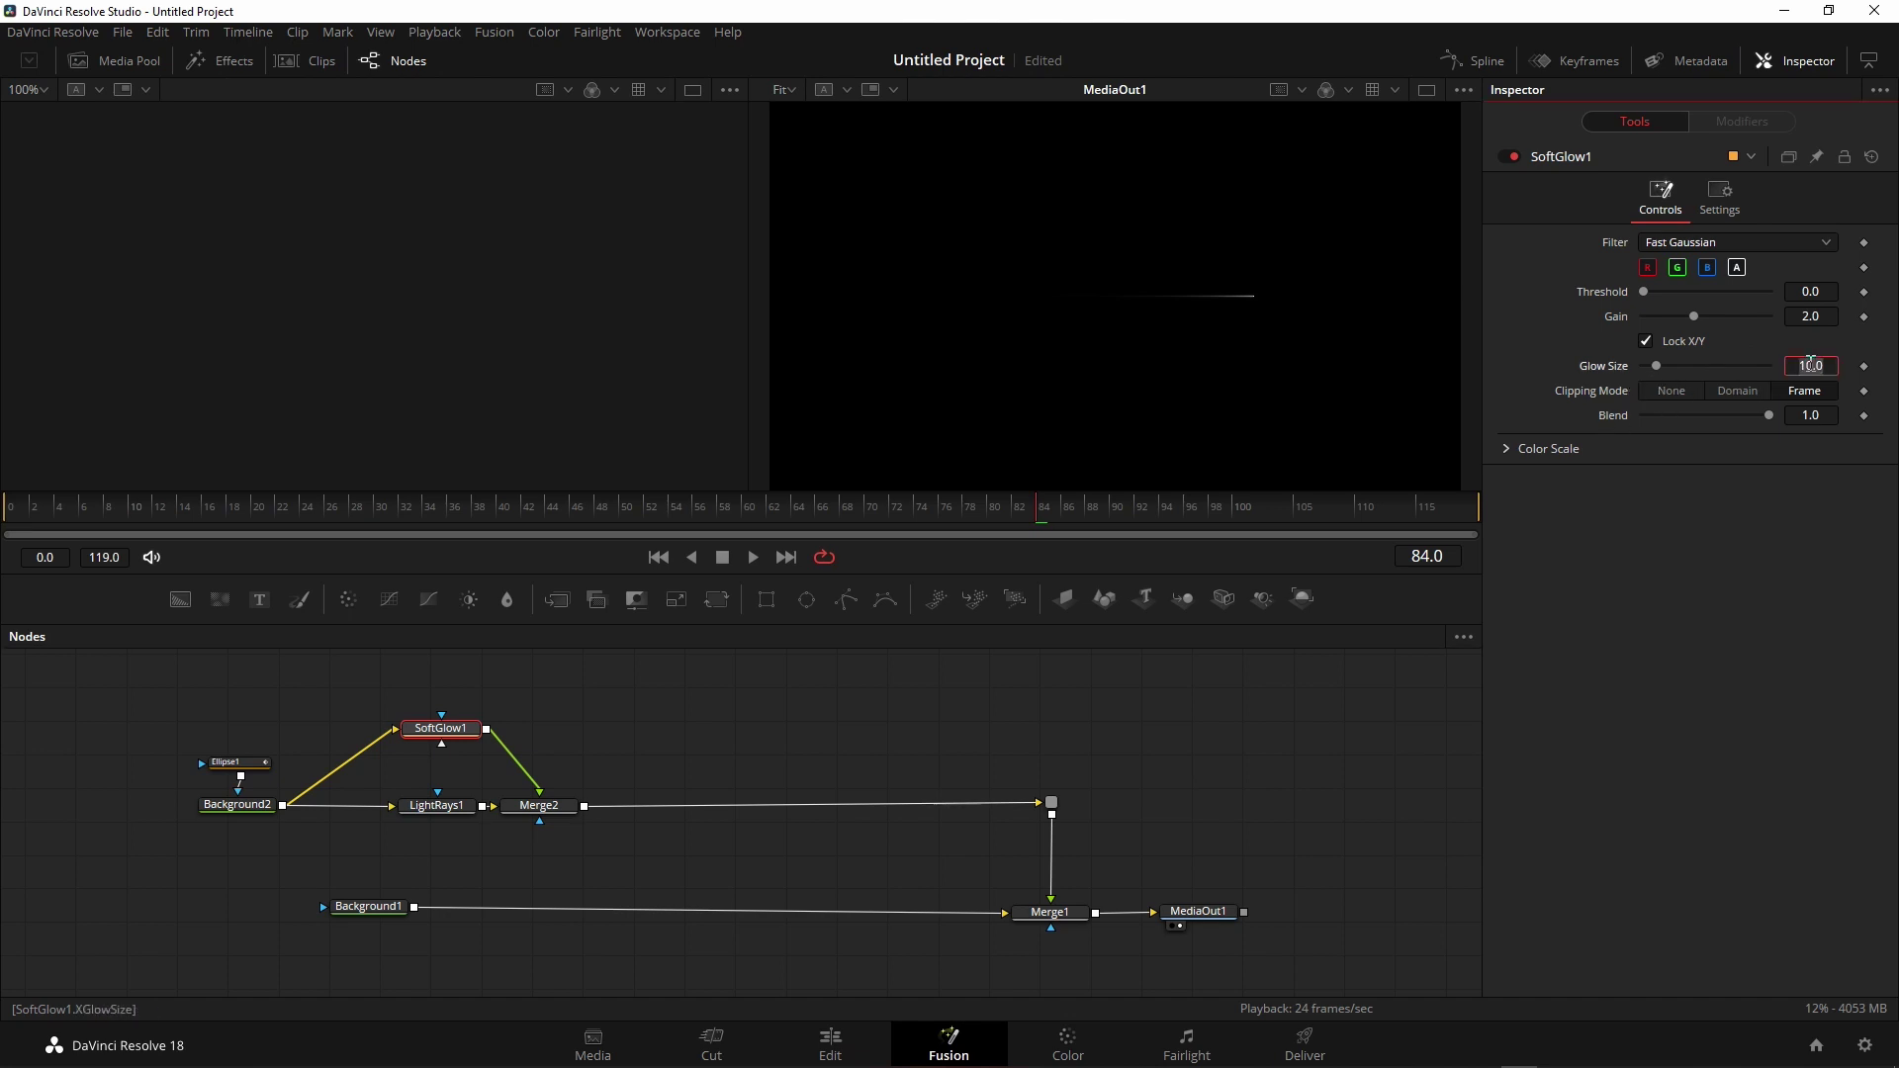
type("3")
key("Tab")
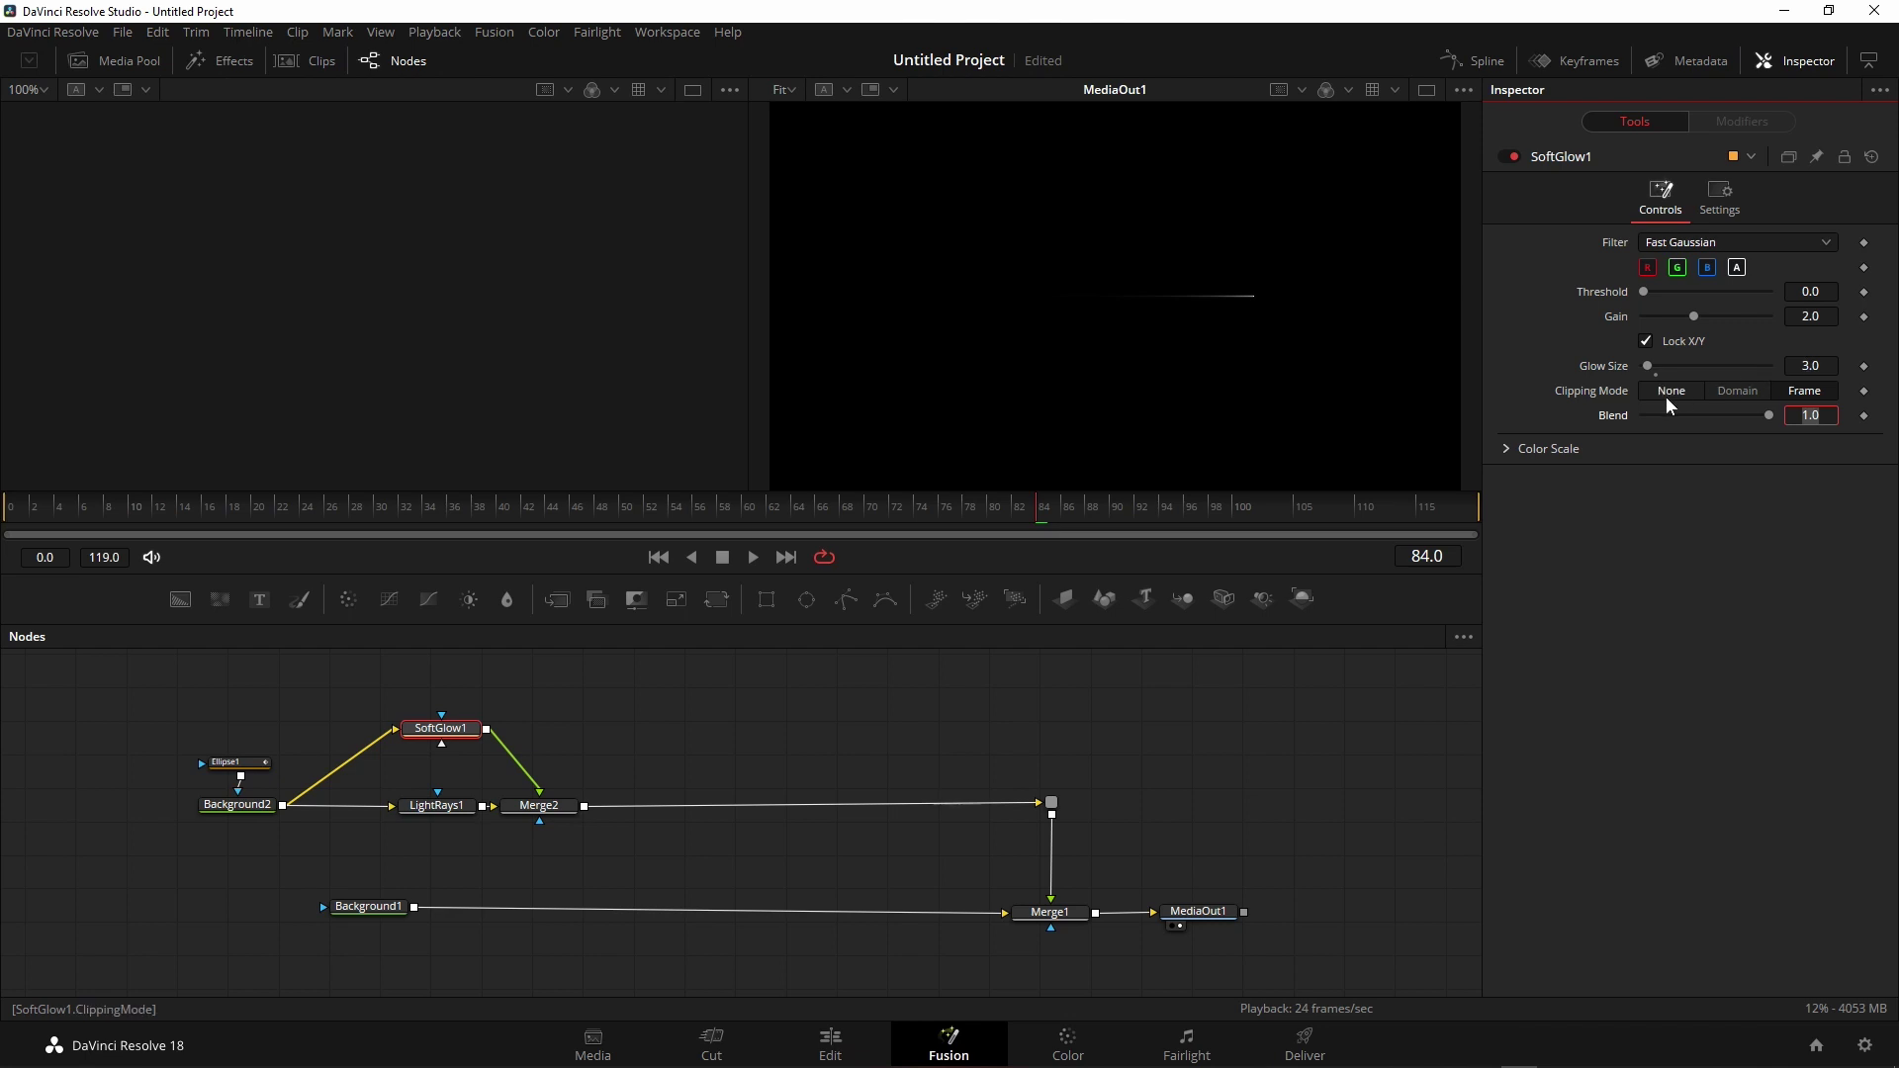
left_click_drag(455, 743, 454, 736)
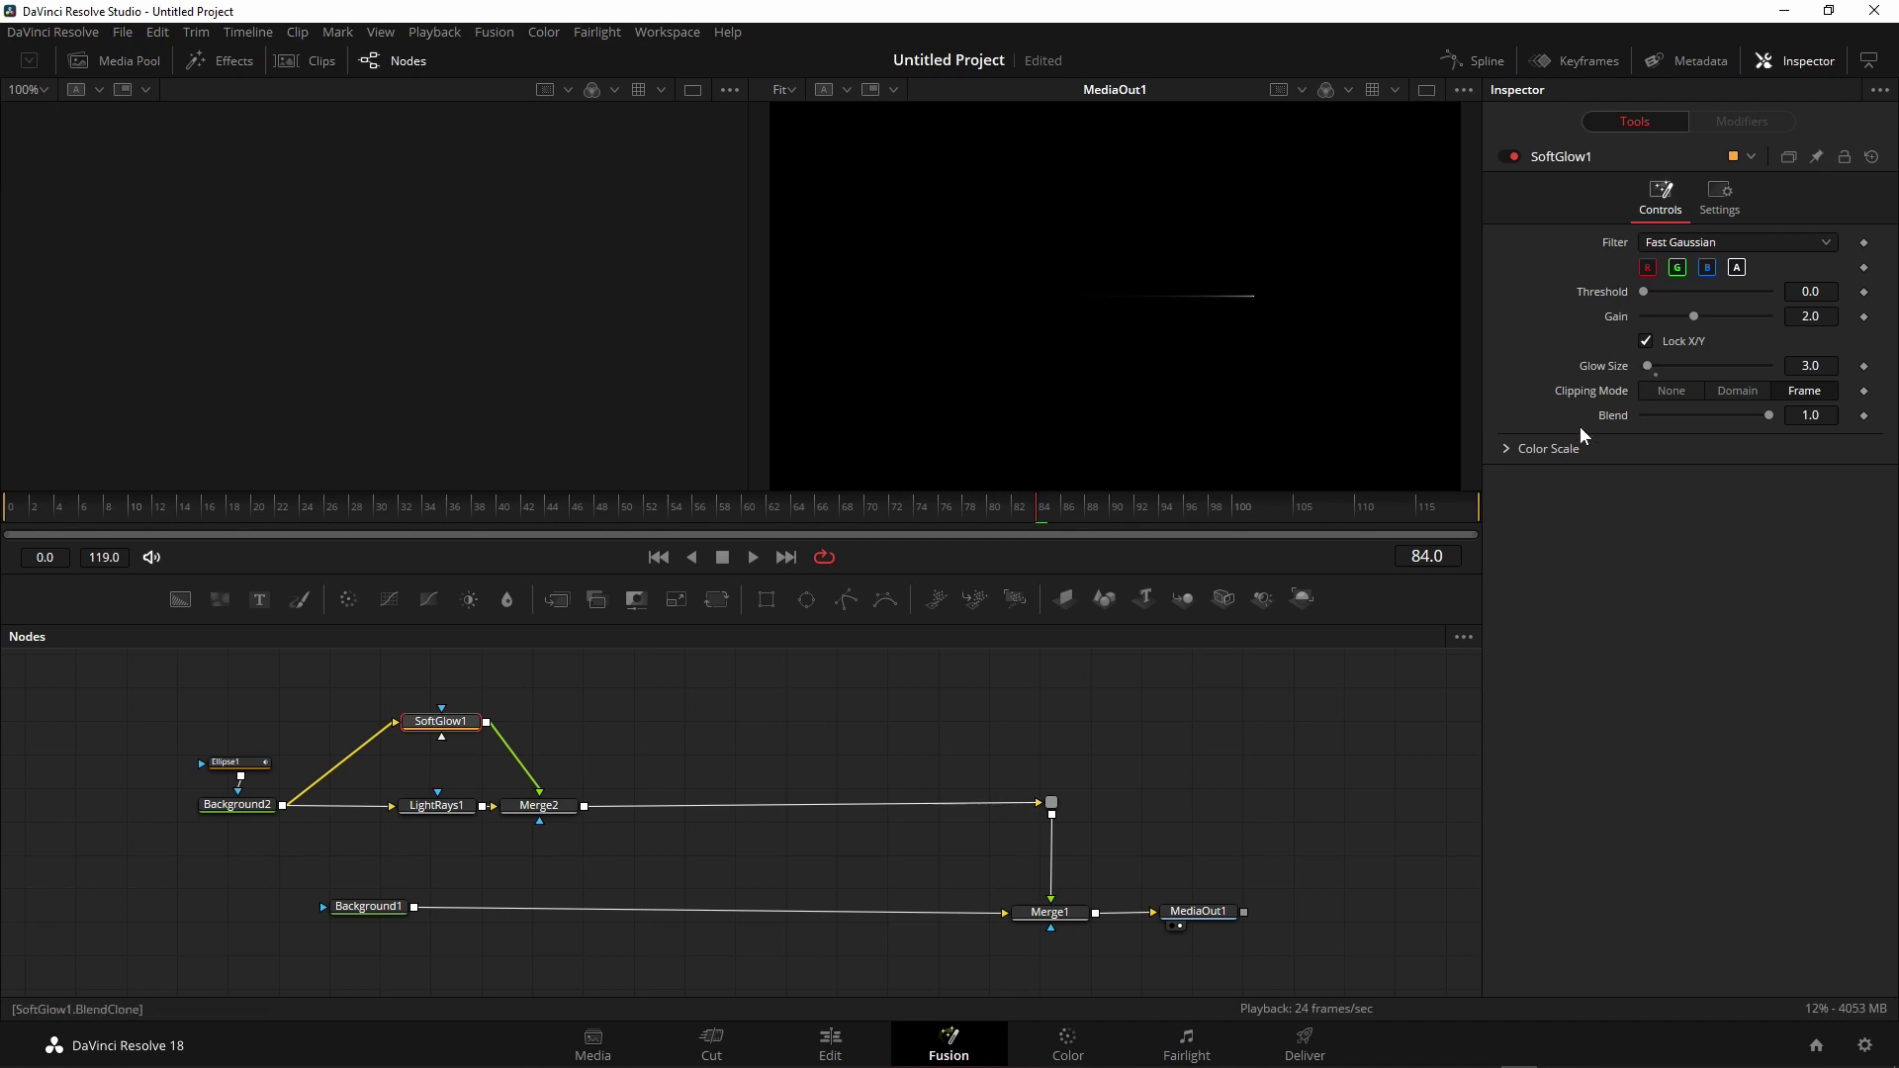
- In SoftGlow1's Color Scale, set Red Scale to 2 and Alpha Scale to 0, and show SoftGlow1 in the first viewer
left_click(1507, 453)
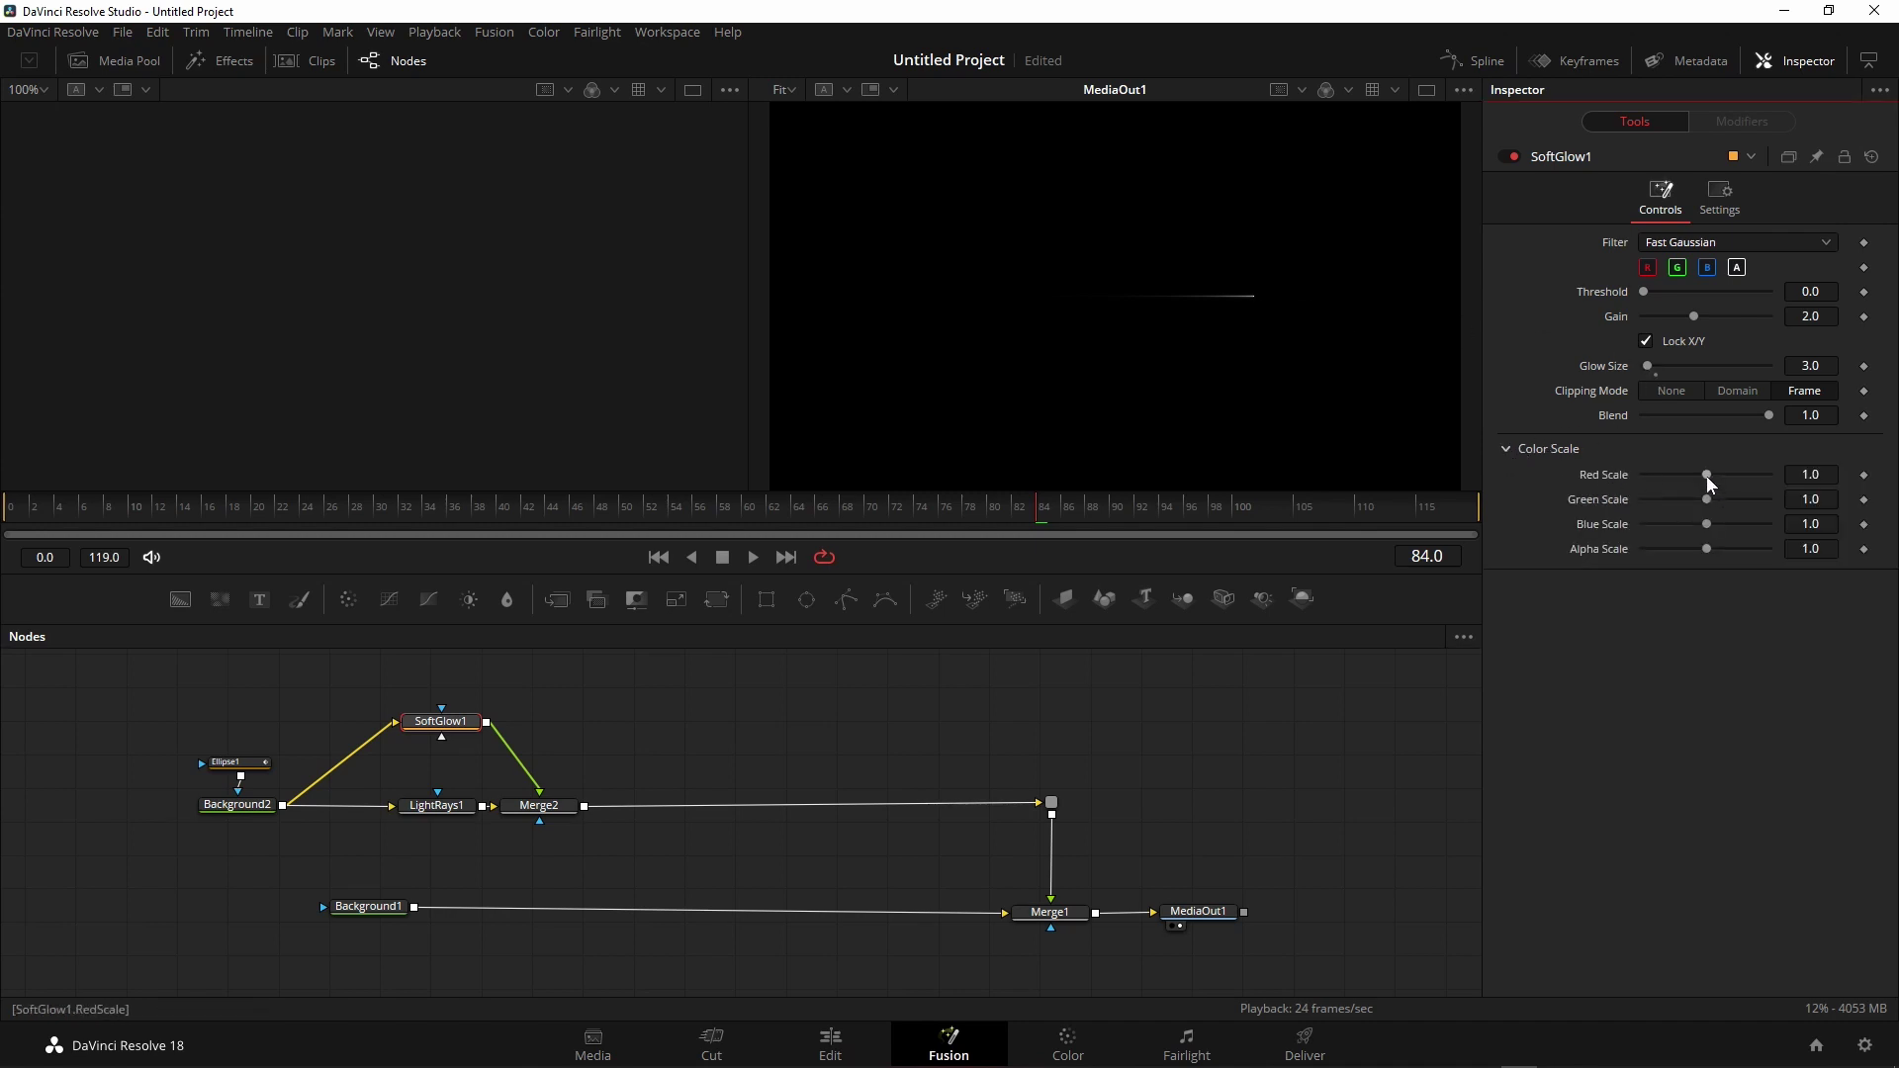
left_click(1826, 476)
type("2")
key("Tab")
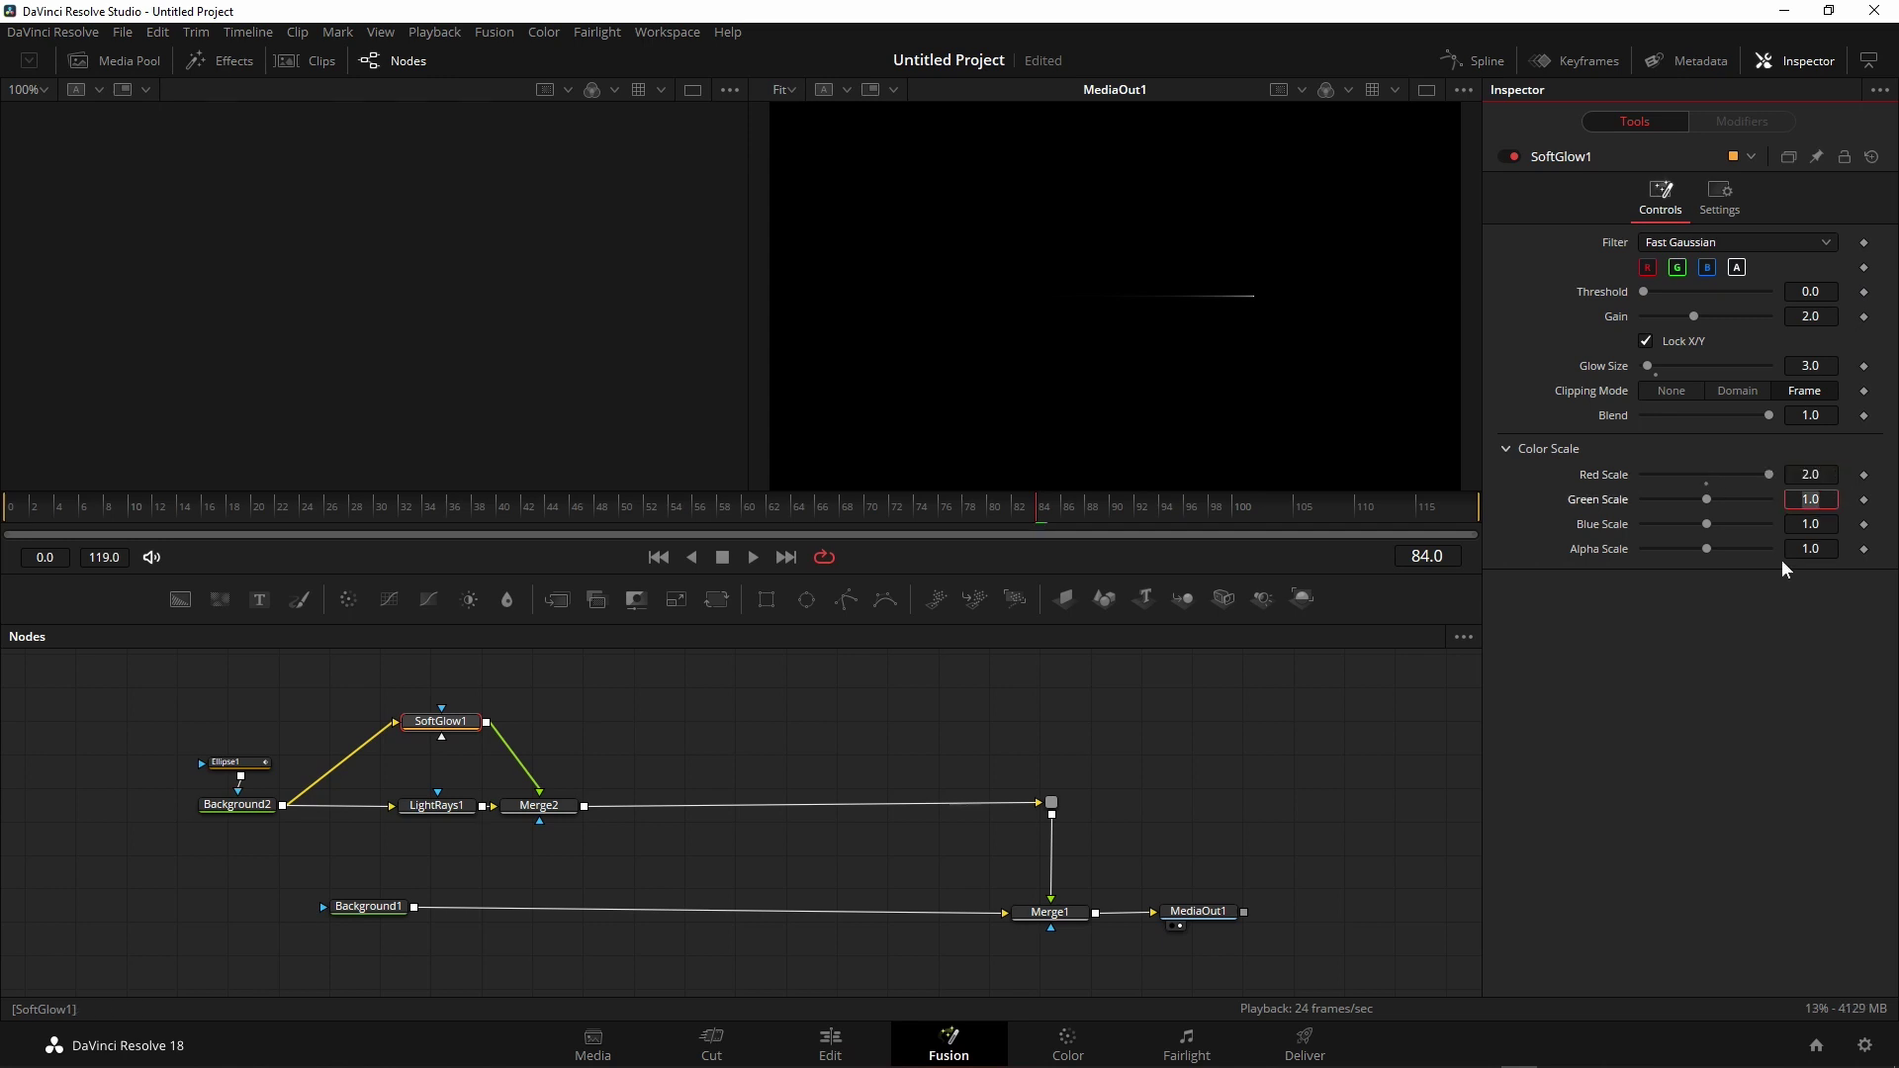
type("0")
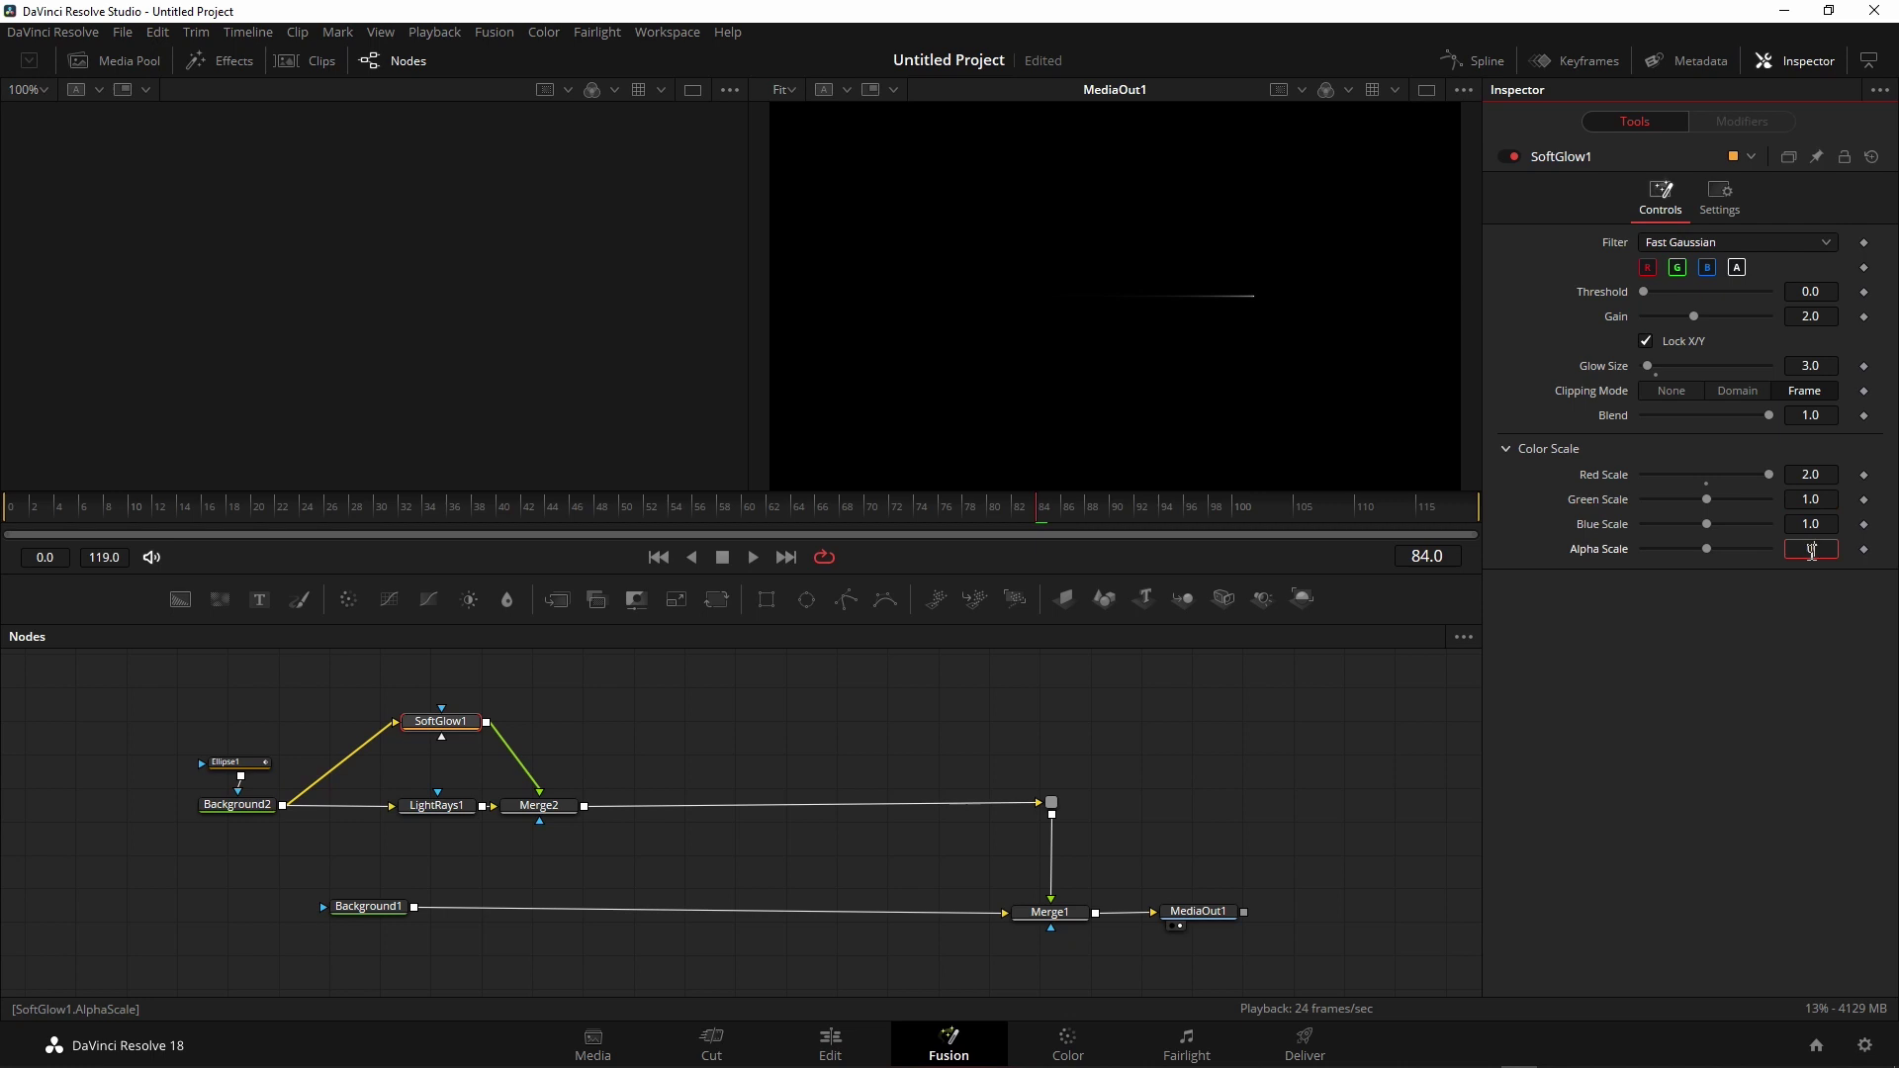
key("Return")
key("1")
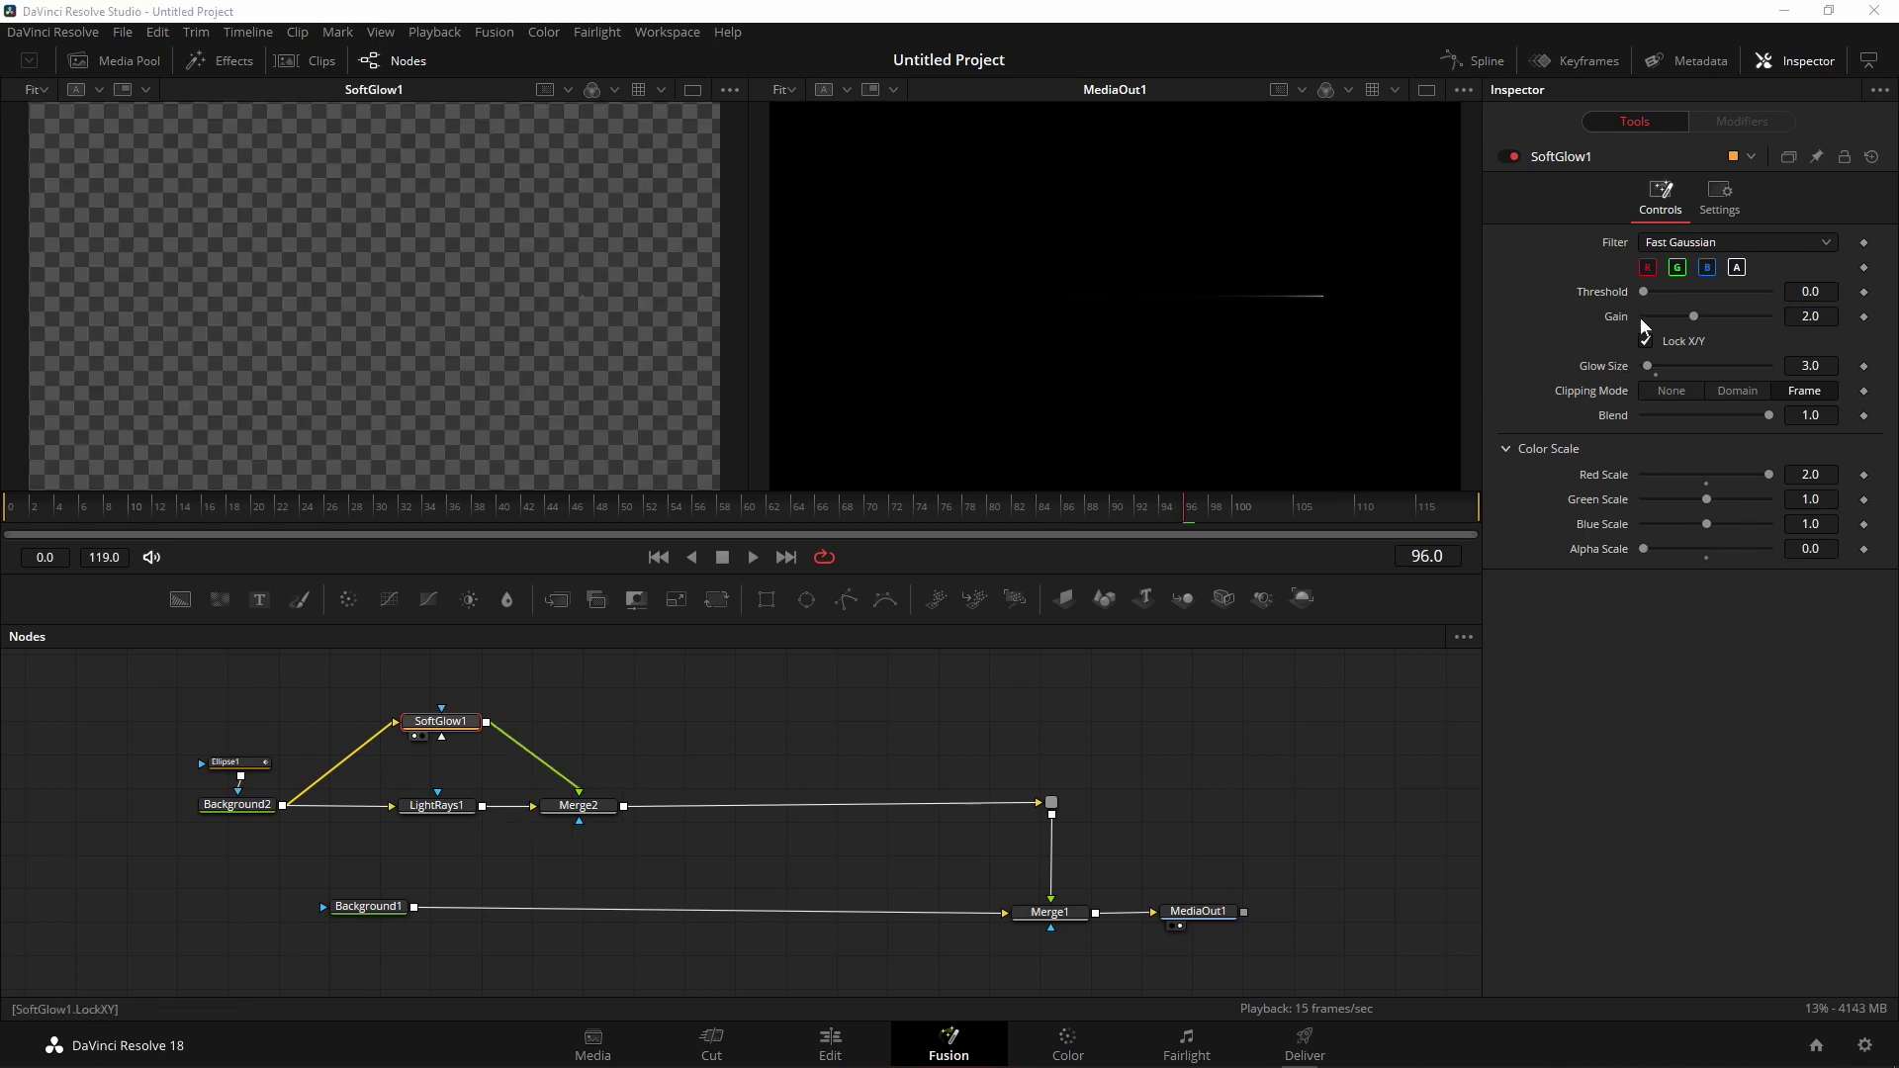
- Set SoftGlow1's Gain to 20
left_click(1814, 315)
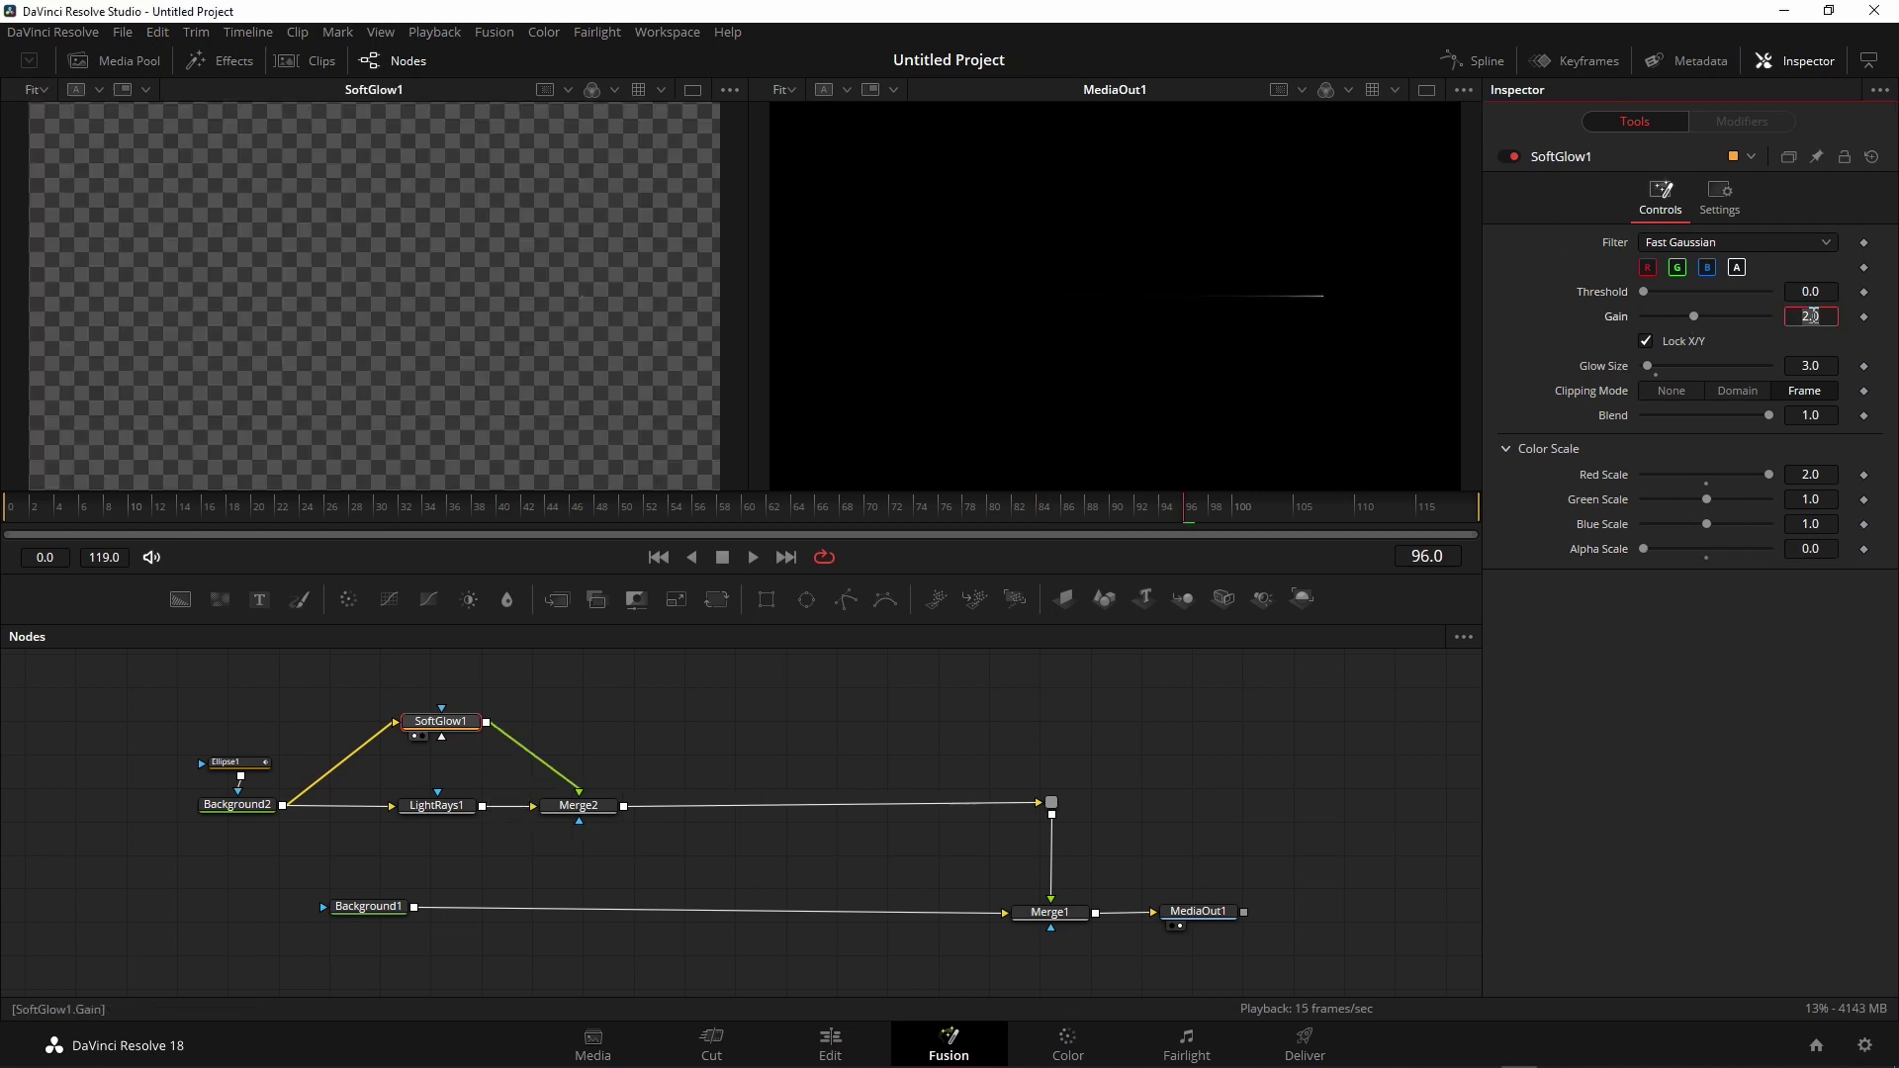
type("20")
key("Tab")
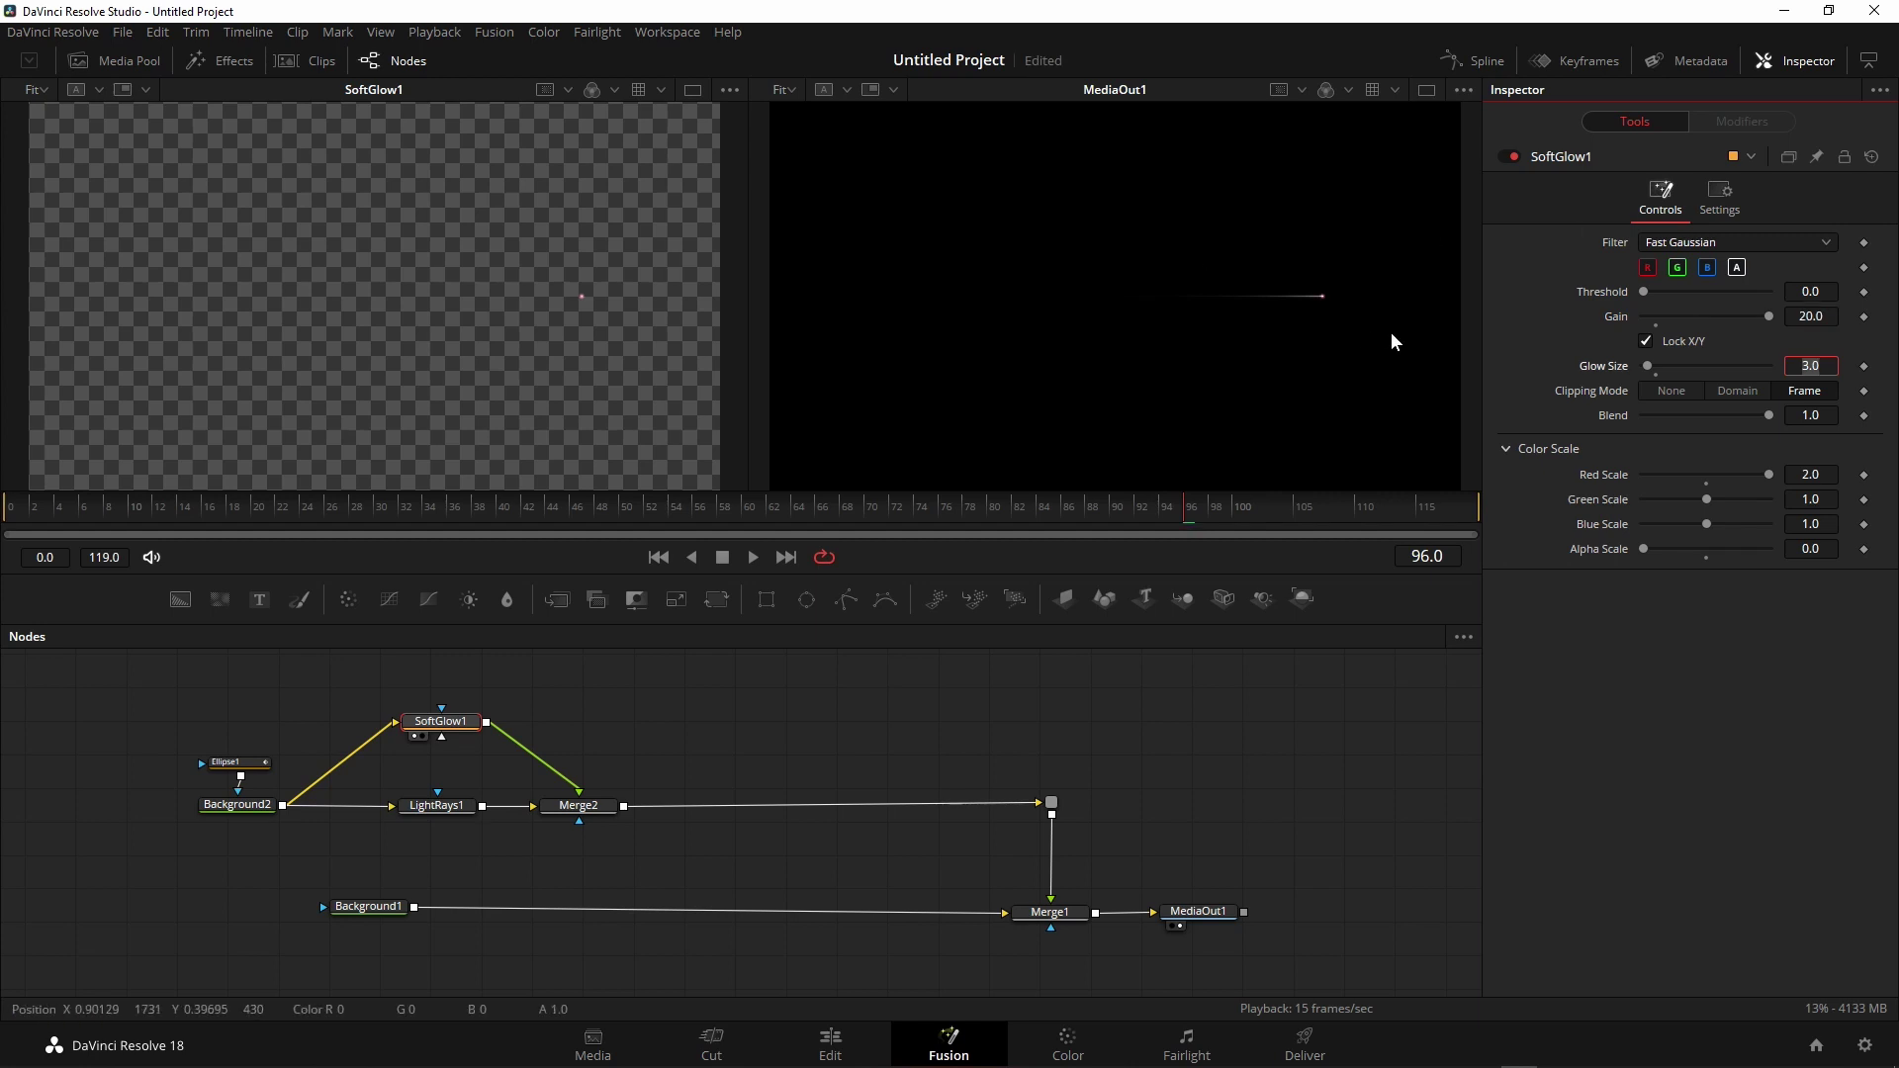
- Examine the glow at the head of the trail up close in the MediaOut1 viewer, and return the view to Fit
scroll(1332, 328, "up", 5)
left_click_drag(1322, 281, 1282, 423)
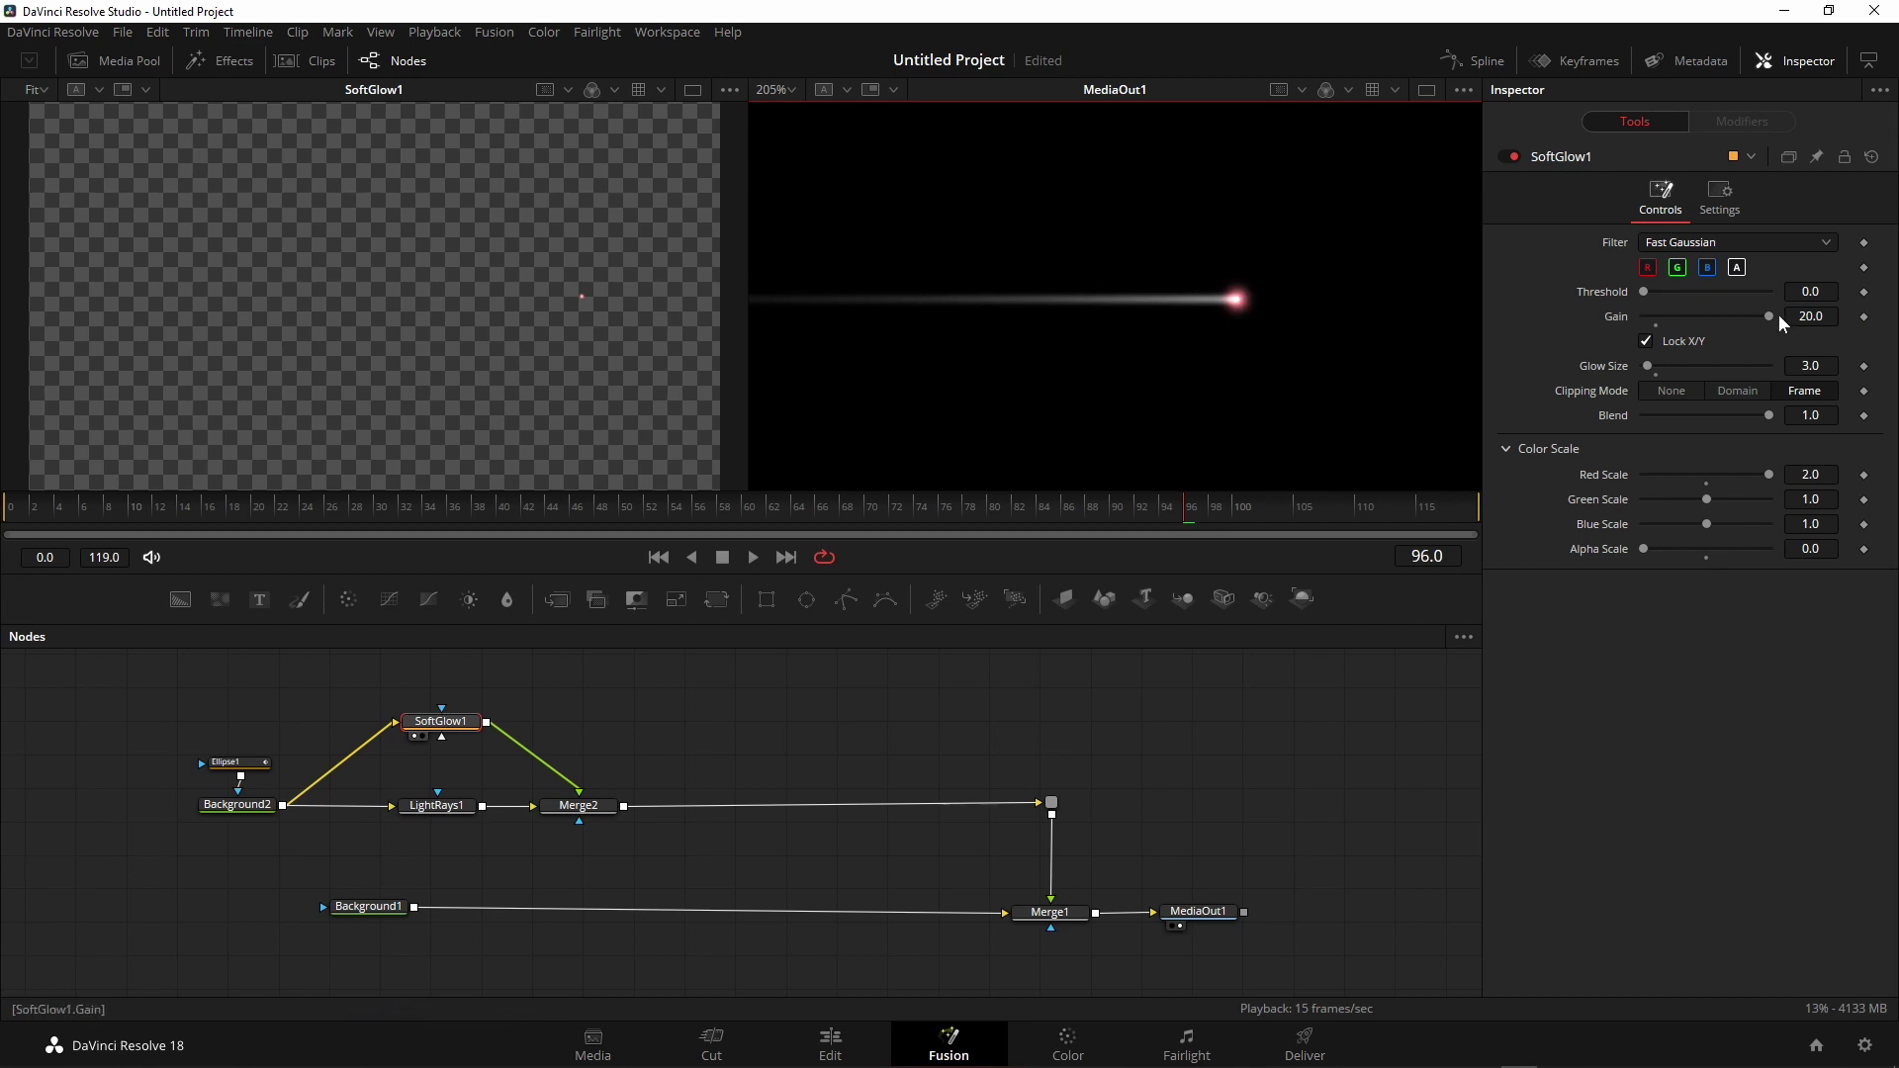
mouse_move(1779, 314)
left_mouse_down()
mouse_move(1624, 313)
mouse_move(1785, 314)
left_mouse_up()
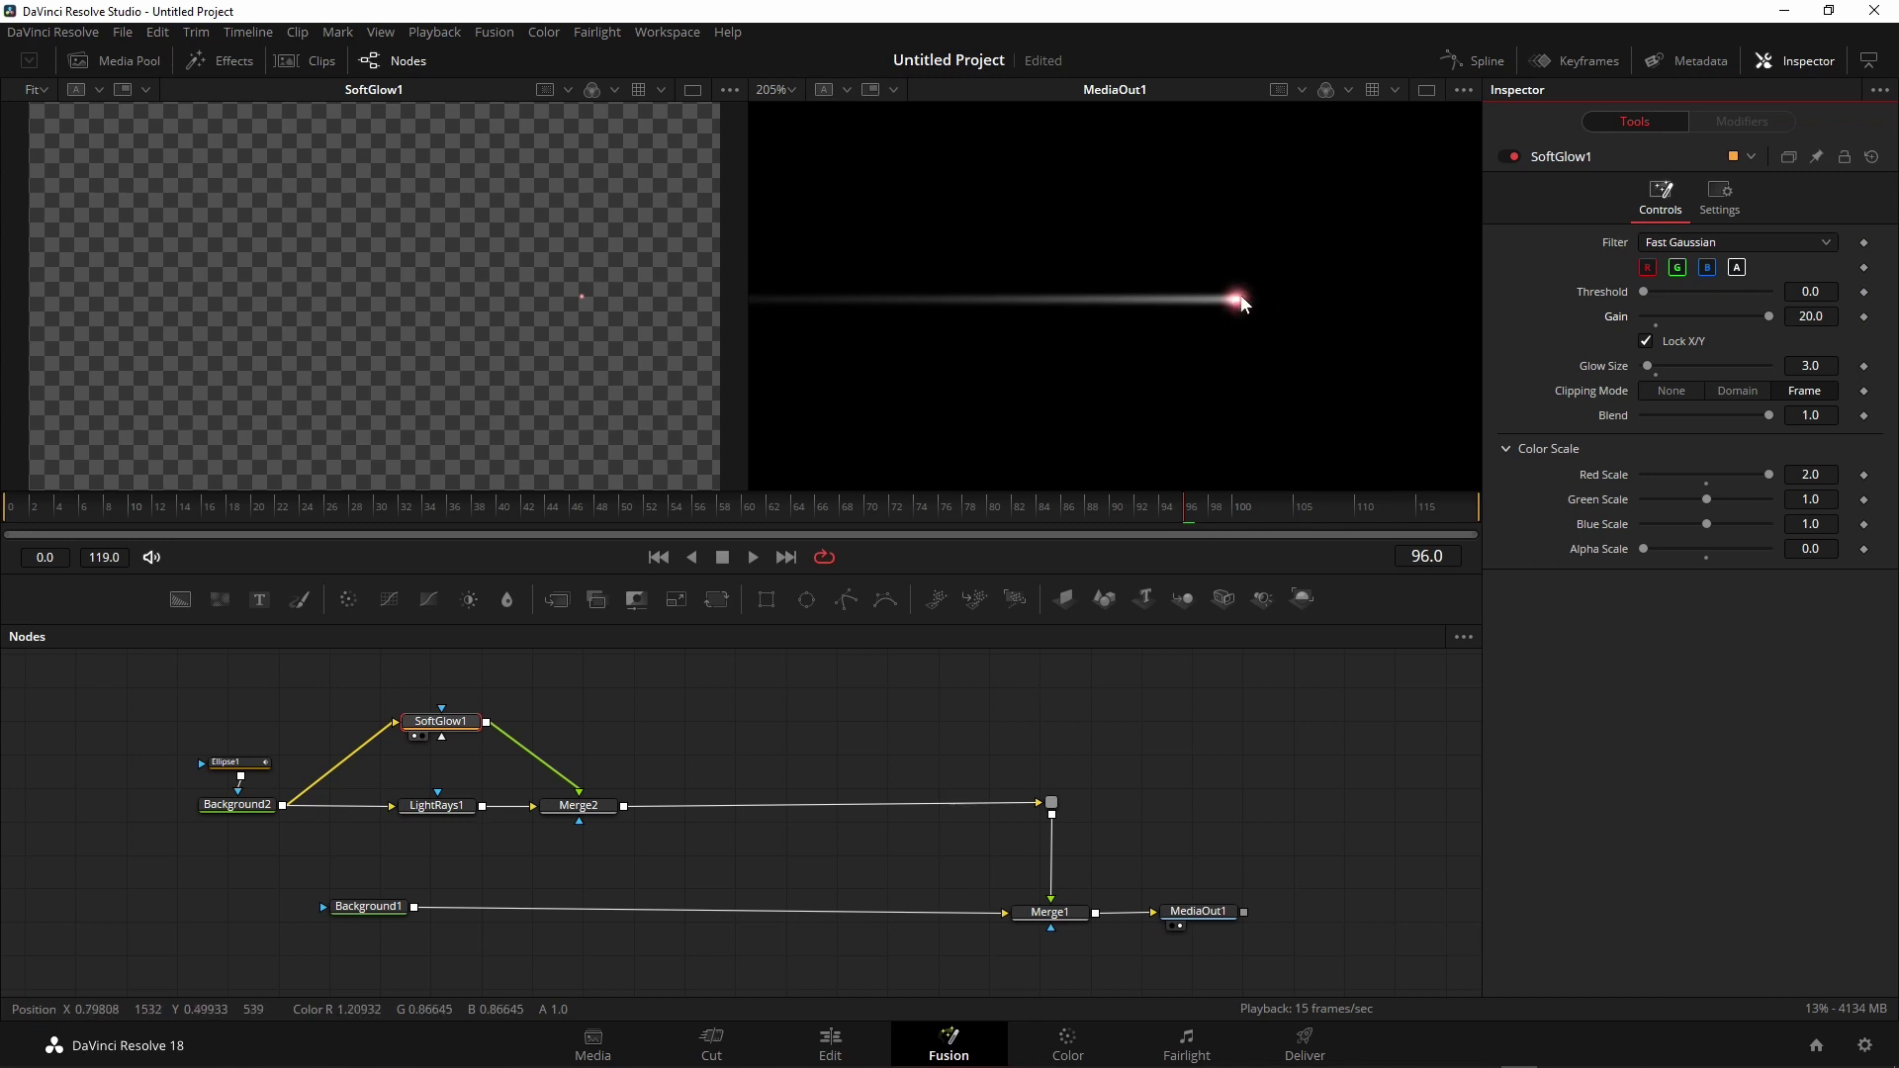
scroll(1230, 318, "up", 6)
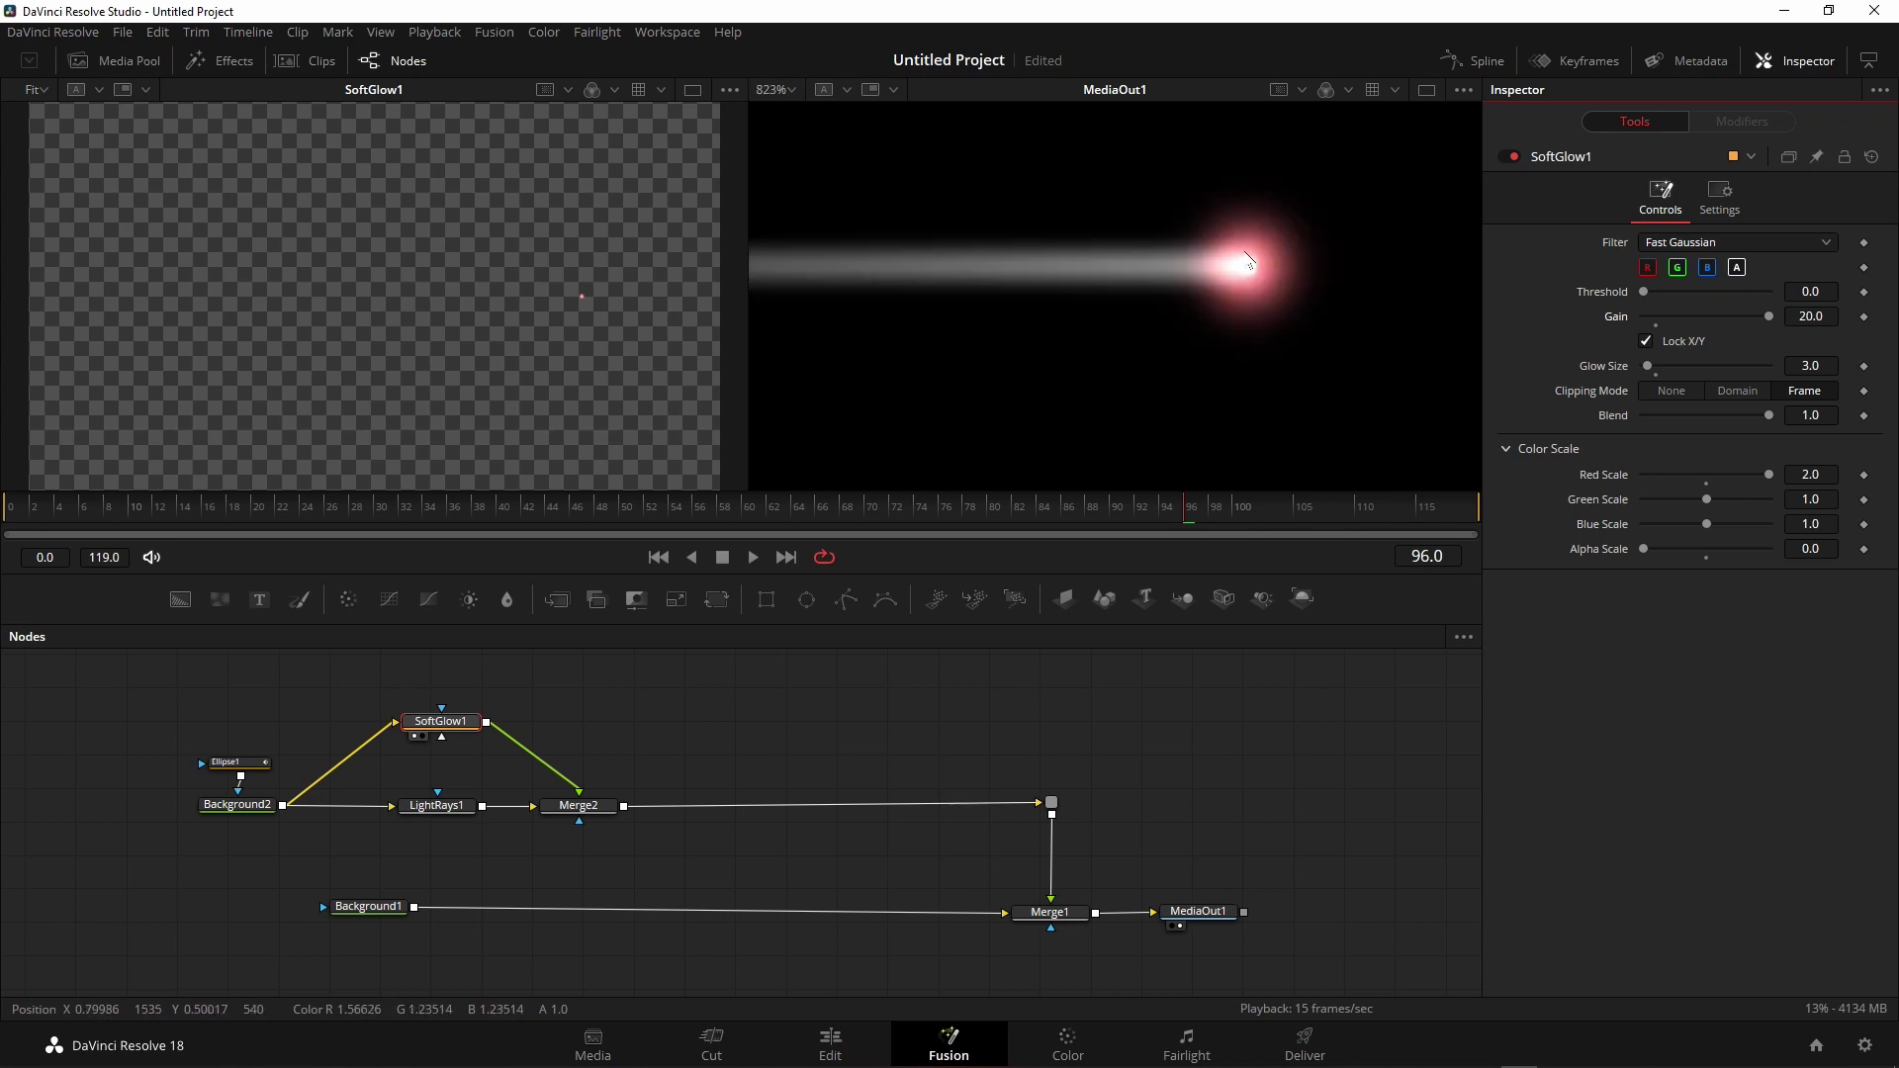
left_click(794, 85)
left_click(780, 117)
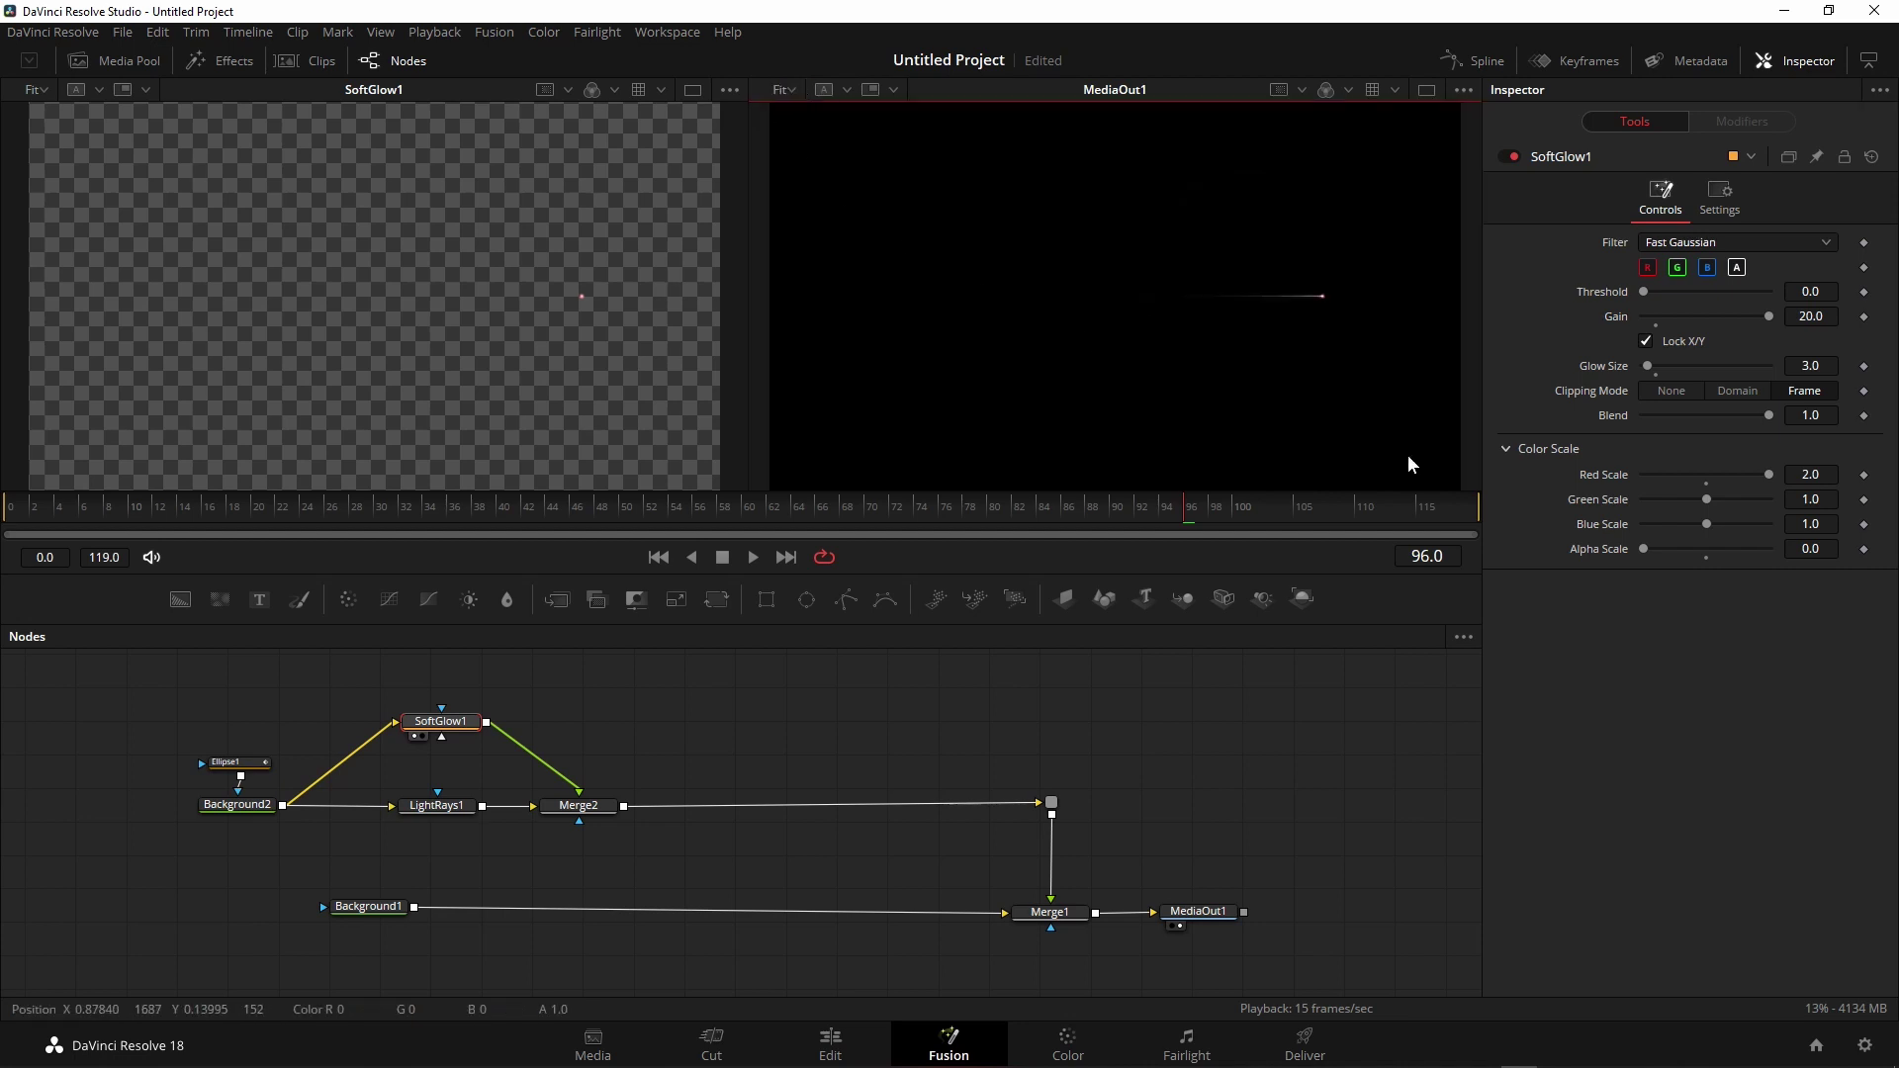
- Play the composition from about frame 31 to check the glowing, moving trail, and stop playback
left_click_drag(663, 509, 382, 503)
key("space")
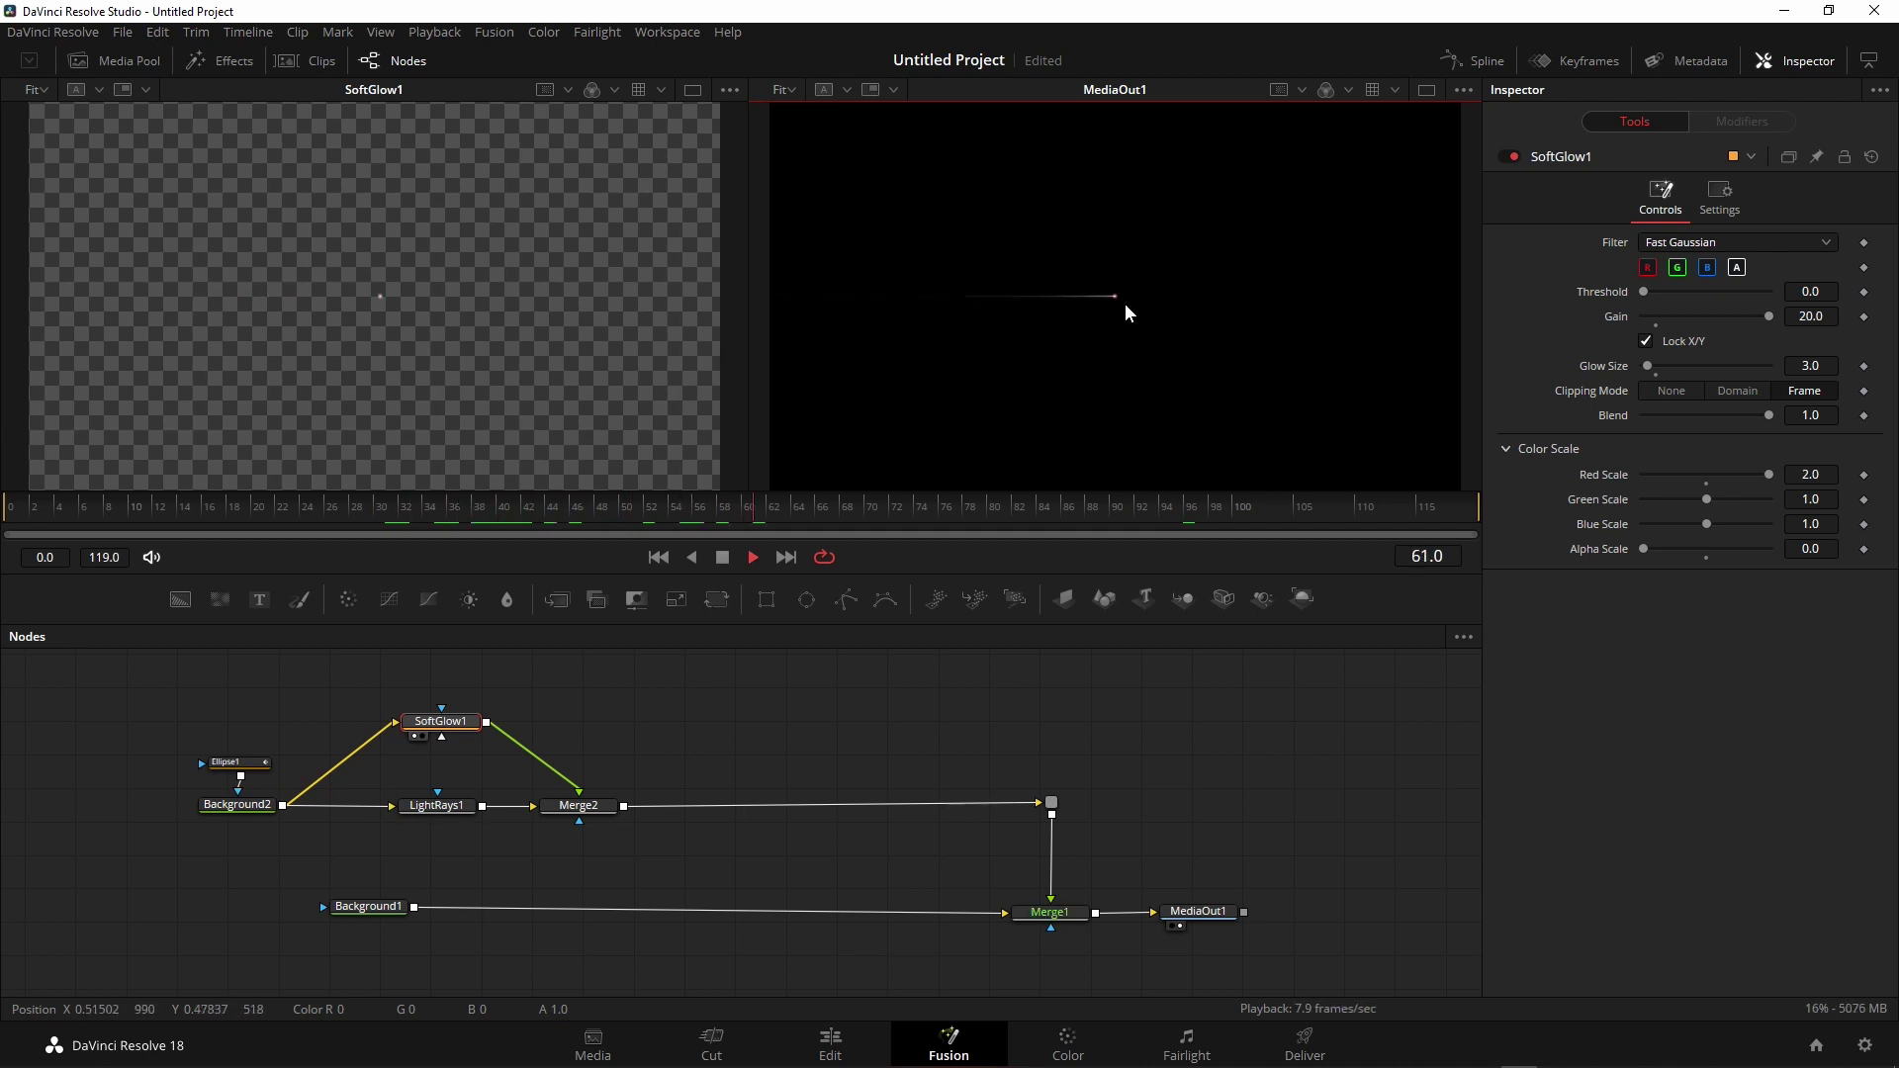
key("space")
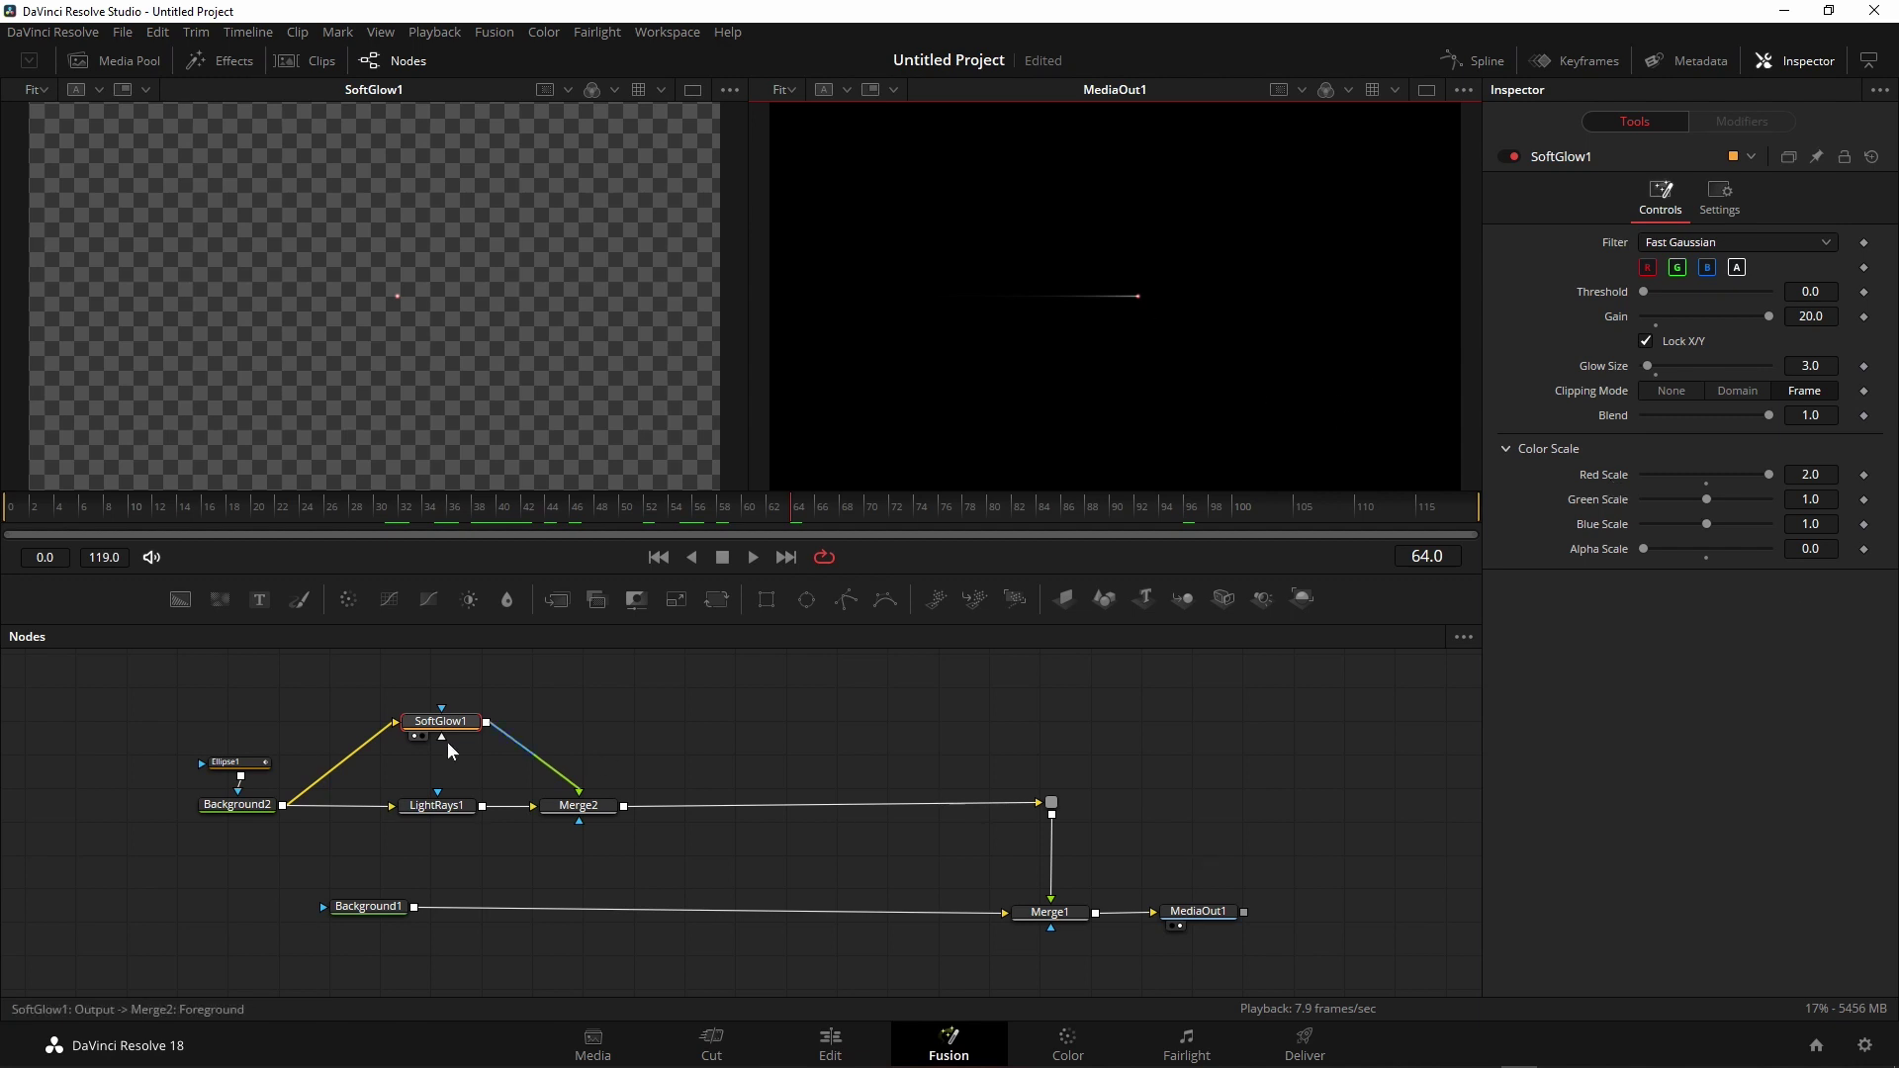
- Insert a Transform node after Merge2, try an Angle of -18.3, and check the tilted trail in playback
left_click_drag(704, 598, 714, 803)
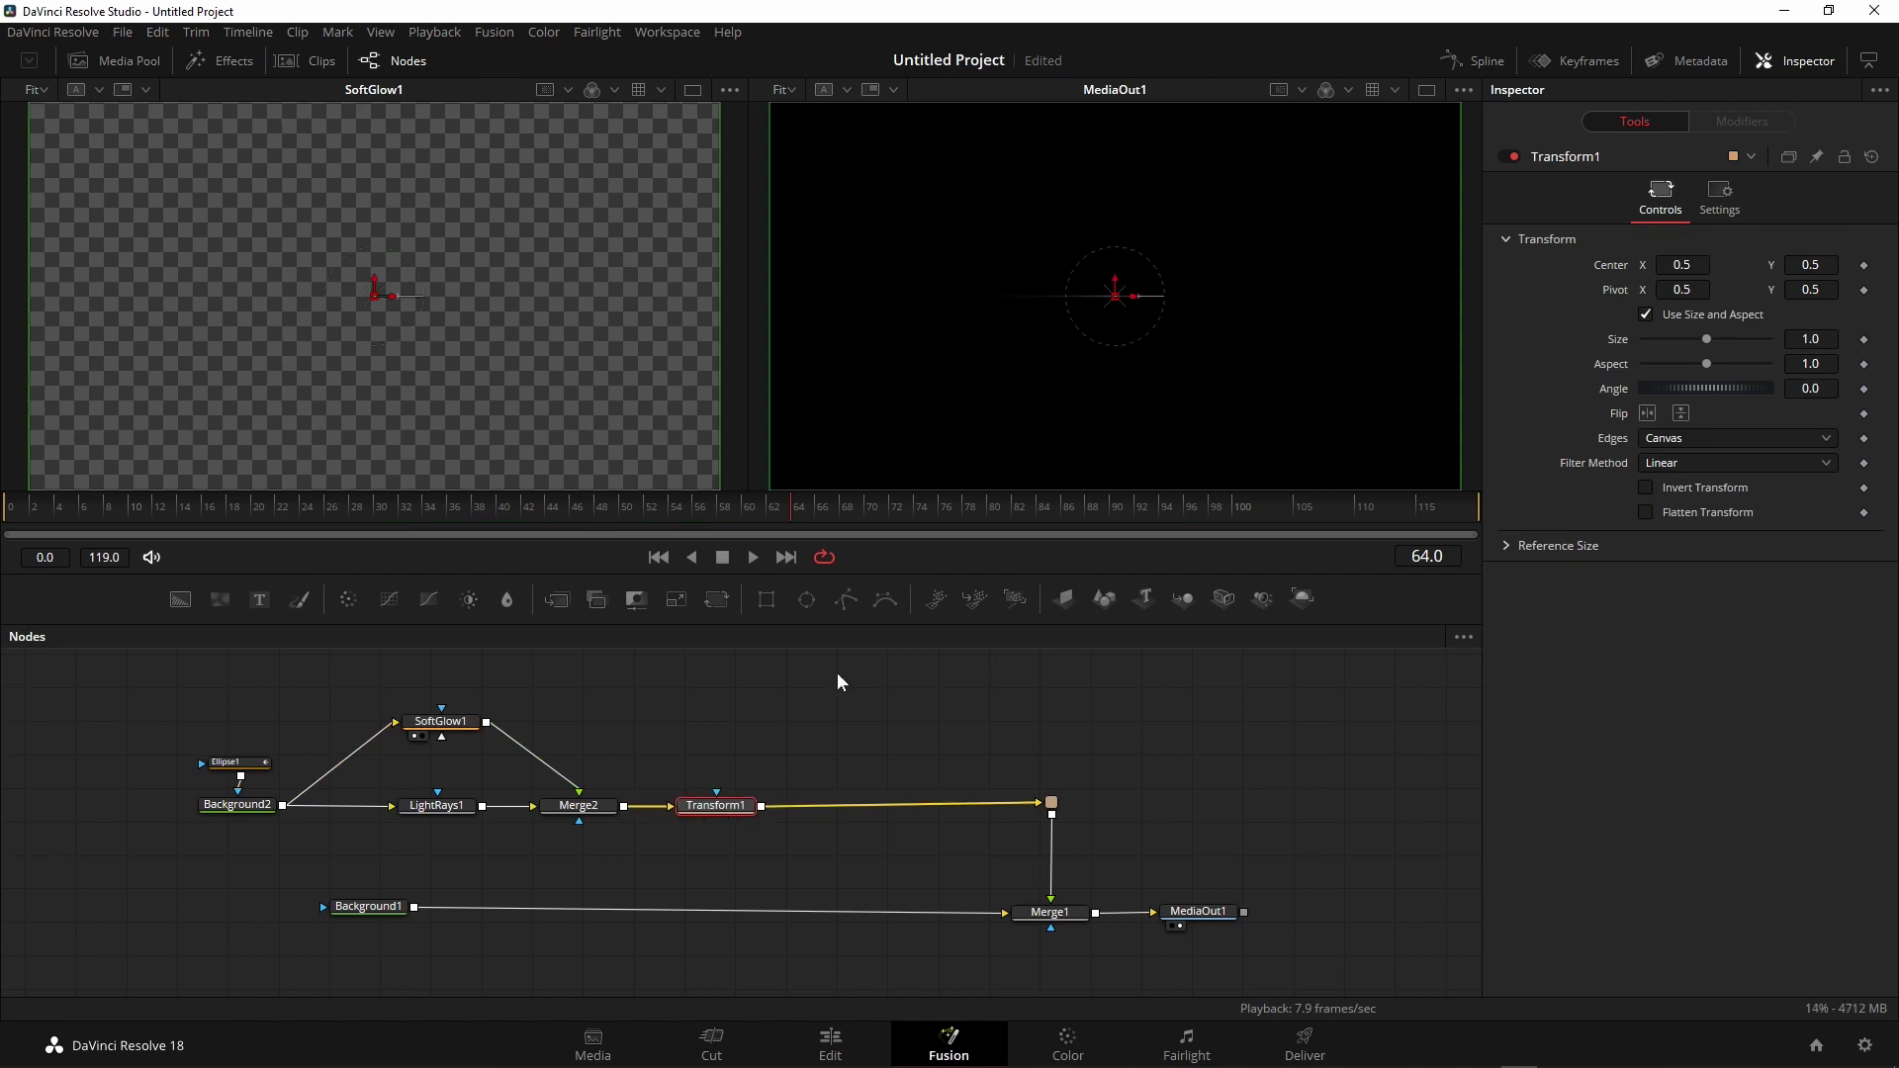
mouse_move(1681, 386)
left_mouse_down()
mouse_move(1701, 386)
mouse_move(1652, 387)
mouse_move(1681, 391)
left_mouse_up()
left_click(754, 557)
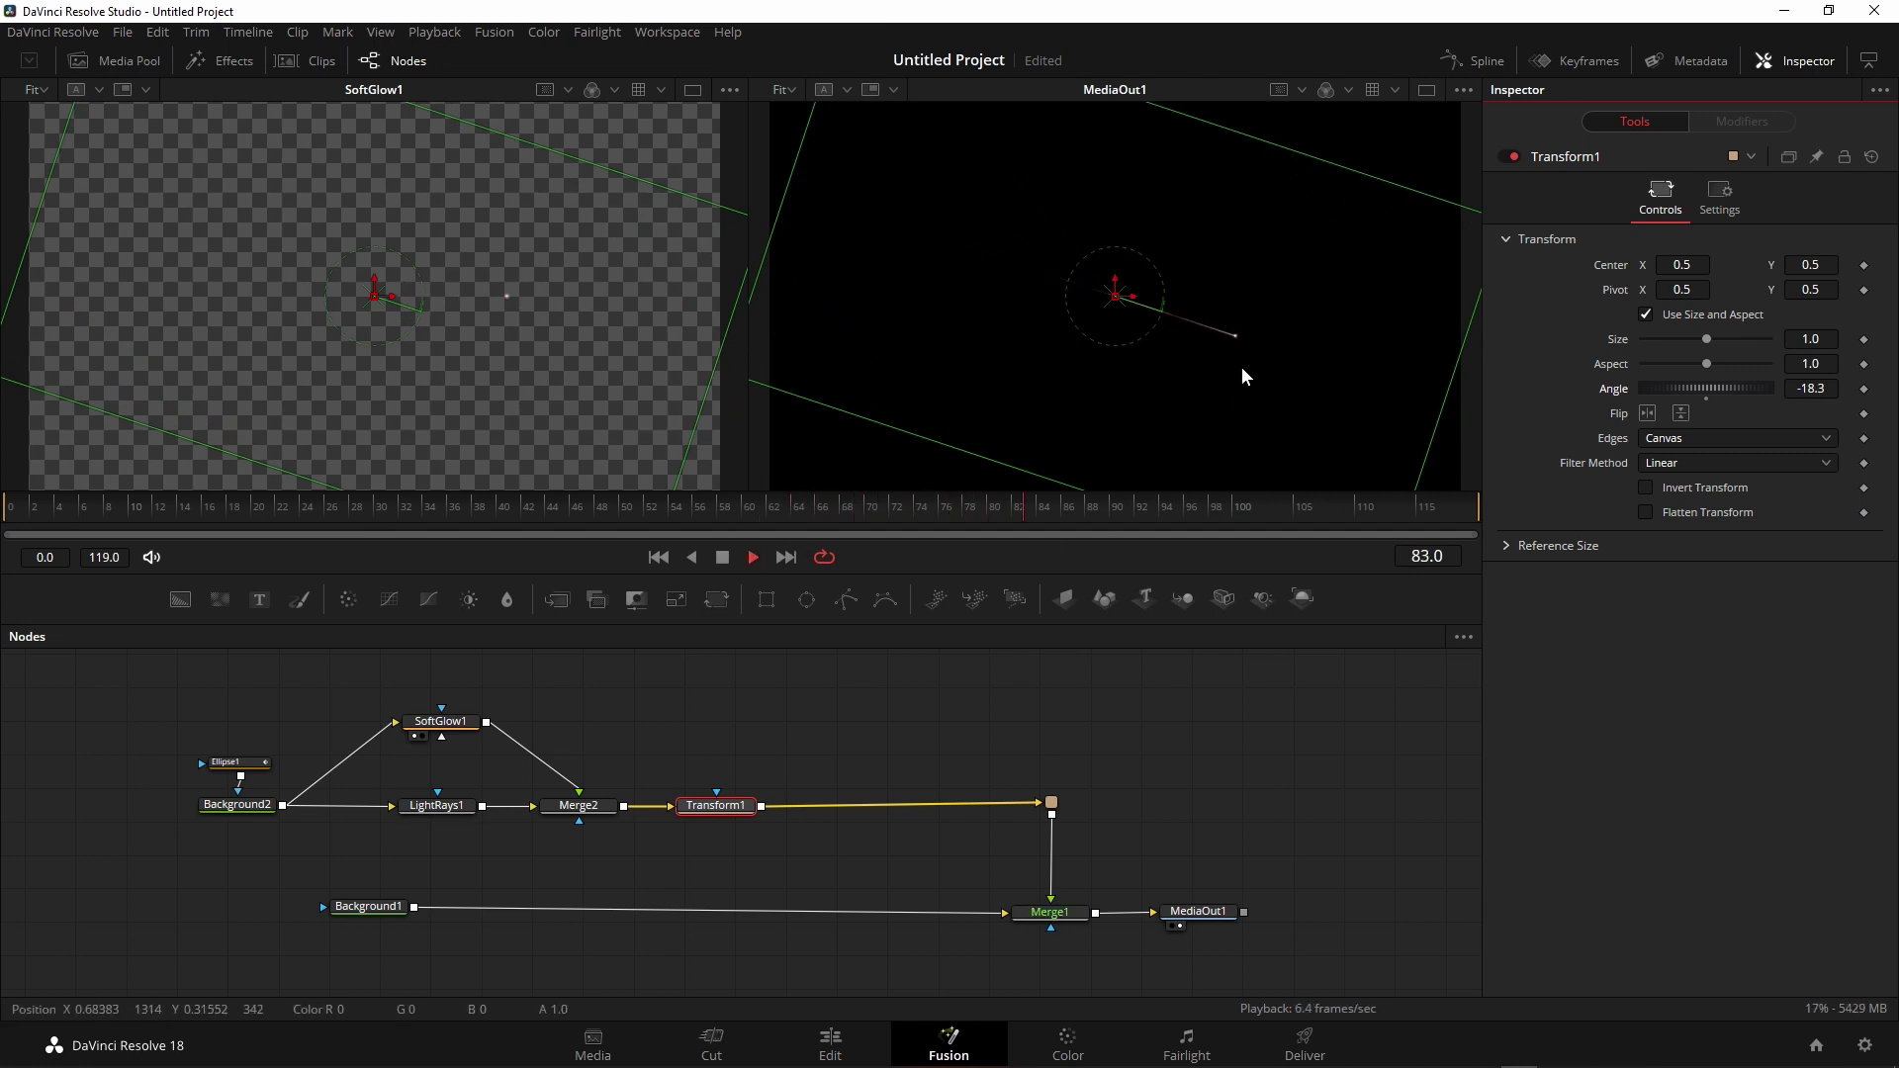
left_click(723, 558)
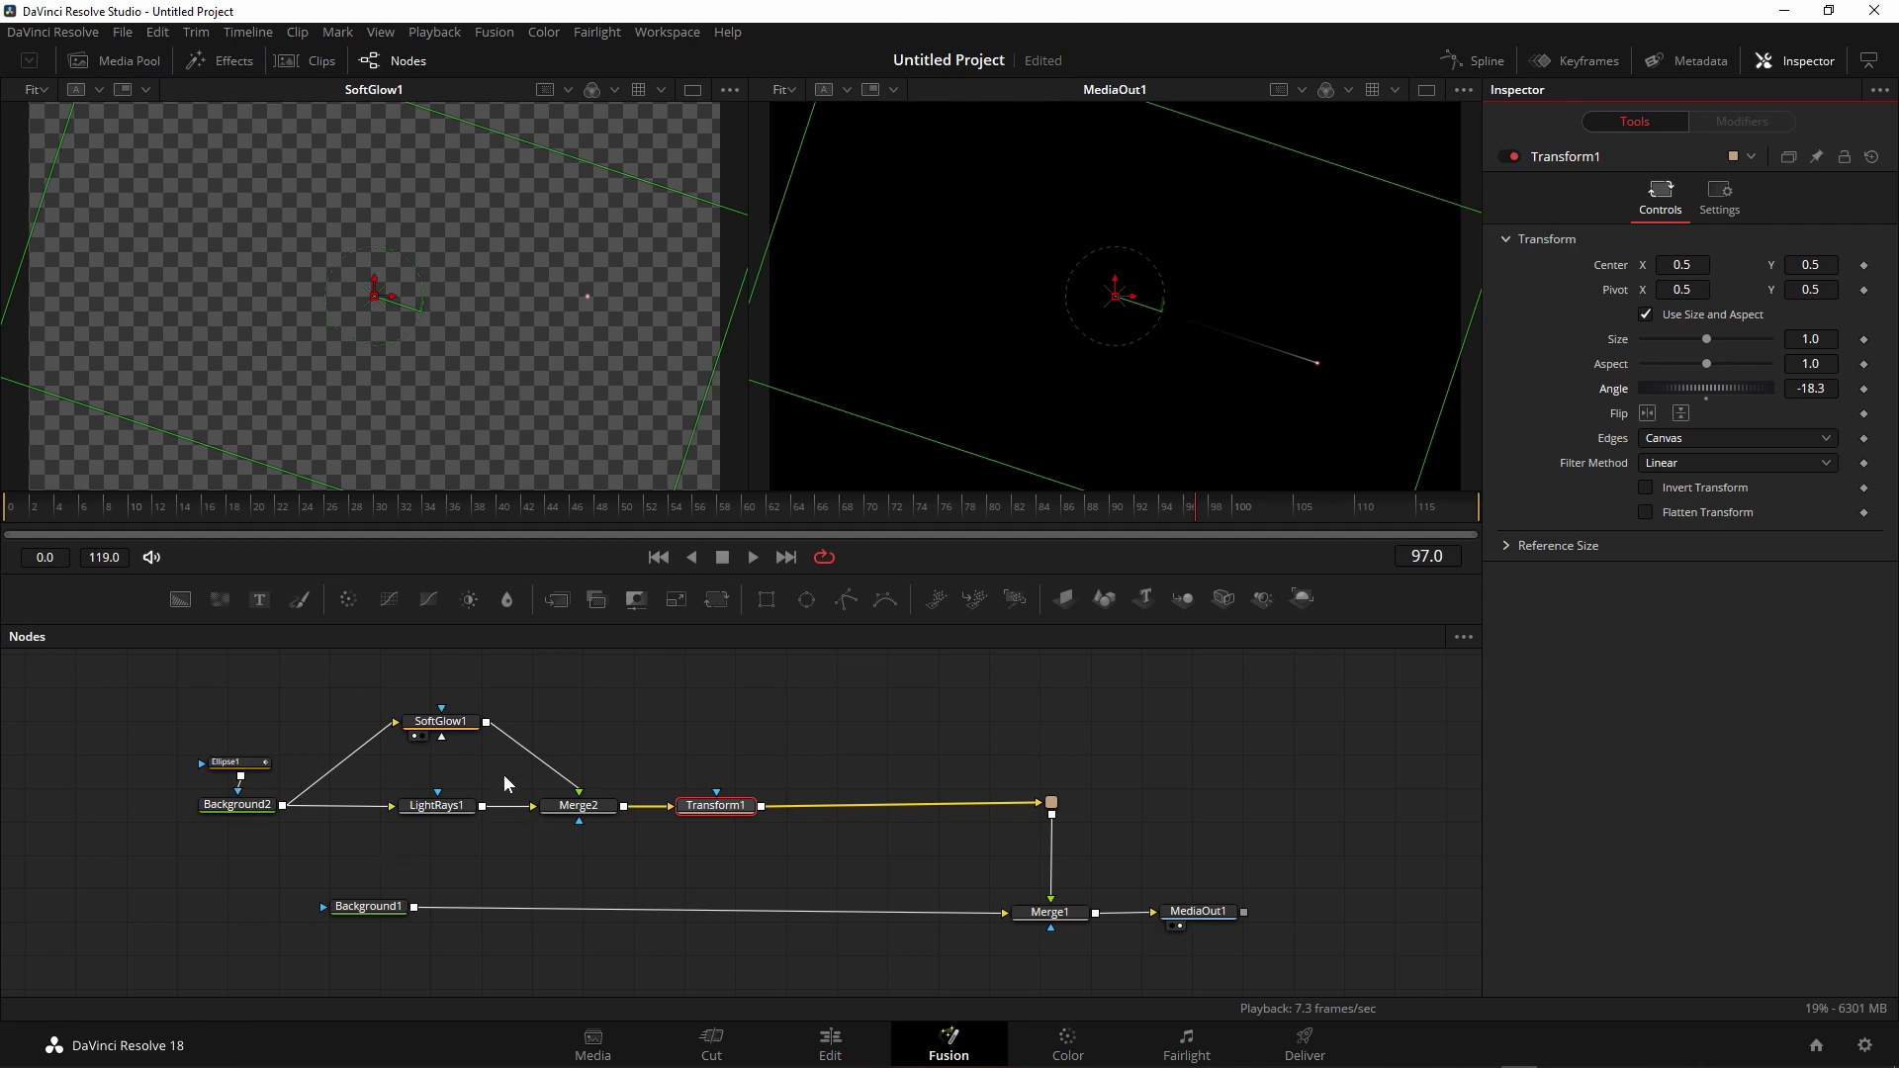
- Find the Duplicate tool by name and insert a Duplicate node directly after Transform1
key("shift+space")
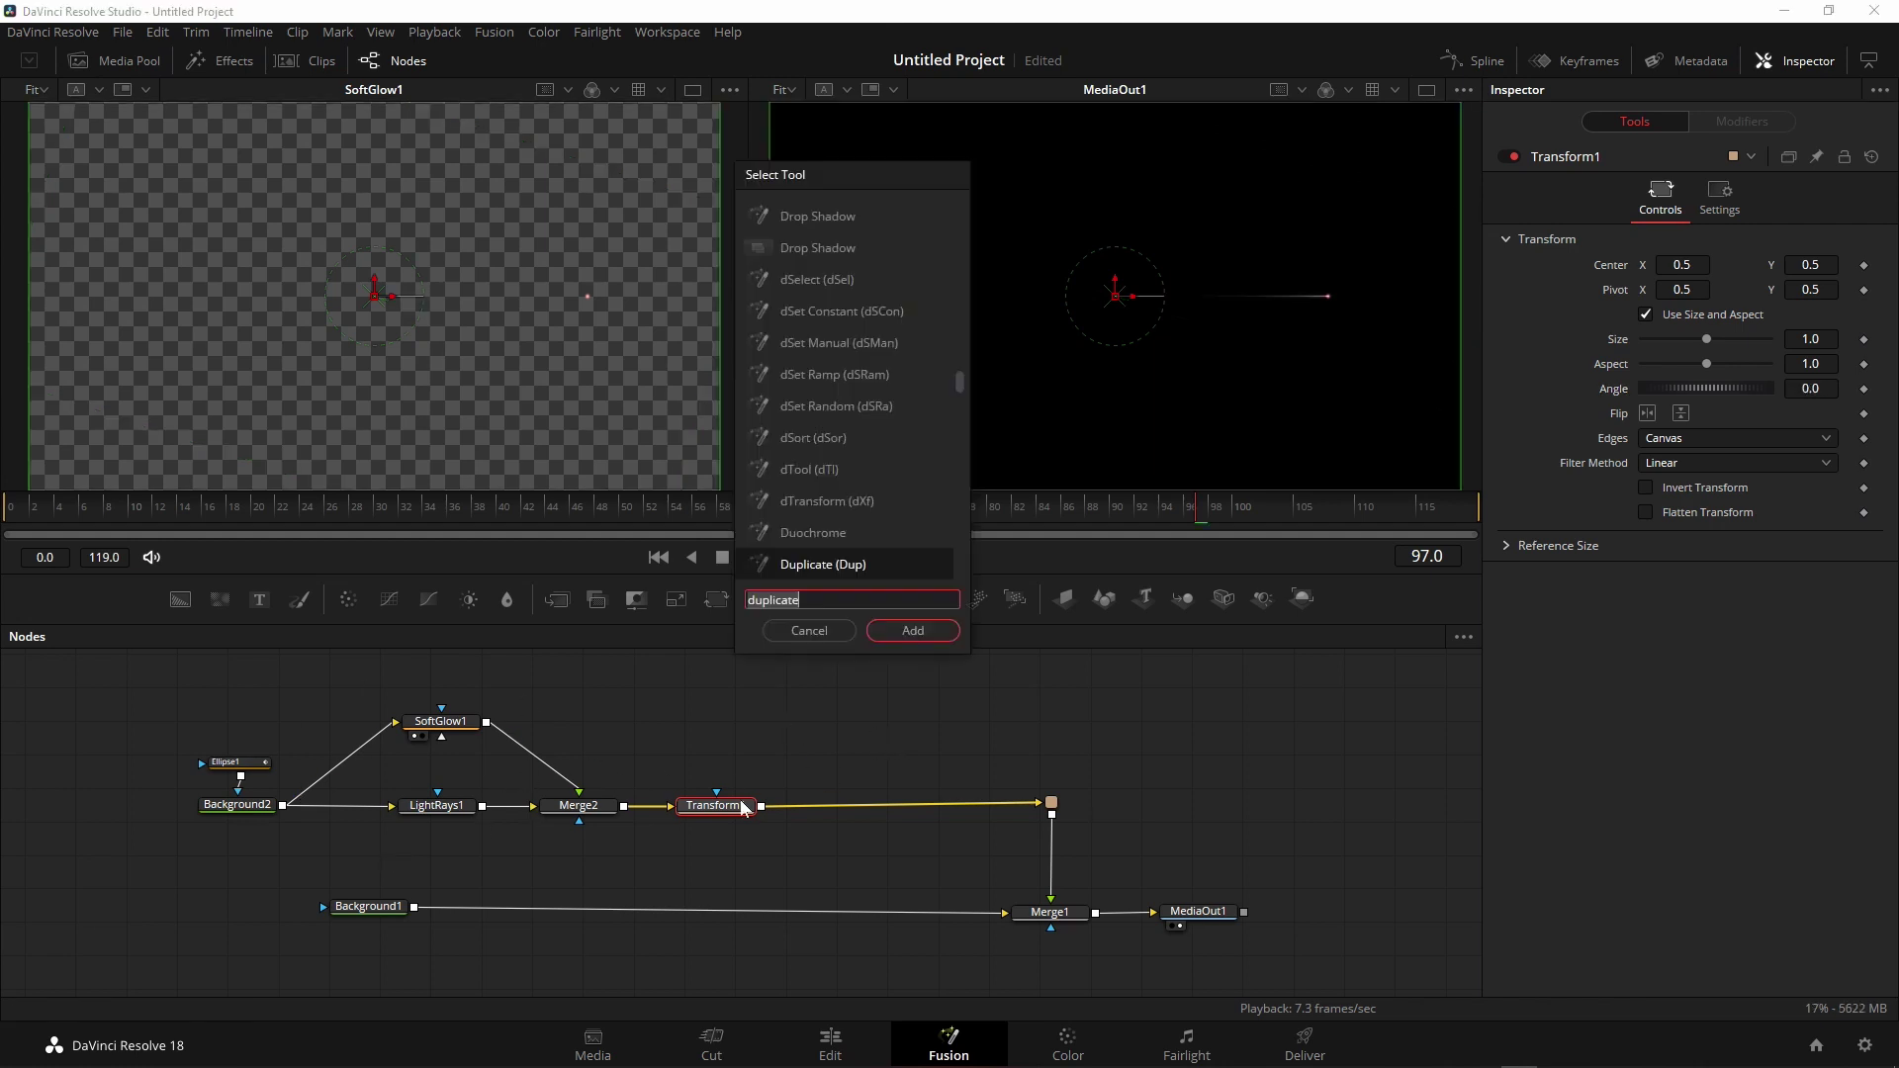
type("duplice")
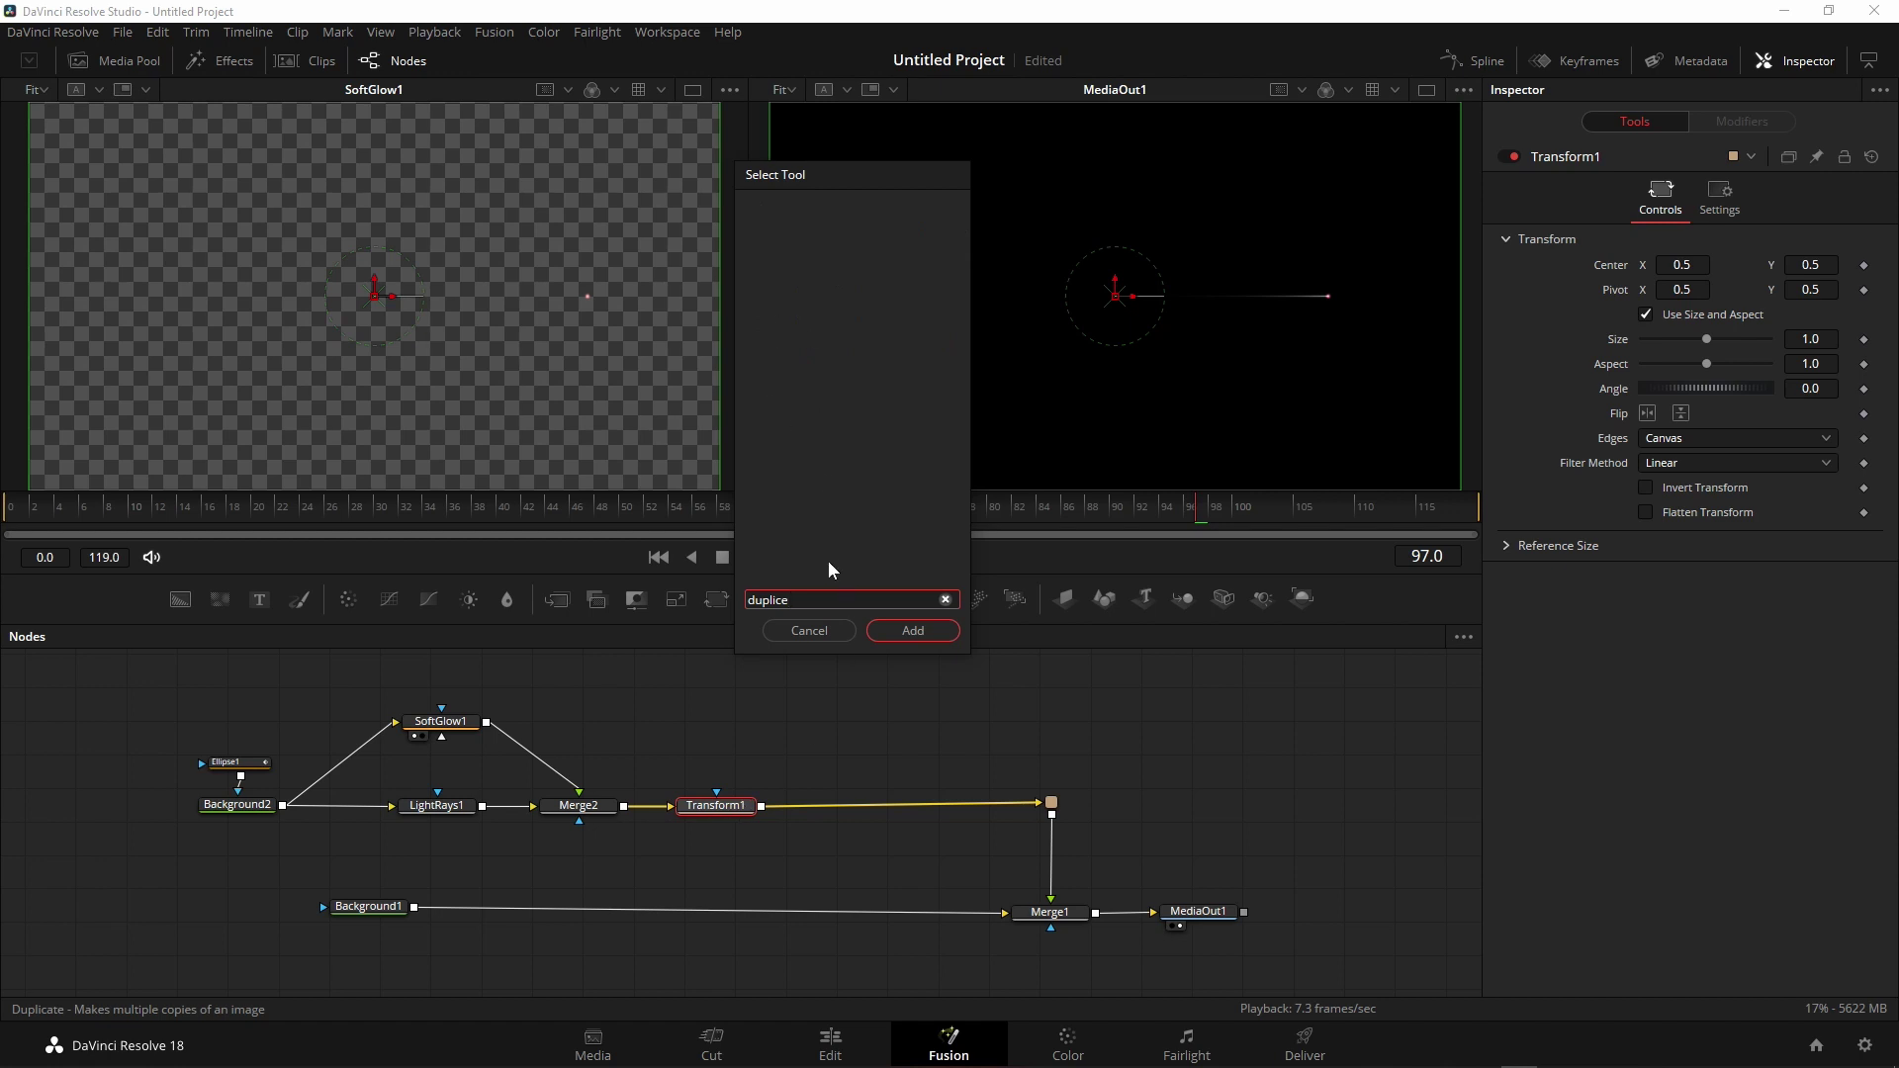
key("BackSpace")
type("ate")
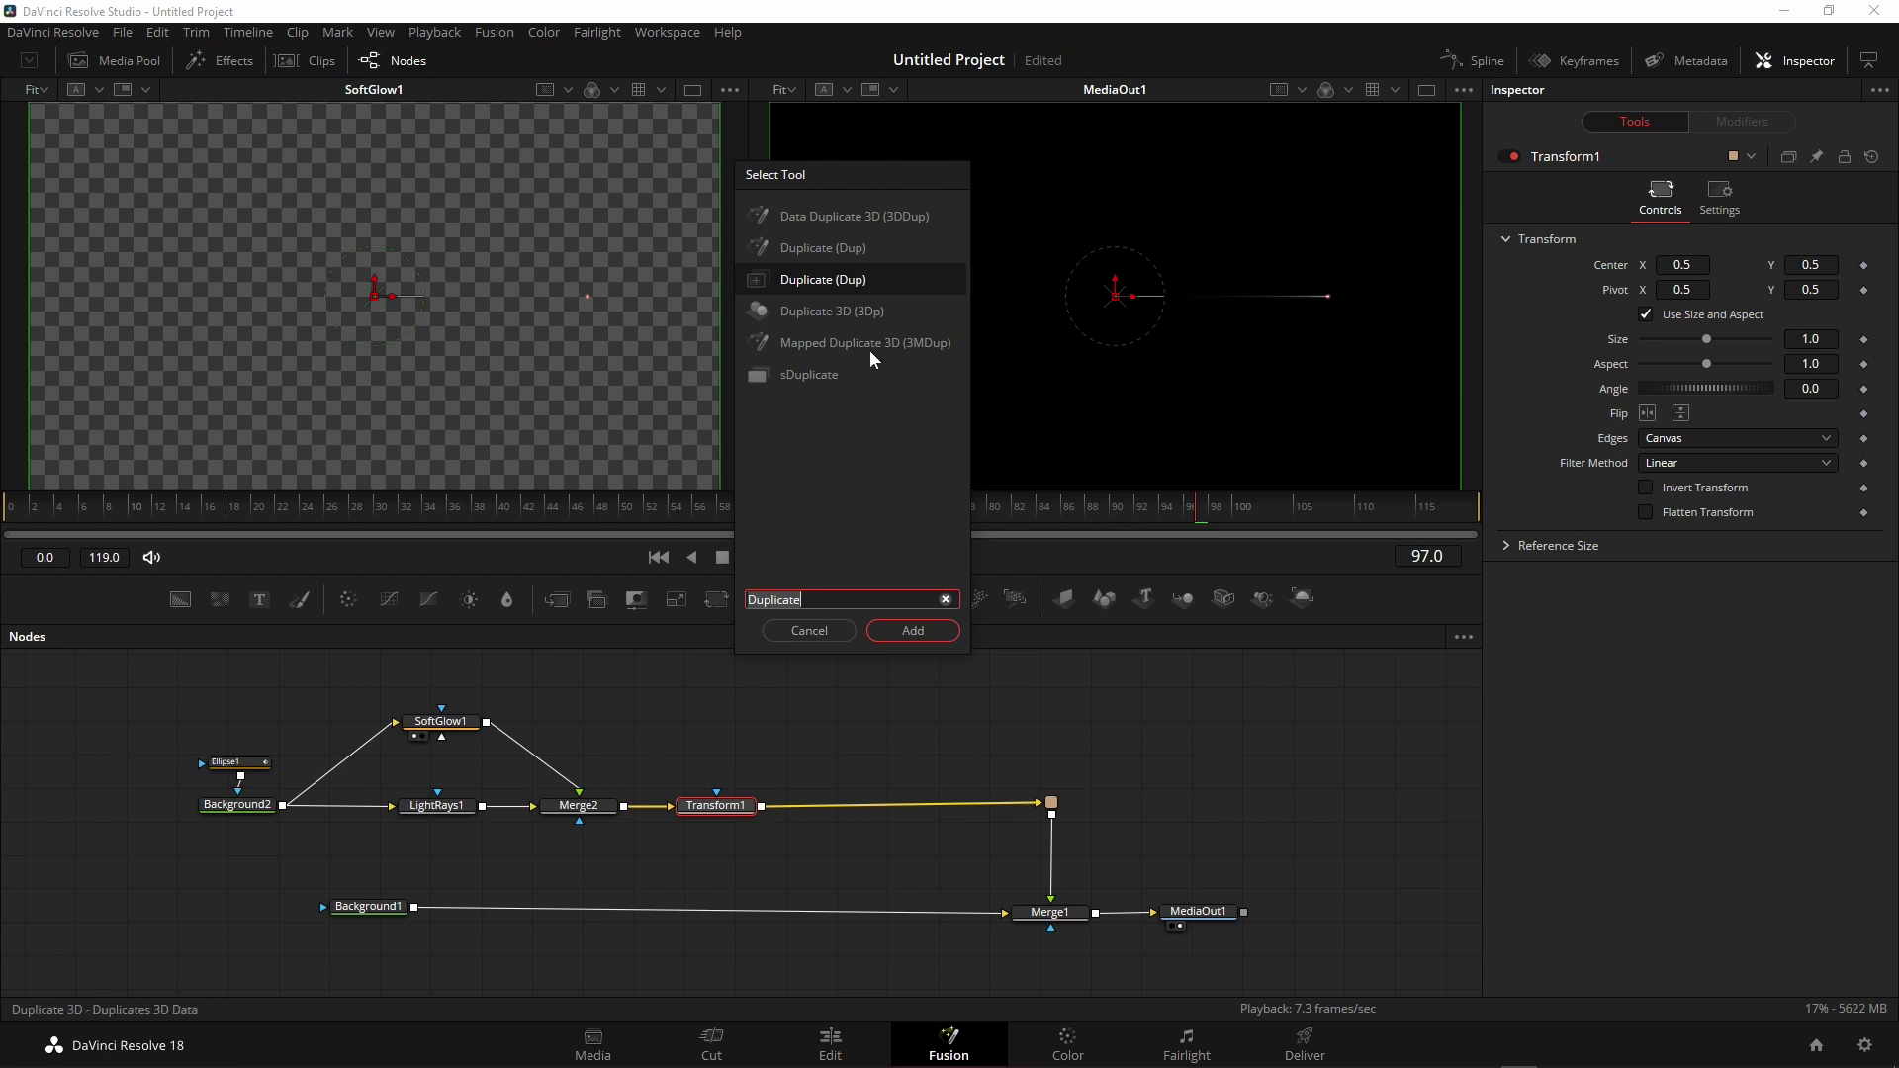
left_click(910, 630)
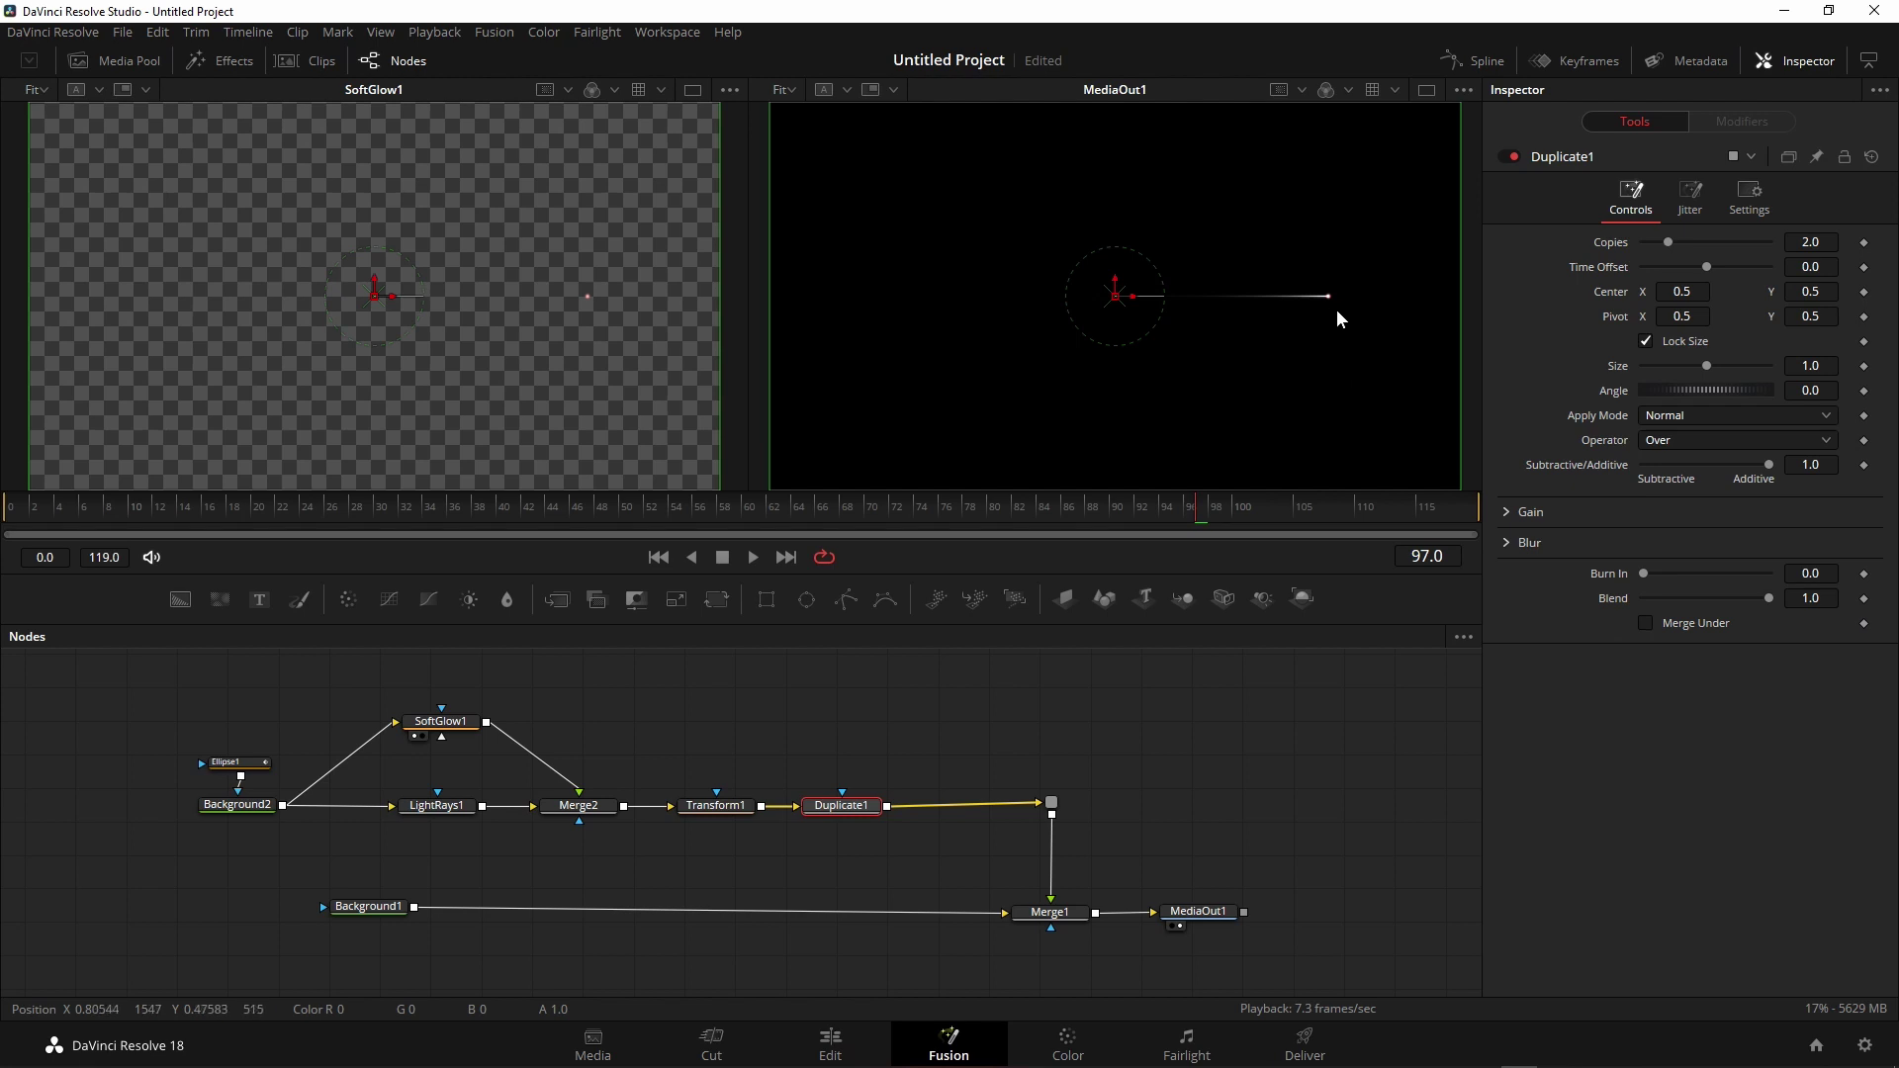
- Set Duplicate1 to 10 copies and spread them vertically with Center Y at 0.538
left_click_drag(1670, 241, 1796, 251)
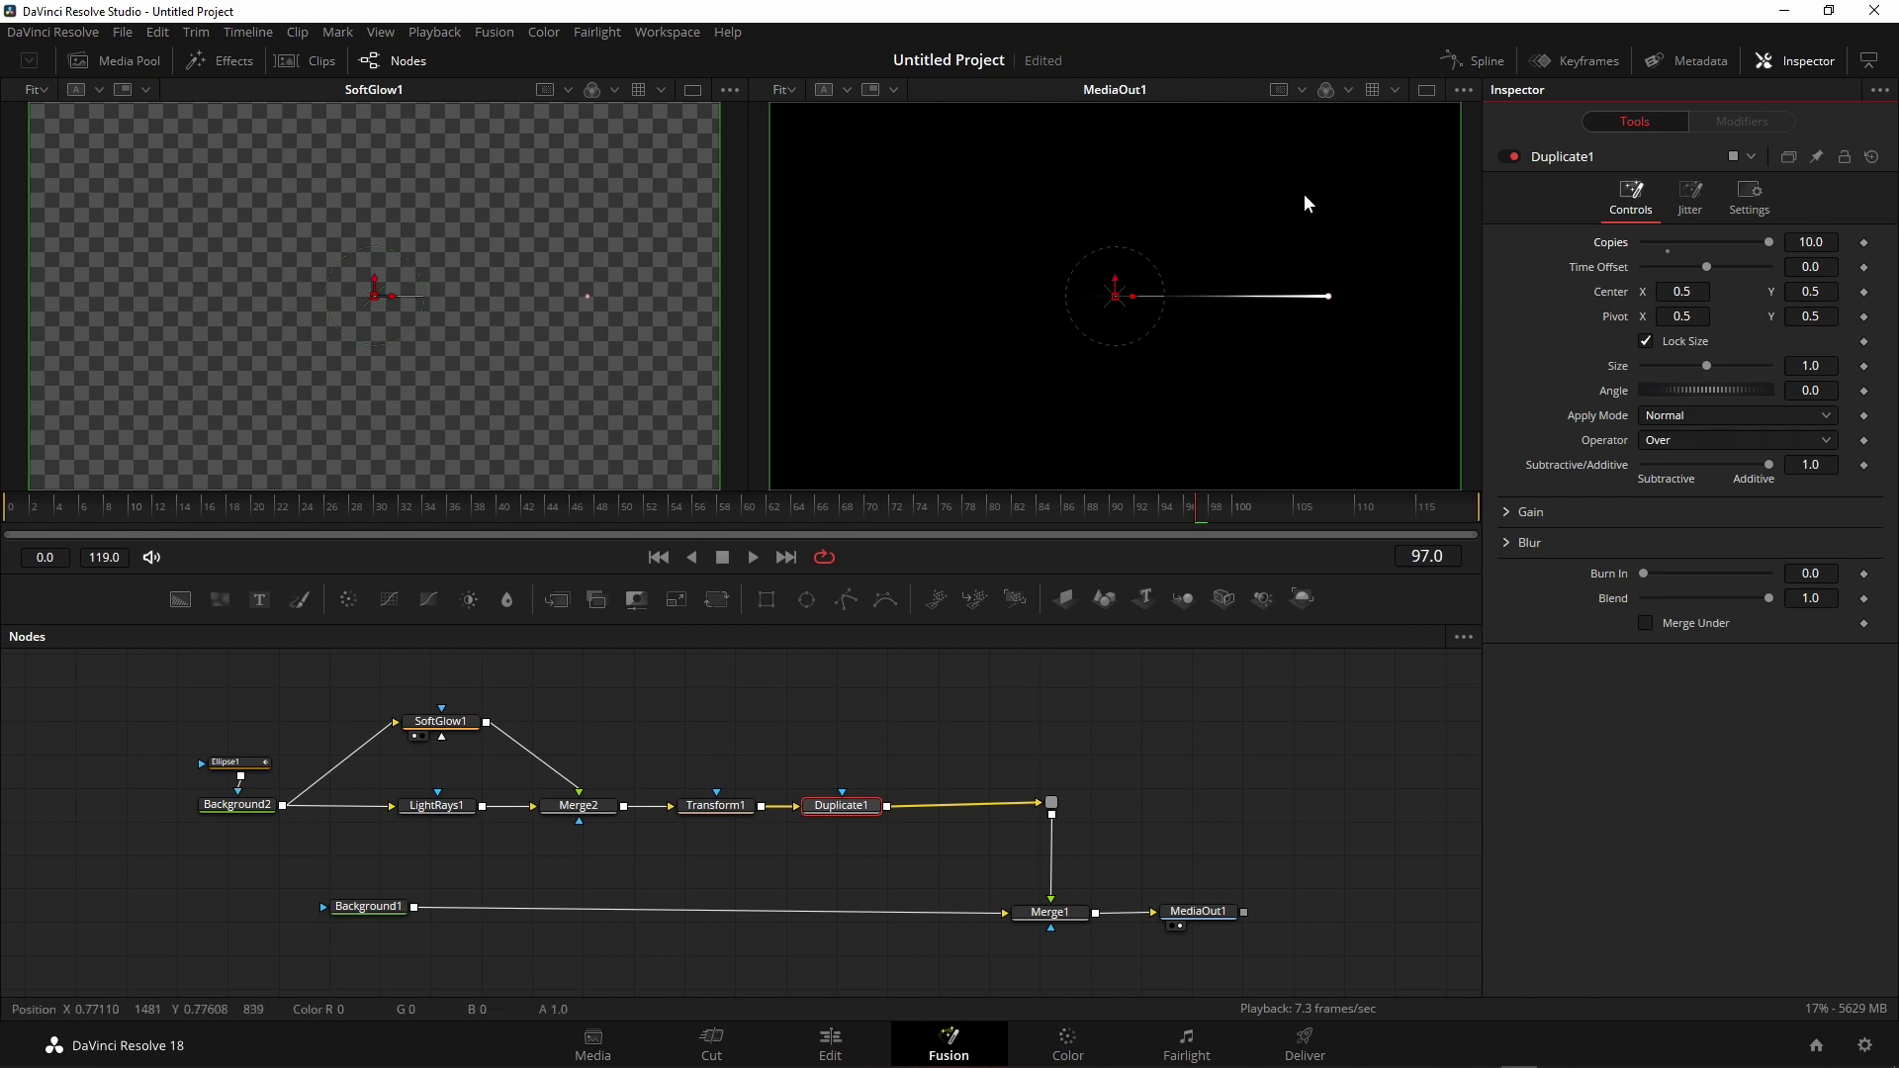
scroll(1803, 292, "up", 2)
scroll(1802, 291, "up", 15)
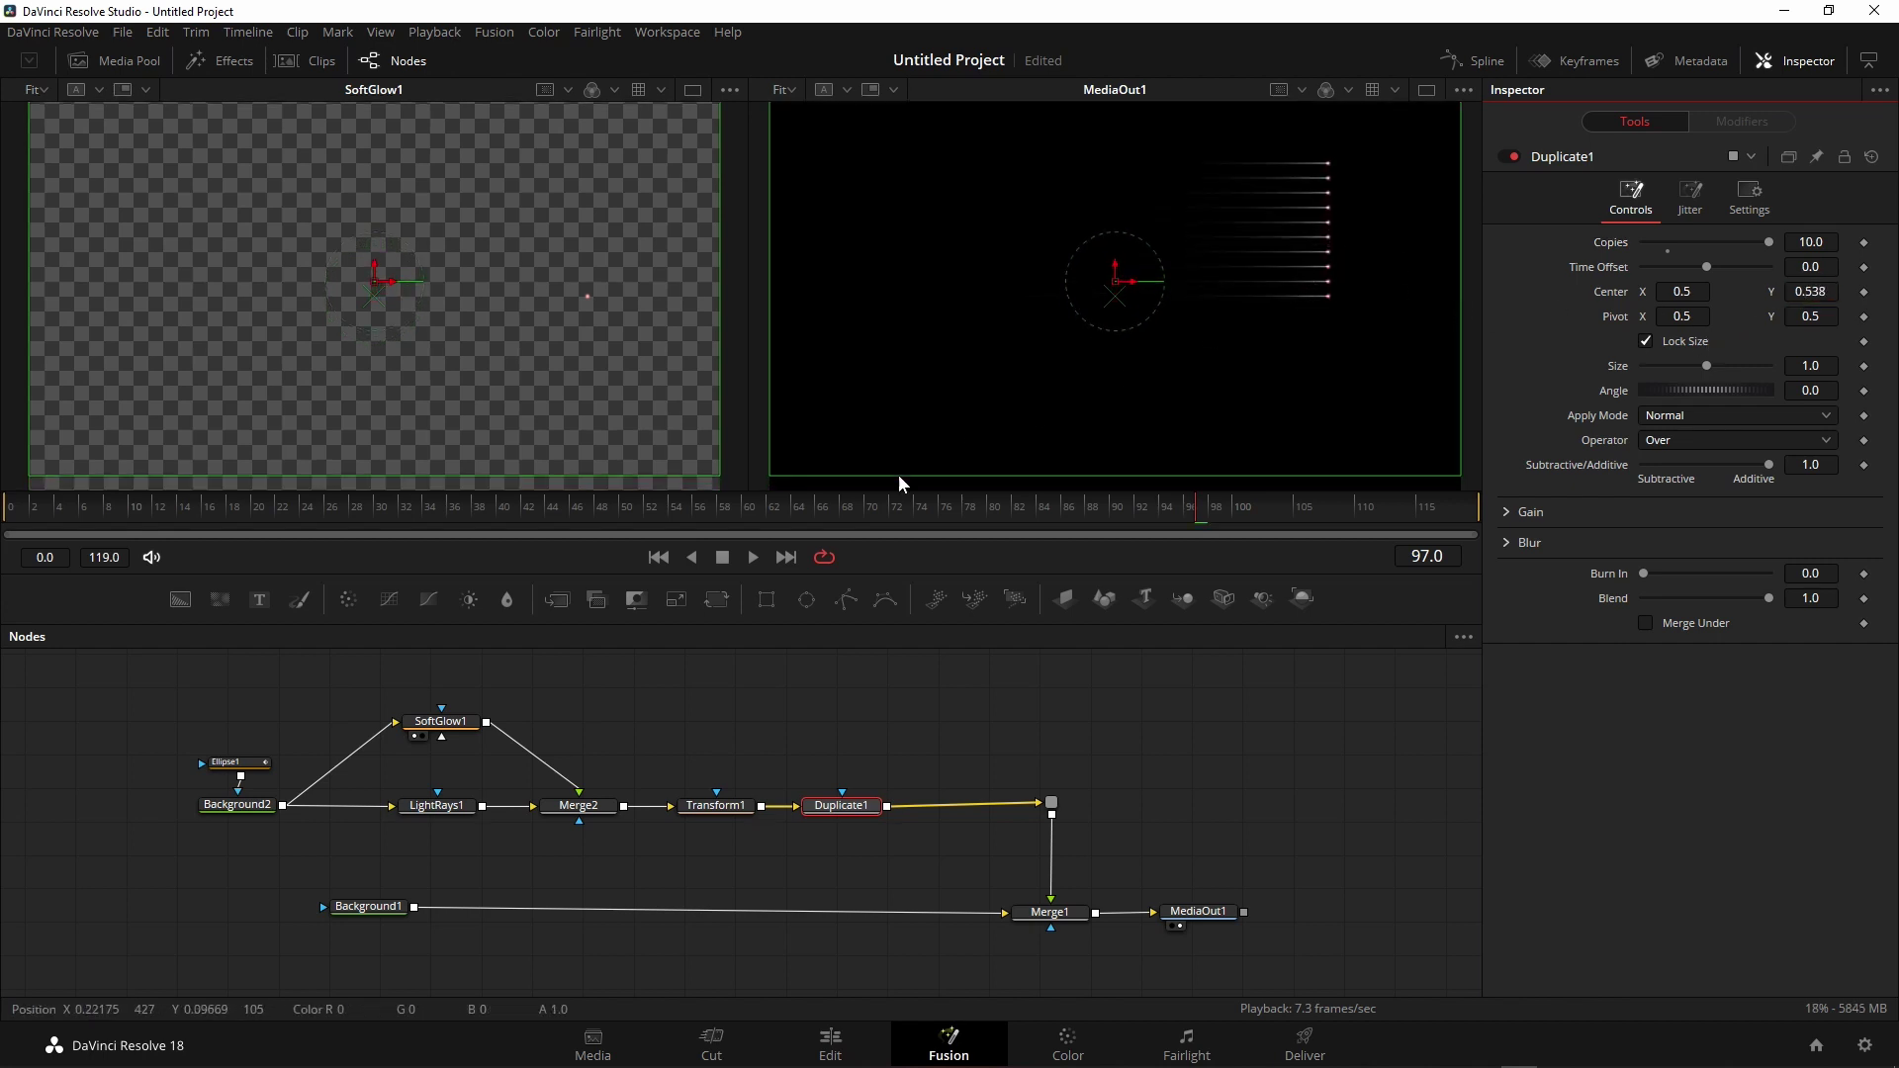
- Play the composition from about frame 53 to check the duplicated trails, and stop playback
left_click_drag(895, 506, 661, 509)
key("space")
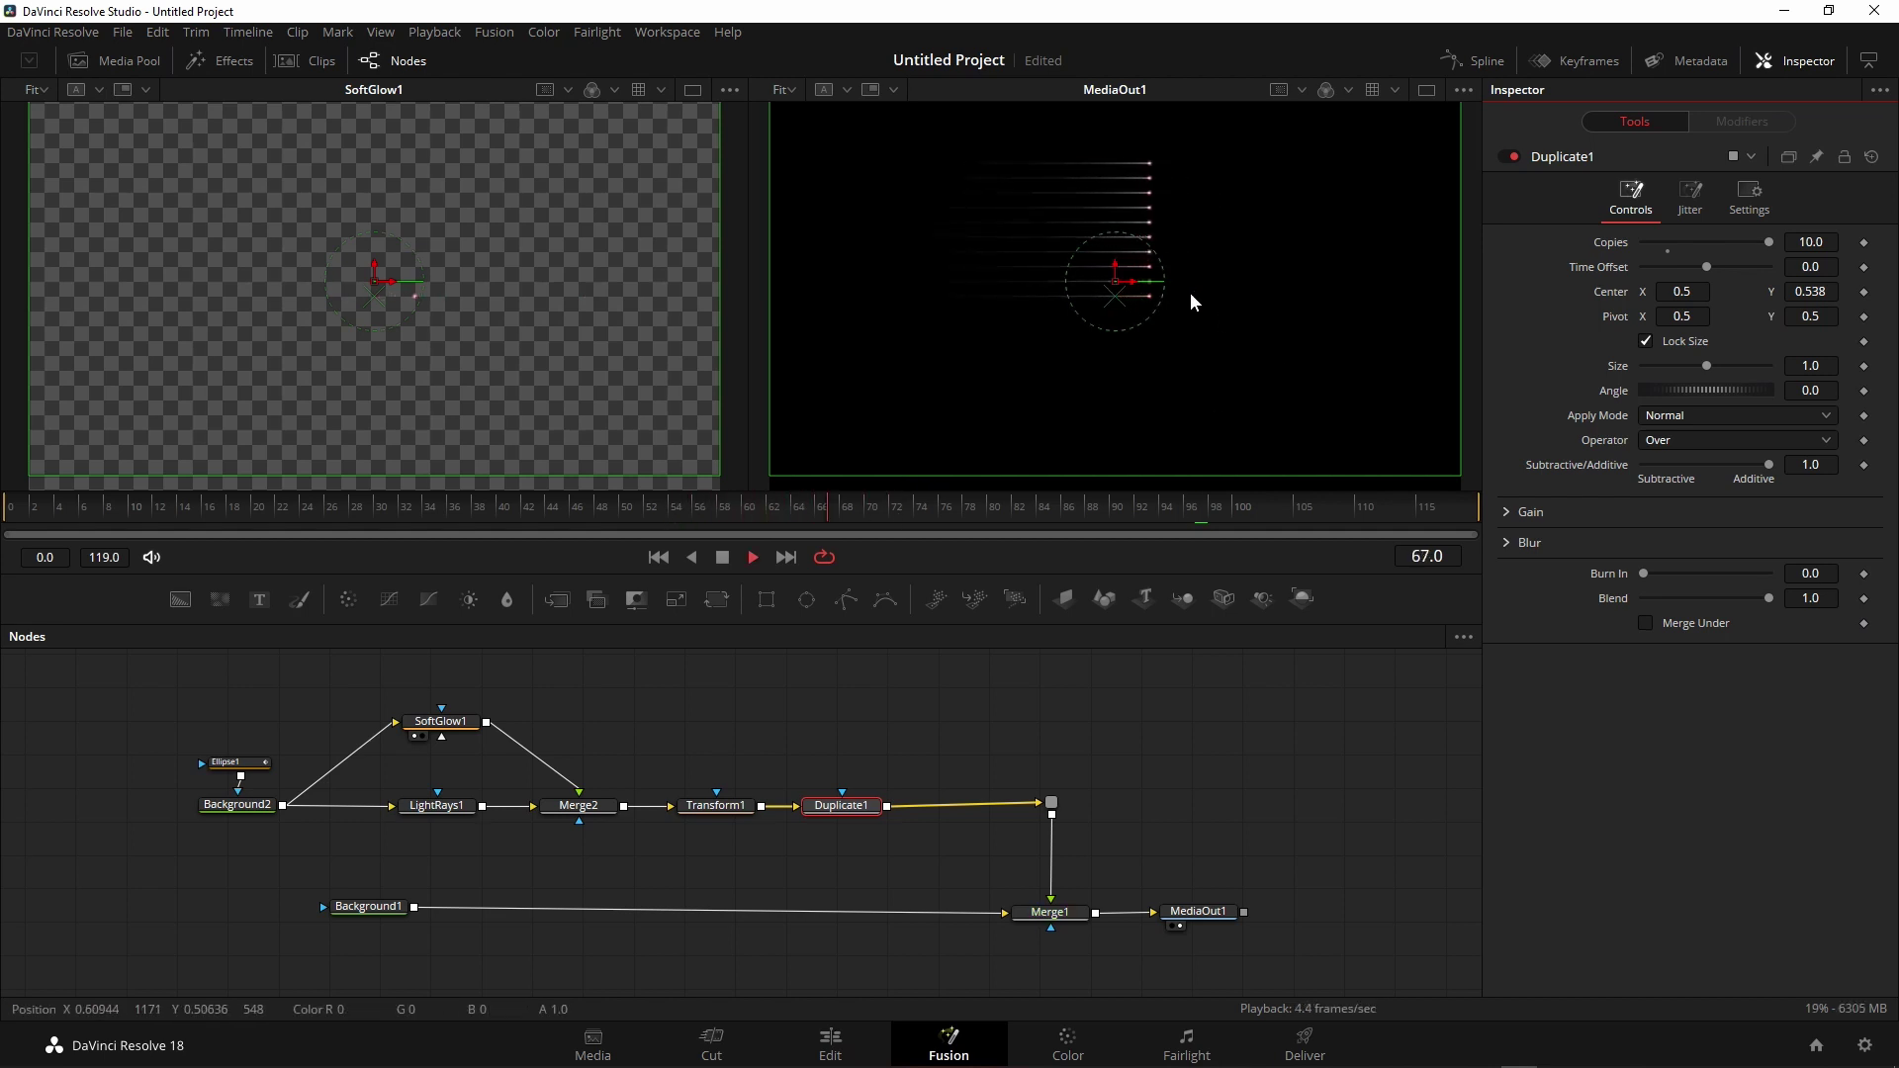
key("space")
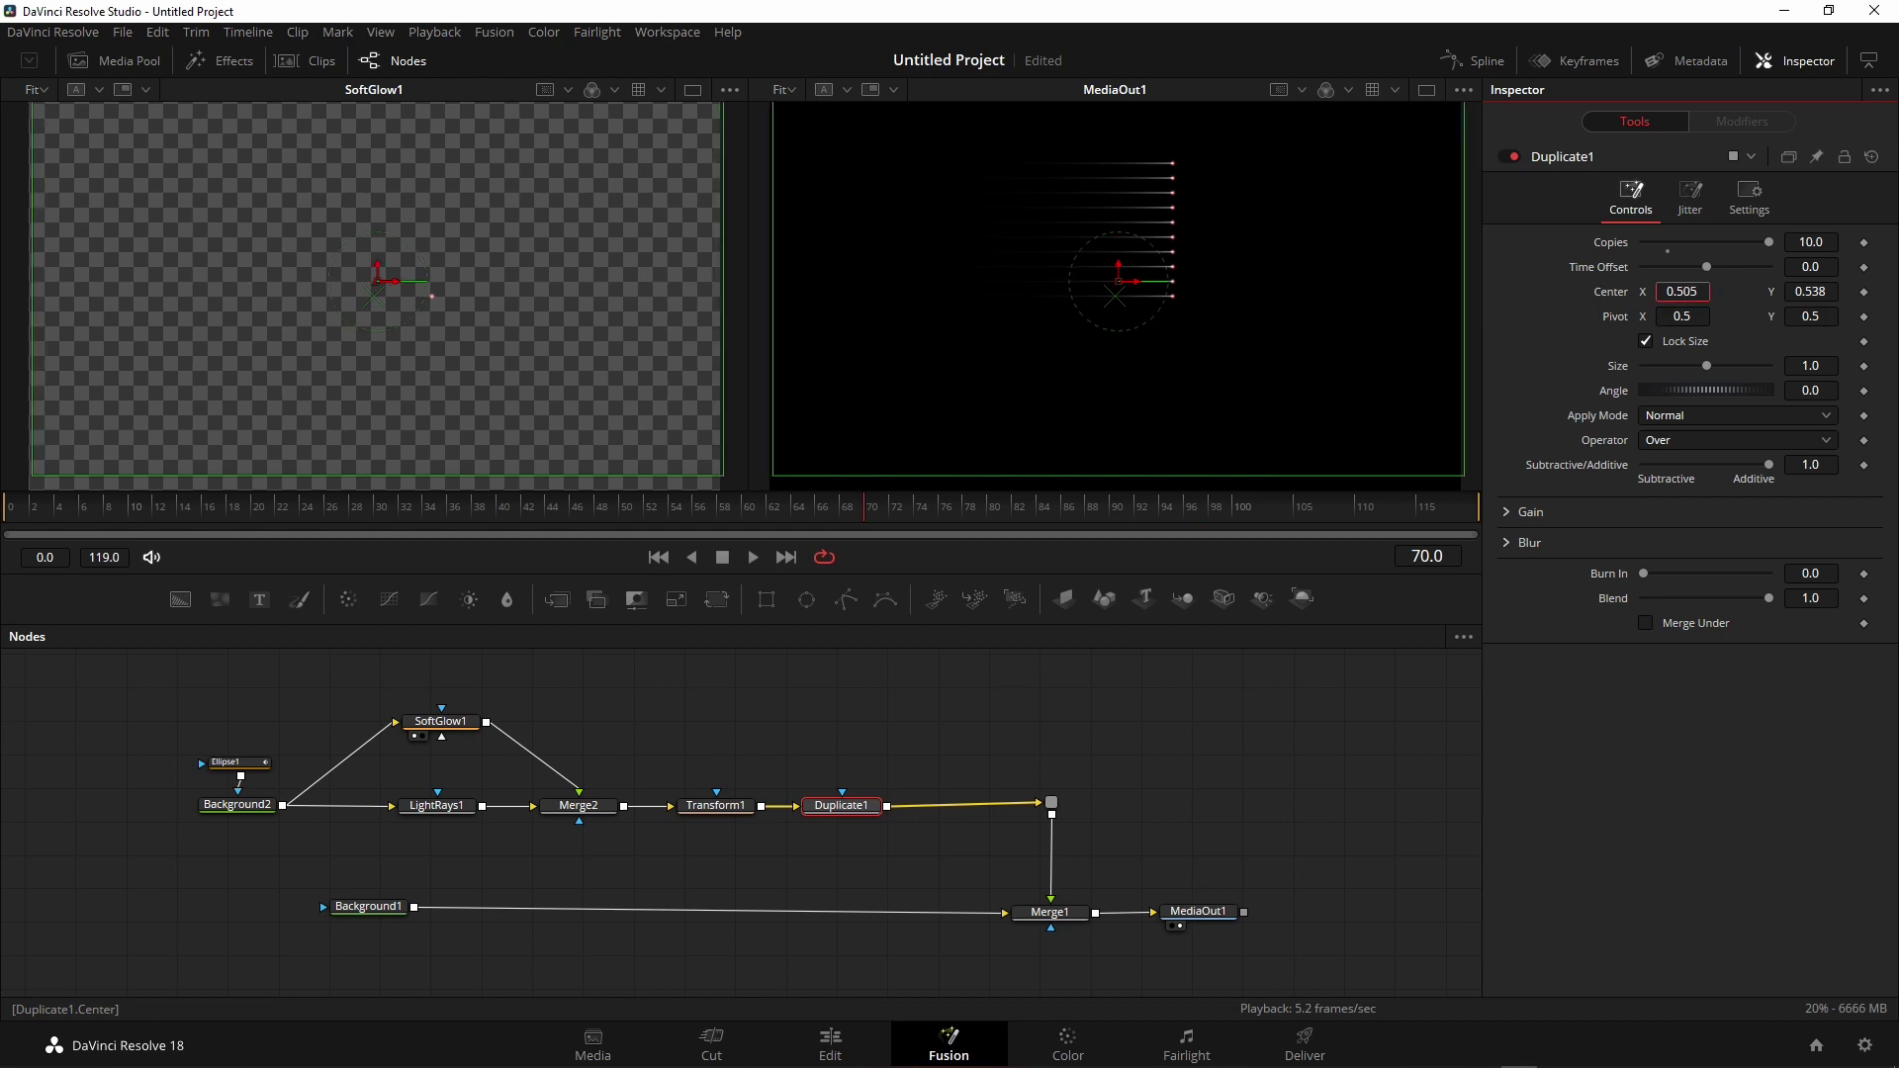
- Test a horizontal offset of Duplicate1's copies, restore Center X to 0.5, set Center Y to 0.549, and save the project
left_click_drag(1681, 291, 1635, 293)
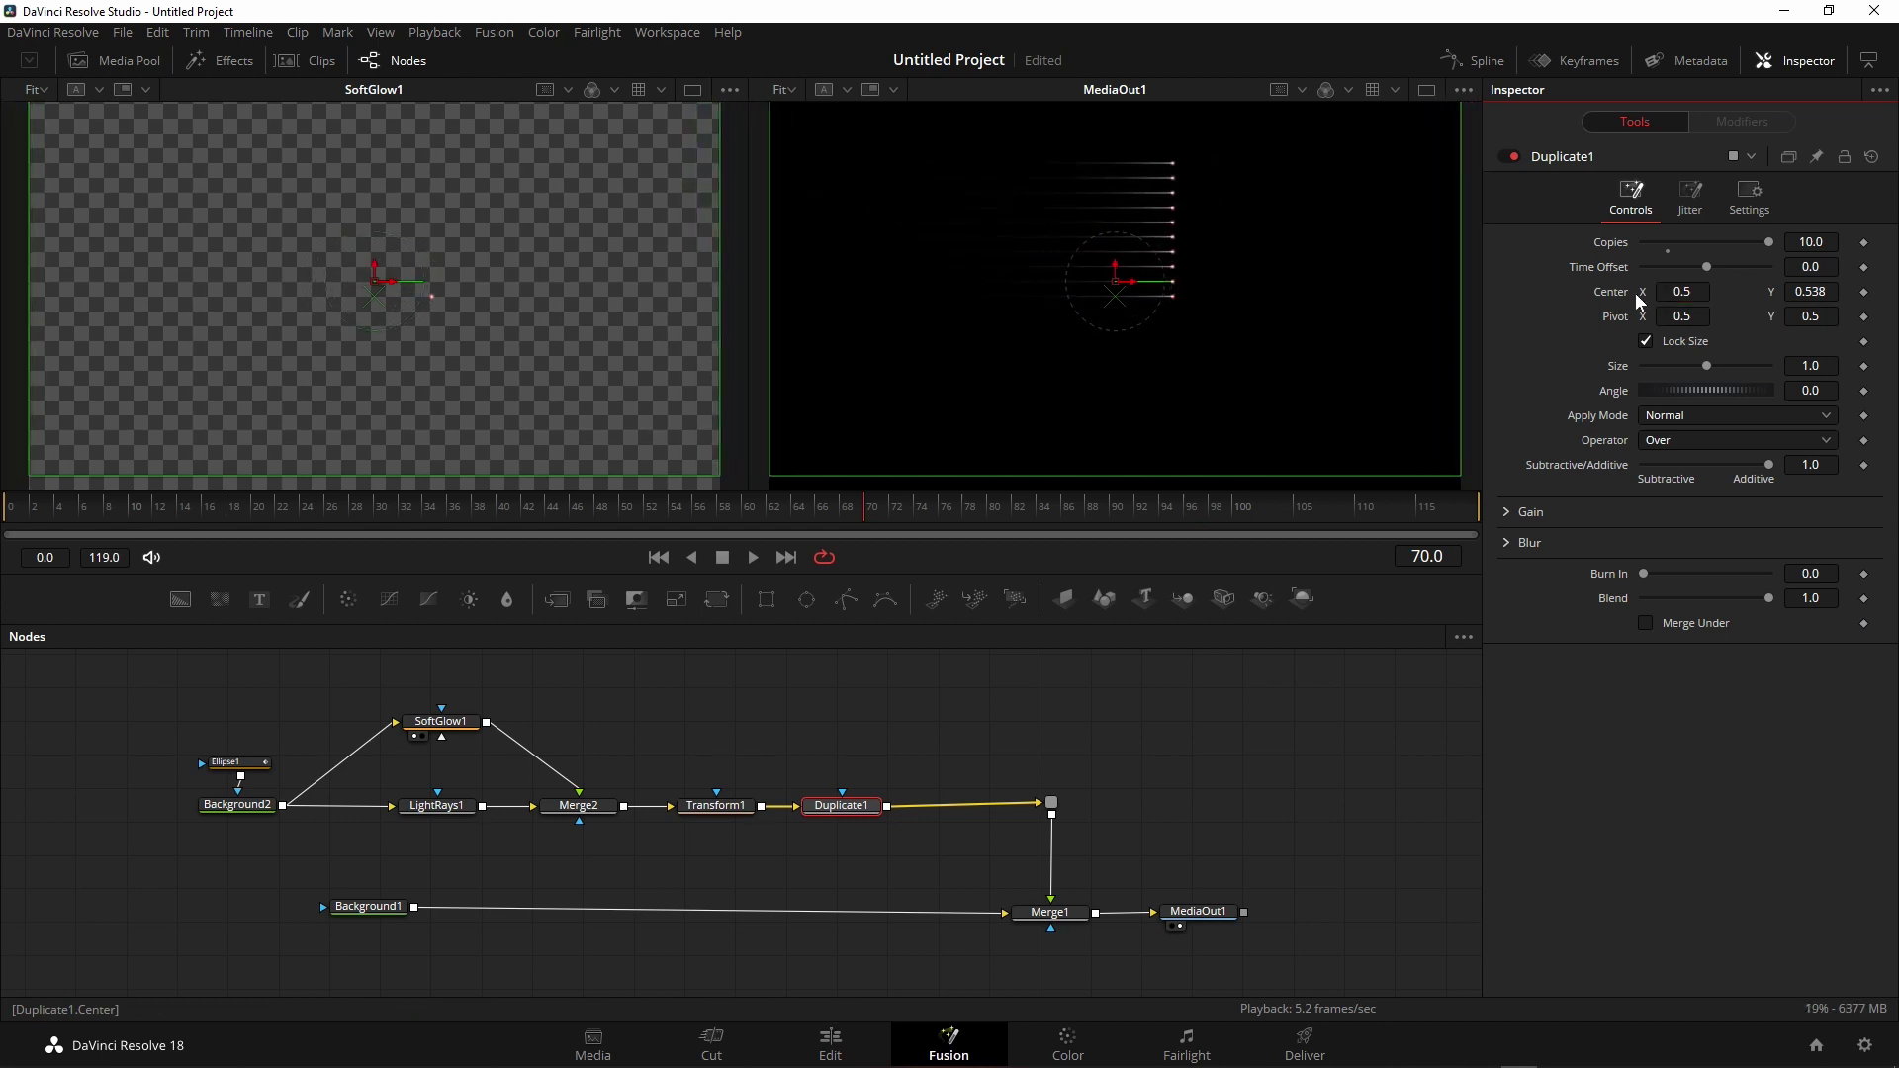
mouse_move(1810, 291)
left_mouse_down()
mouse_move(1791, 299)
mouse_move(1828, 299)
left_mouse_up()
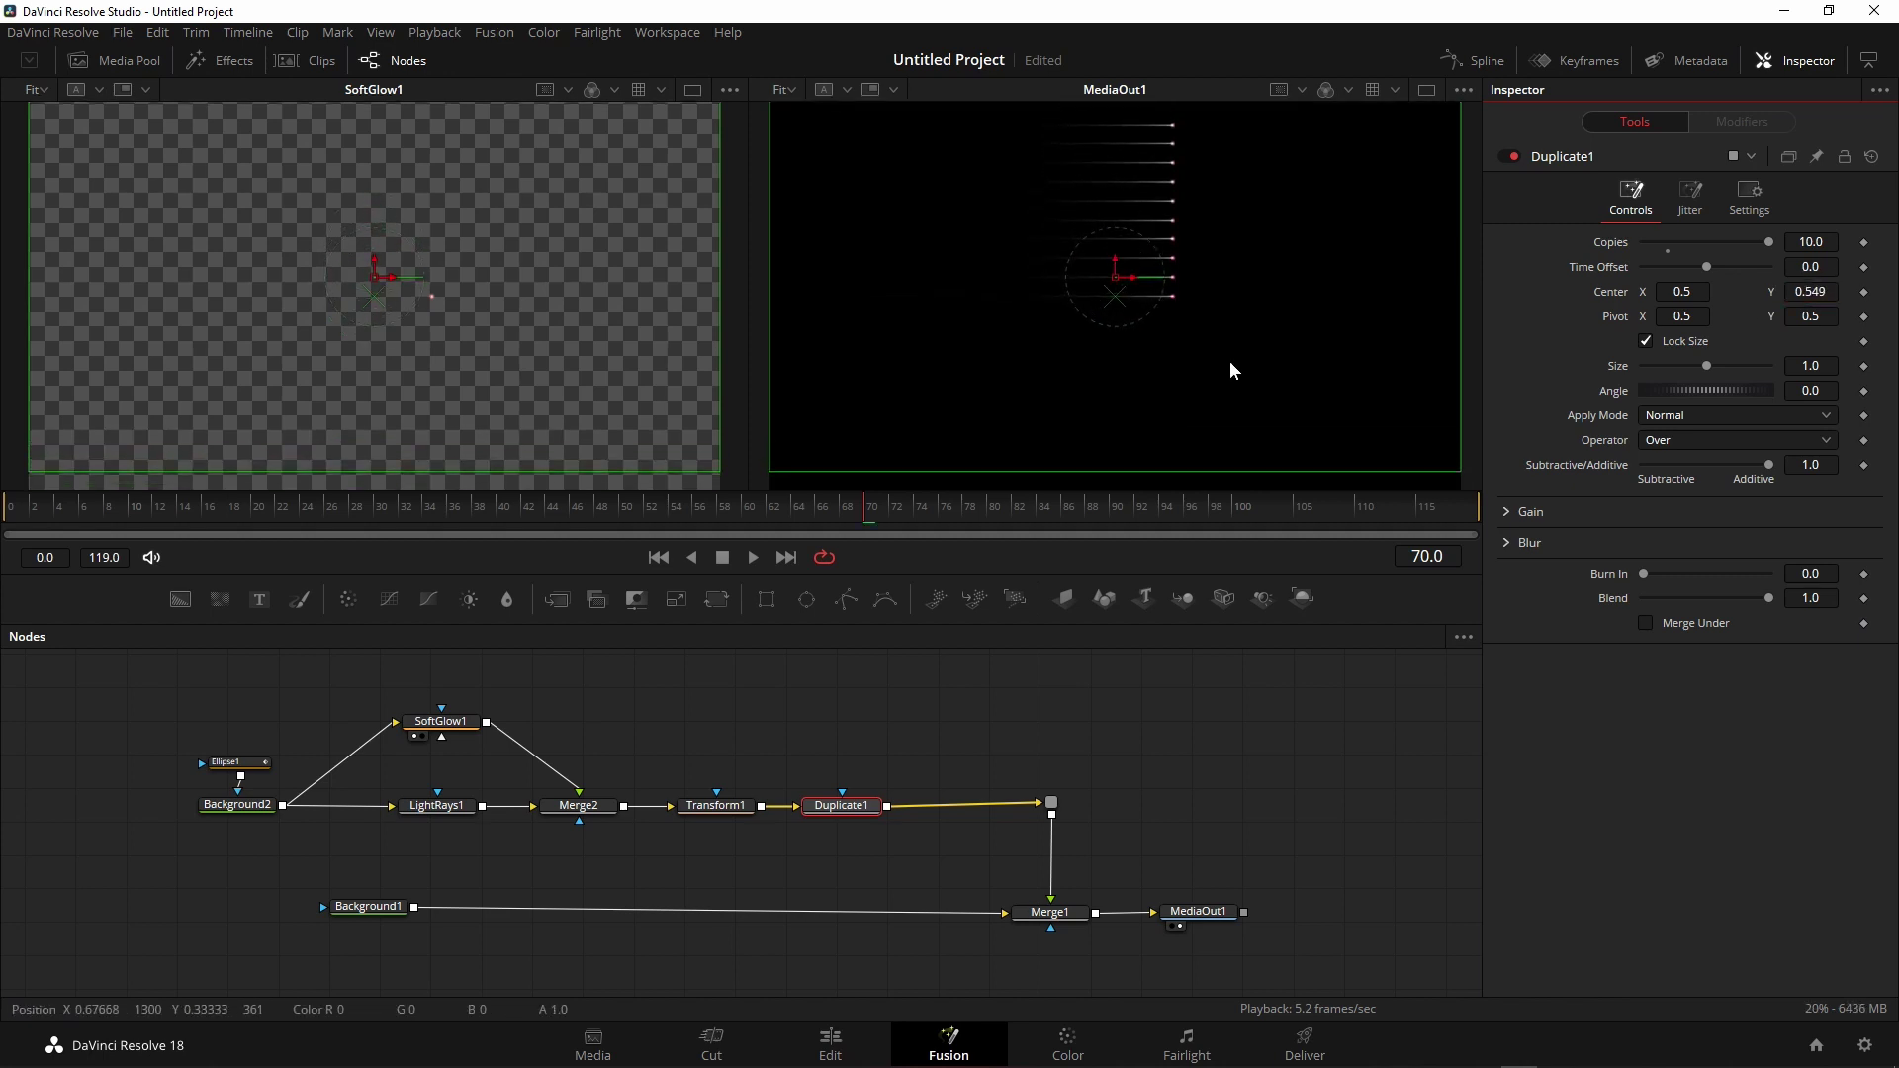
key("ctrl+s")
- Try tinting Duplicate1's copies by lowering Red Gain, with Green Gain at 0.898 and Blue Gain at 0
left_click(1504, 516)
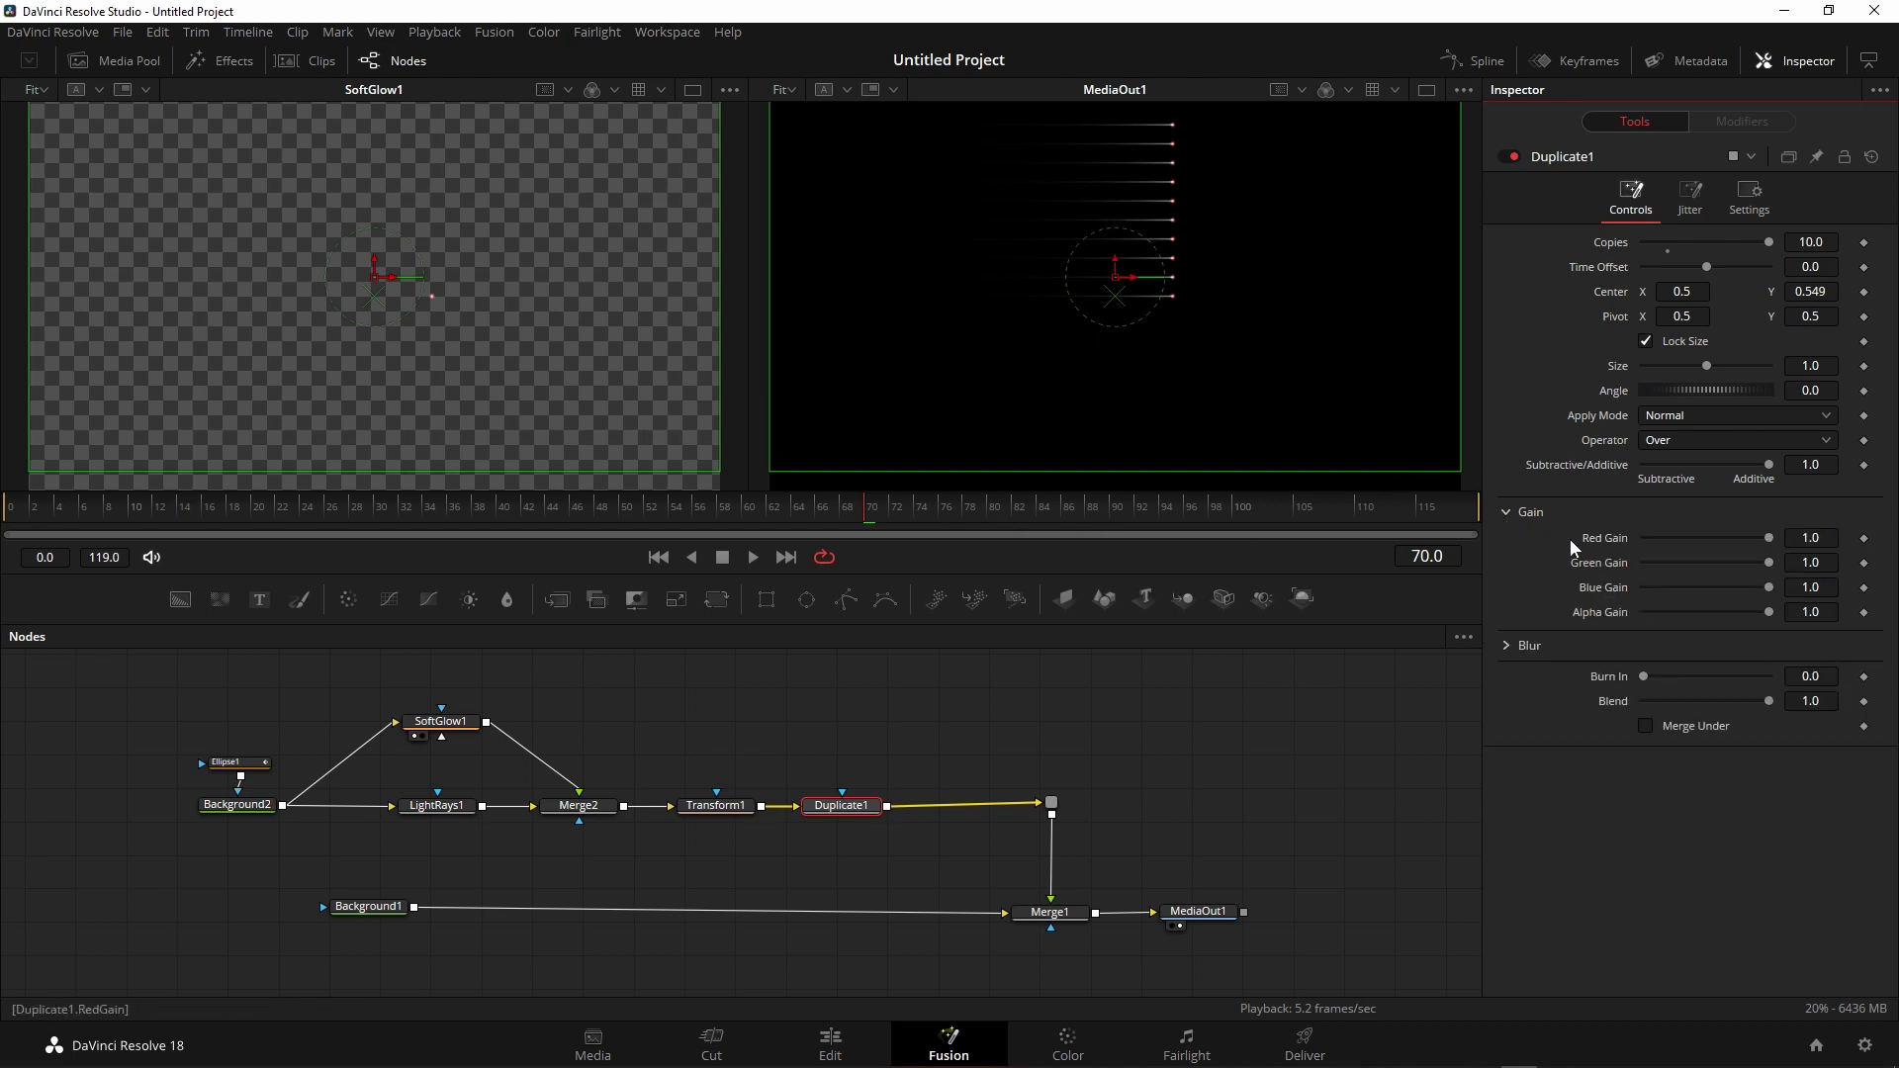
mouse_move(1771, 565)
left_mouse_down()
mouse_move(1719, 563)
mouse_move(1757, 564)
left_mouse_up()
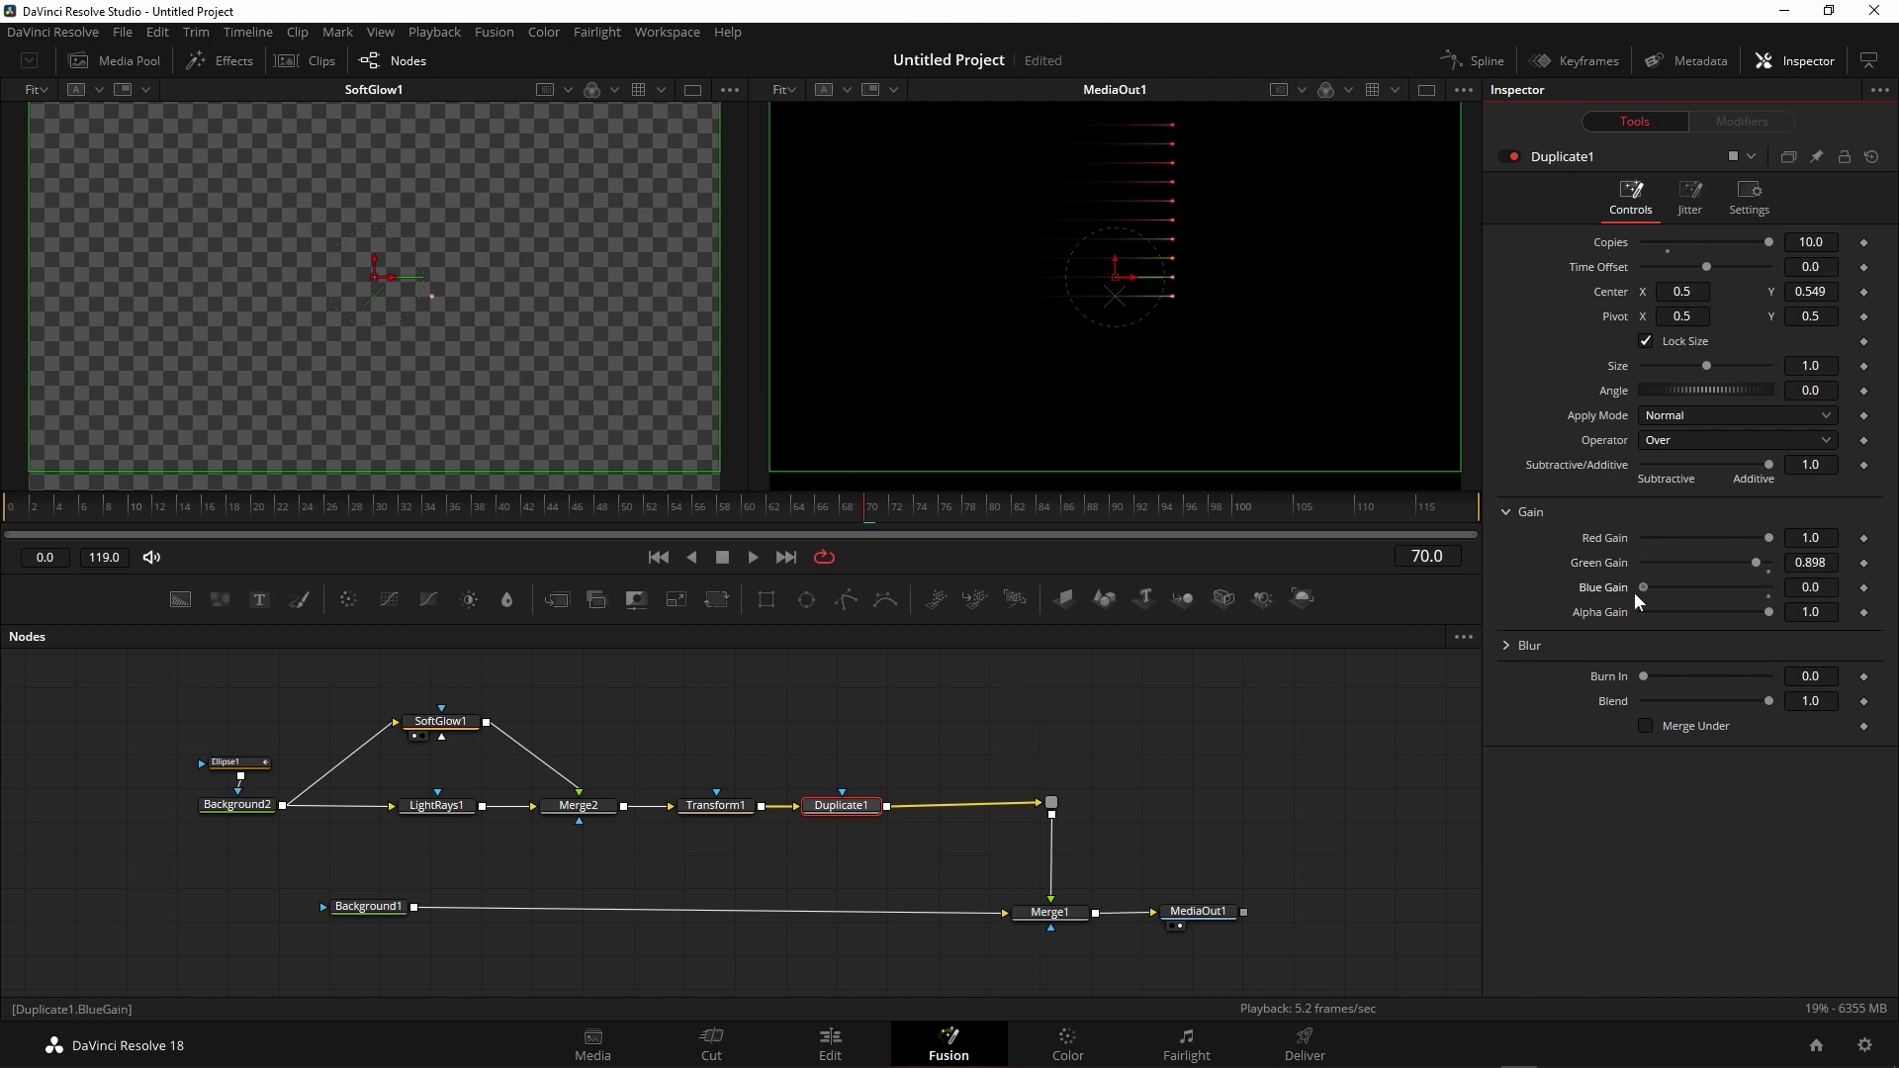
left_click_drag(1771, 536, 1718, 537)
left_click(1532, 512)
- Fan out Duplicate1's copies, testing an Angle of -18.3 in playback, and set Angle to 39.1 and Size to 0.86
left_click_drag(1693, 389, 1670, 388)
key("space")
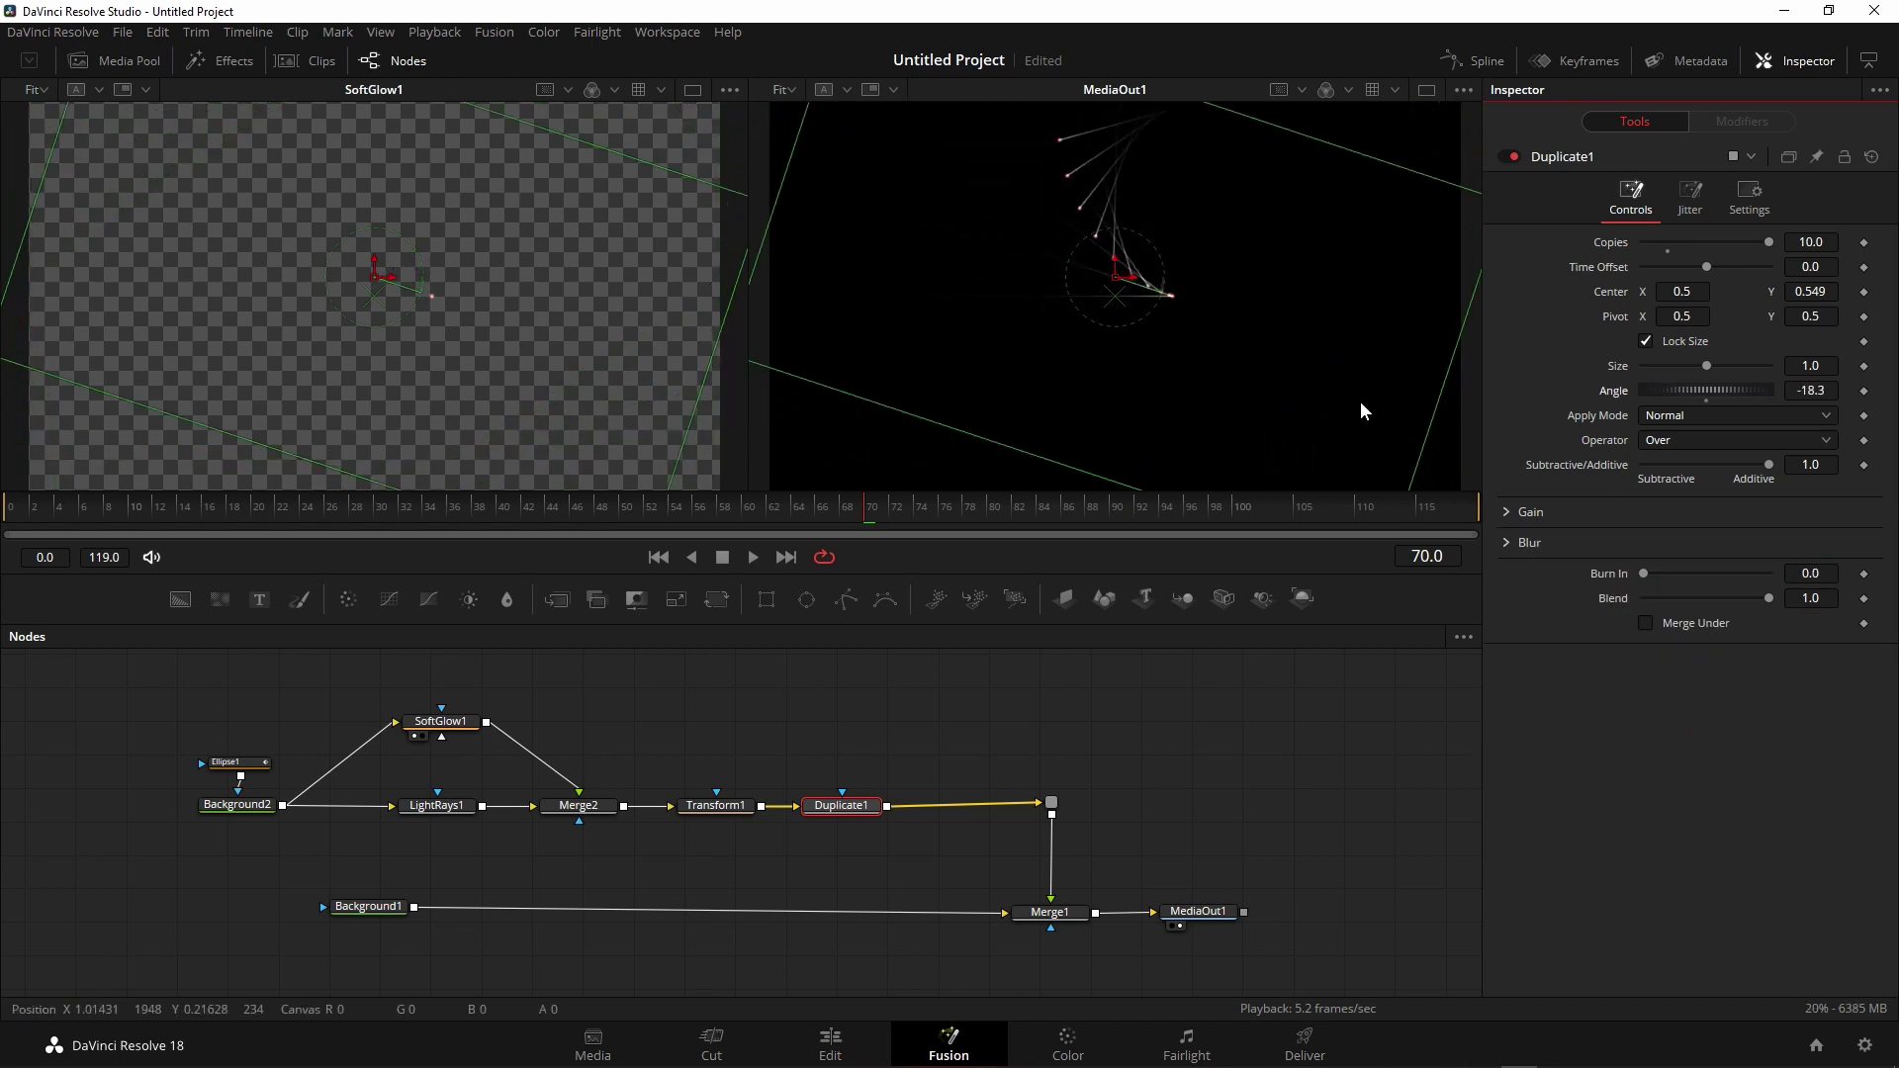
key("space")
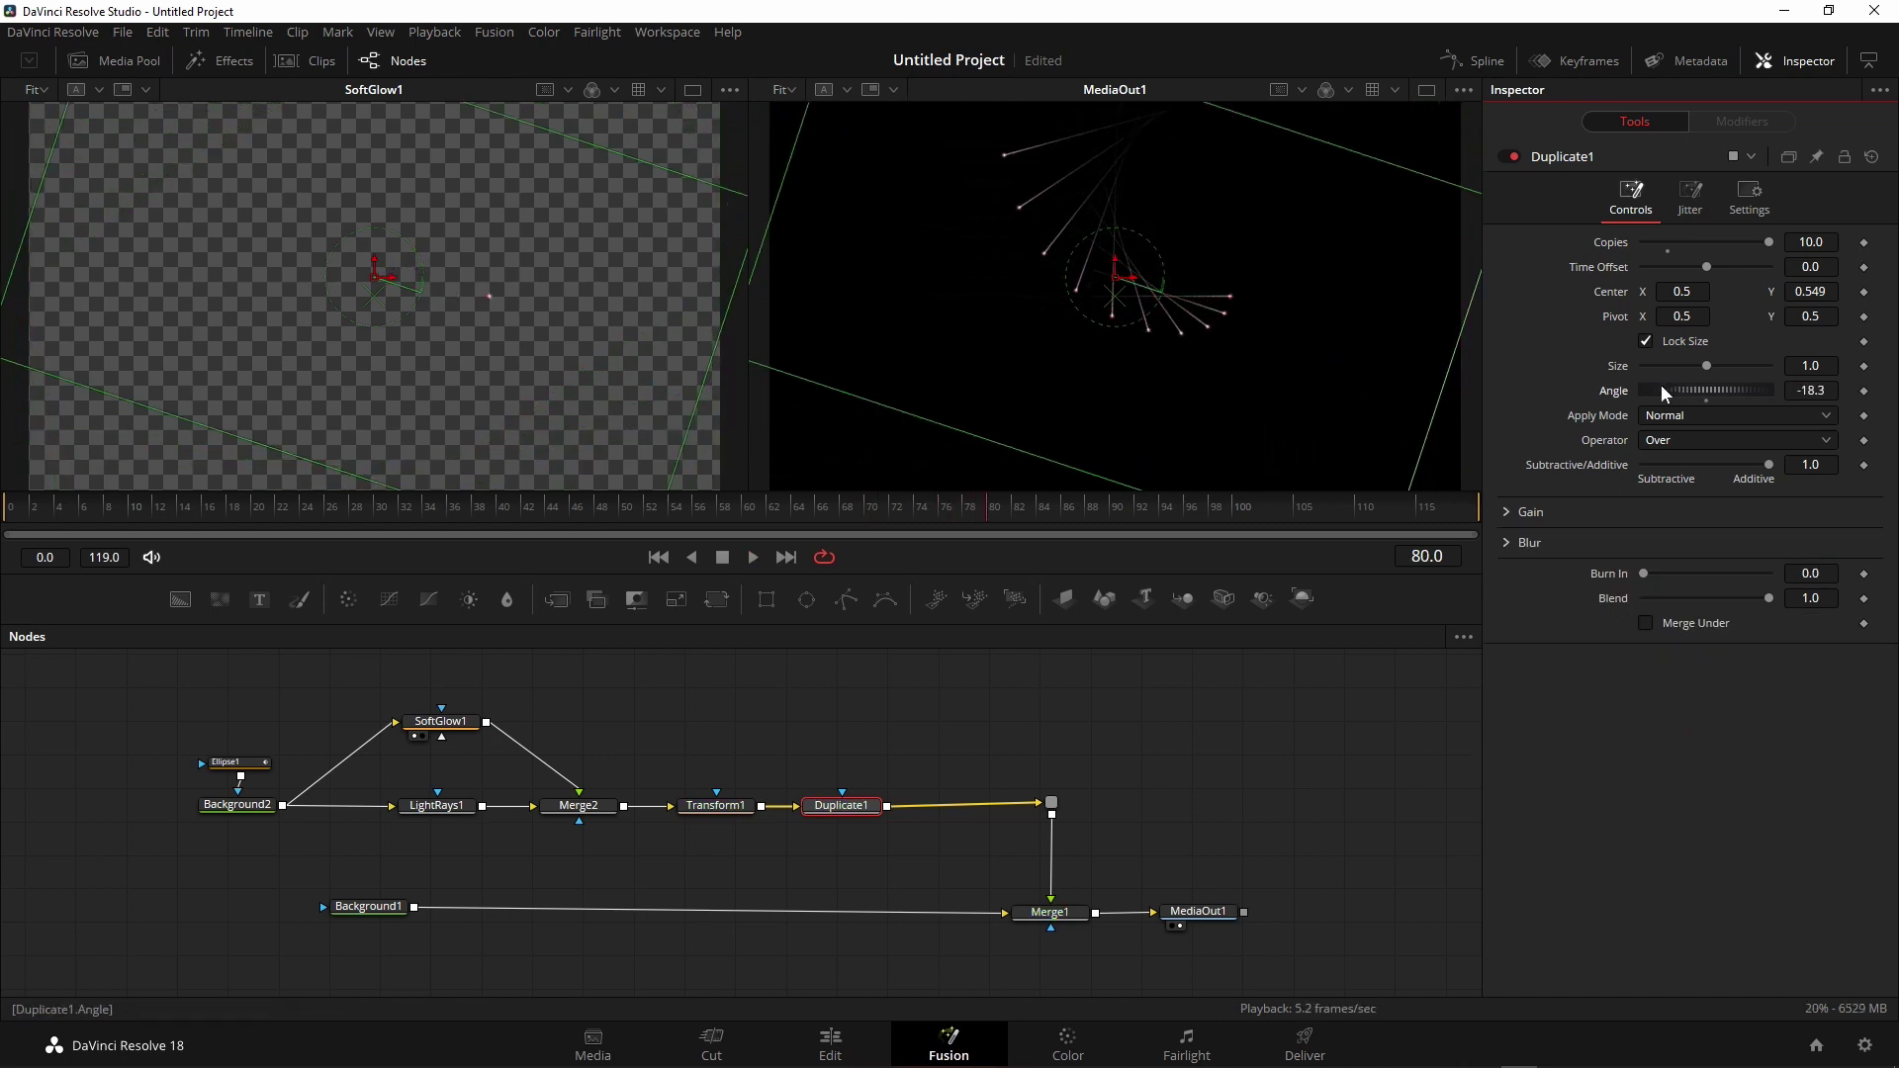
mouse_move(1712, 386)
left_mouse_down()
mouse_move(1721, 366)
mouse_move(1700, 366)
mouse_move(1703, 390)
left_mouse_up()
double_click(1721, 392)
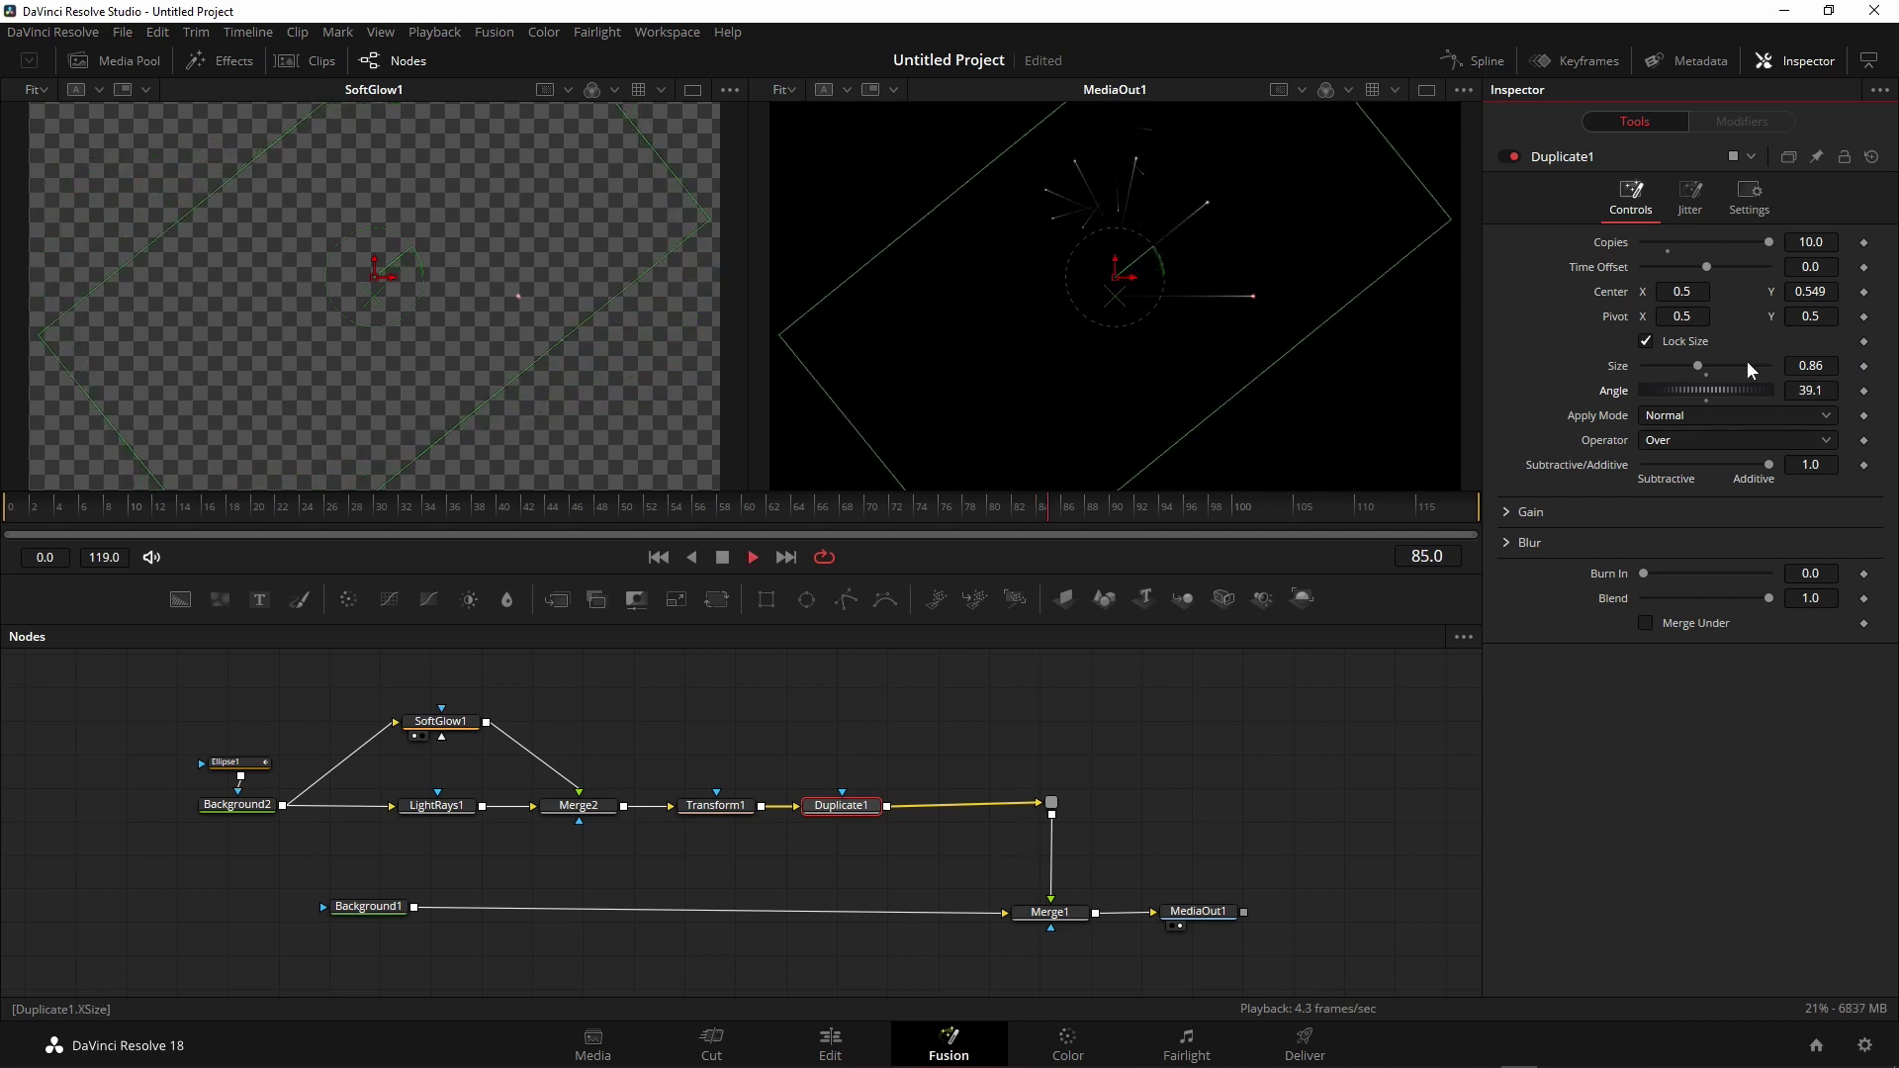
- Stop playback and restore Duplicate1's Angle to 0.0 and Size to 1.0
key("space")
double_click(1604, 389)
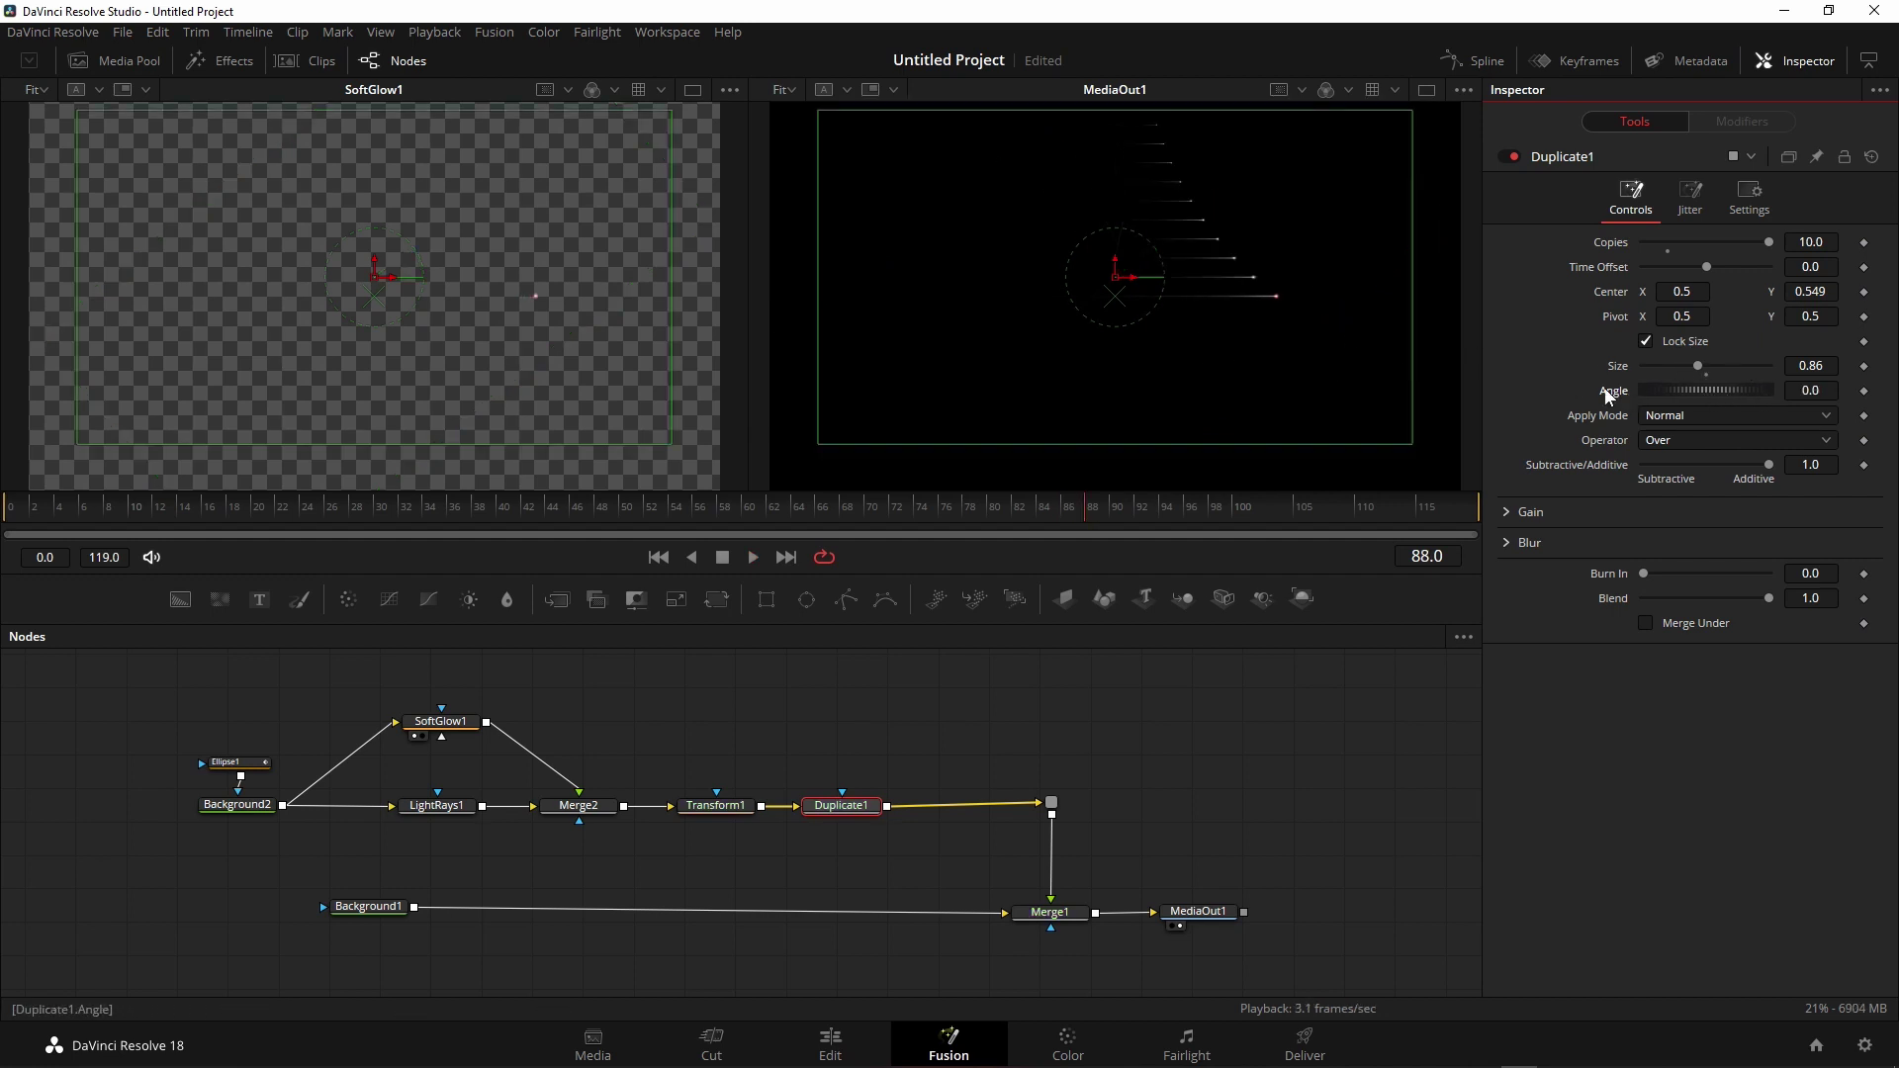
double_click(1618, 366)
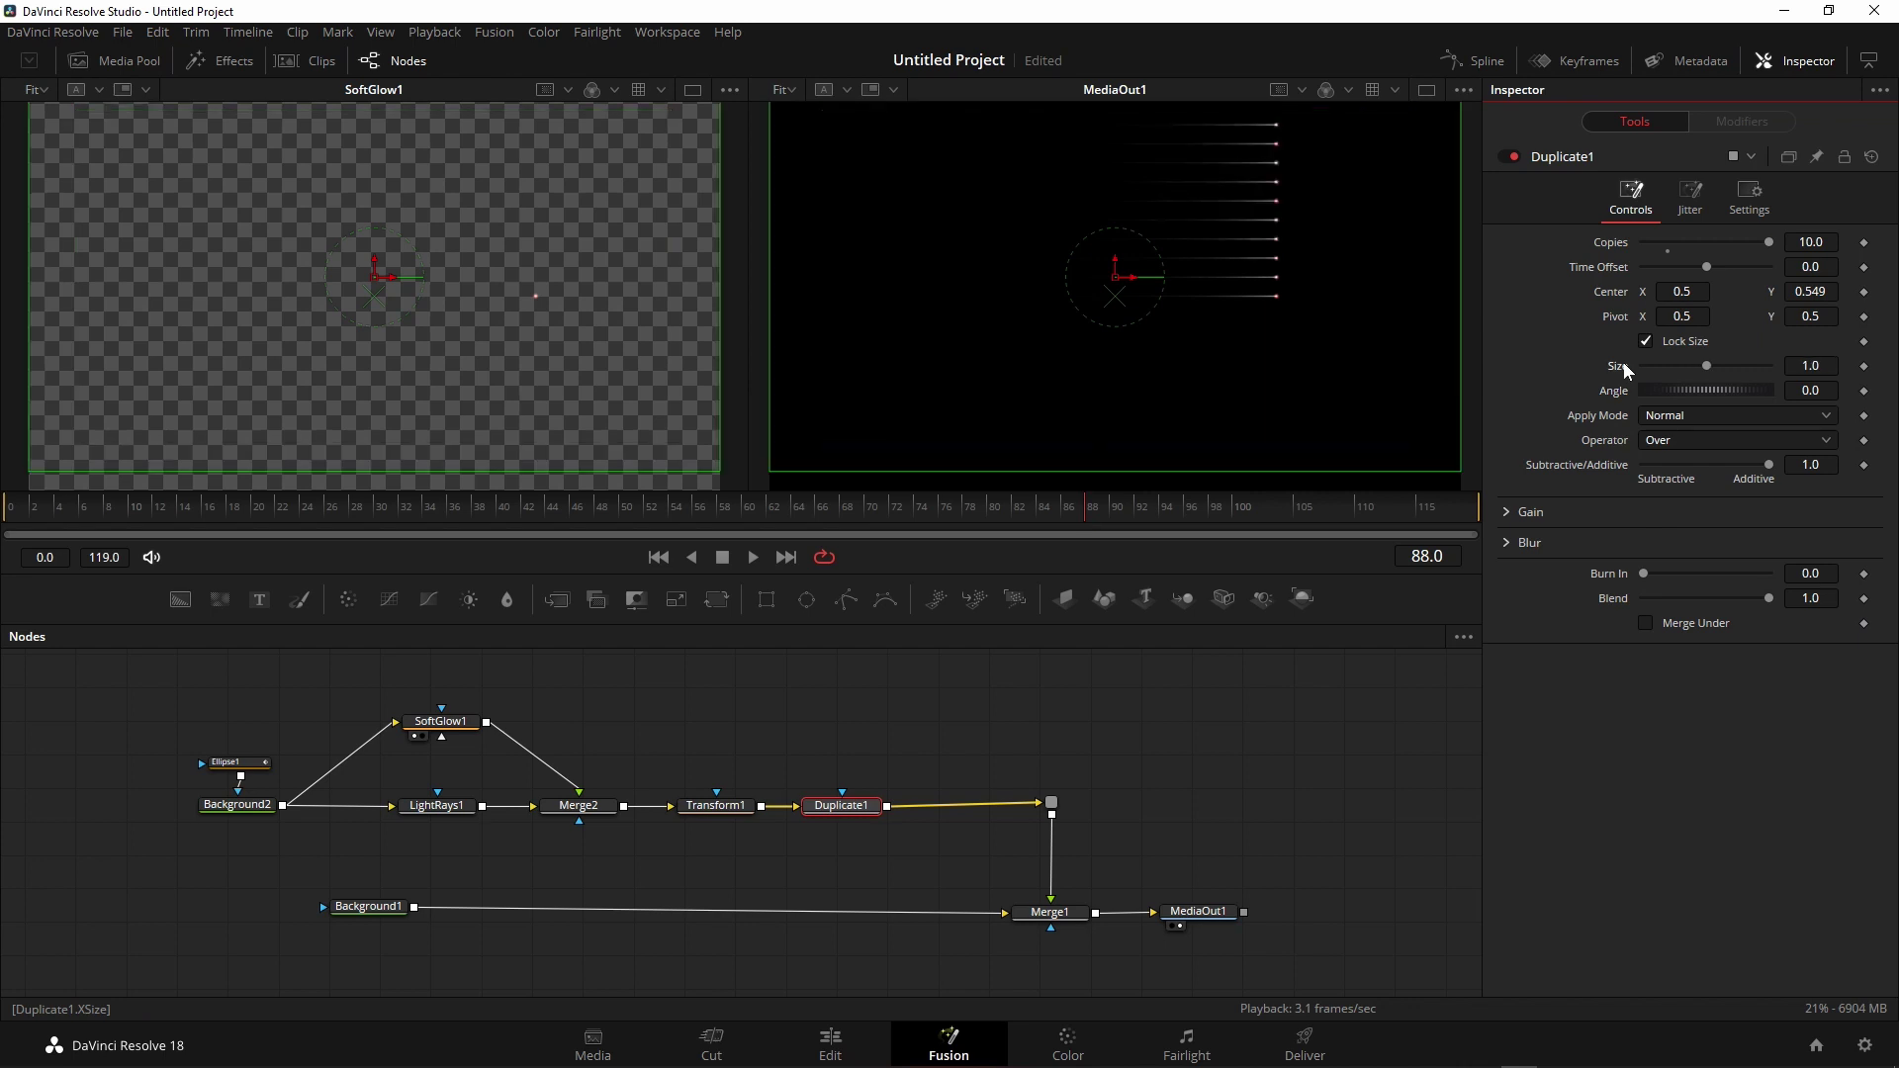
- Randomize the colours of Duplicate1's copies with jitter gains of 1.0 for red, 0.701 for green and 0.449 for blue
left_click(1687, 208)
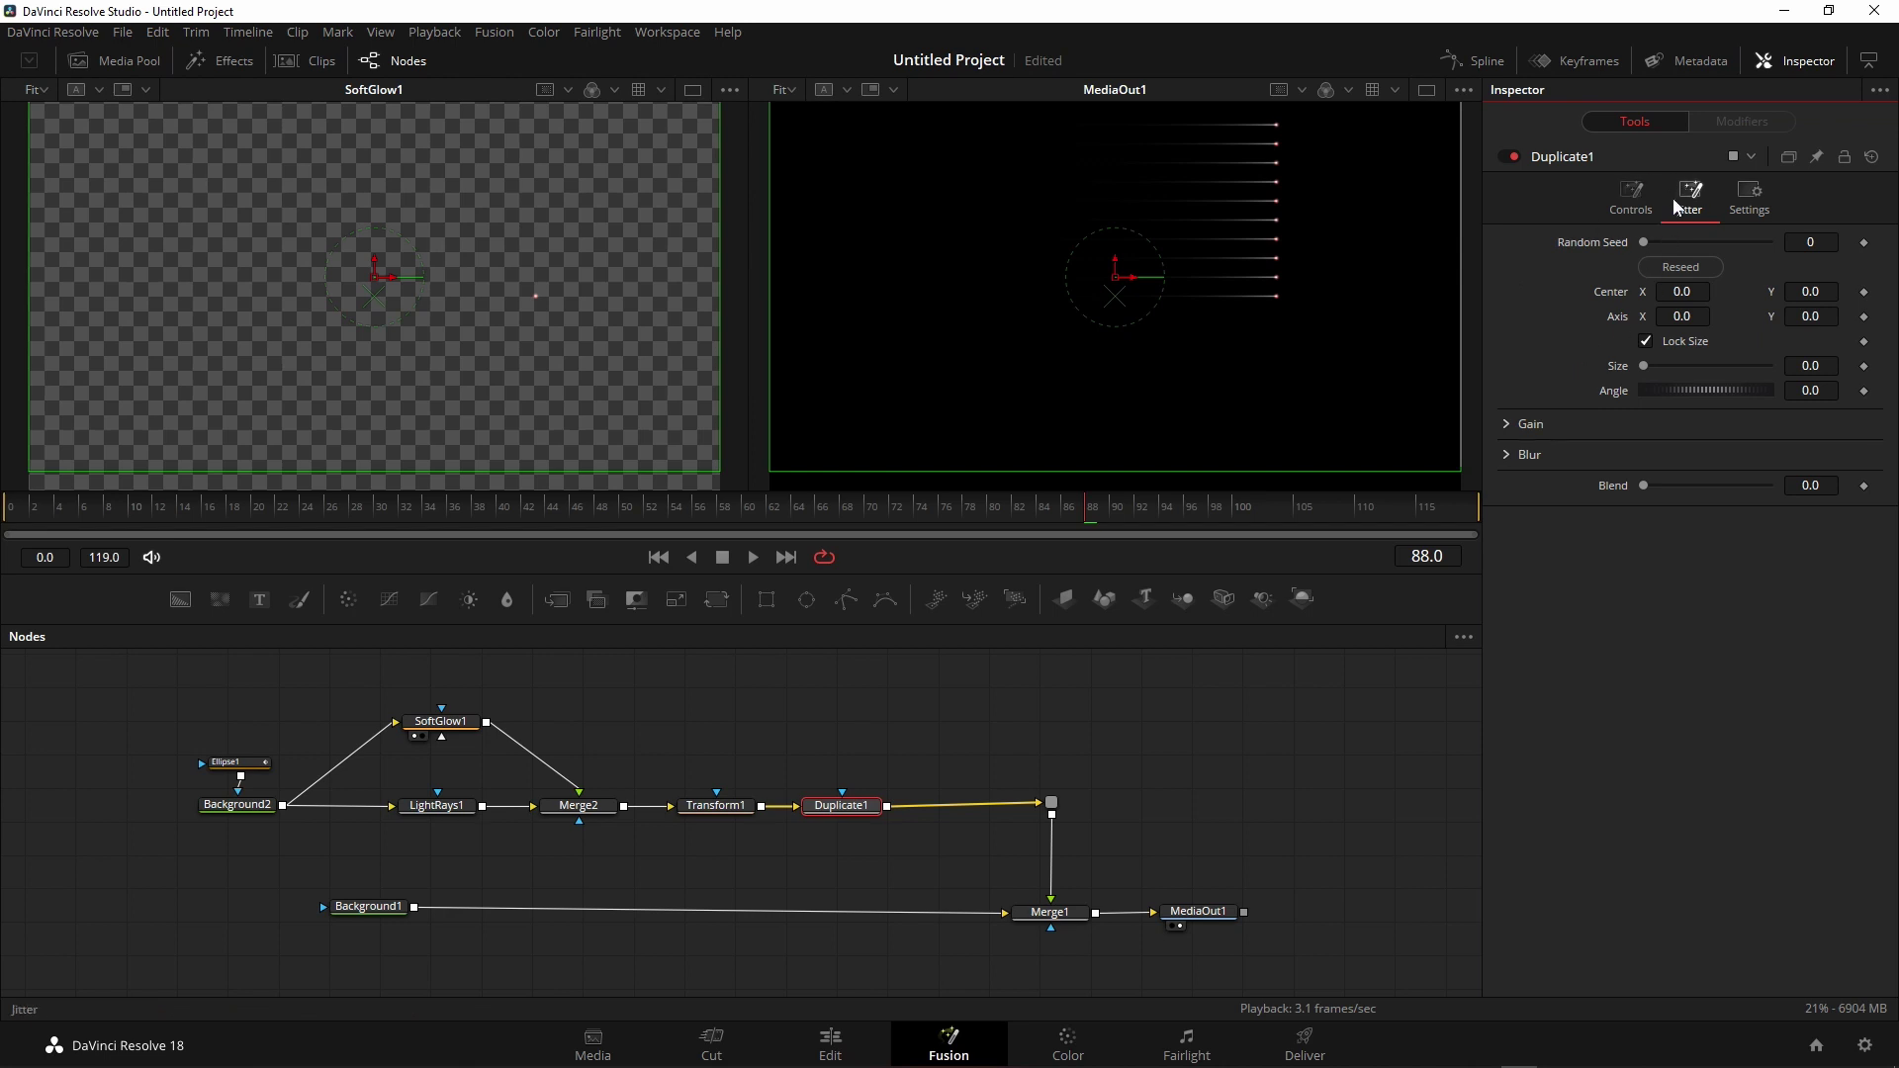
left_click(1510, 424)
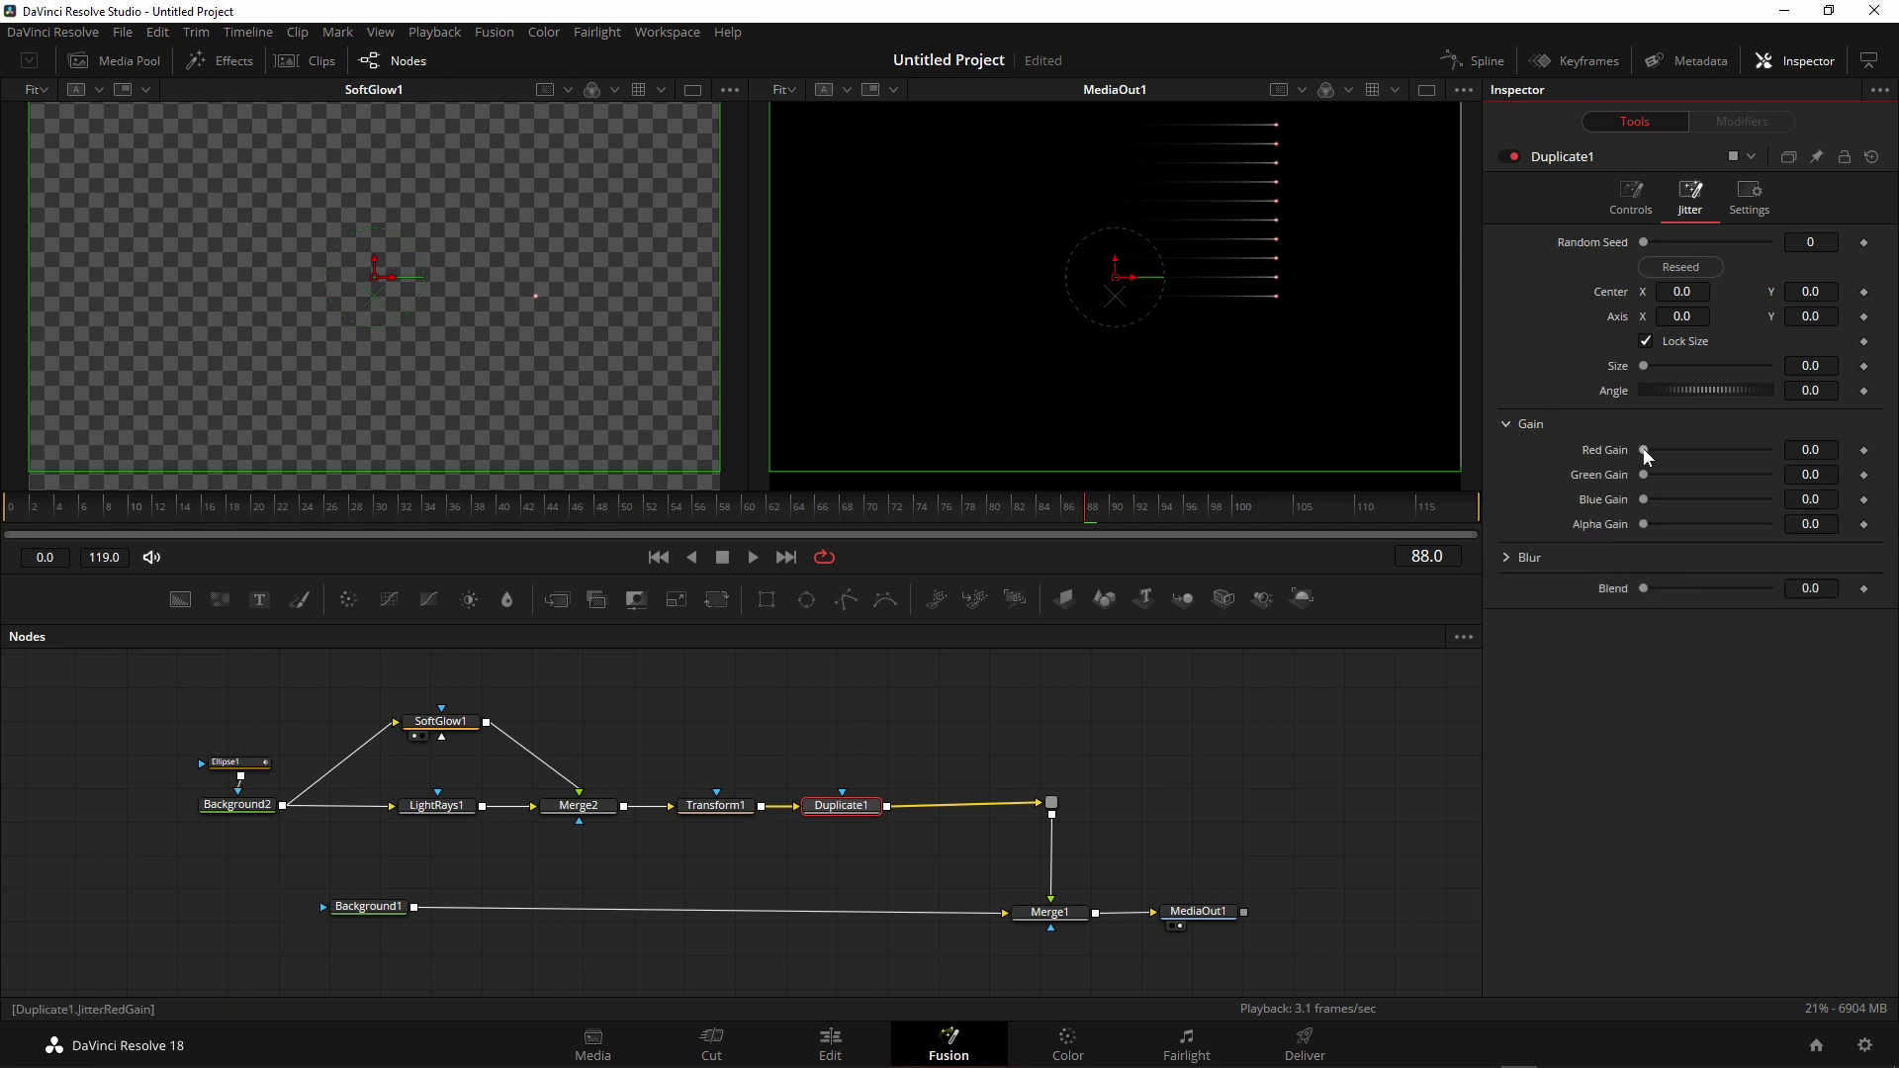
left_click_drag(1643, 449, 1749, 450)
left_click_drag(1766, 450, 1772, 449)
left_click_drag(1645, 475, 1695, 483)
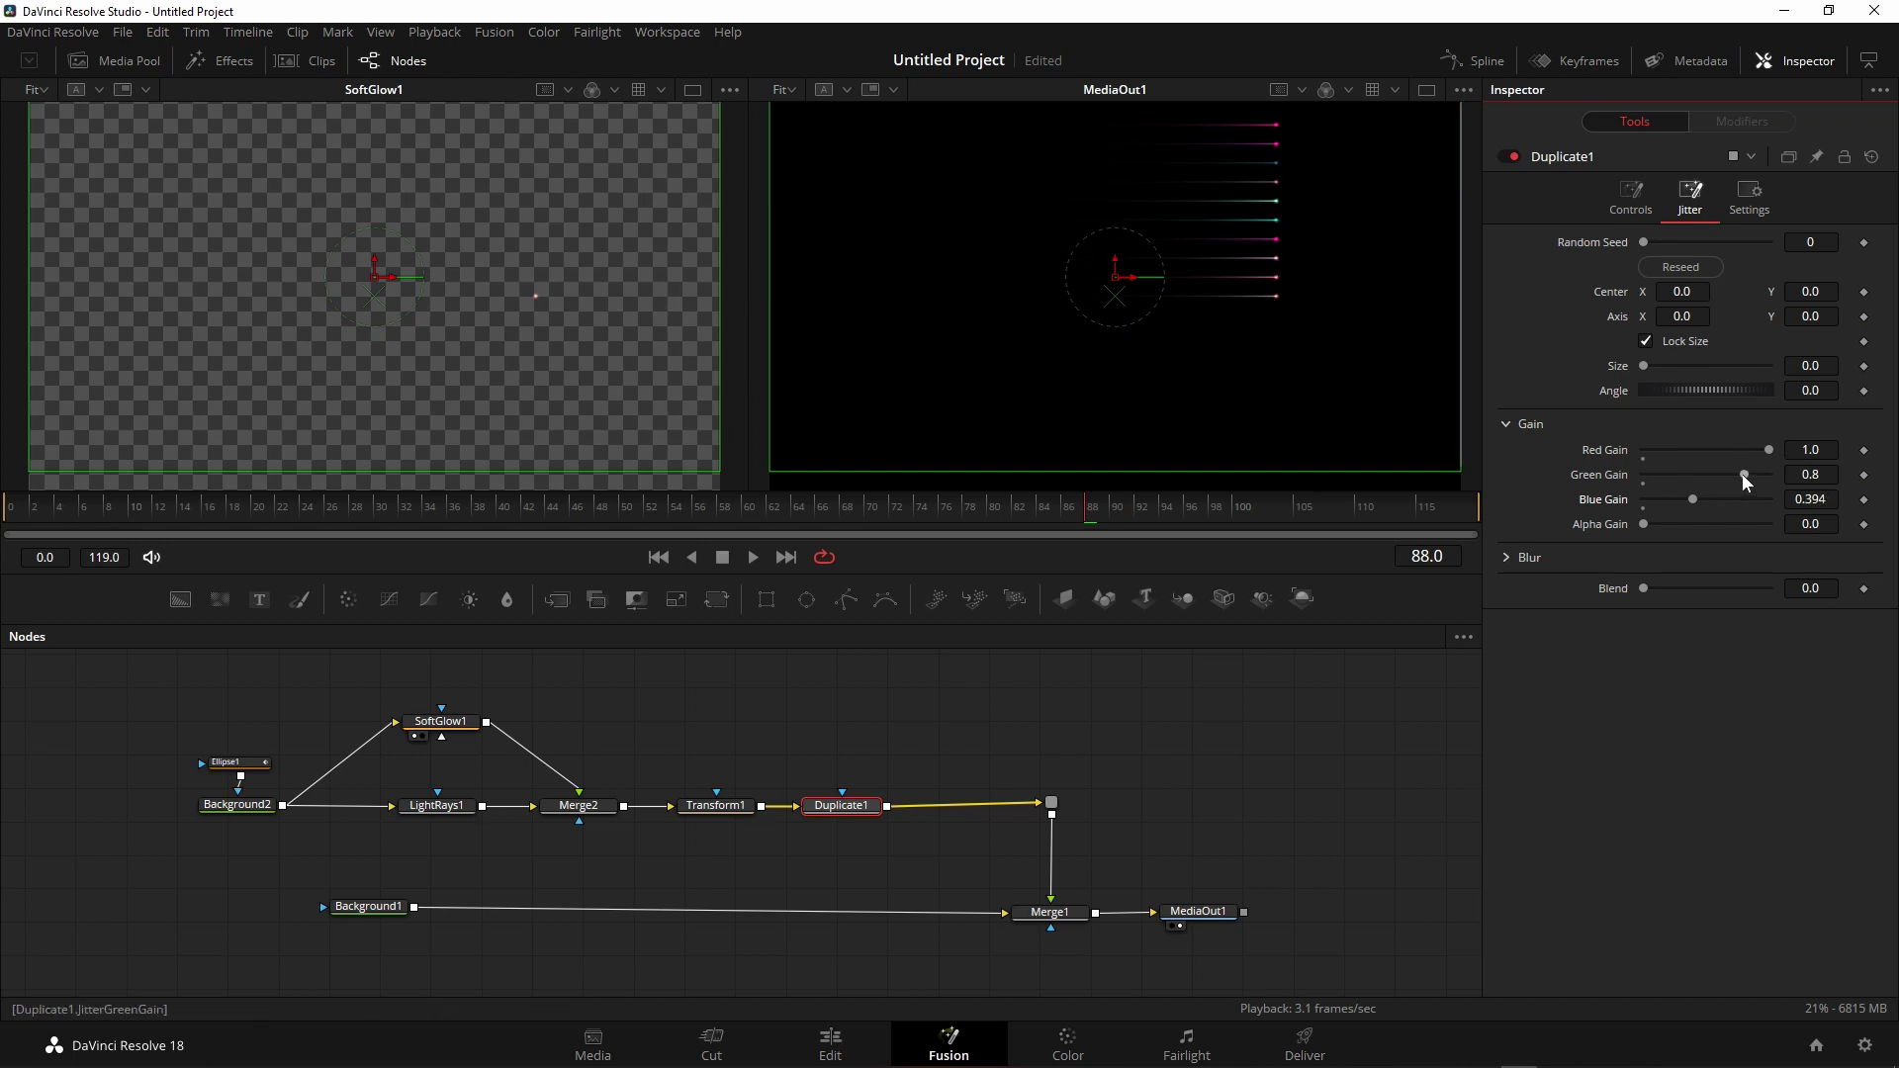
left_click_drag(1742, 475, 1693, 500)
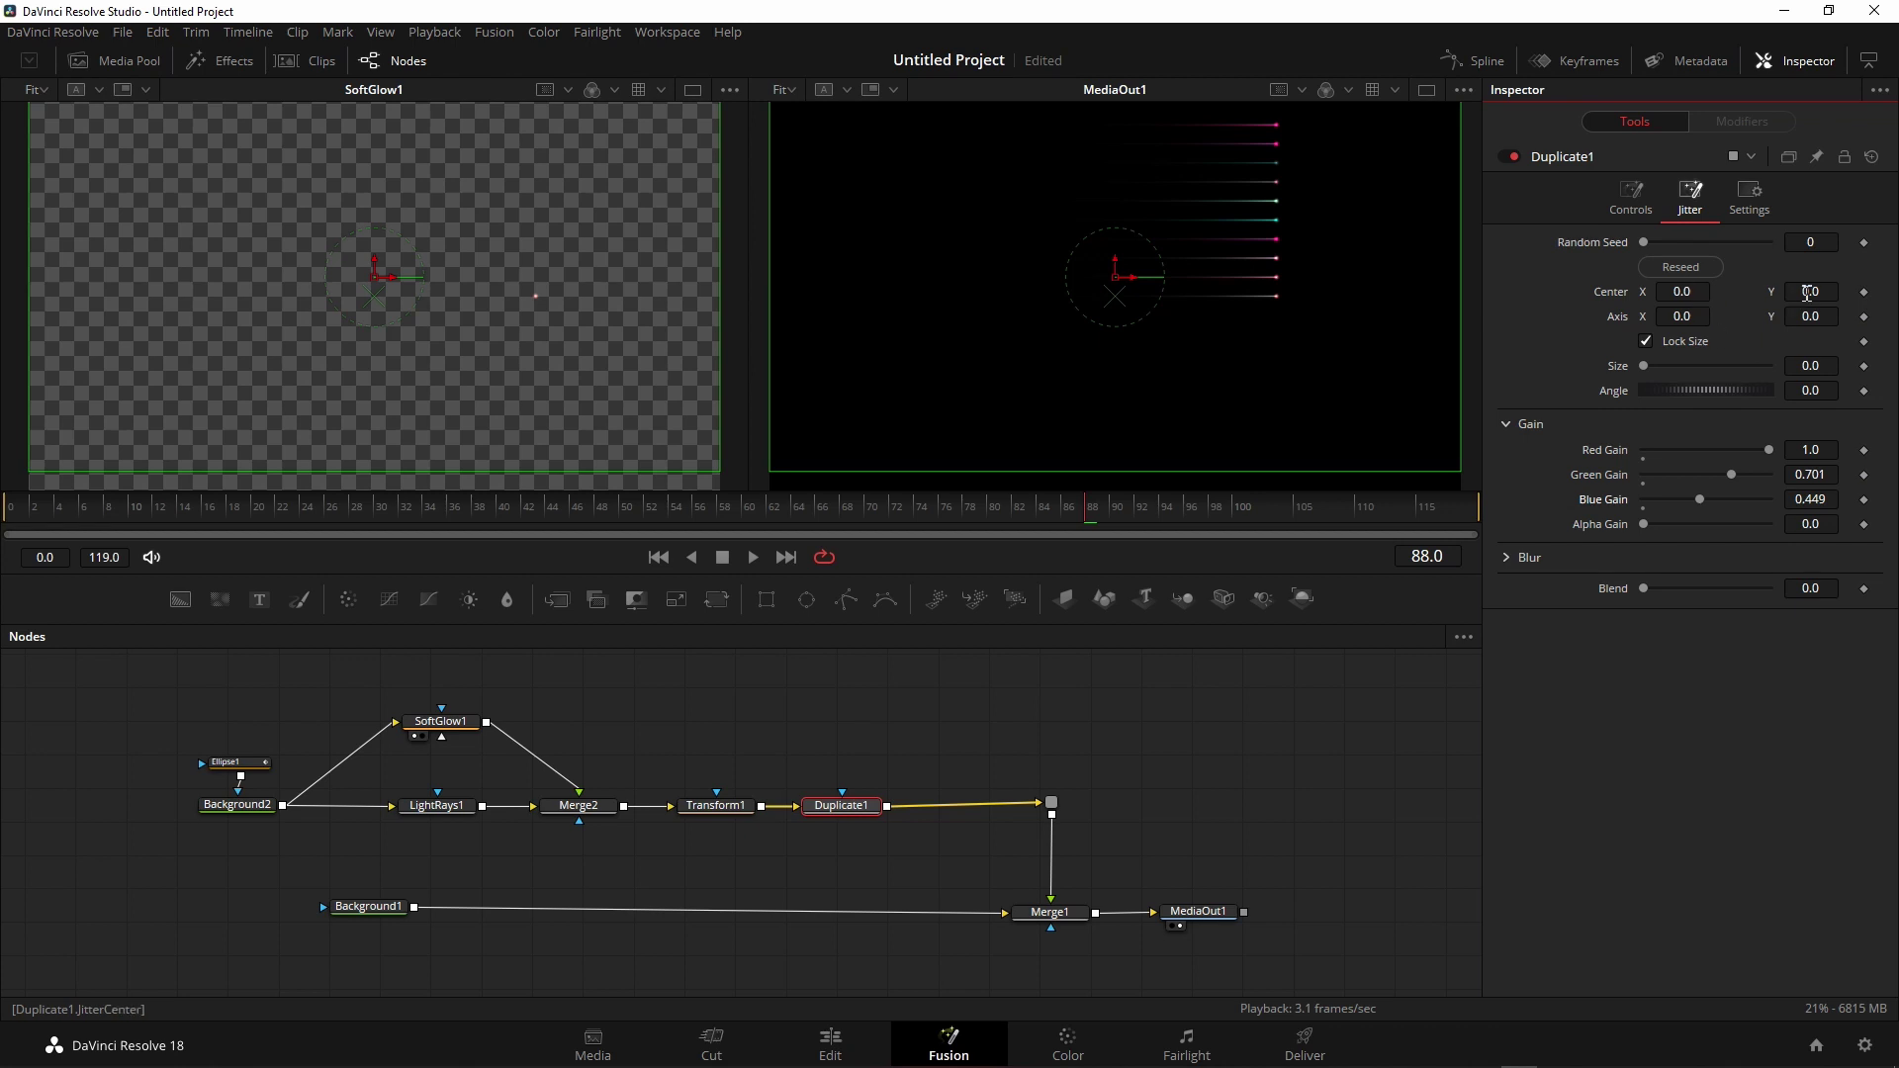
- Scatter Duplicate1's copies with jitter Center X -0.216 and Y -0.018, and check the result from the start and at frame 49
mouse_move(1808, 294)
left_mouse_down()
mouse_move(1778, 294)
mouse_move(1821, 294)
left_mouse_up()
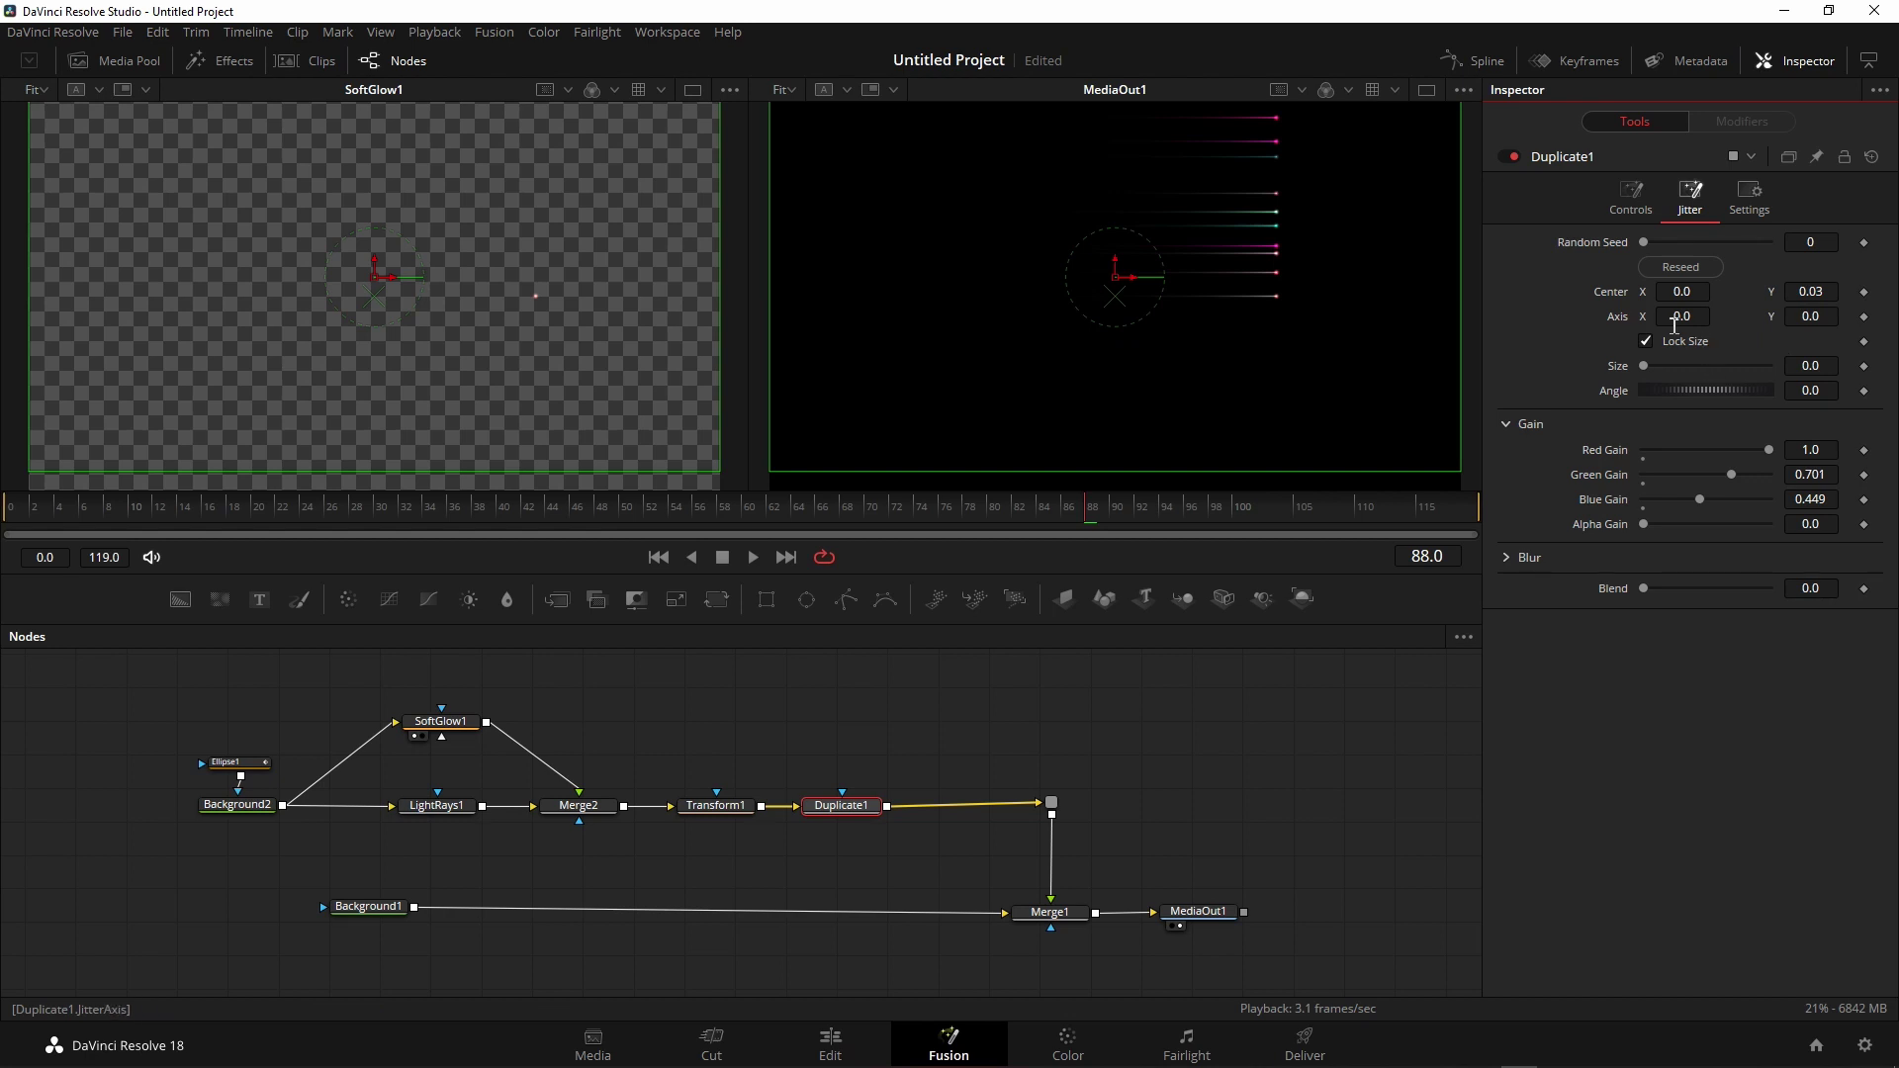
left_click_drag(1681, 292, 1582, 292)
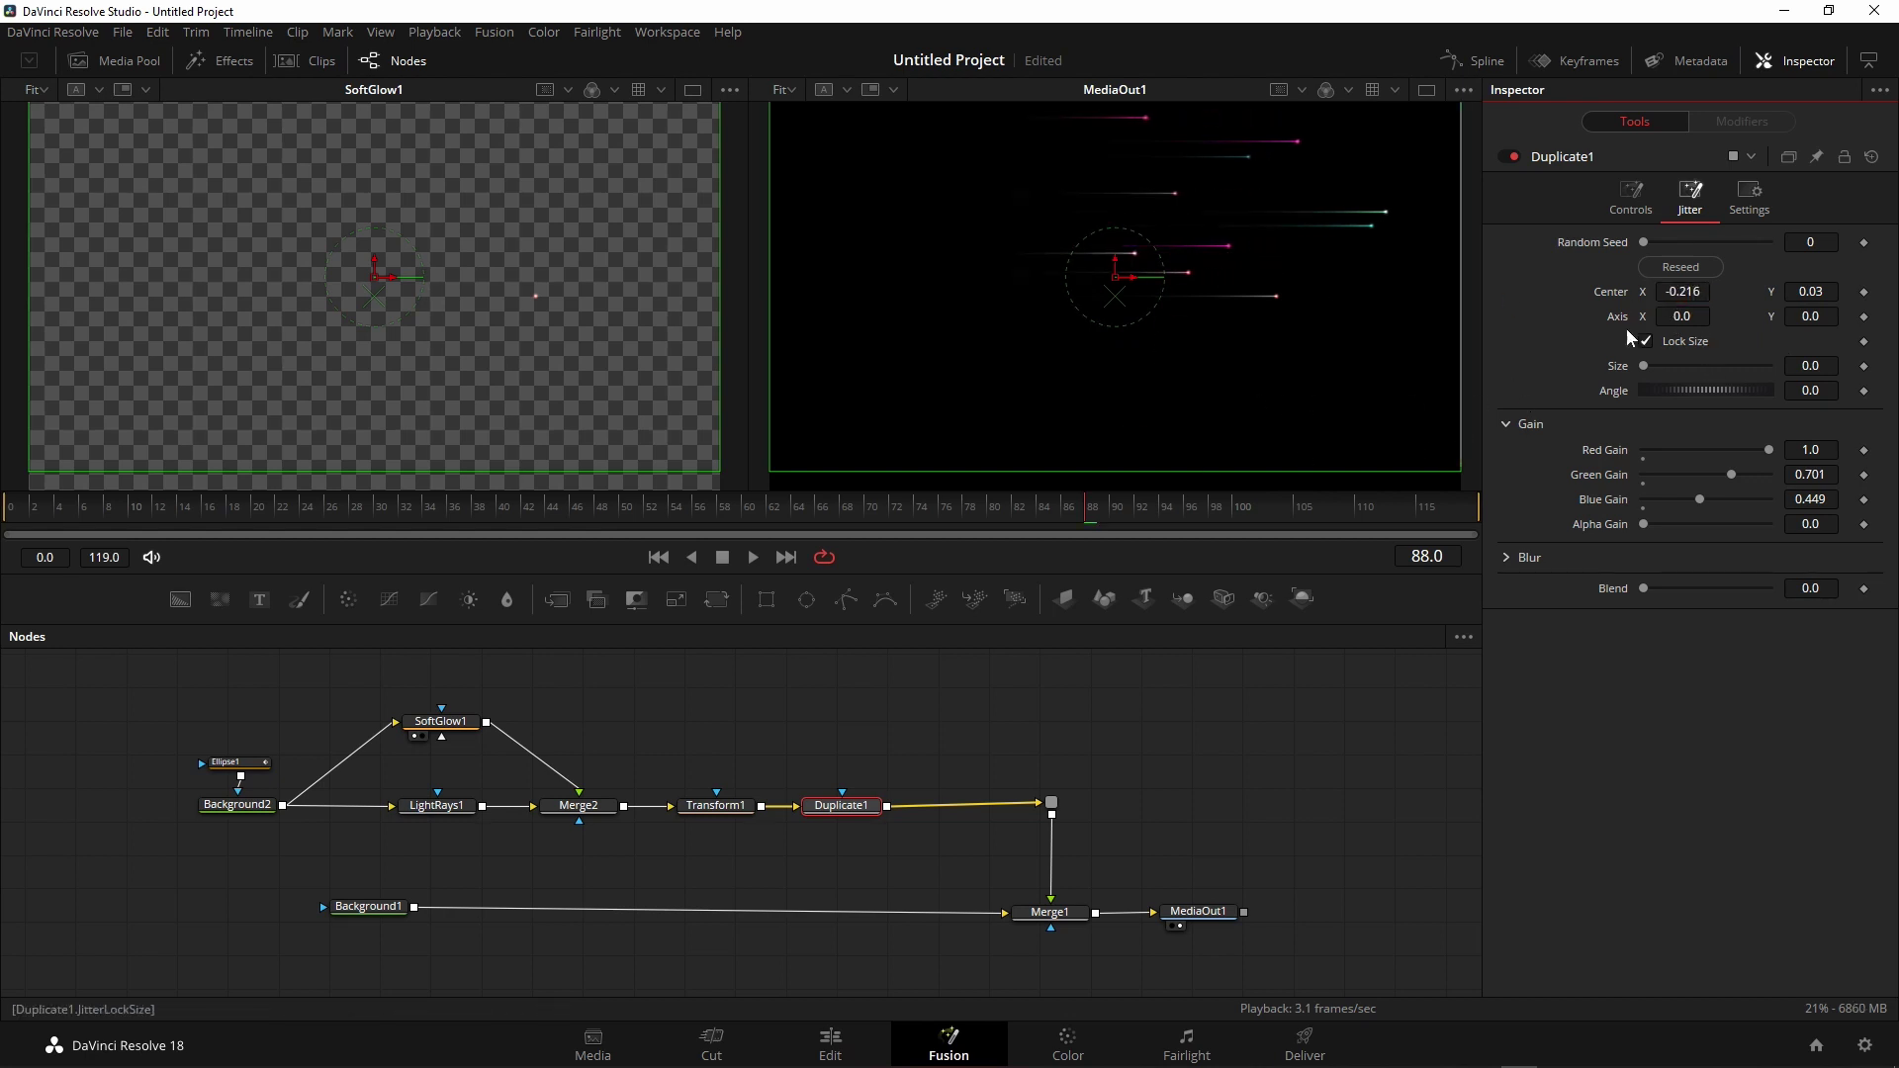
left_click_drag(1795, 300, 1775, 301)
left_click(658, 557)
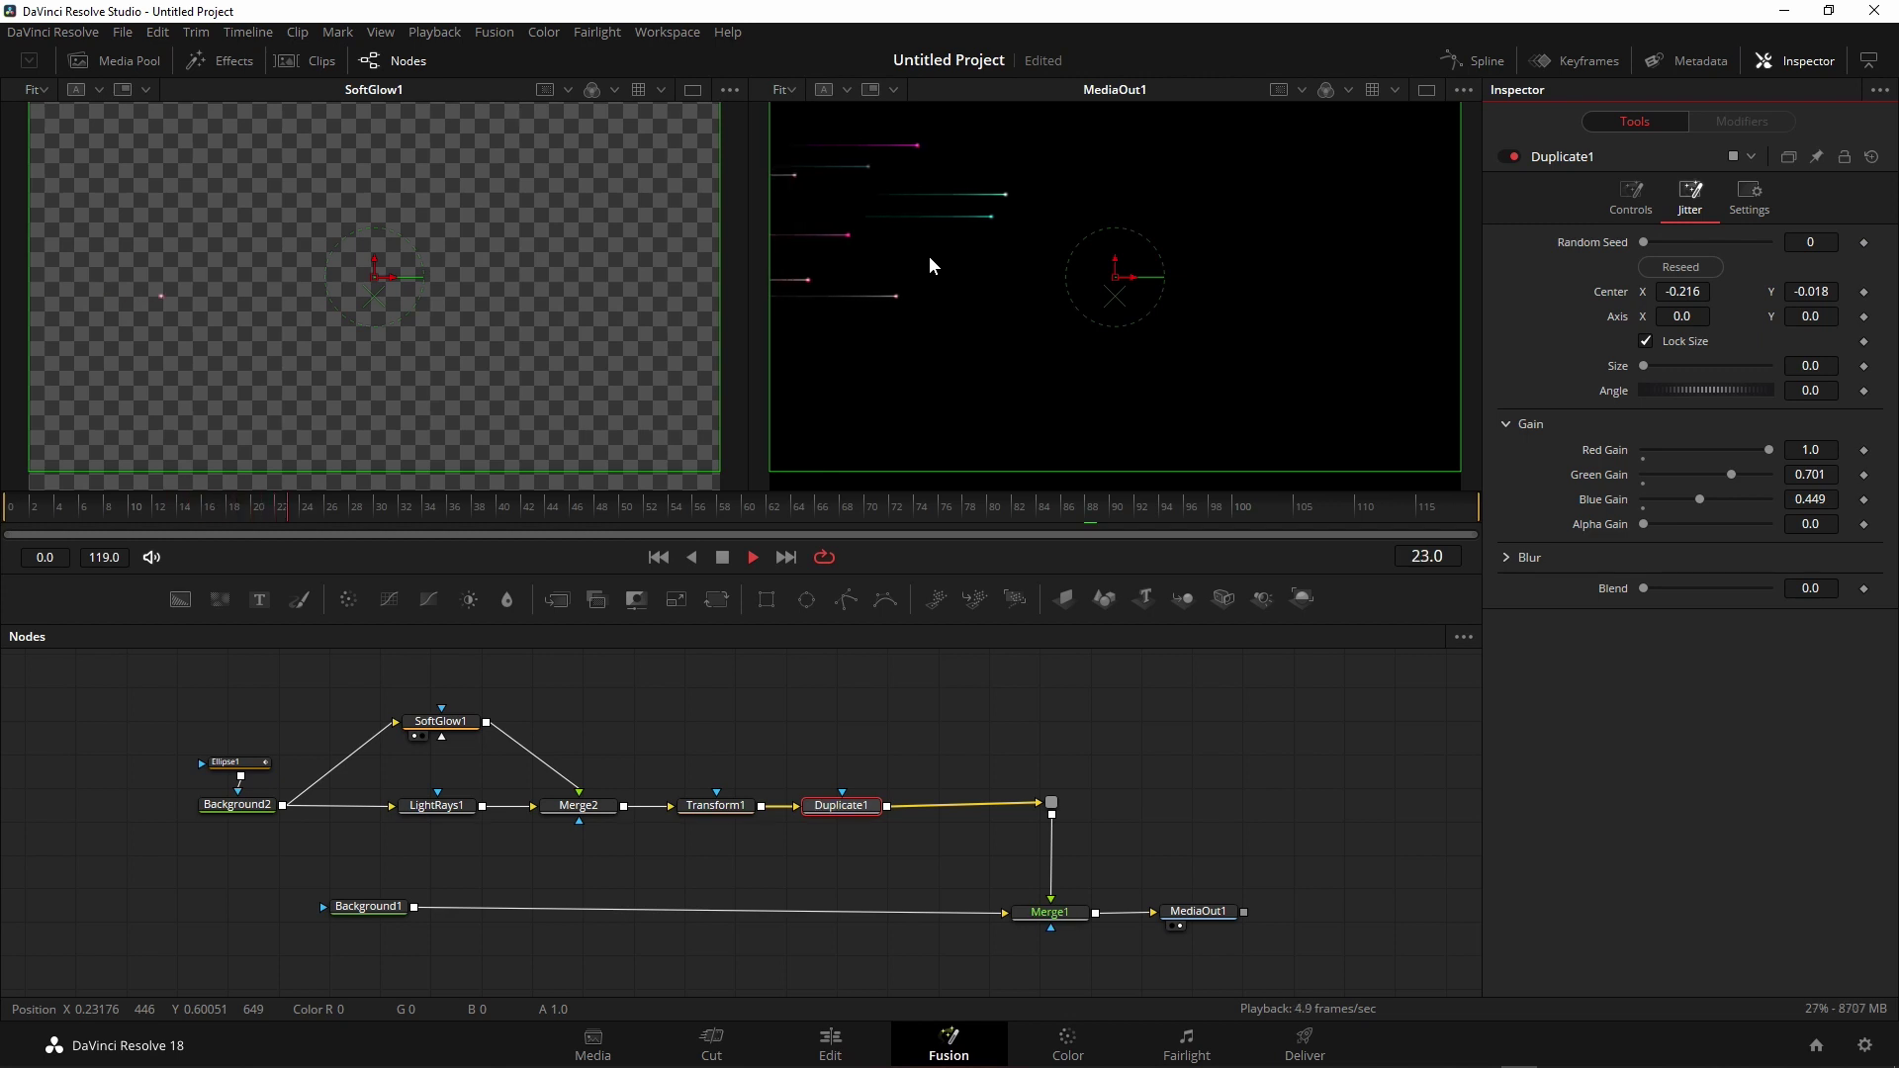
left_click(722, 557)
left_click(614, 513)
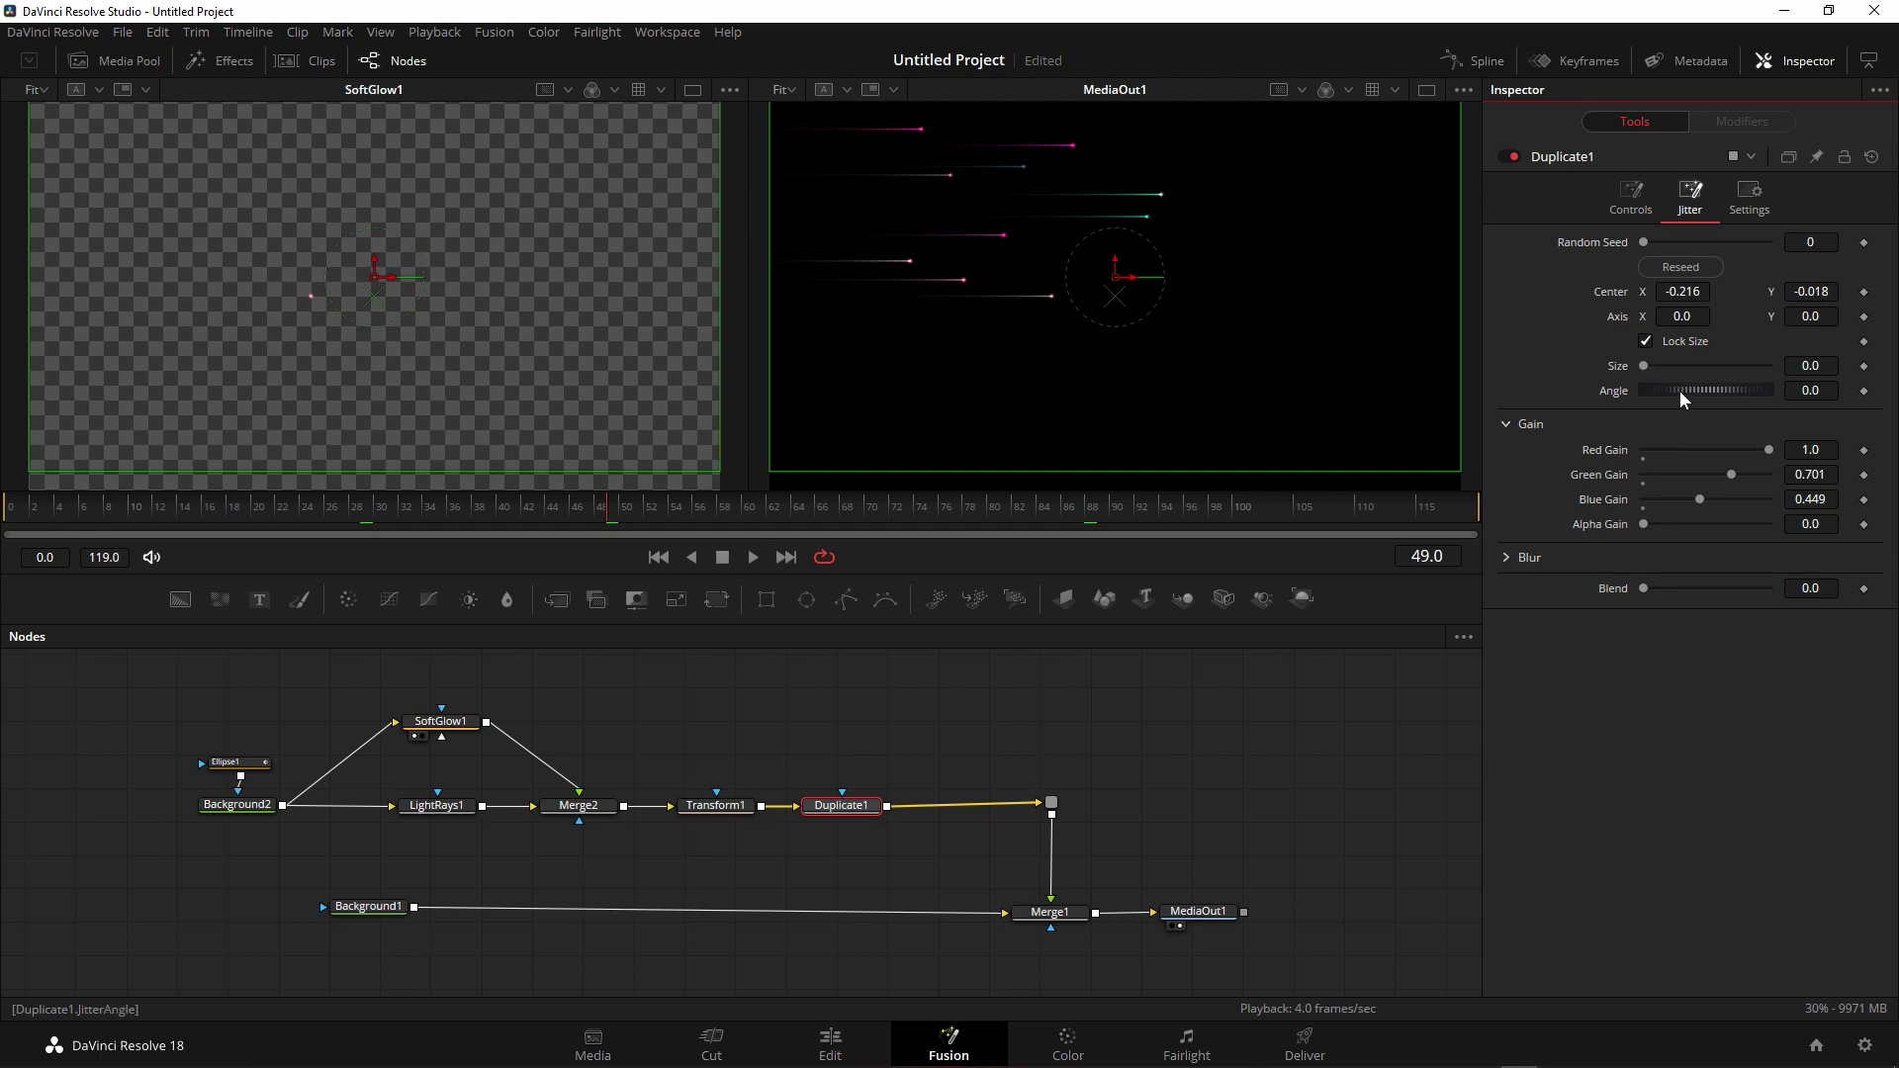
- Set Duplicate1's jitter Angle to 135.65 and play a short section from about frame 33
left_click_drag(1679, 390, 1894, 395)
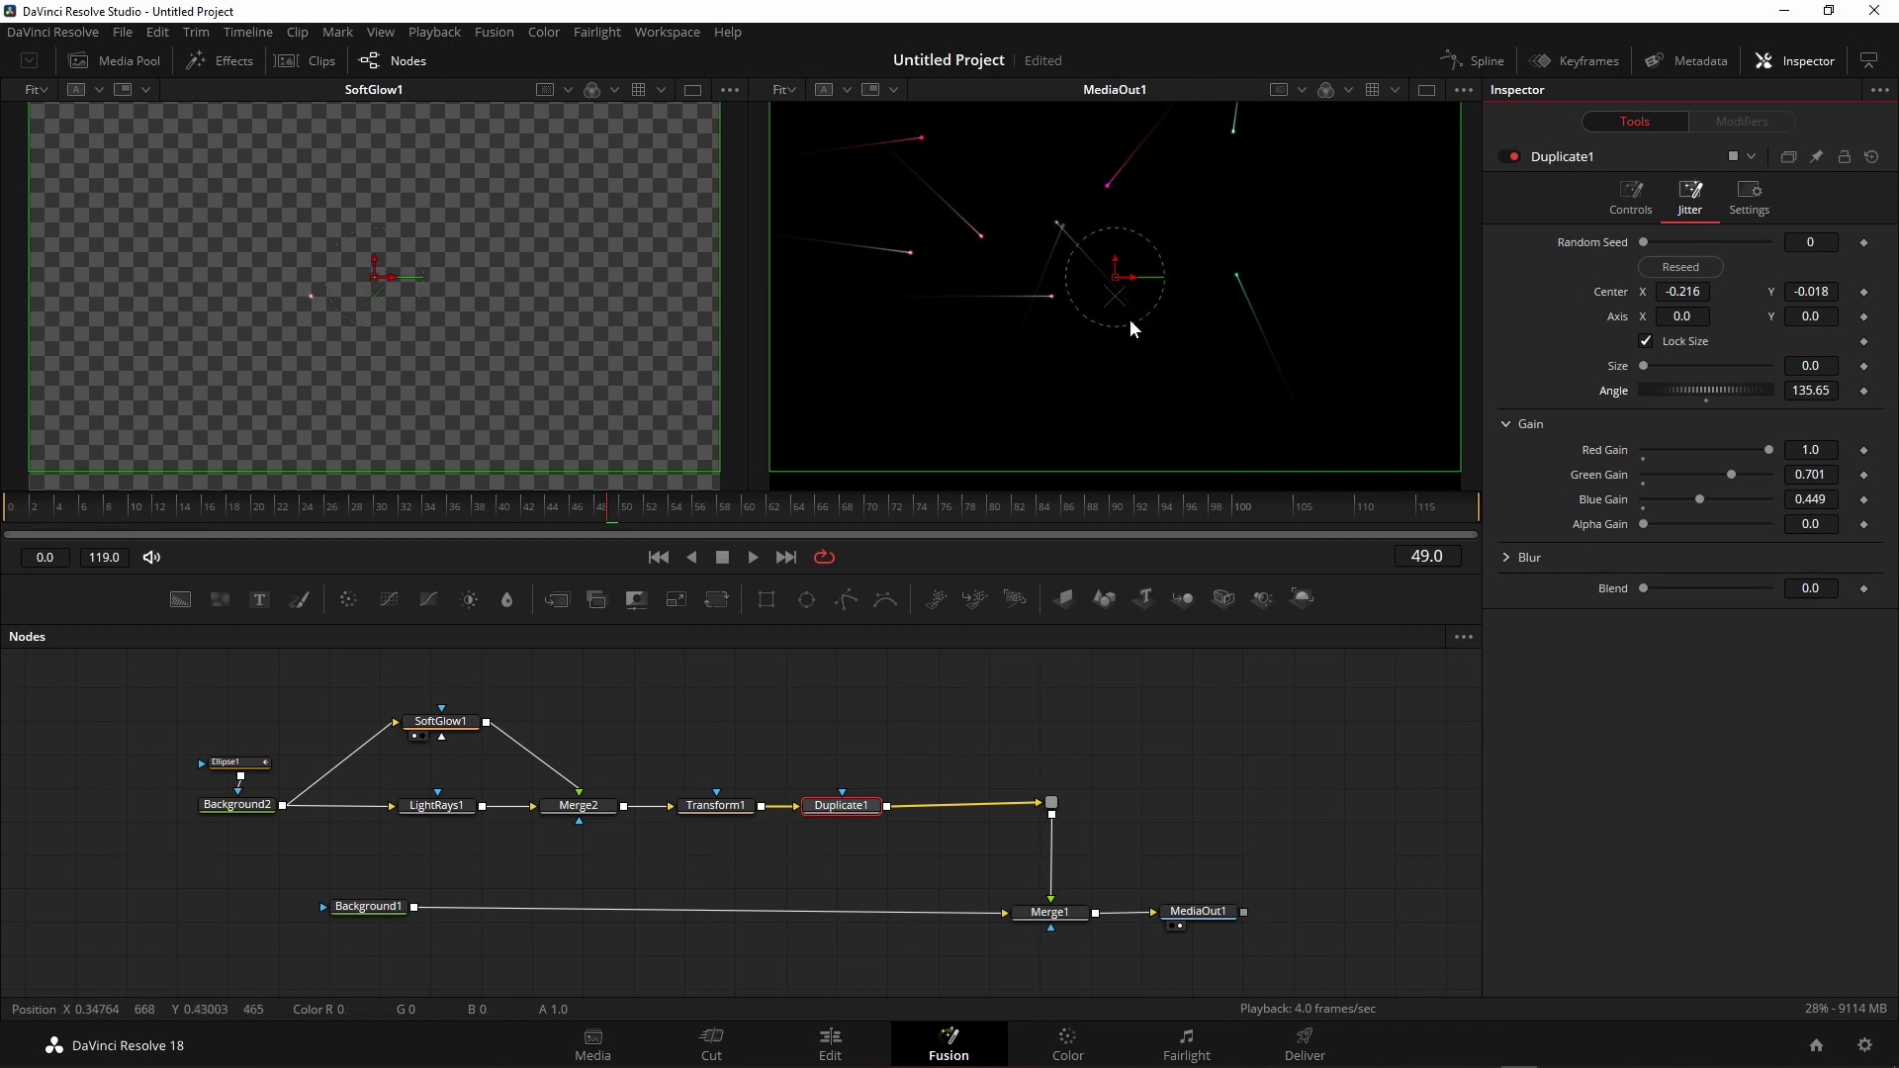
left_click_drag(605, 516, 418, 508)
key("space")
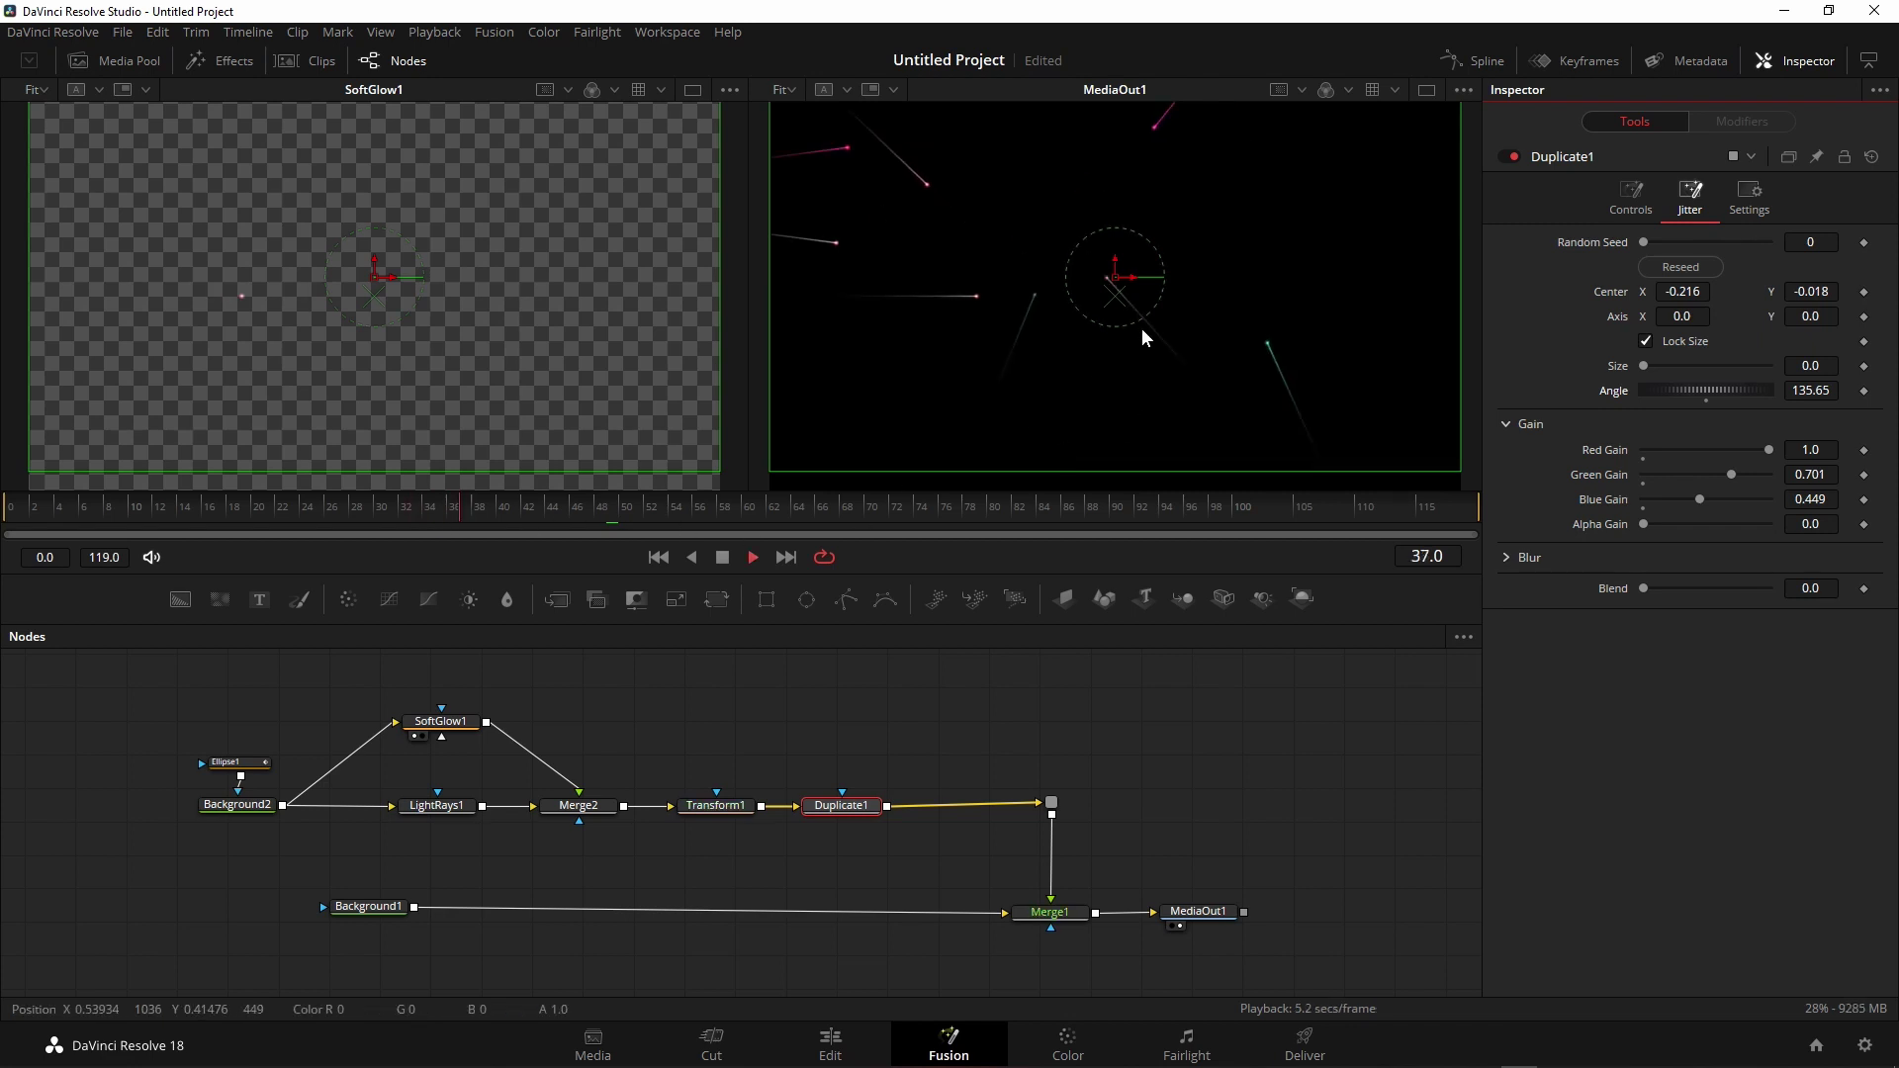
key("space")
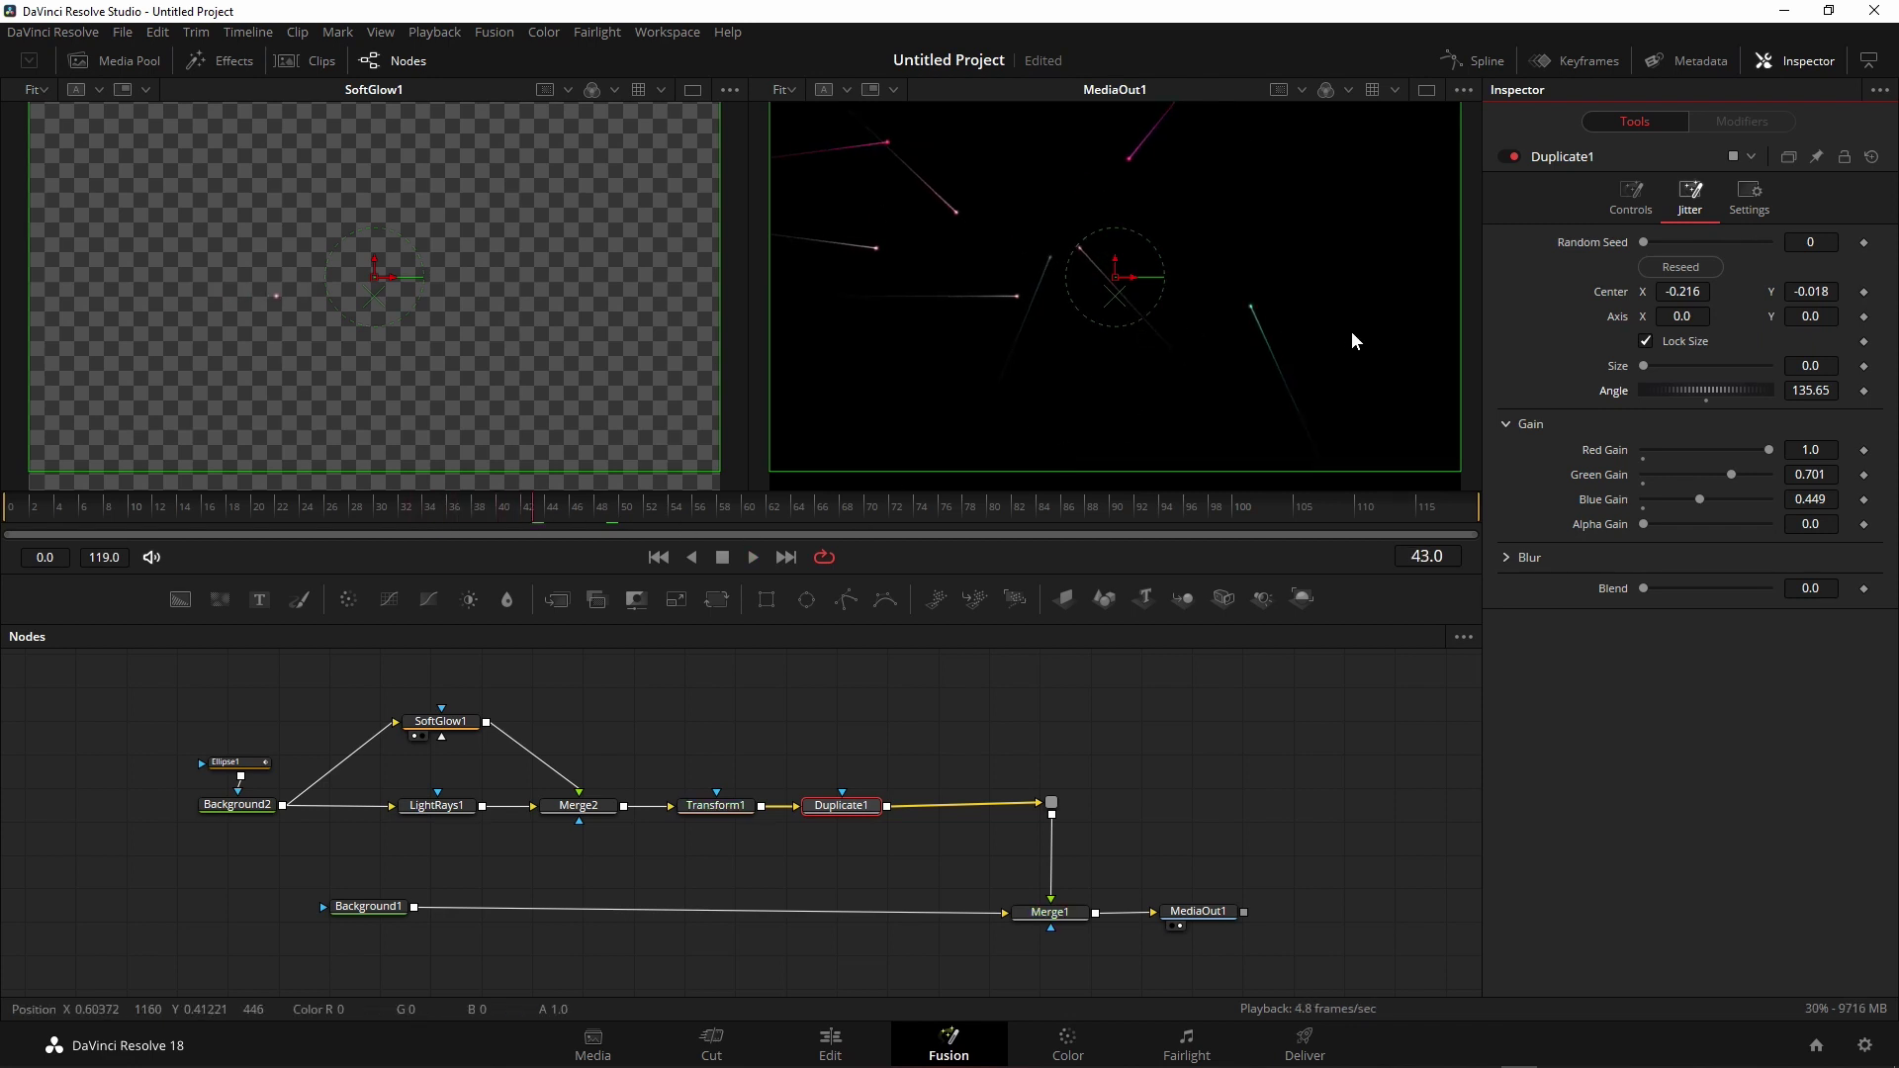
- Set Duplicate1's jitter Random Seed to 22700 and jitter Size to 3.79, checking each variation in playback
left_click_drag(1644, 239, 1731, 252)
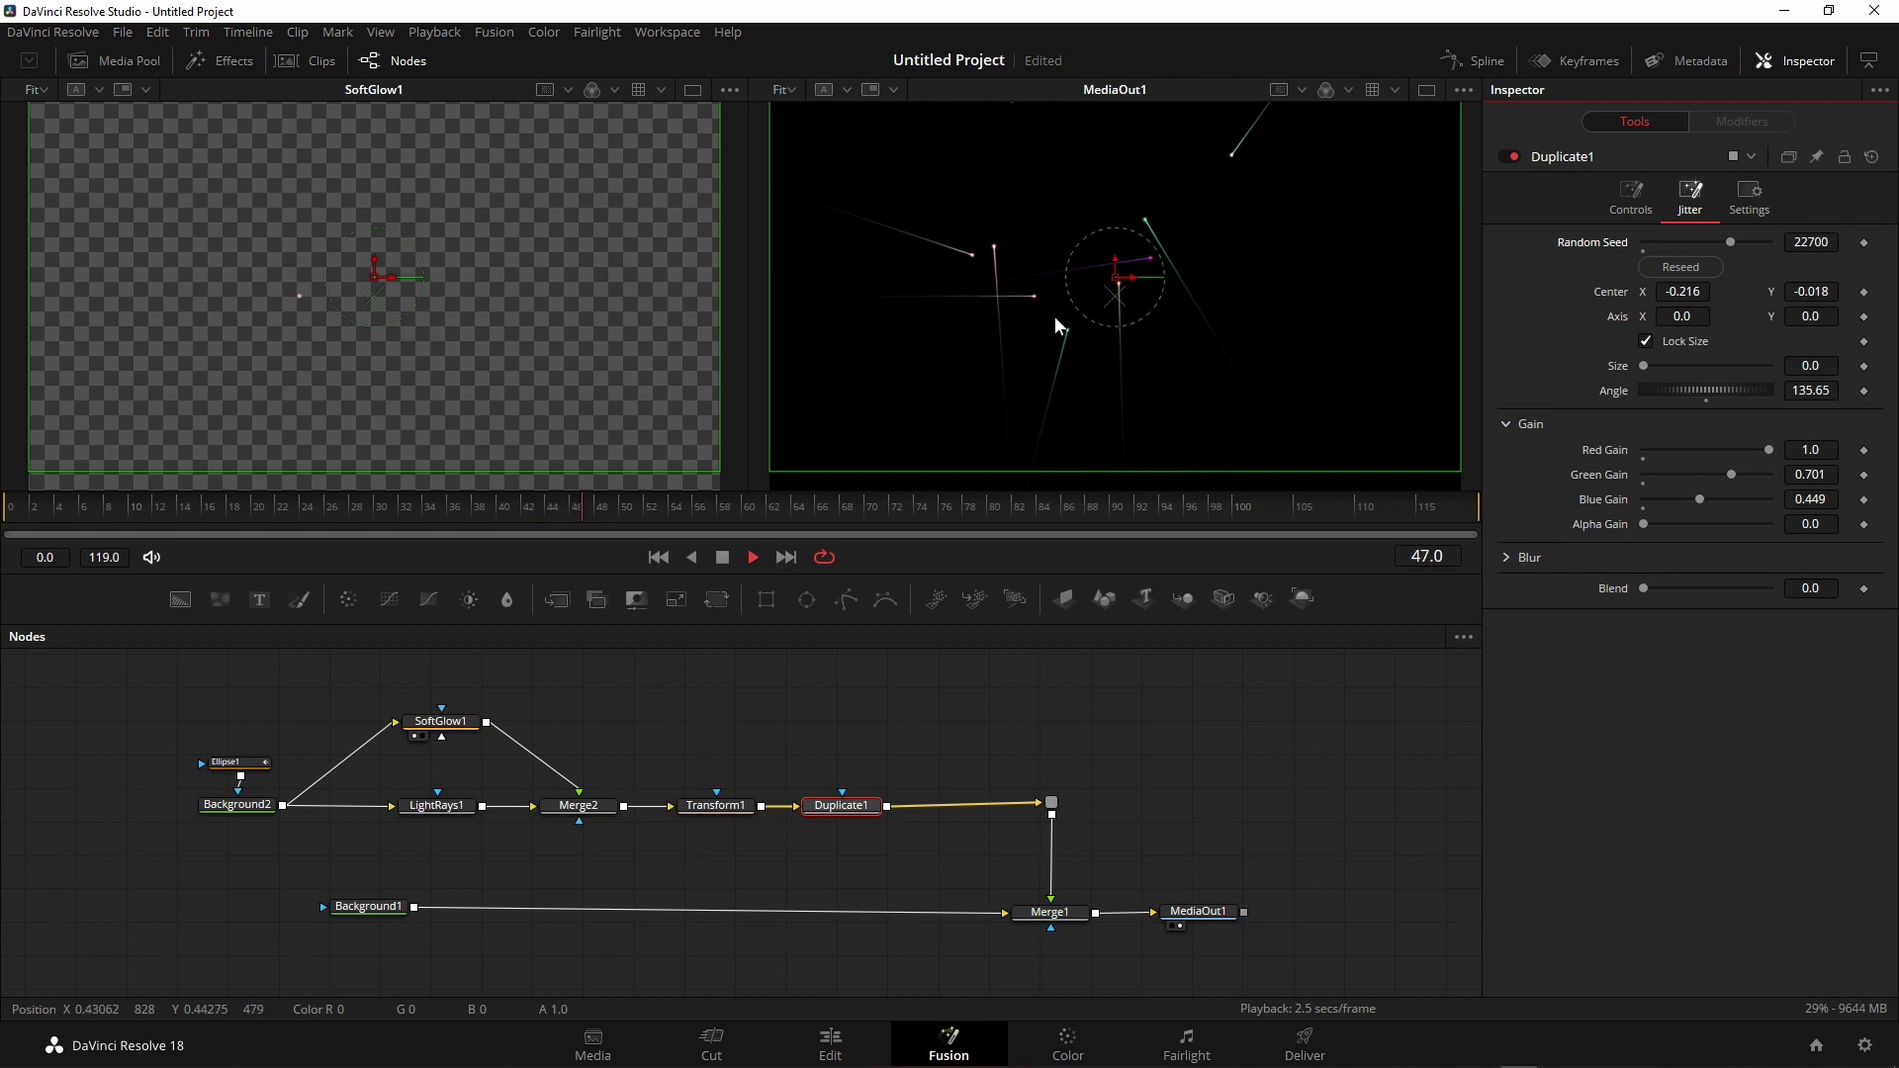
key("space")
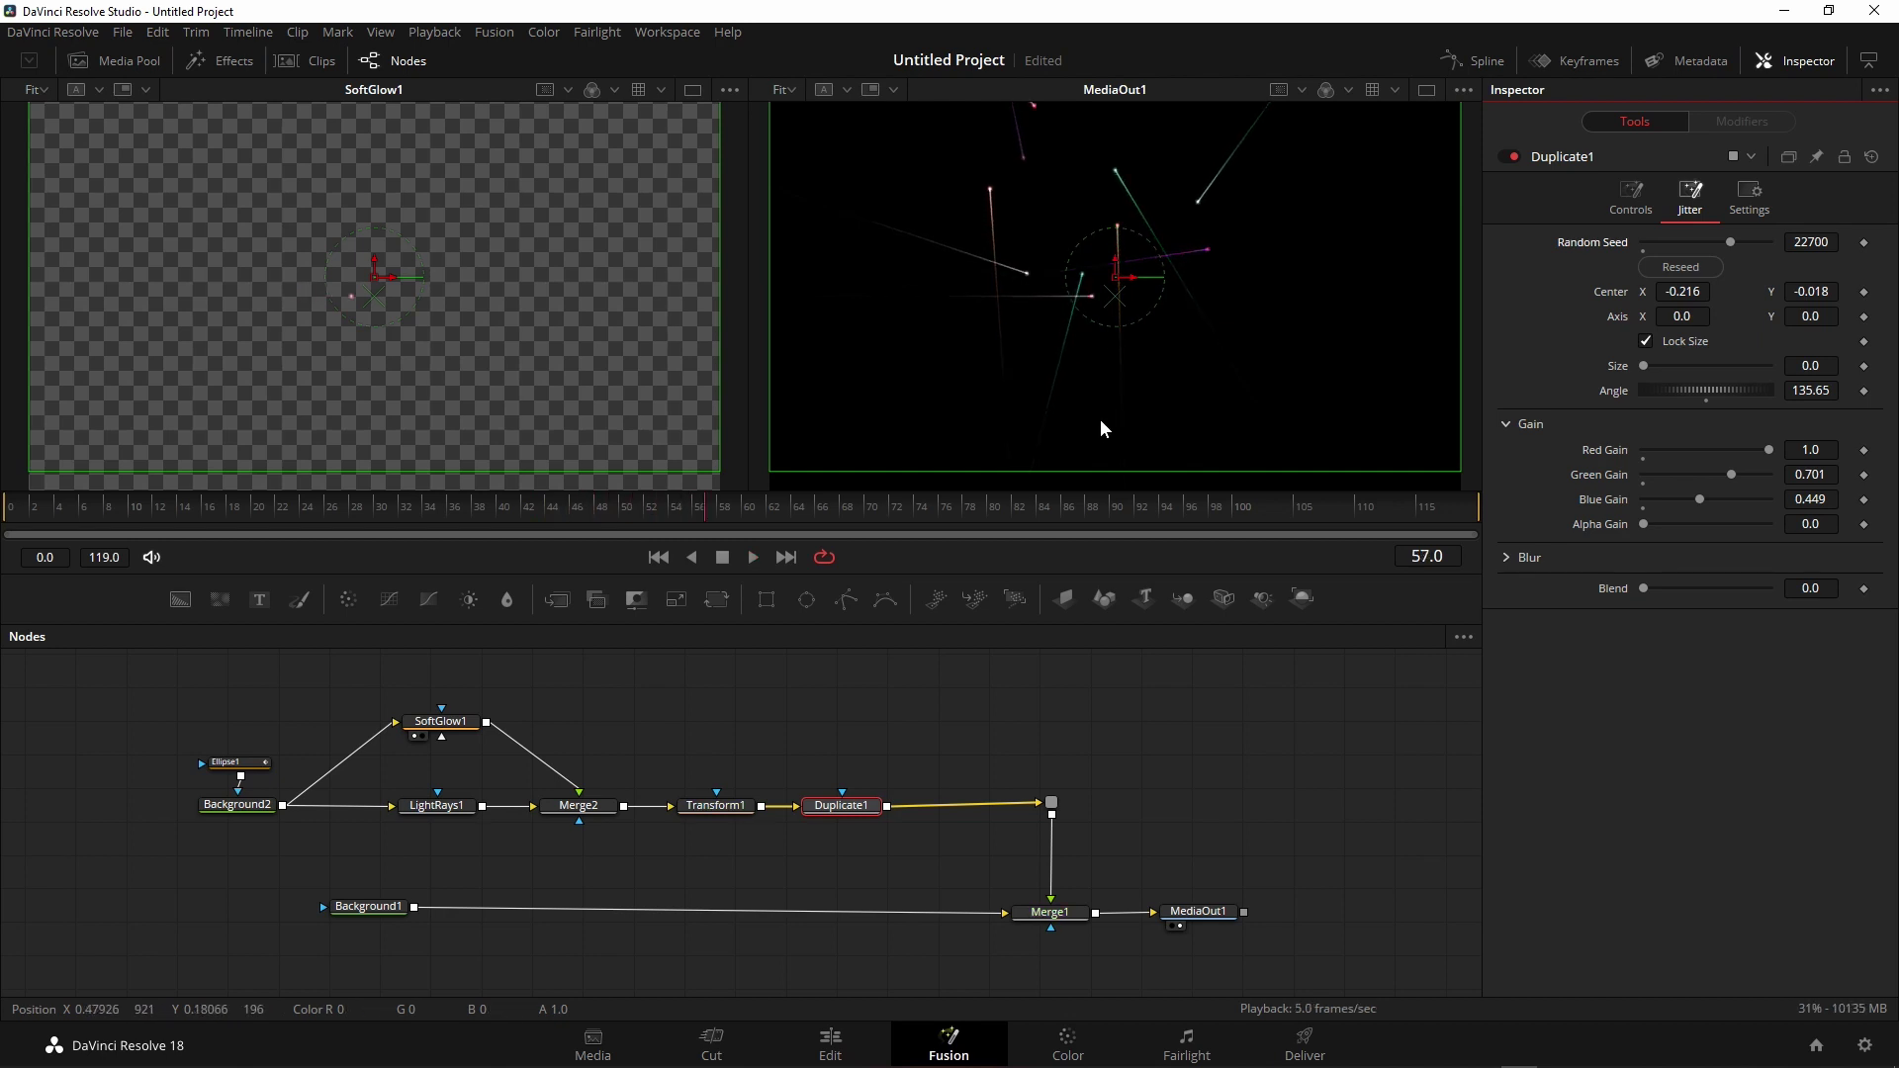
left_click_drag(1646, 364, 1748, 358)
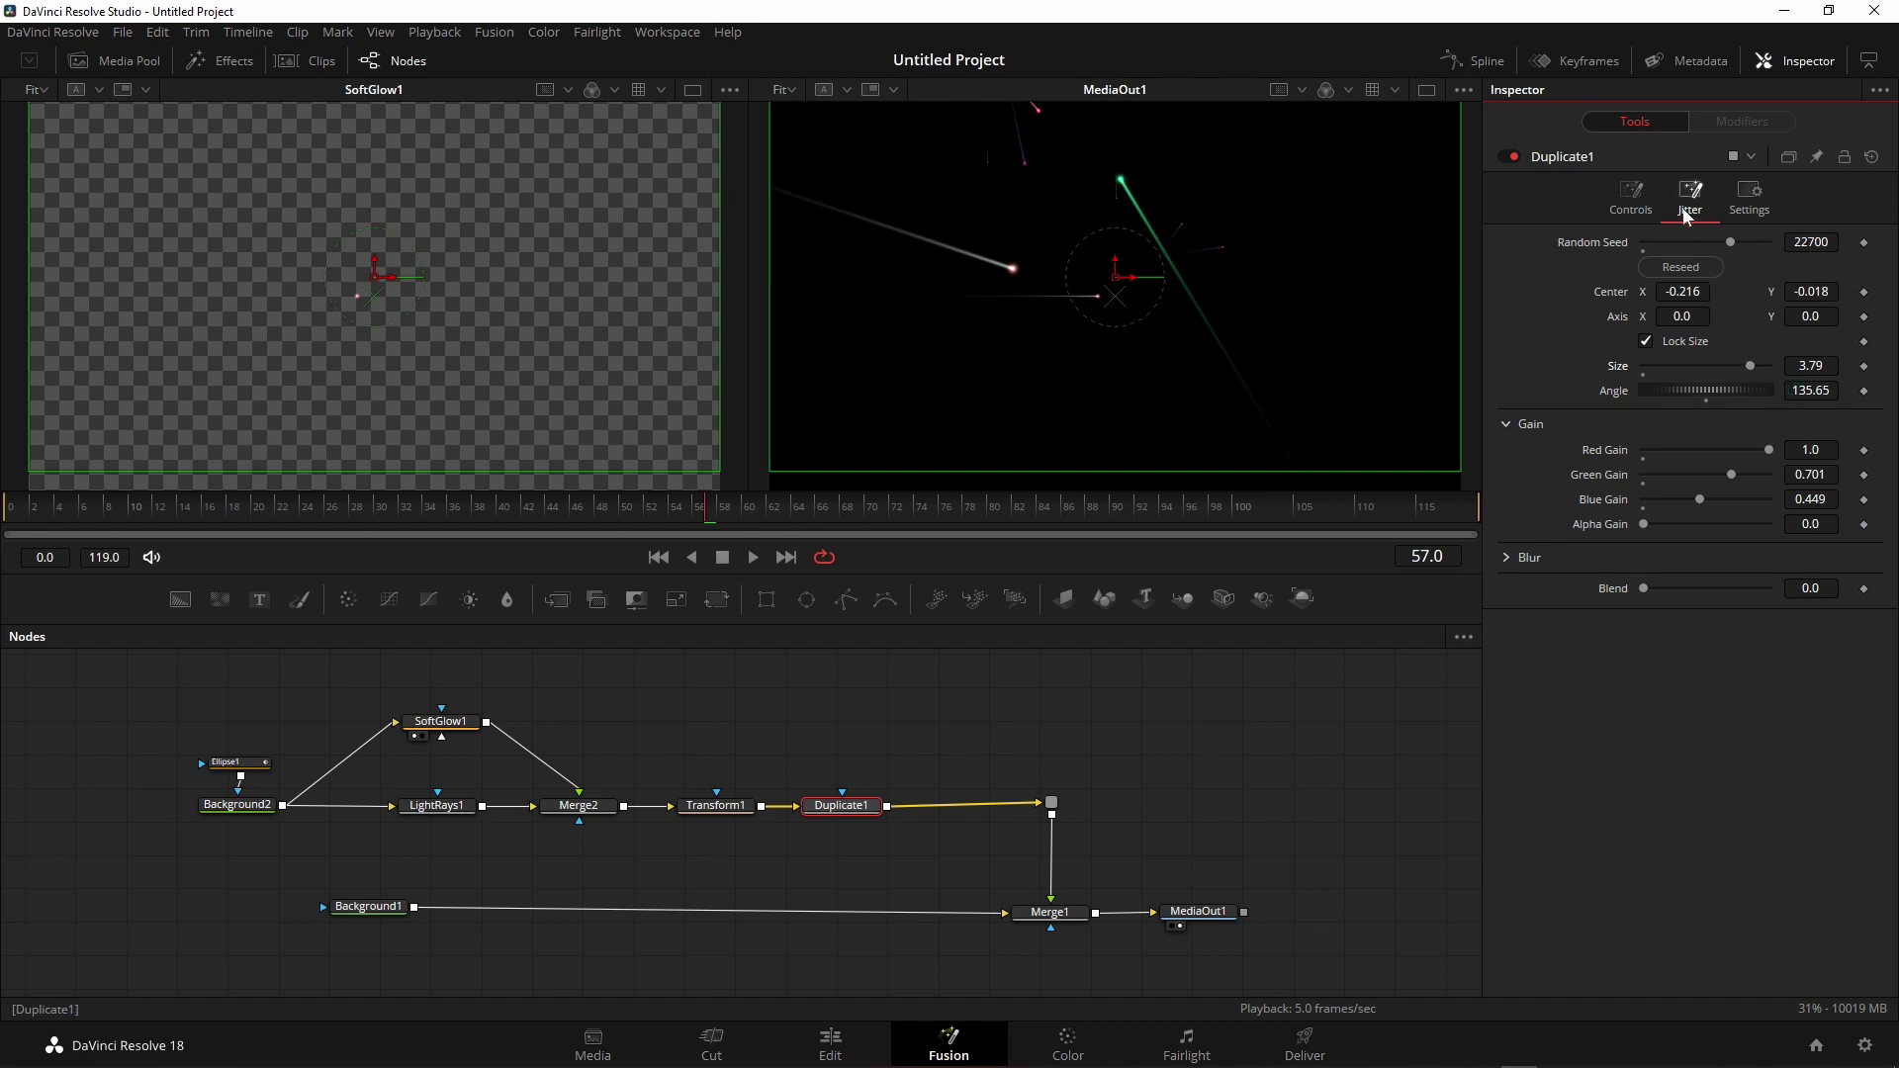
left_click(327, 505)
key("space")
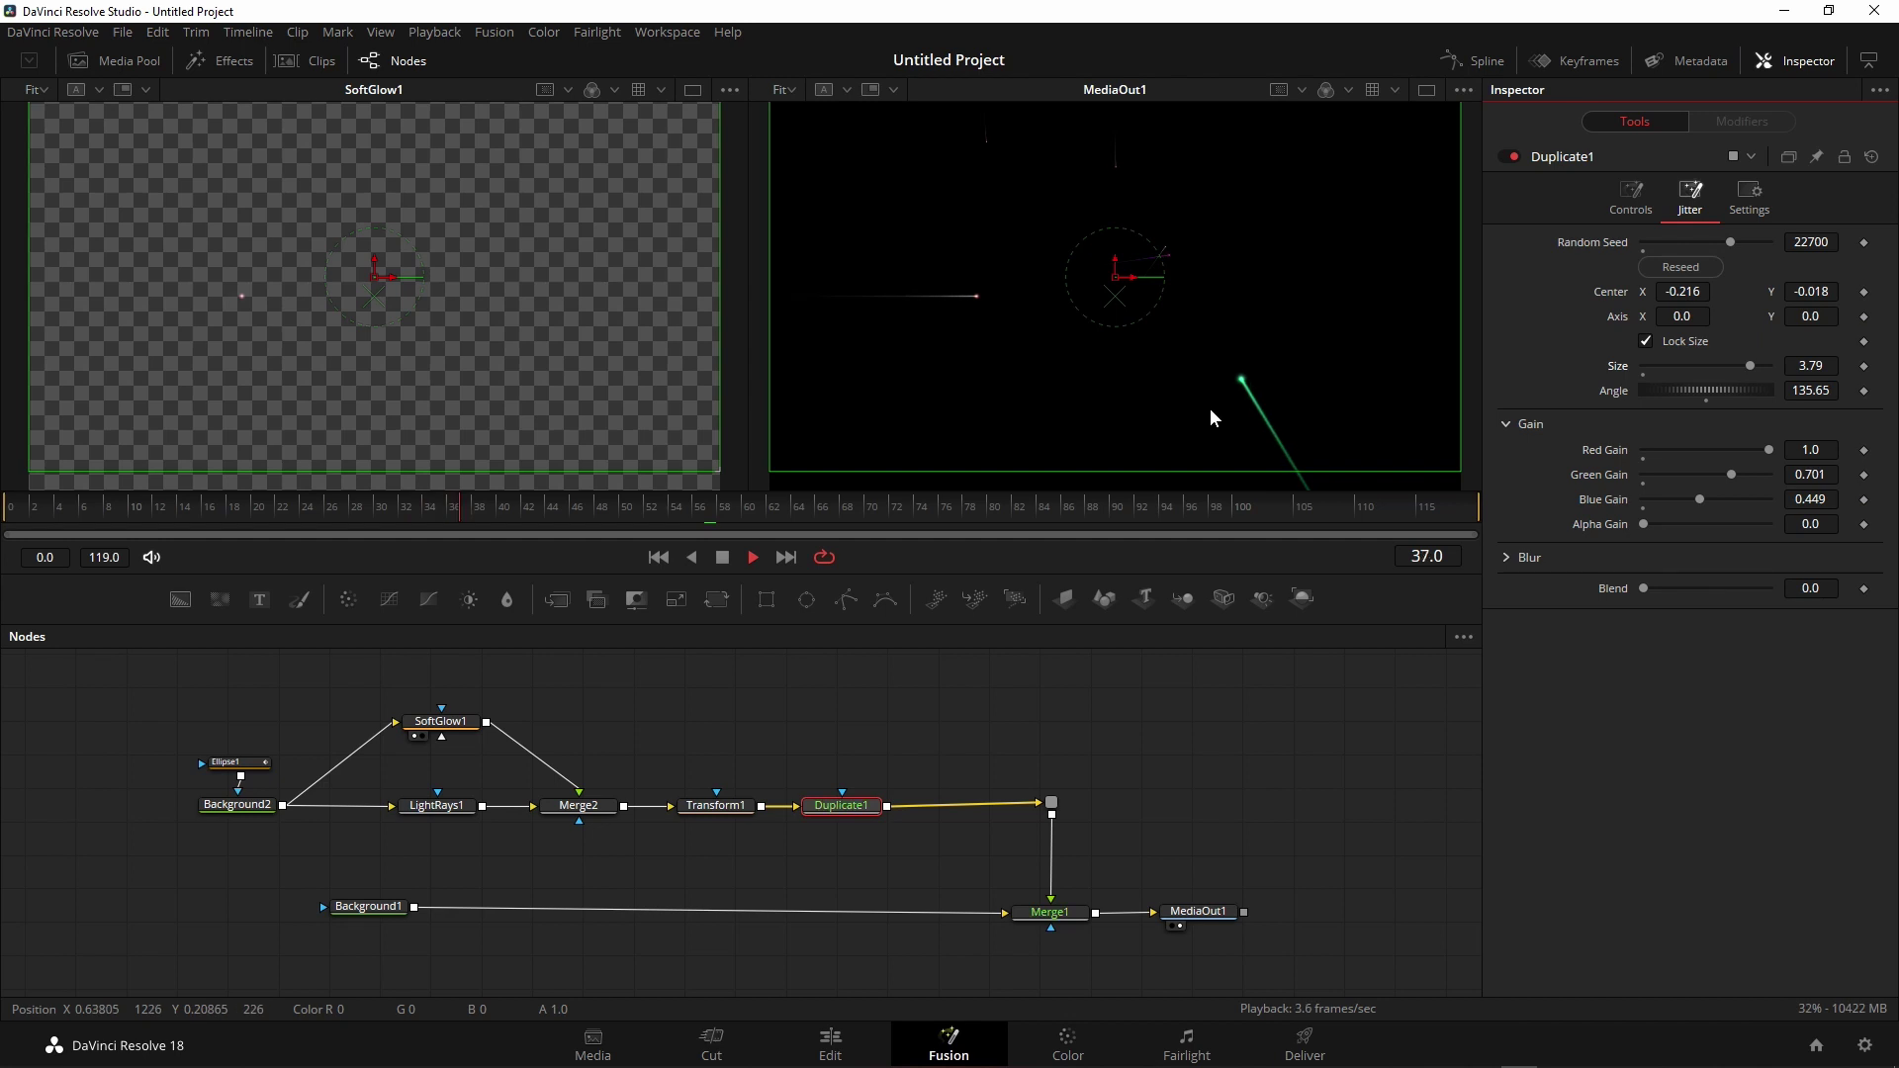
key("ctrl+z")
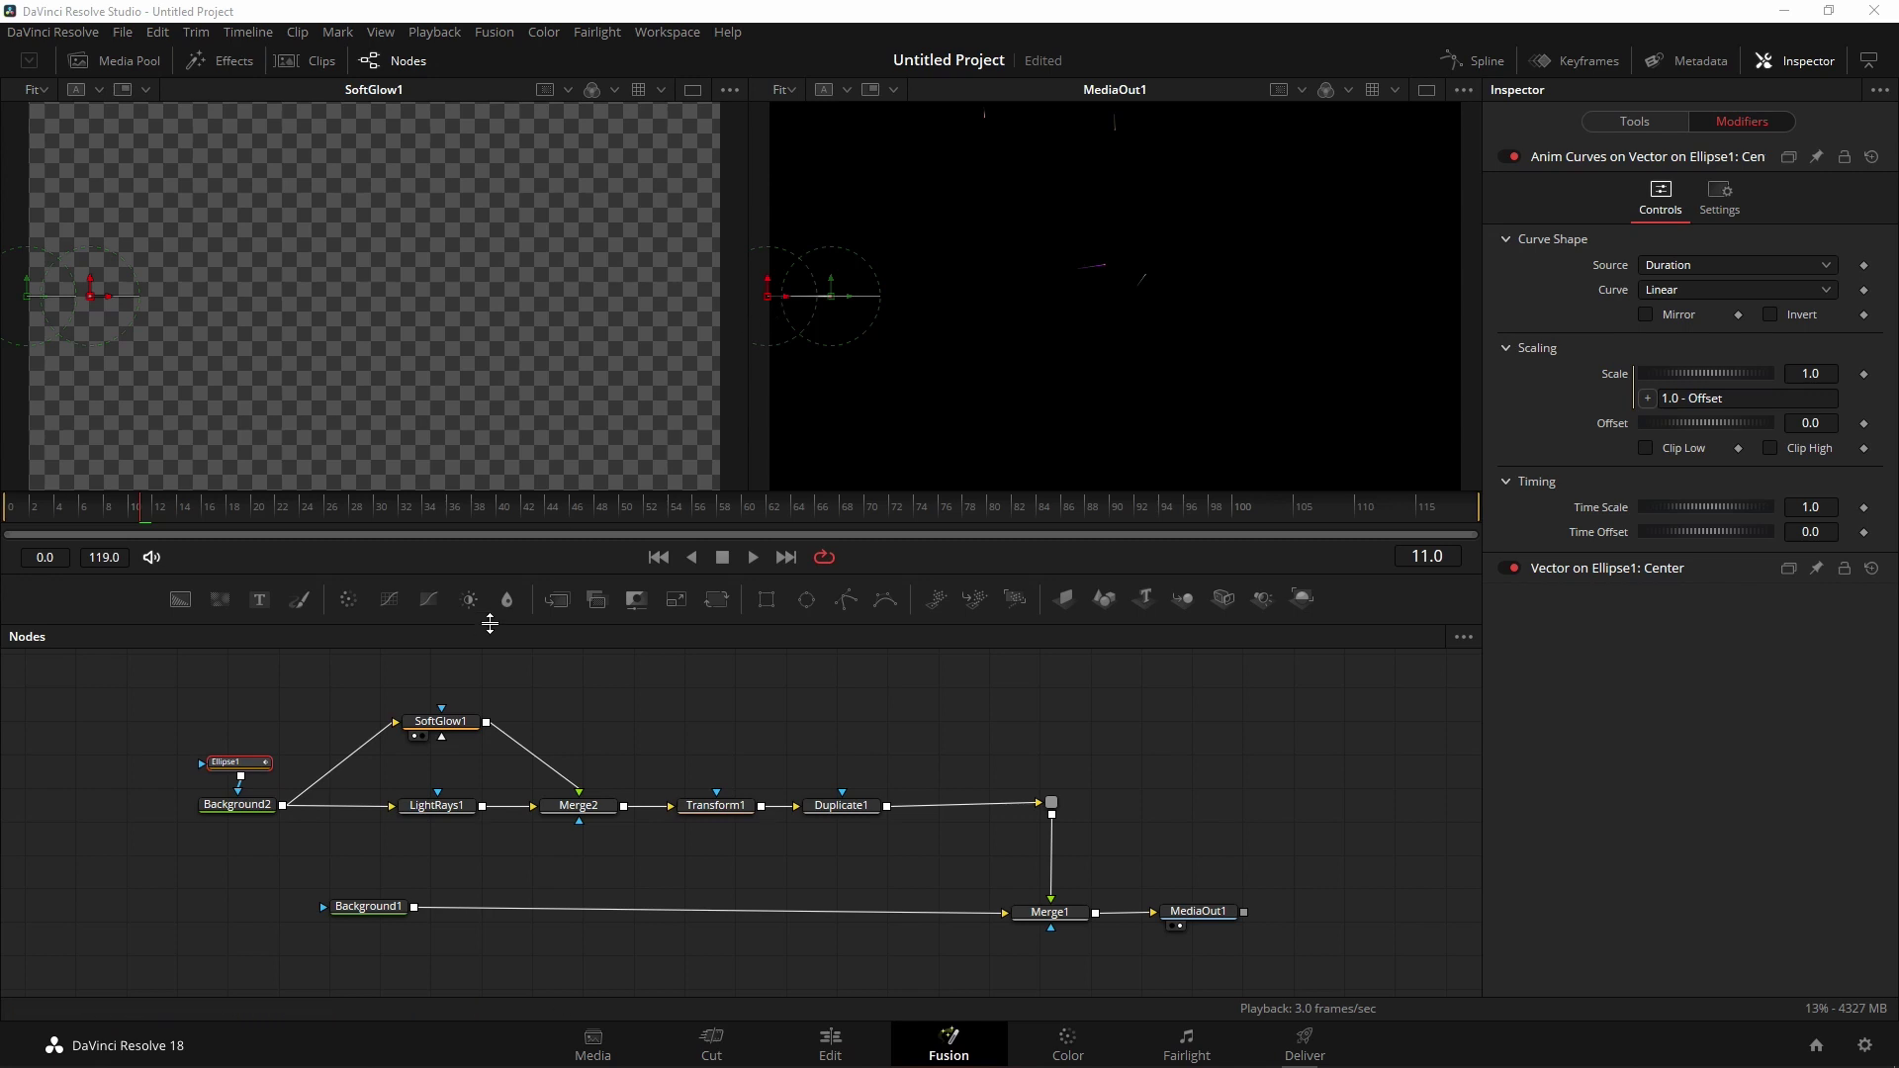
- Review Ellipse1's Center setting and change the Source of its Anim Curves modifier to Transition
left_click(248, 776)
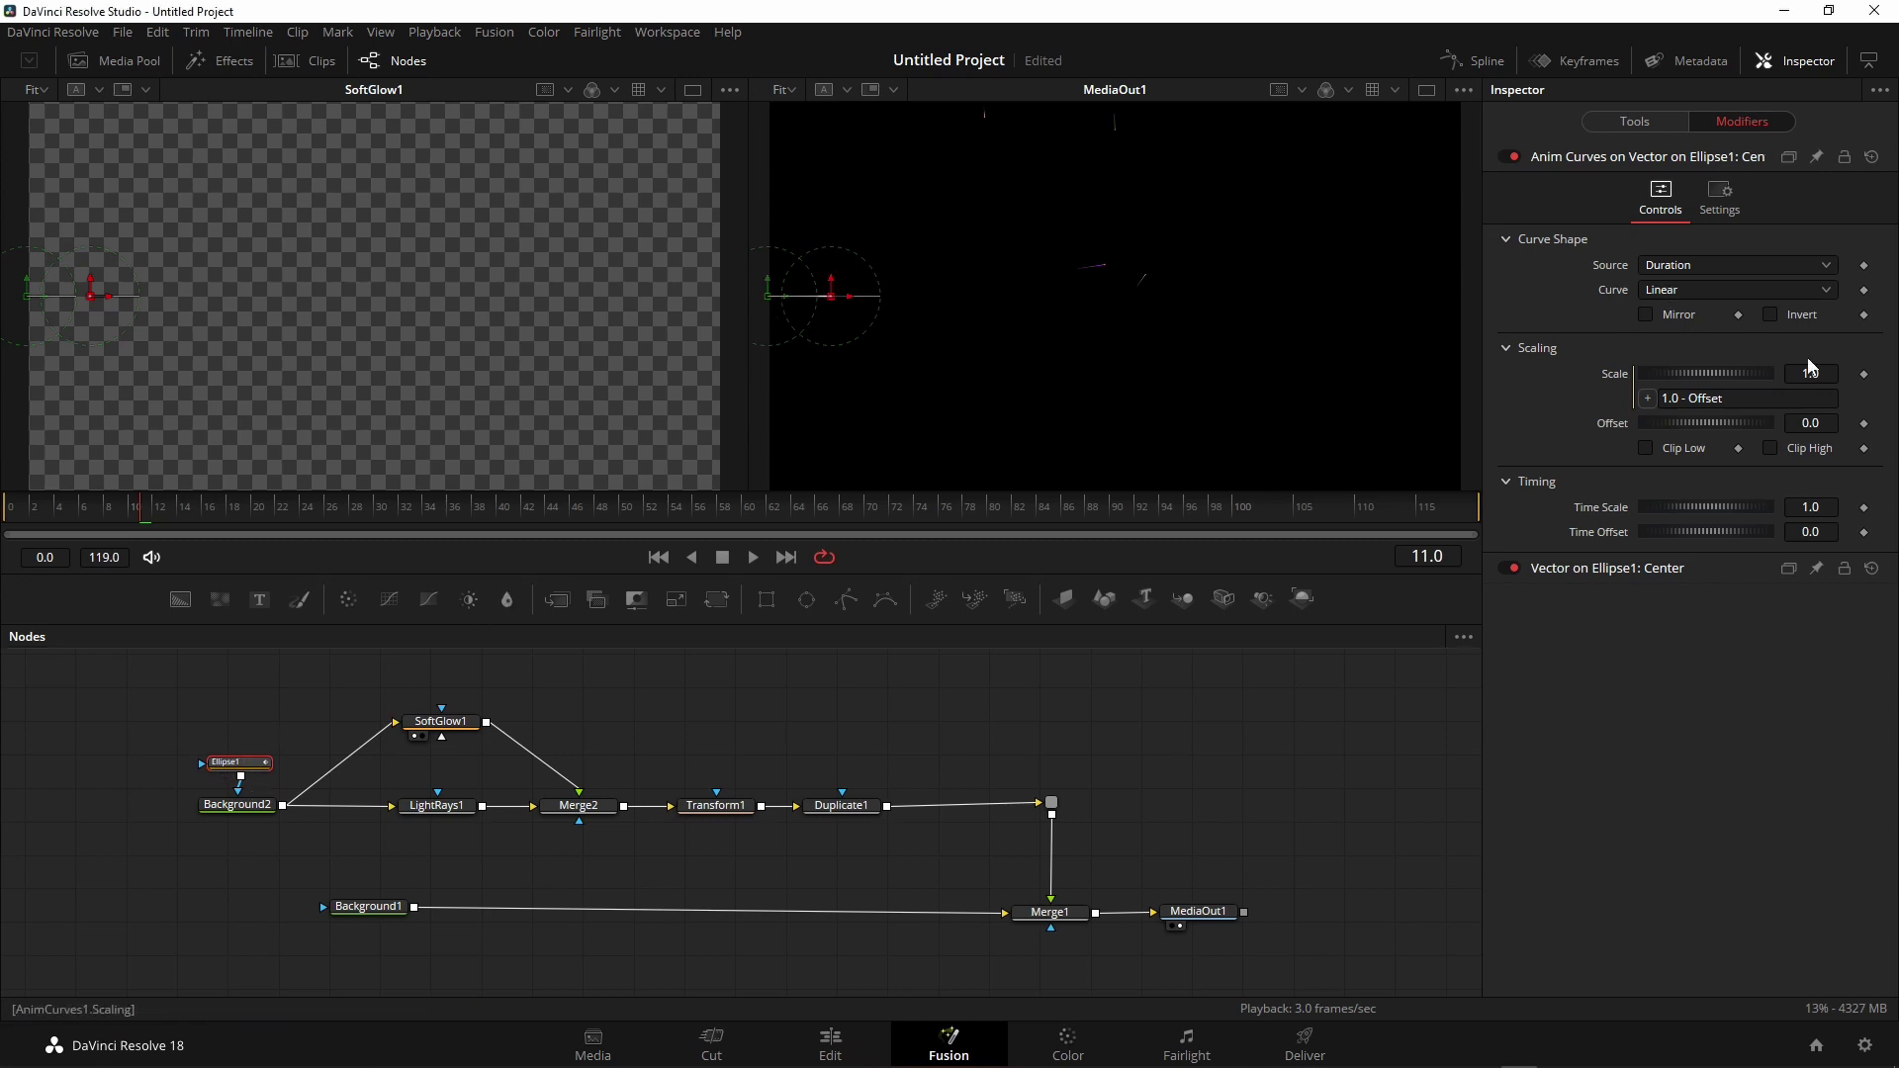
left_click(1664, 120)
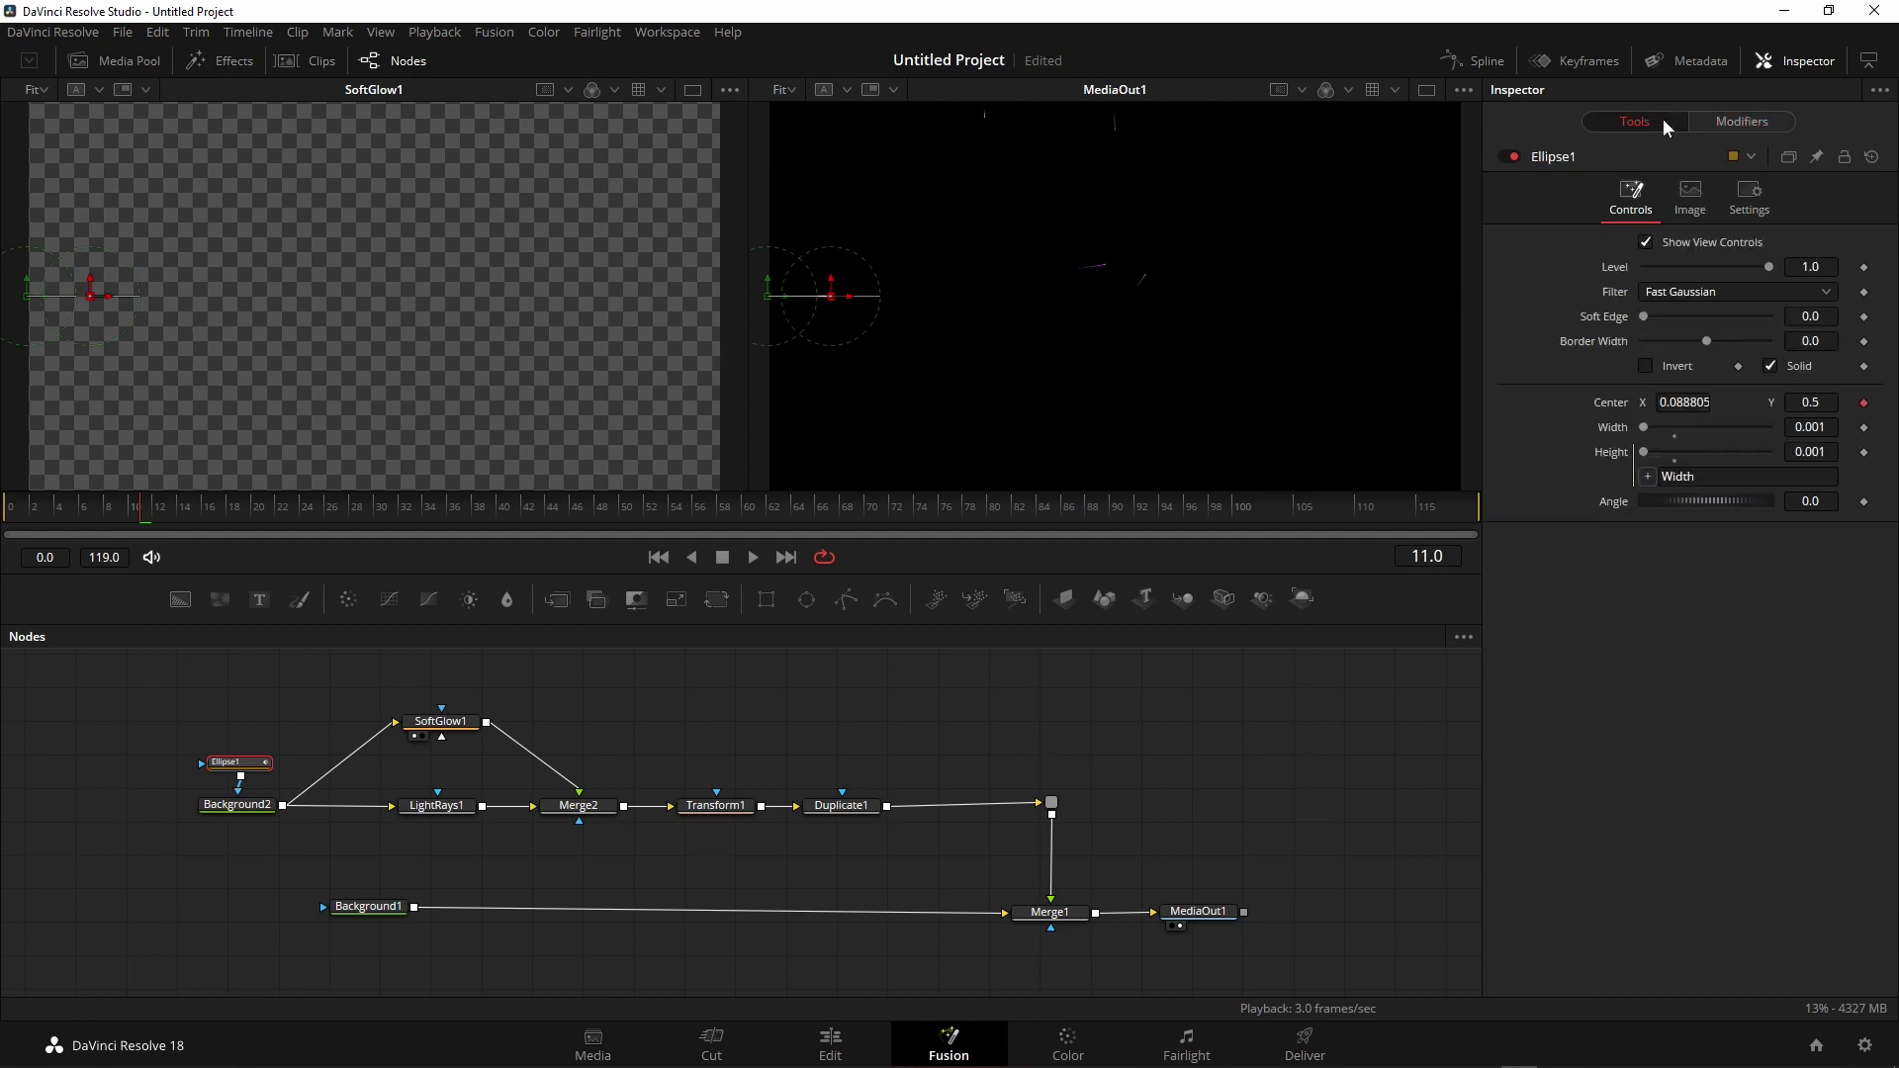
left_click(1669, 402)
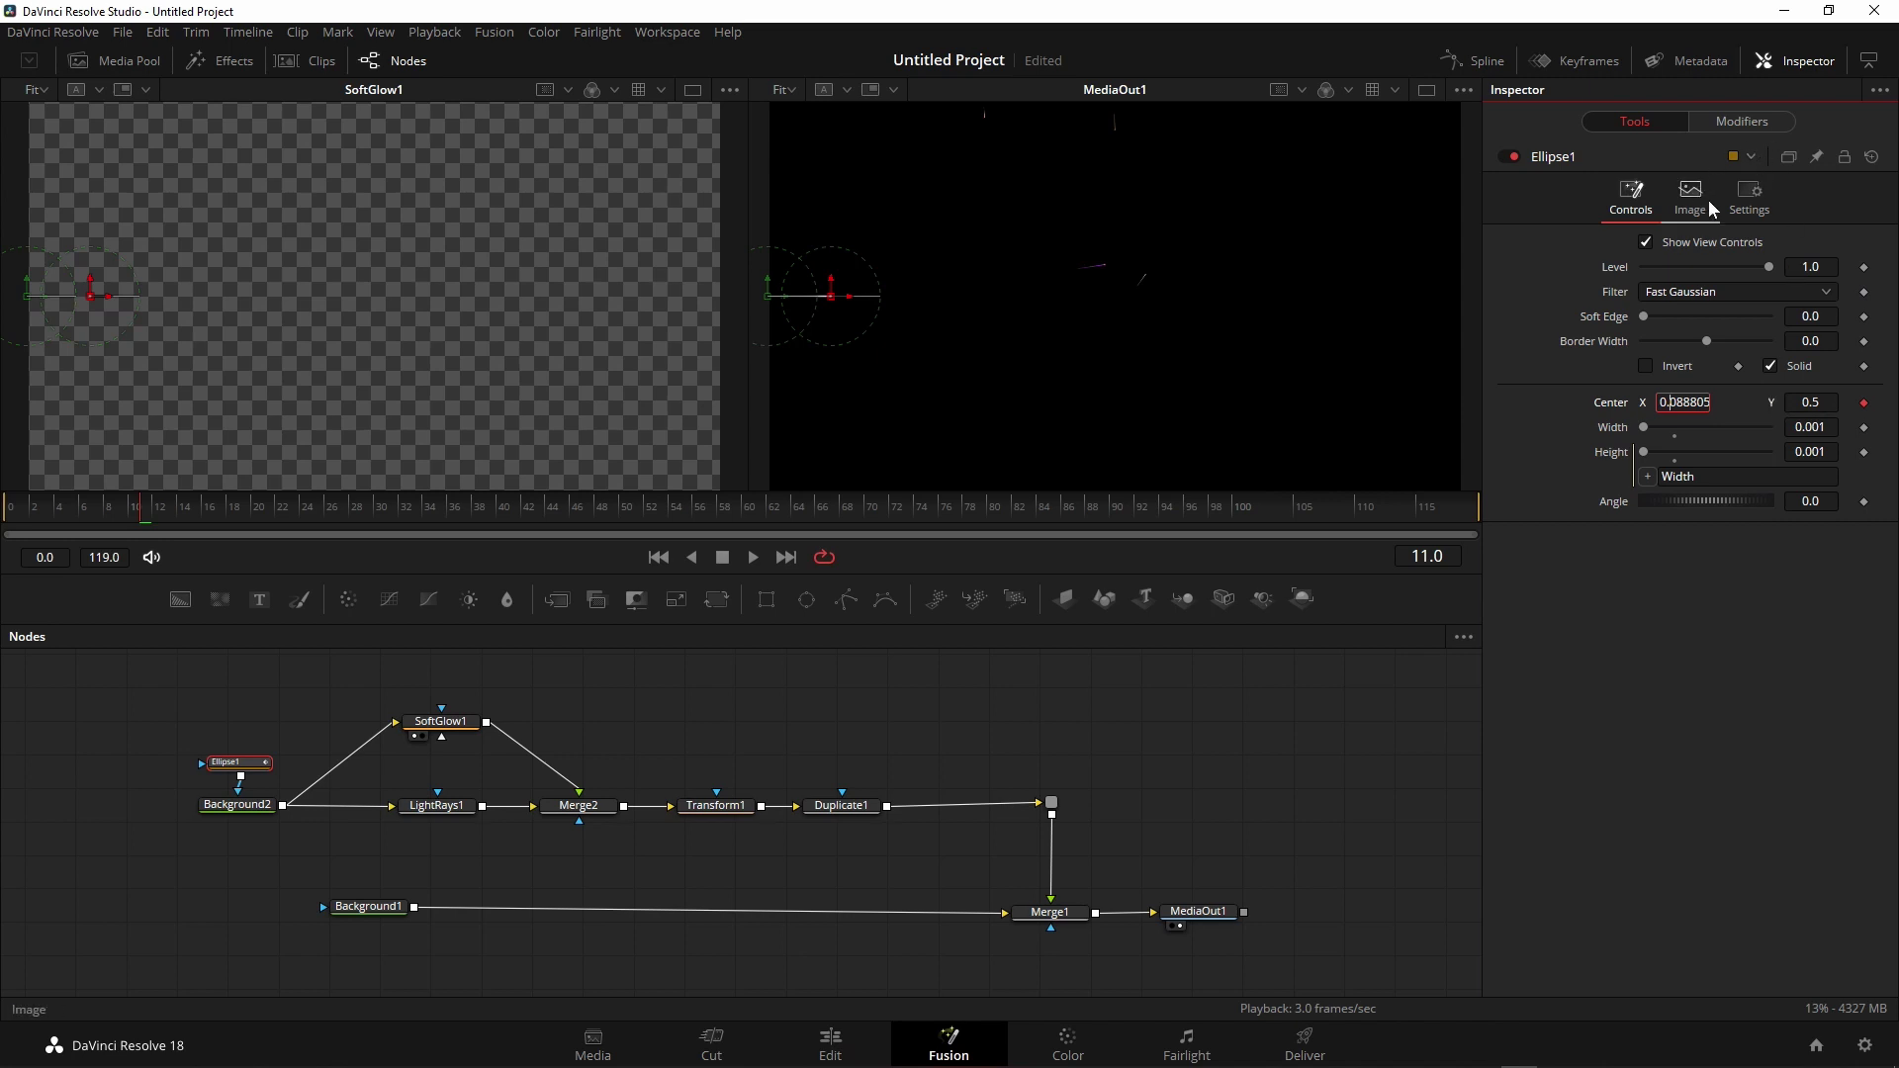
left_click(1751, 122)
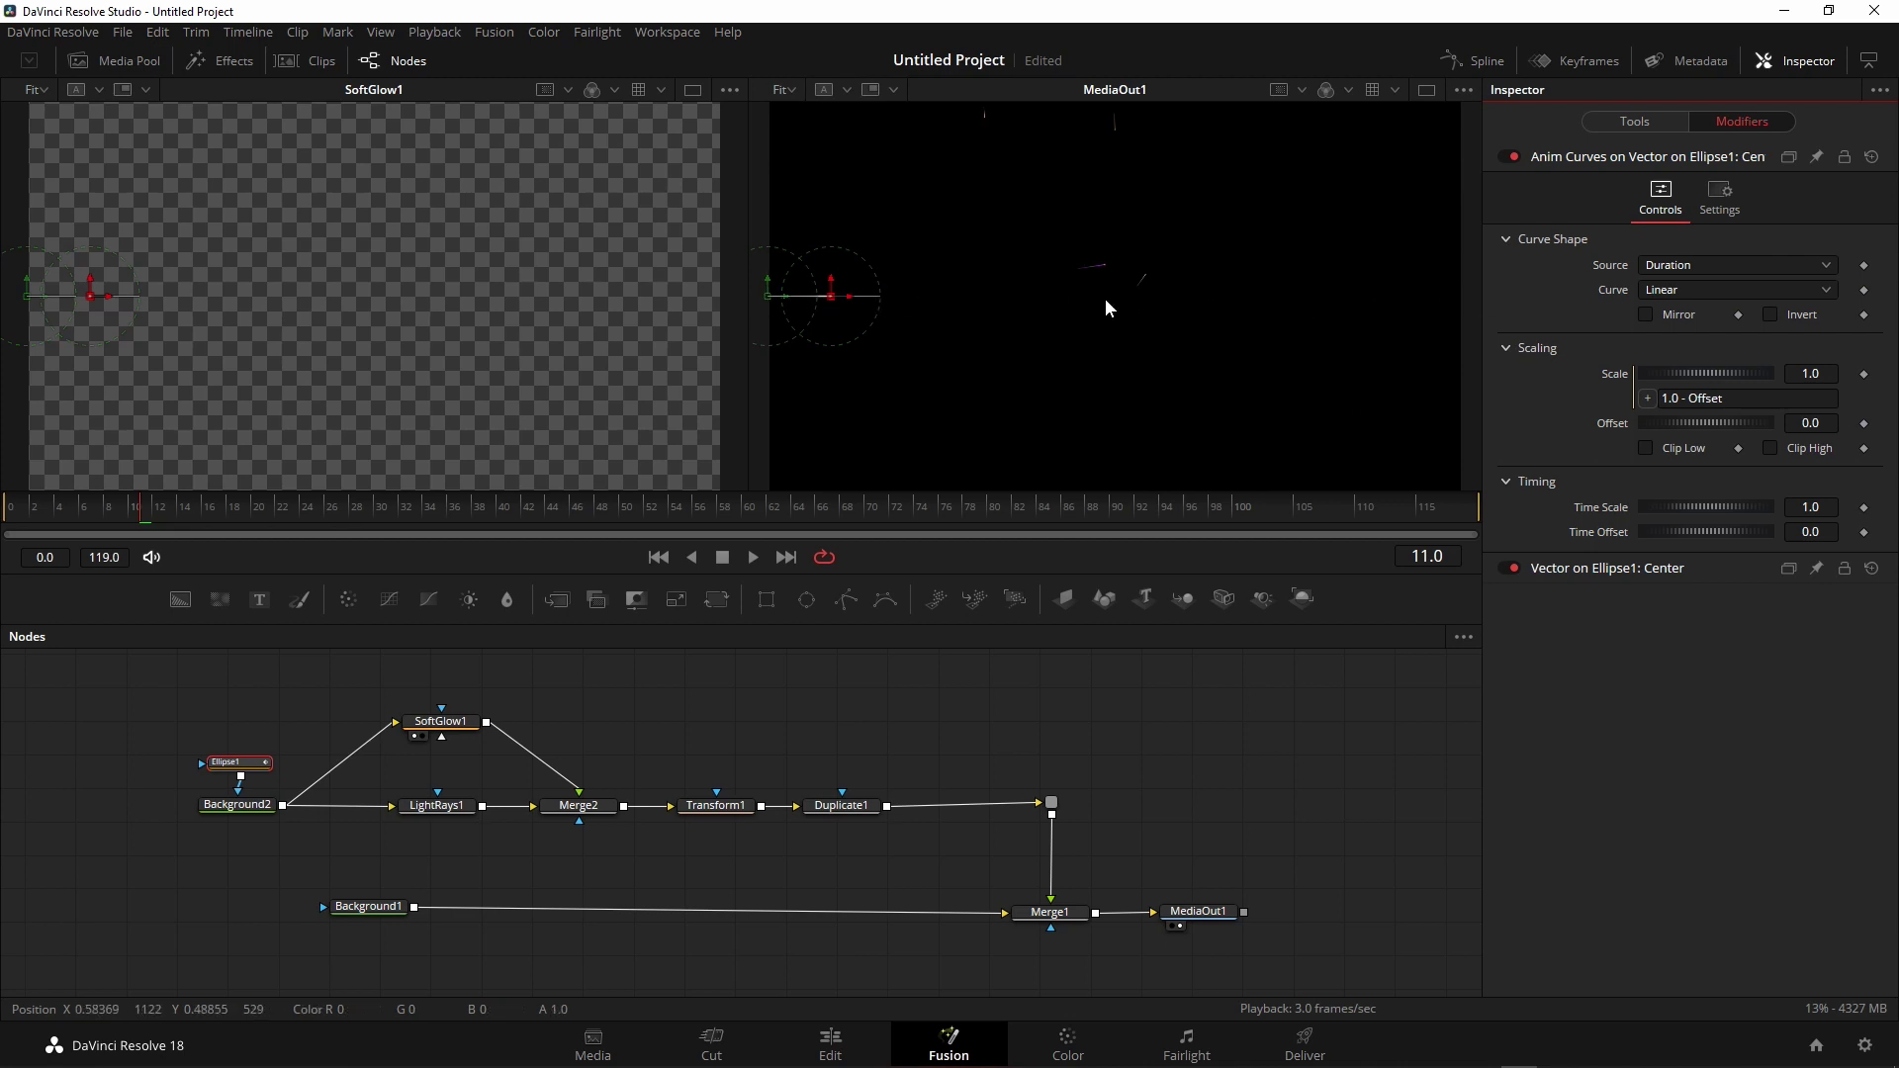
left_click(1077, 286)
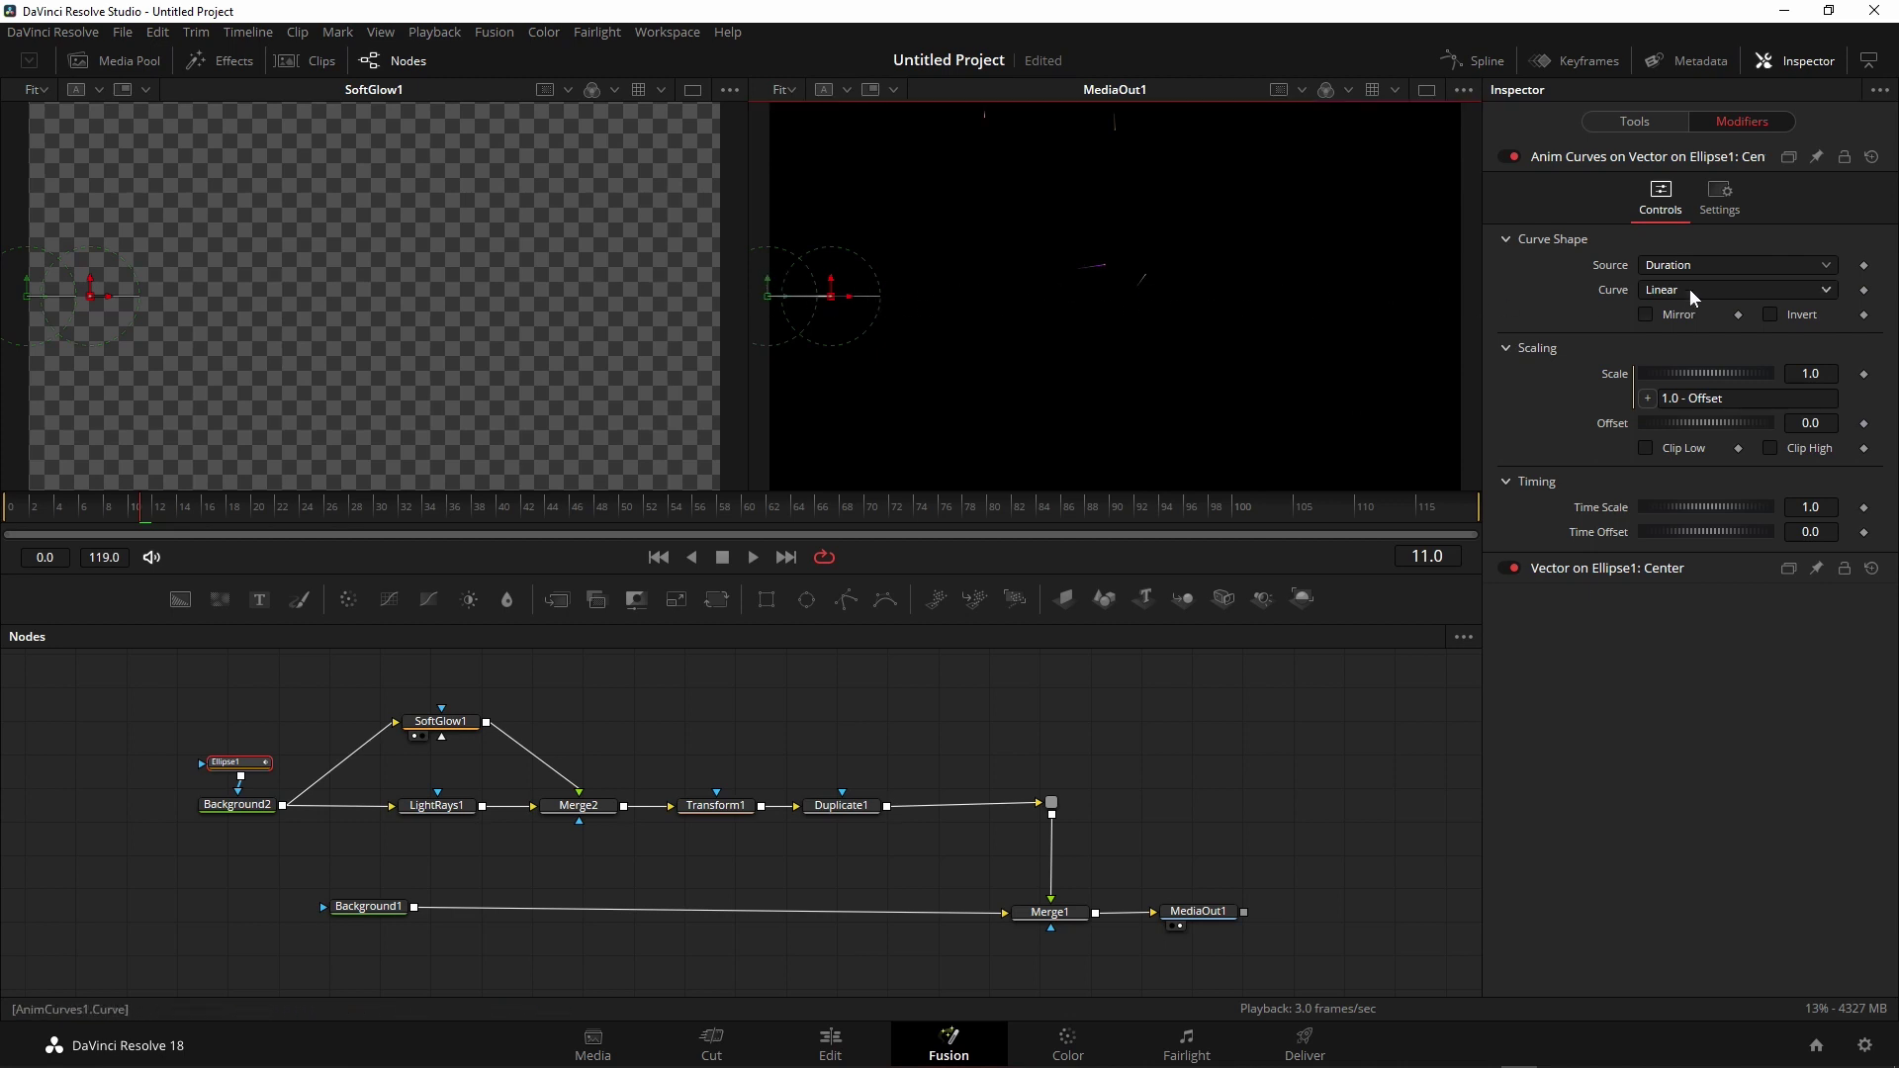
left_click(1699, 265)
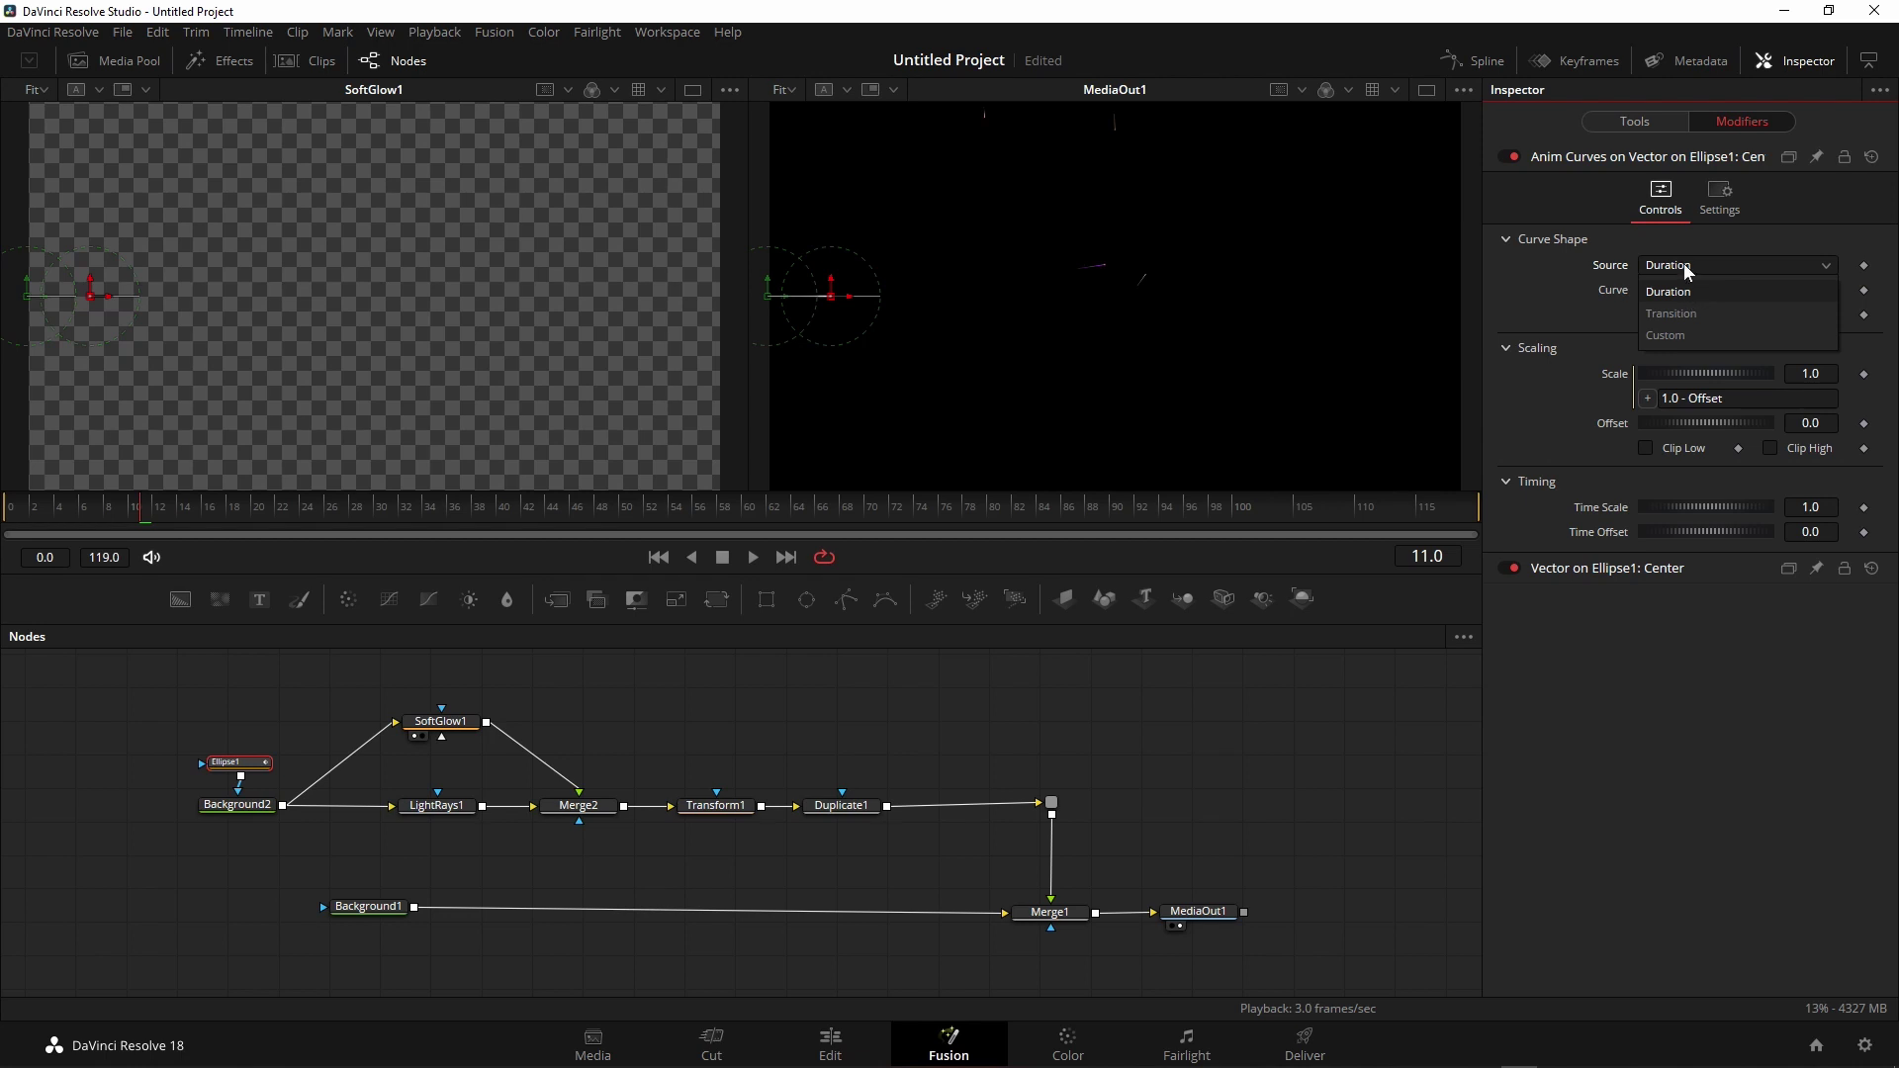
left_click(1684, 263)
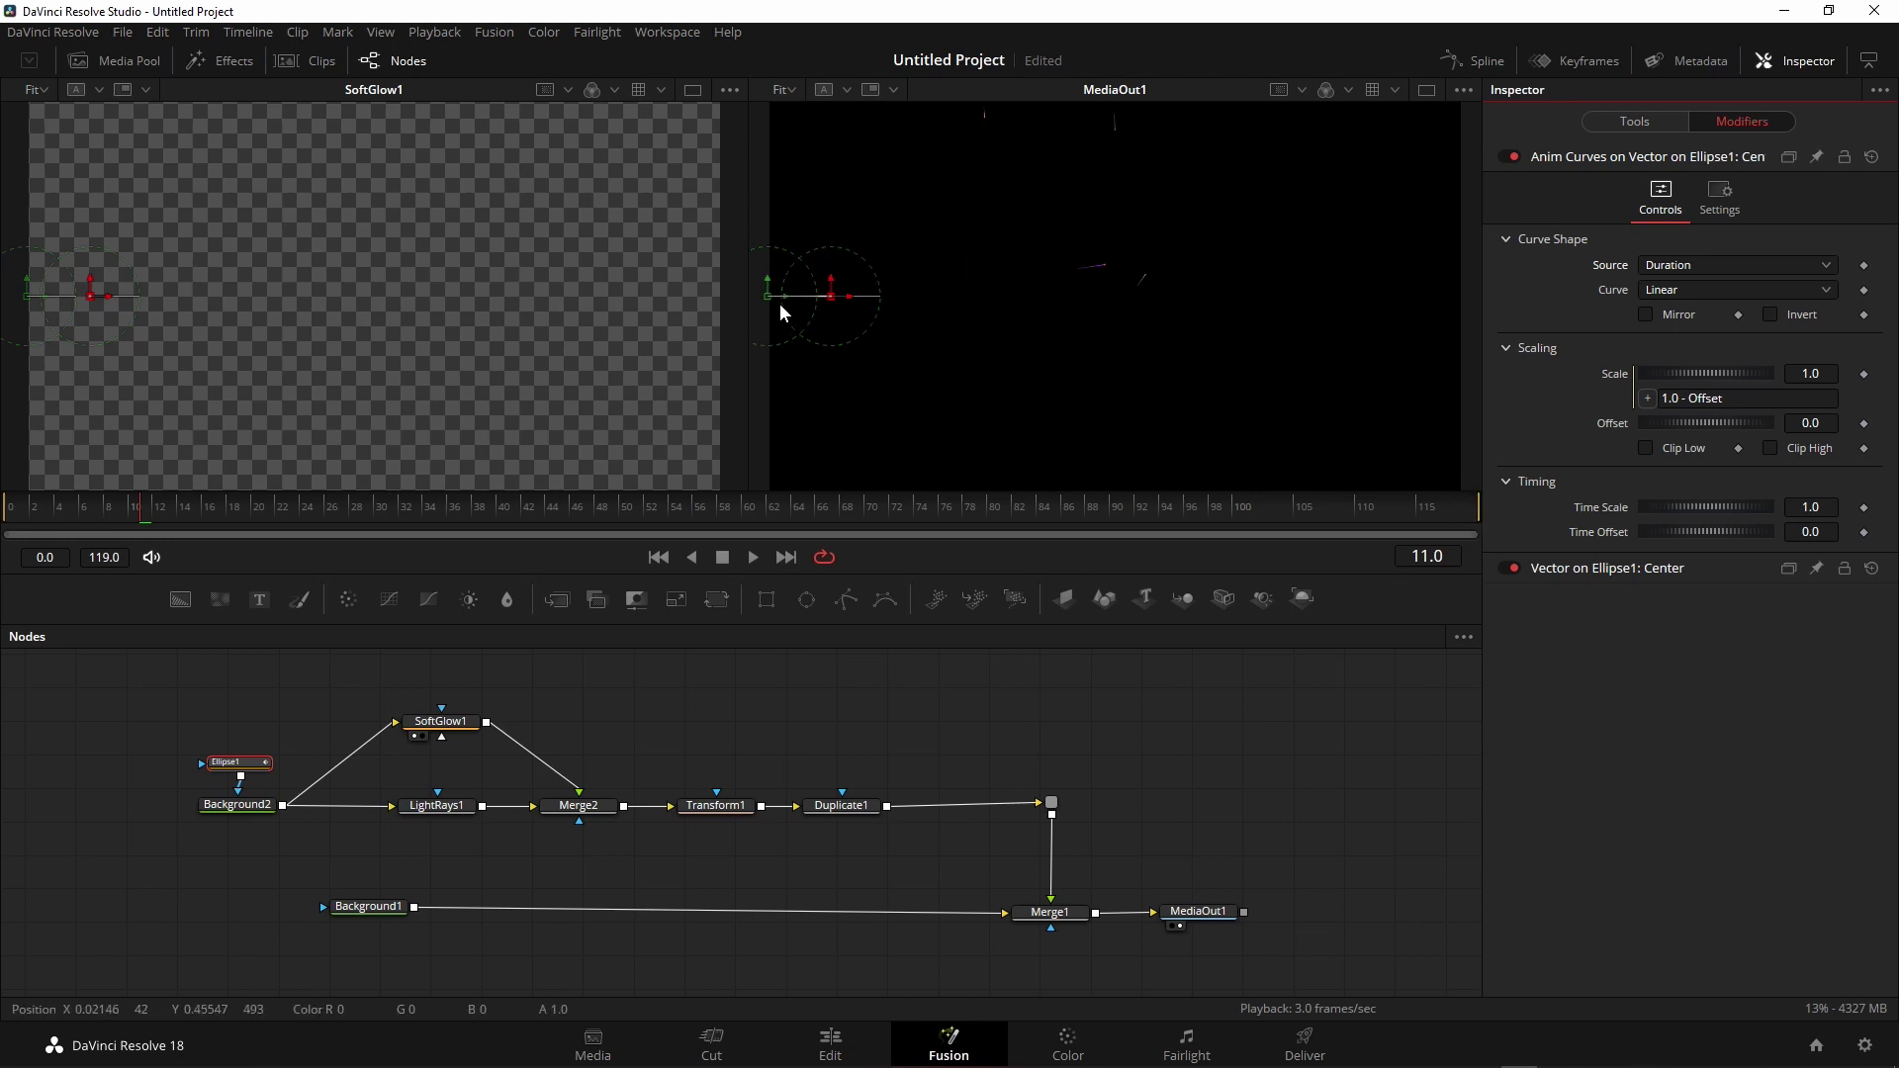
left_click(1718, 264)
left_click(1706, 306)
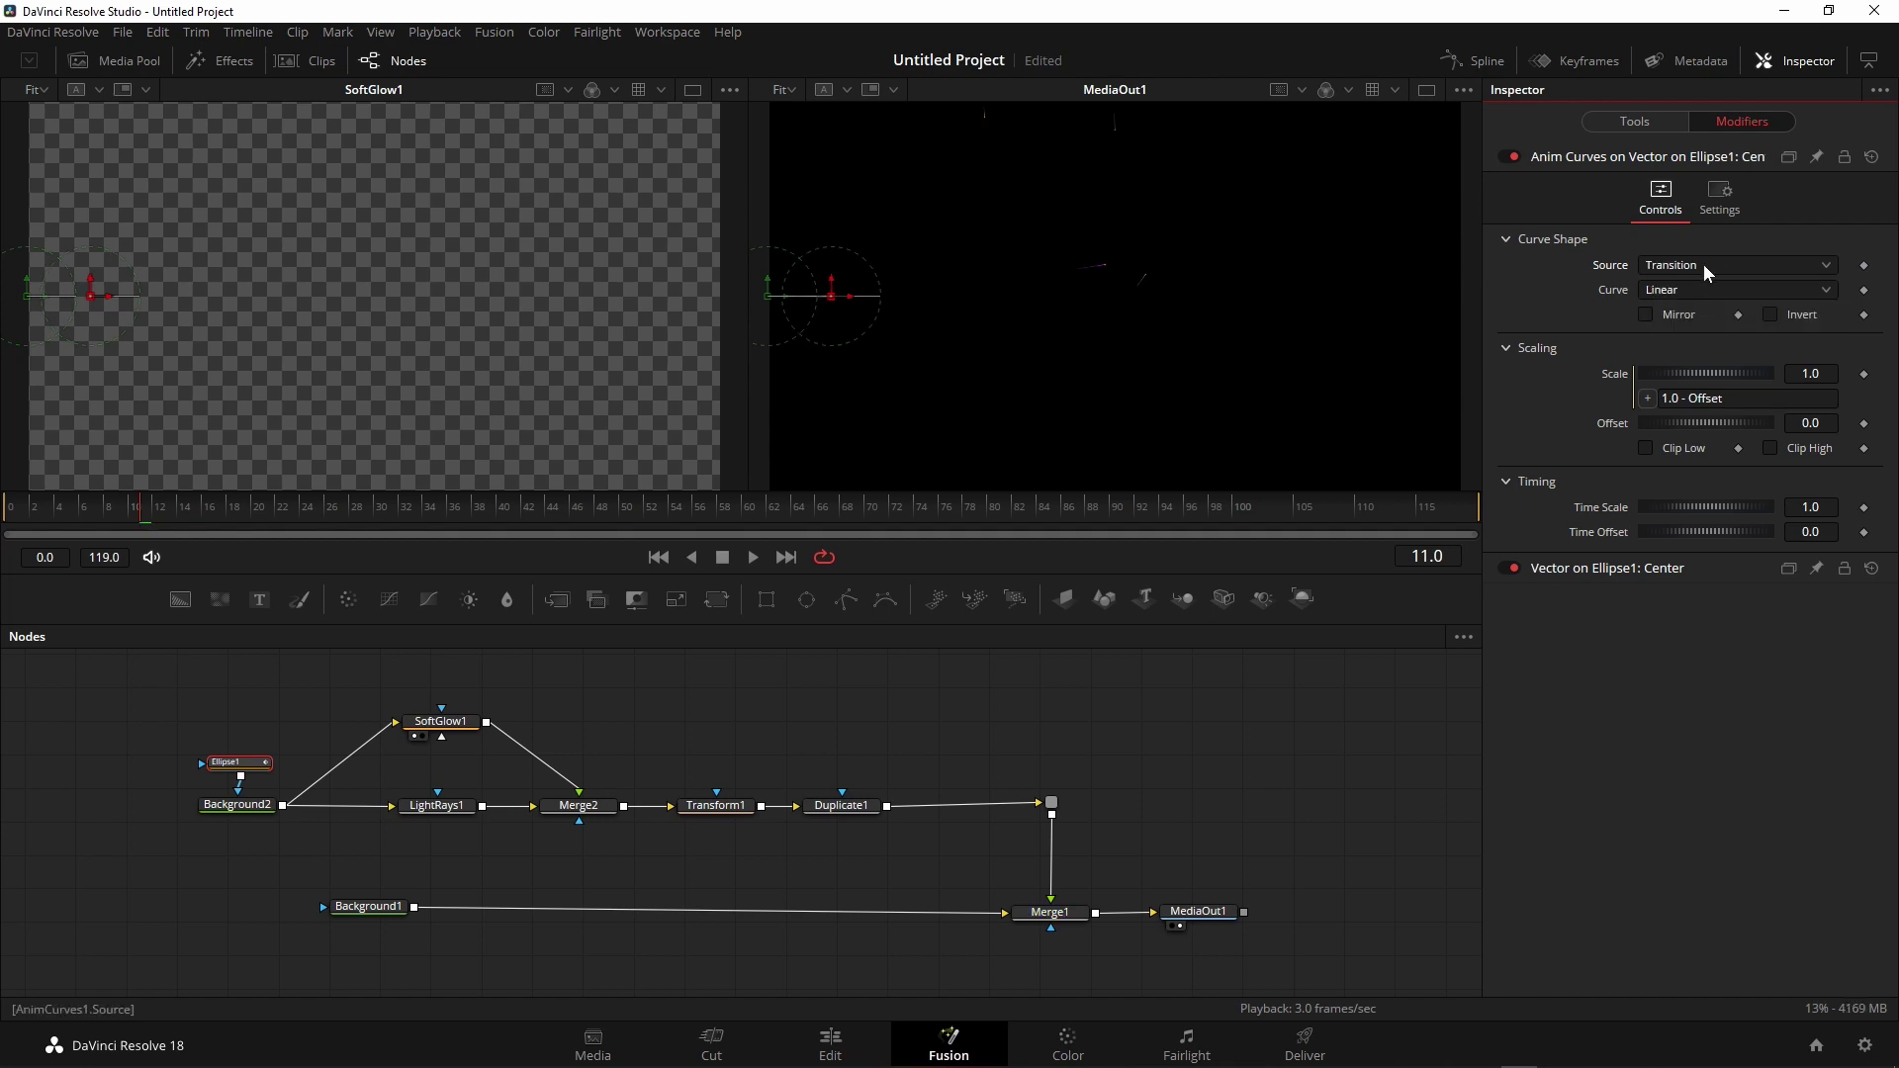
- Move the origin of Ellipse1's motion vector to about the middle of the frame and play the opening frames from the start
left_click(853, 294)
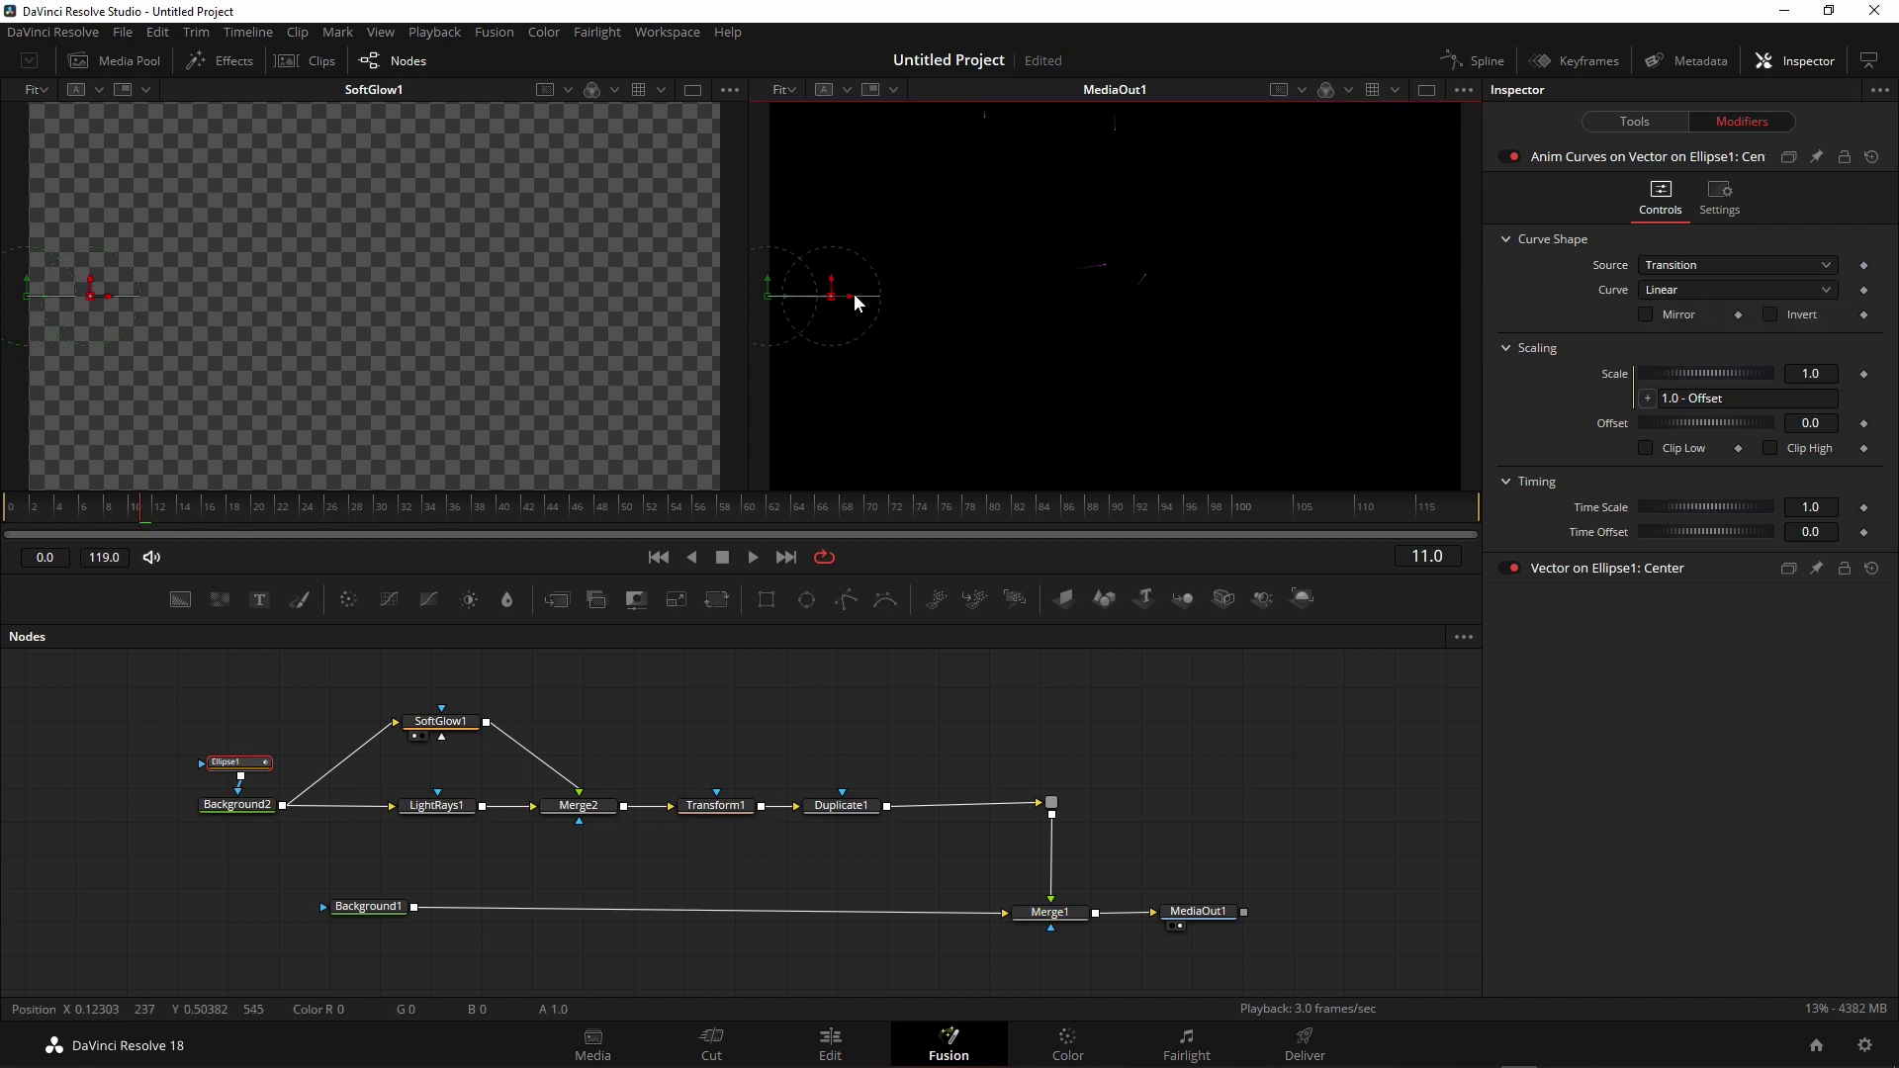
left_click_drag(803, 299, 1105, 296)
left_click(658, 557)
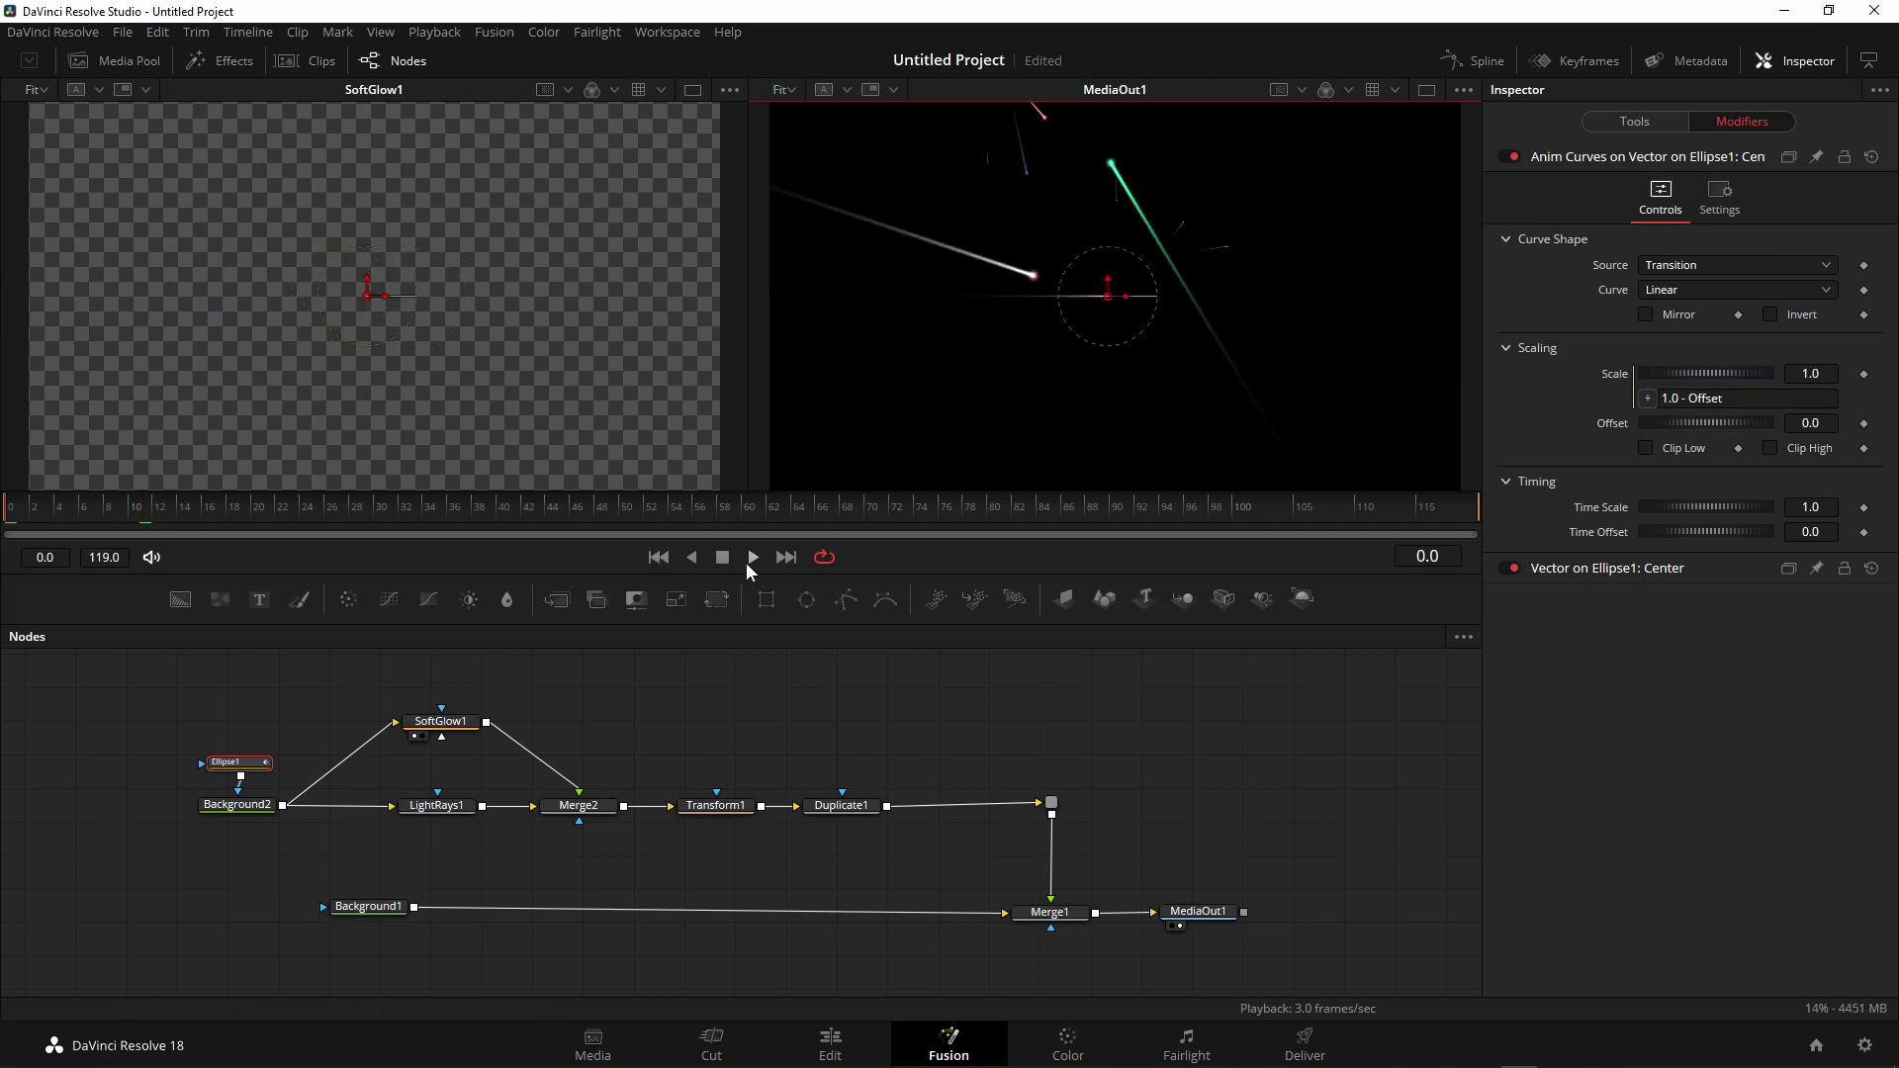
left_click(749, 559)
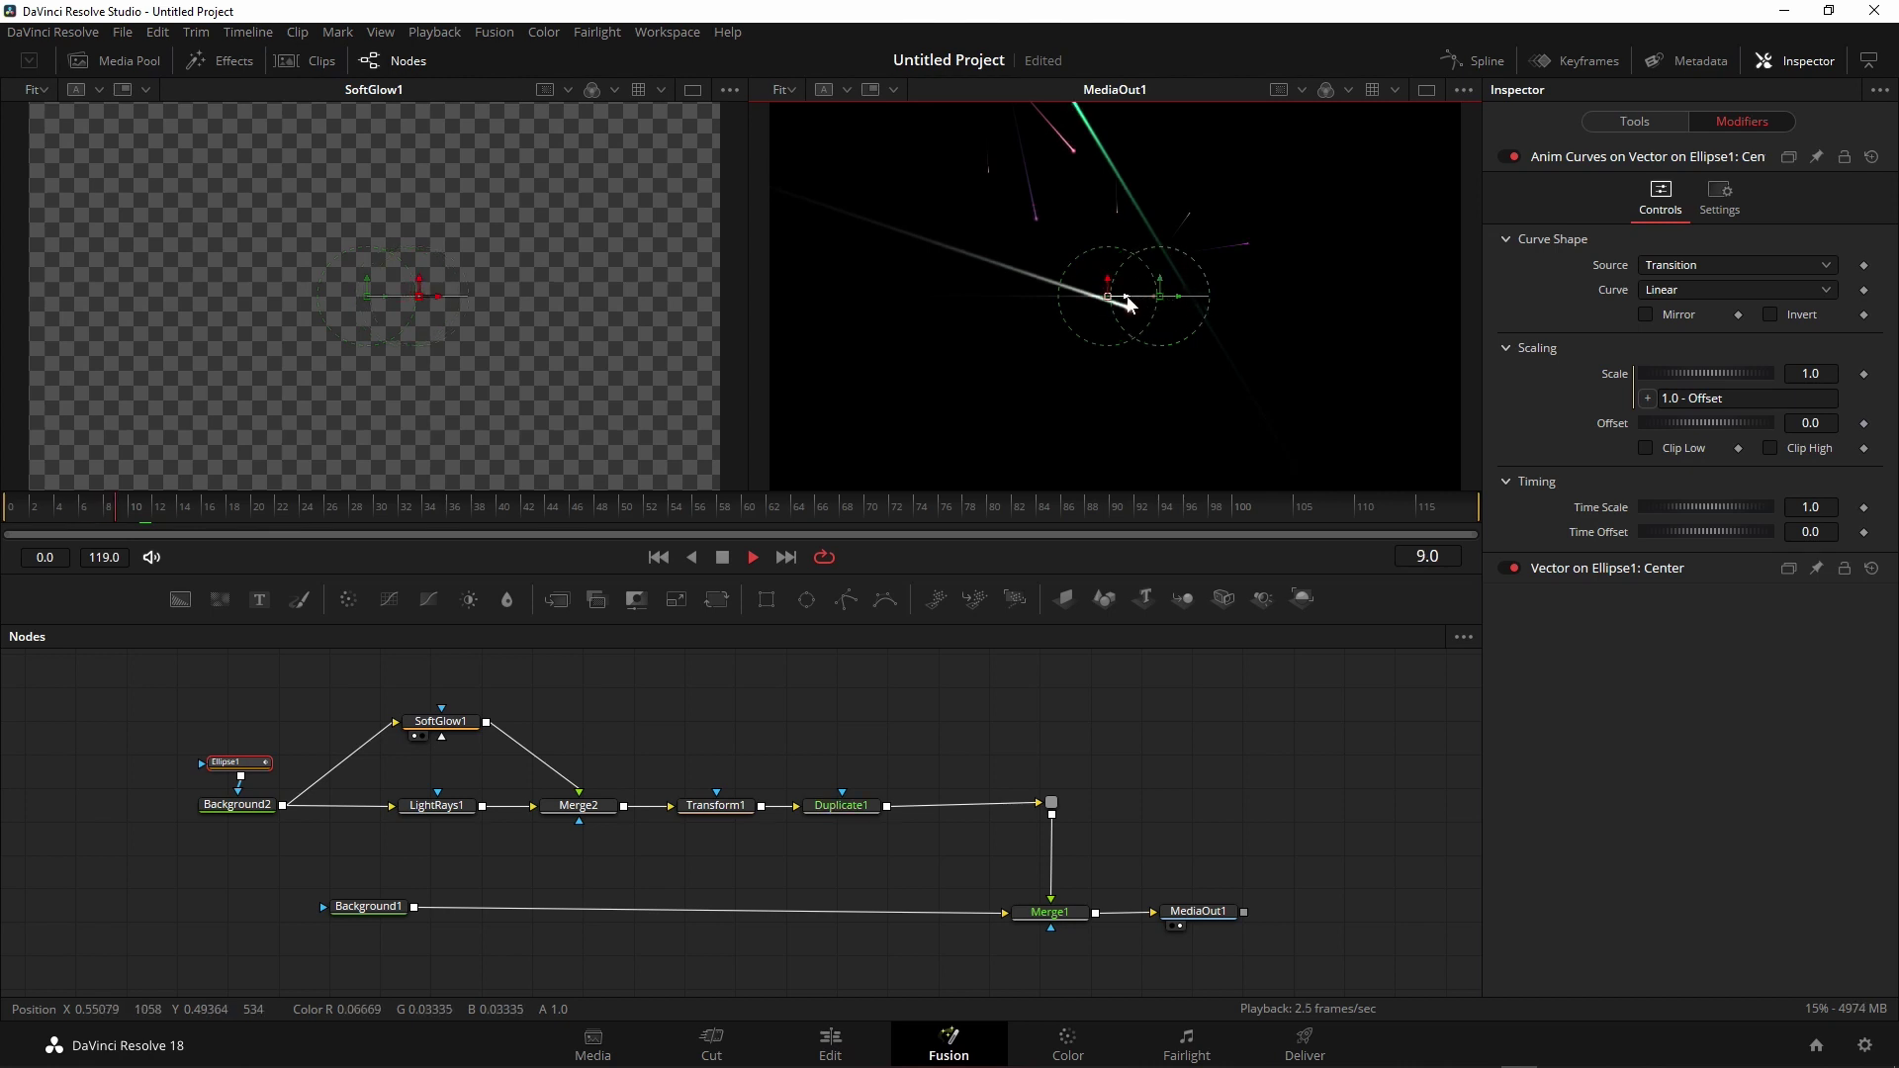
key("space")
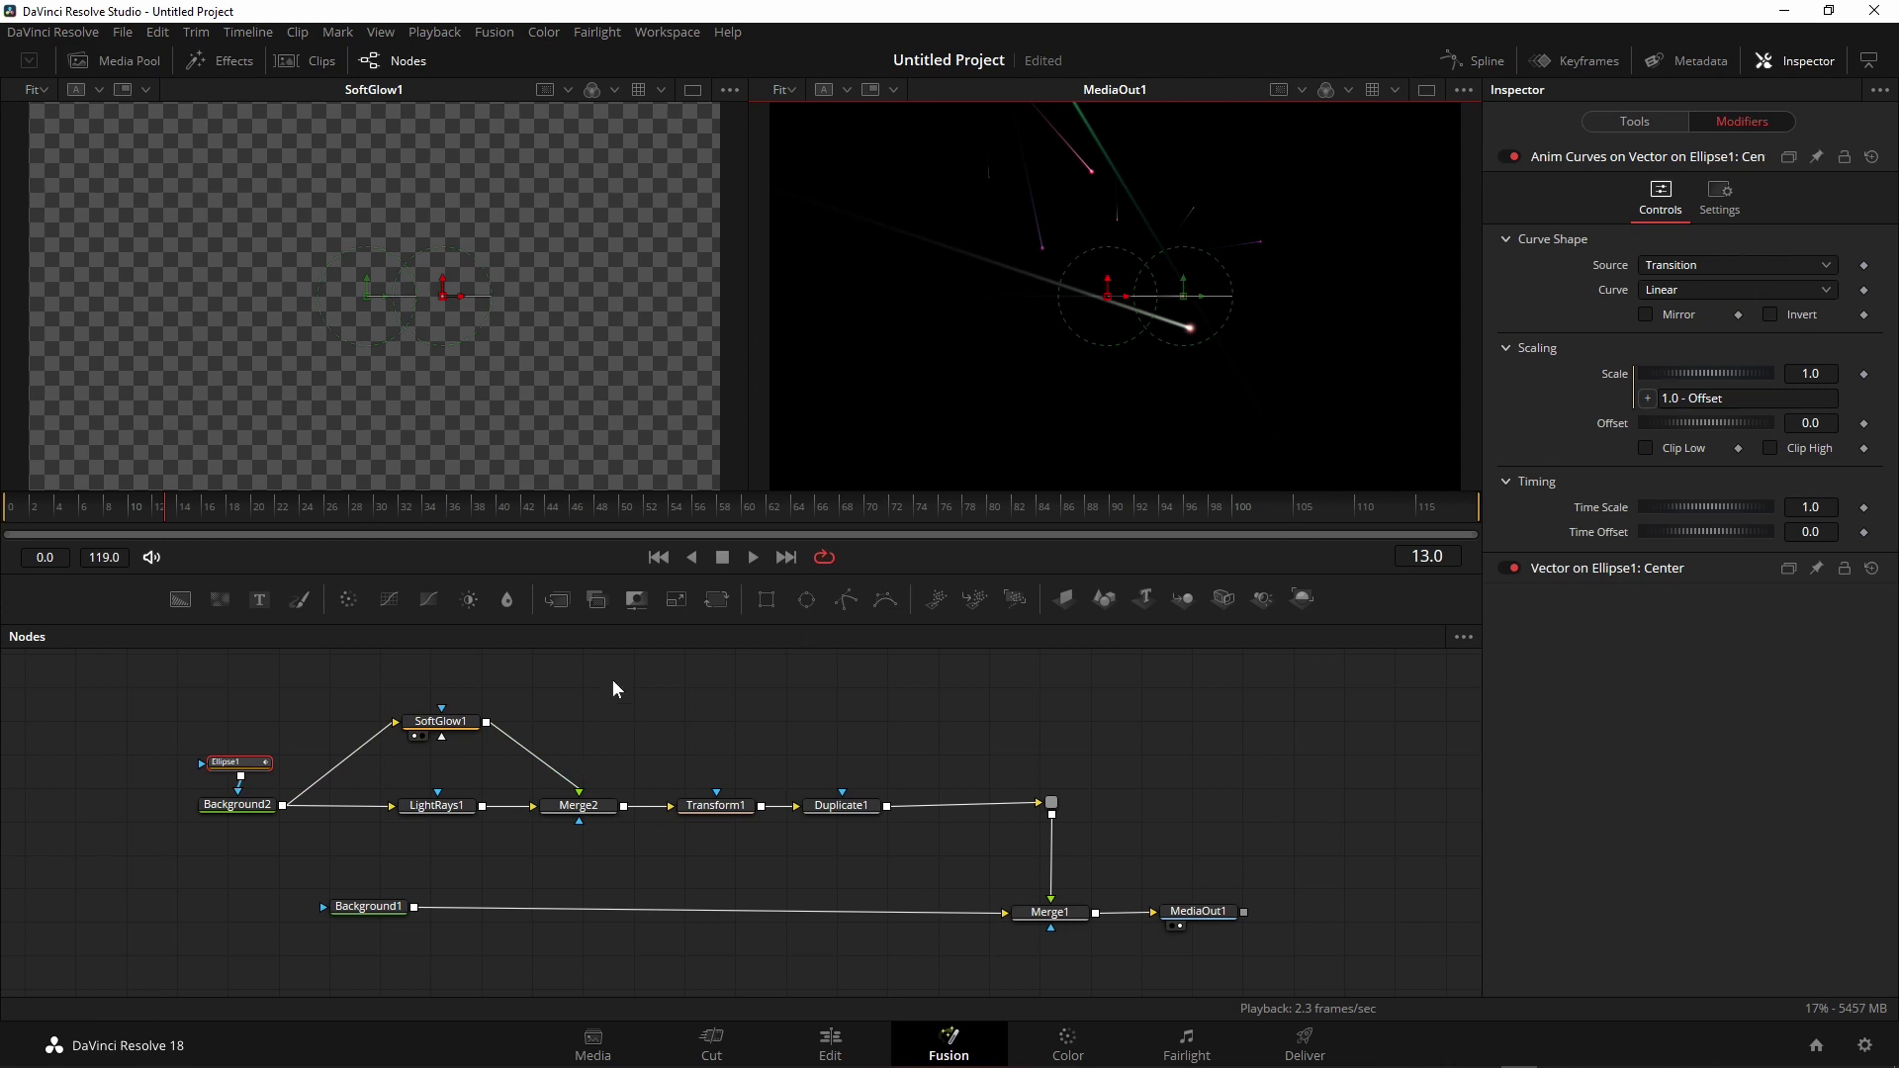
- Reset all of Duplicate1's settings to their defaults, play a few frames to check the trail, and show its main controls
left_click(737, 808)
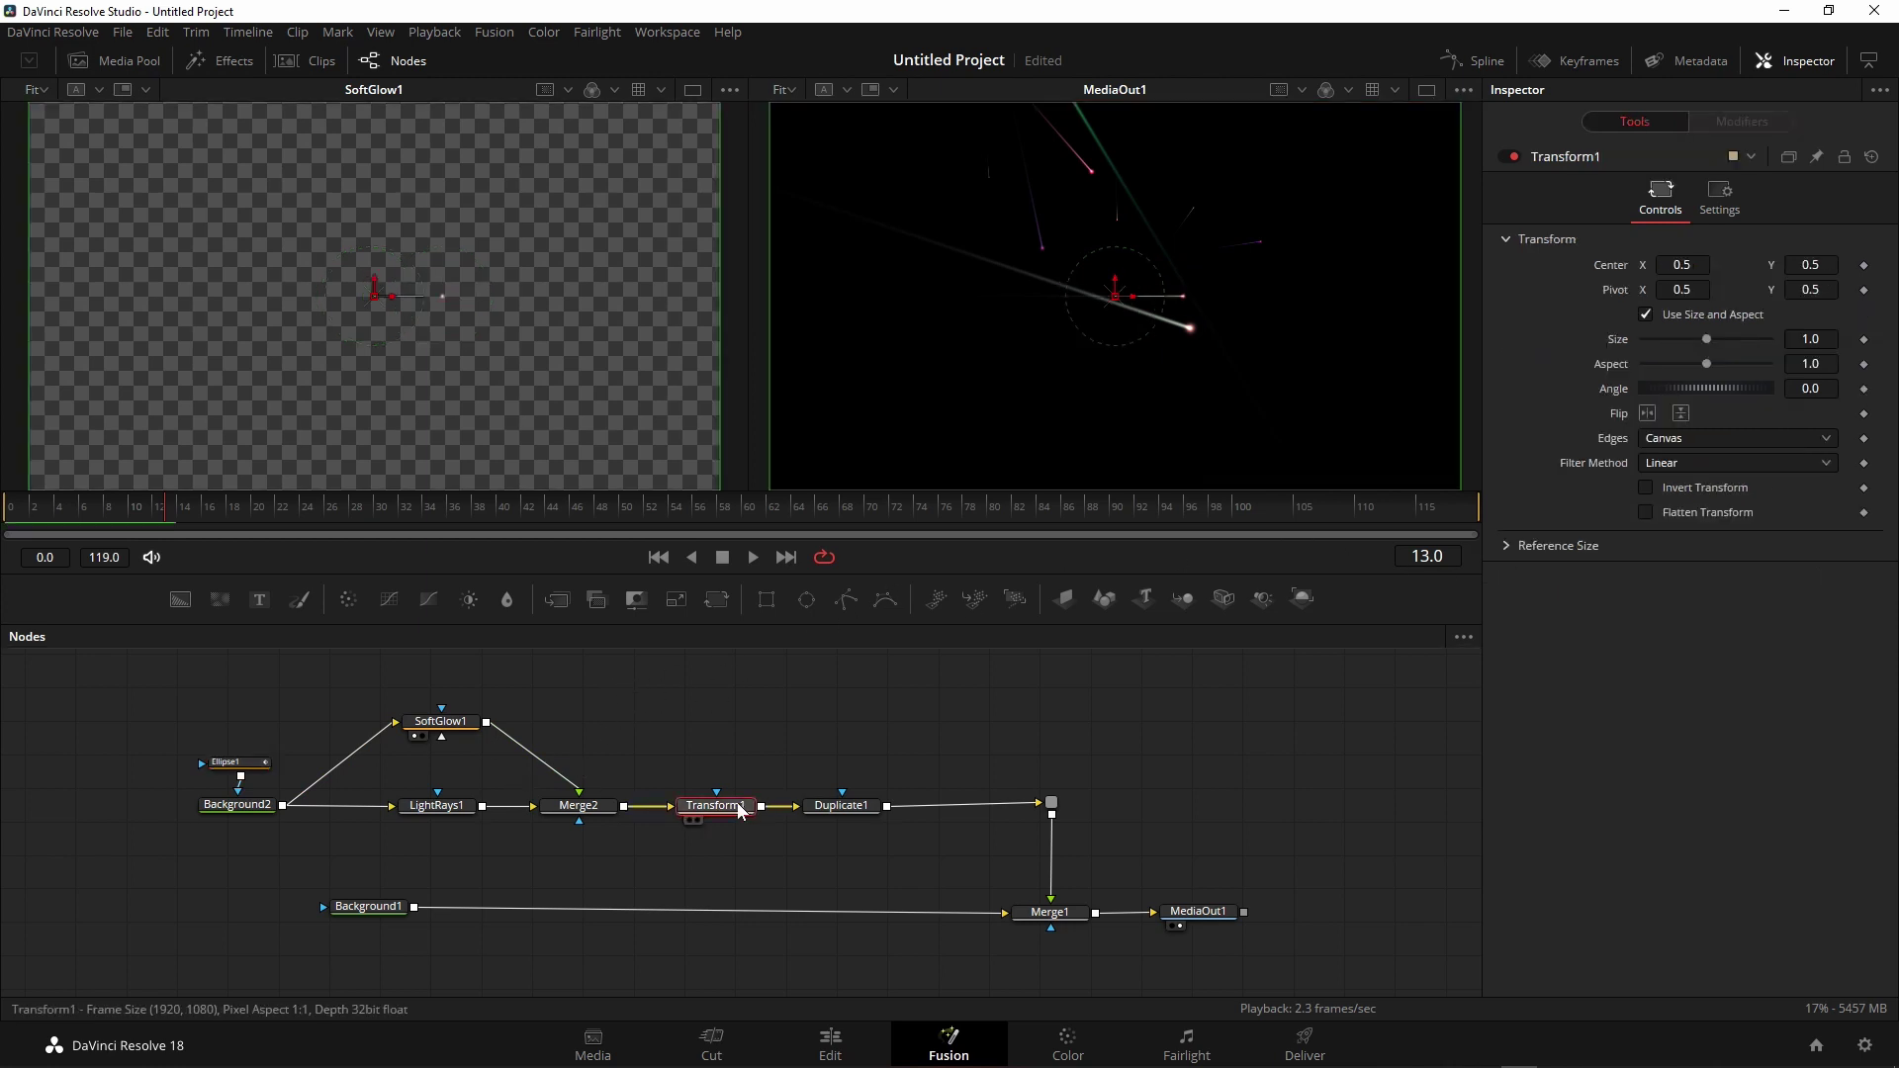
left_click(841, 806)
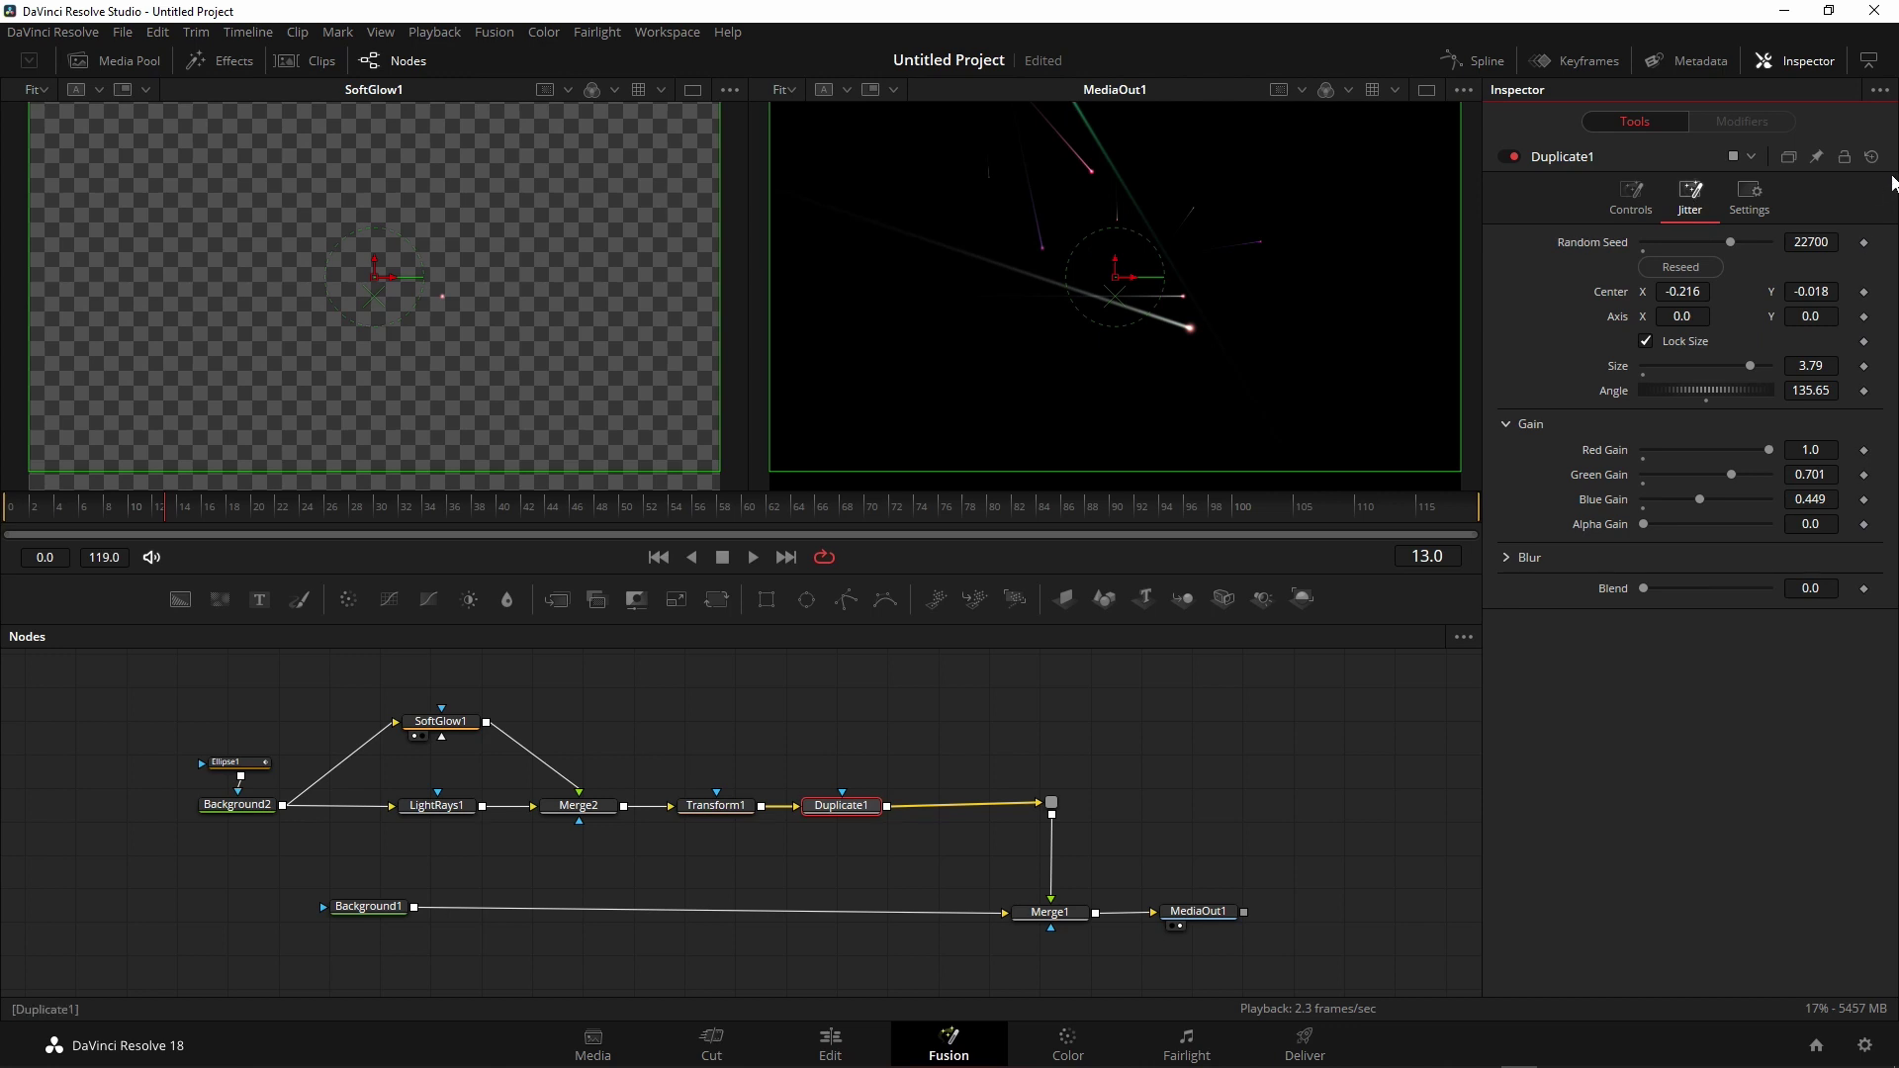
left_click(1872, 157)
key("space")
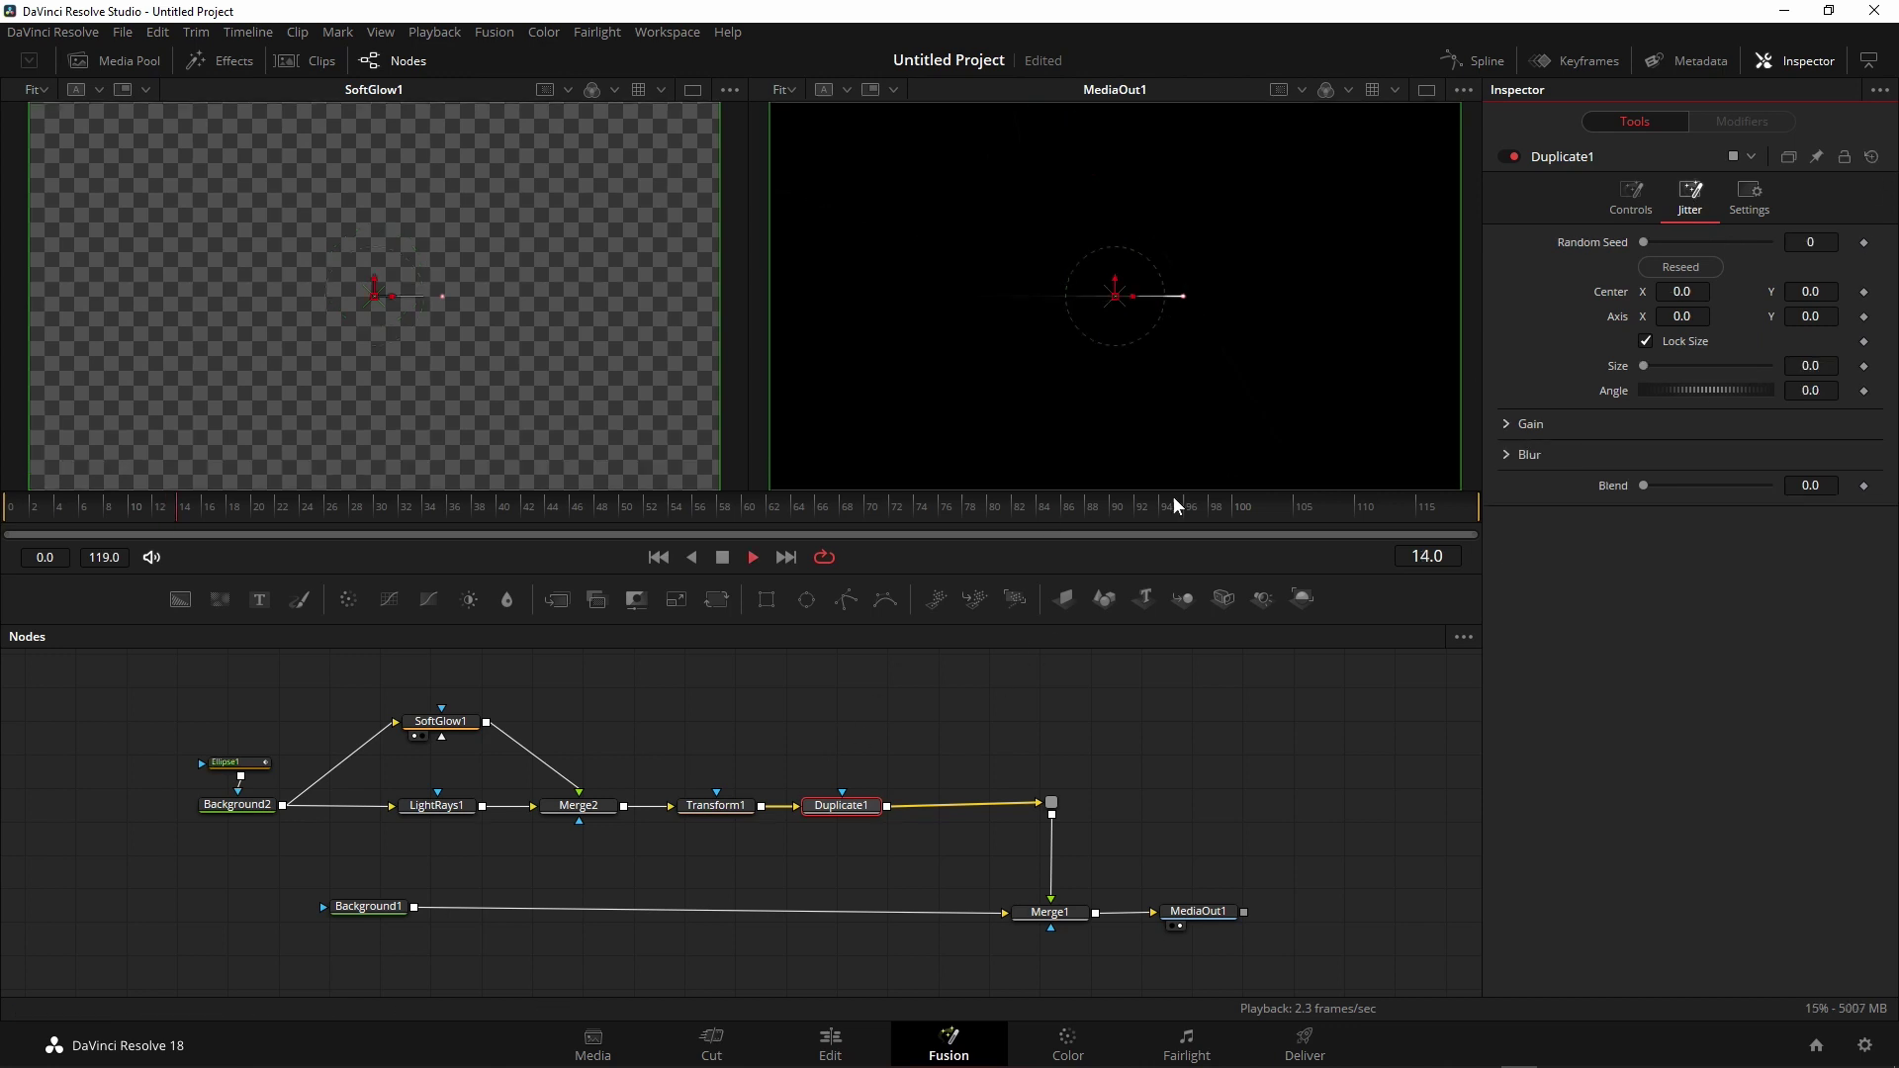
key("space")
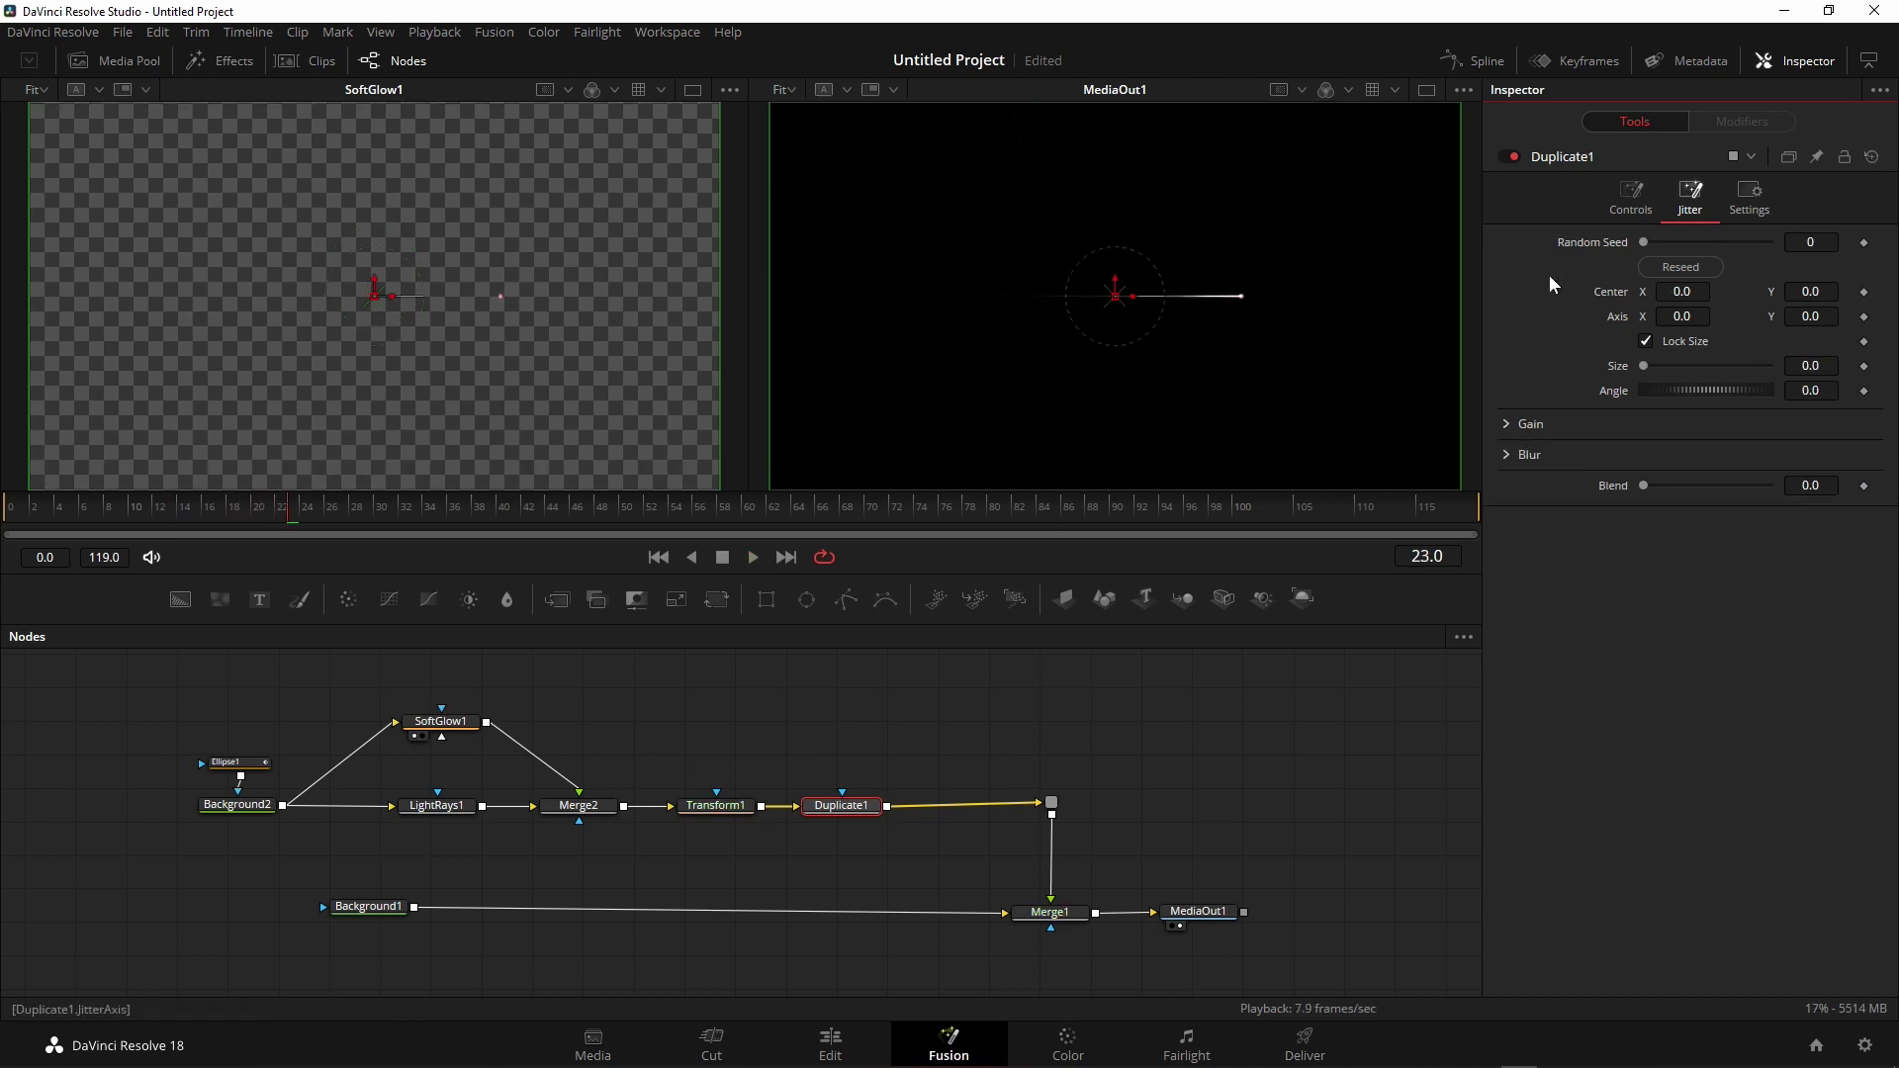
left_click(1630, 198)
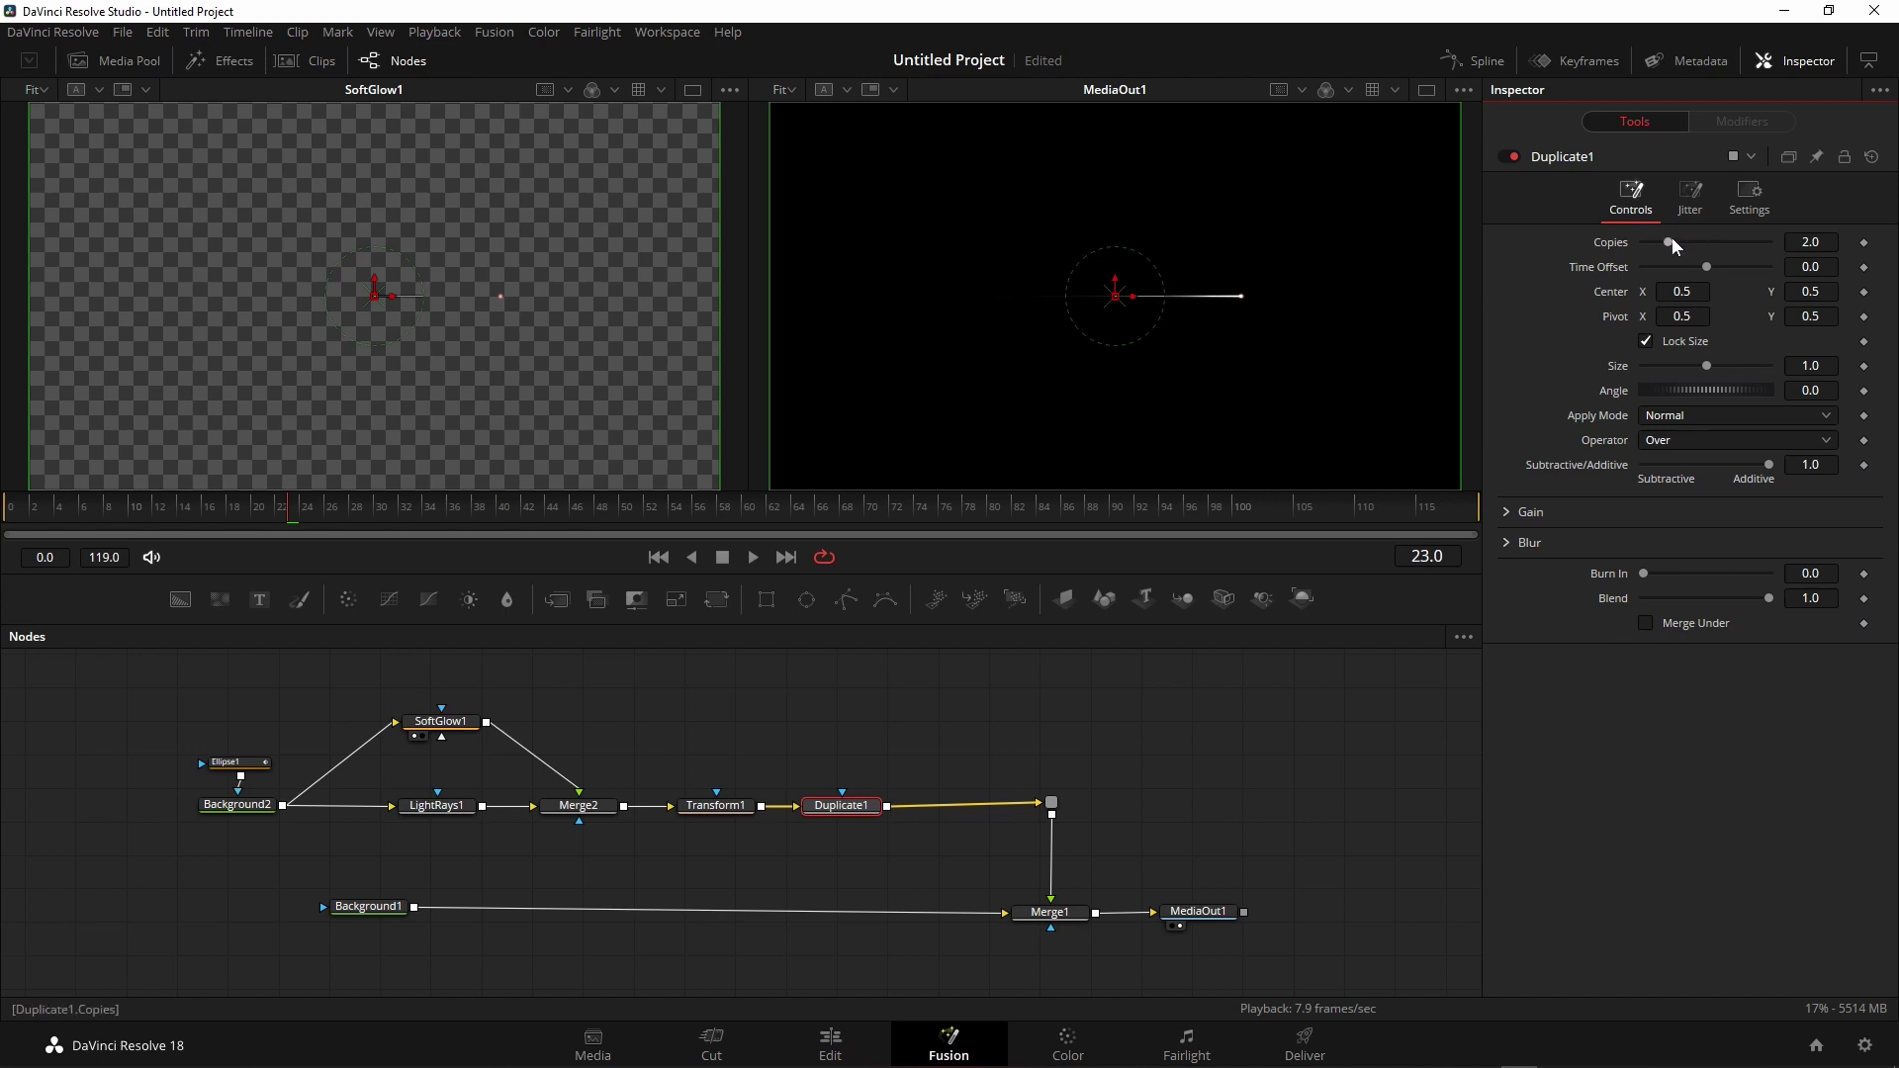
- Set Duplicate1's Copies to 10 and its Angle to 36.5, and play the opening frames to check the radial burst
left_click_drag(1672, 240, 1762, 240)
left_click_drag(1706, 389, 1719, 386)
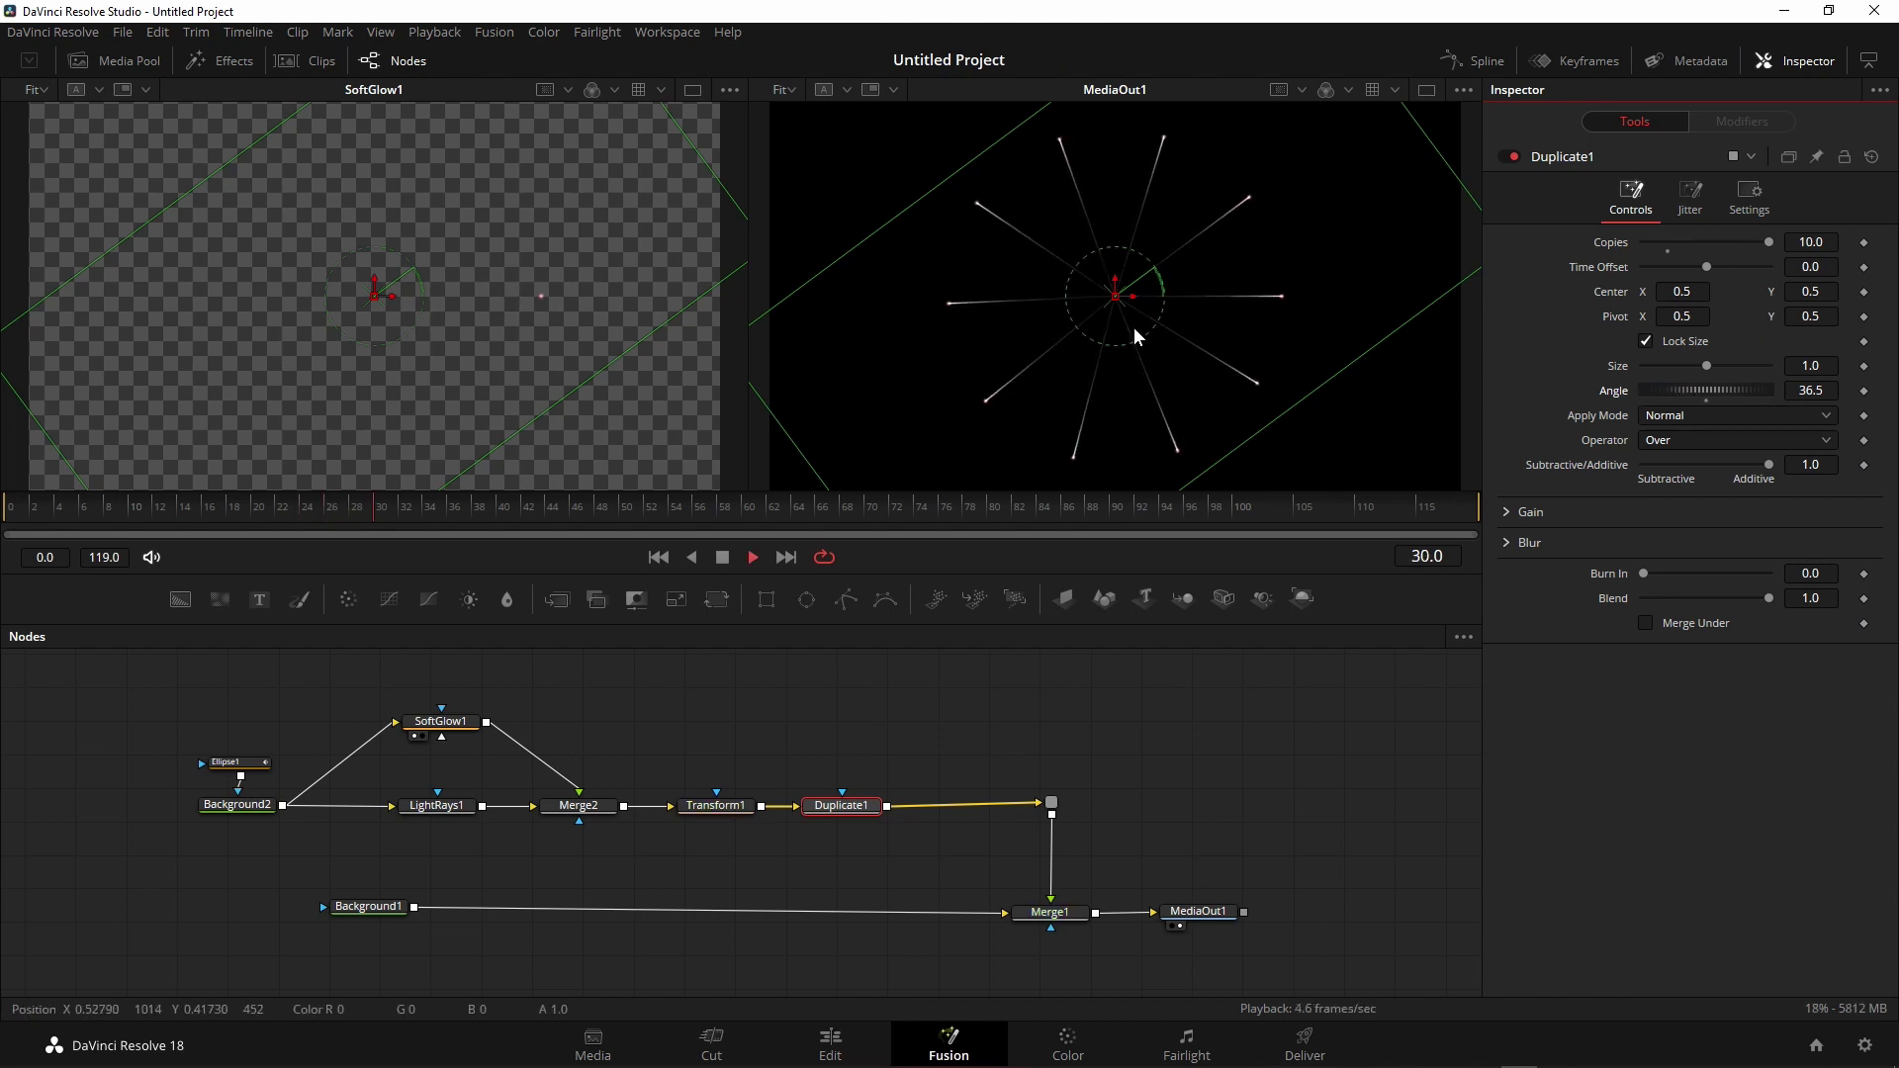
left_click_drag(511, 507, 68, 495)
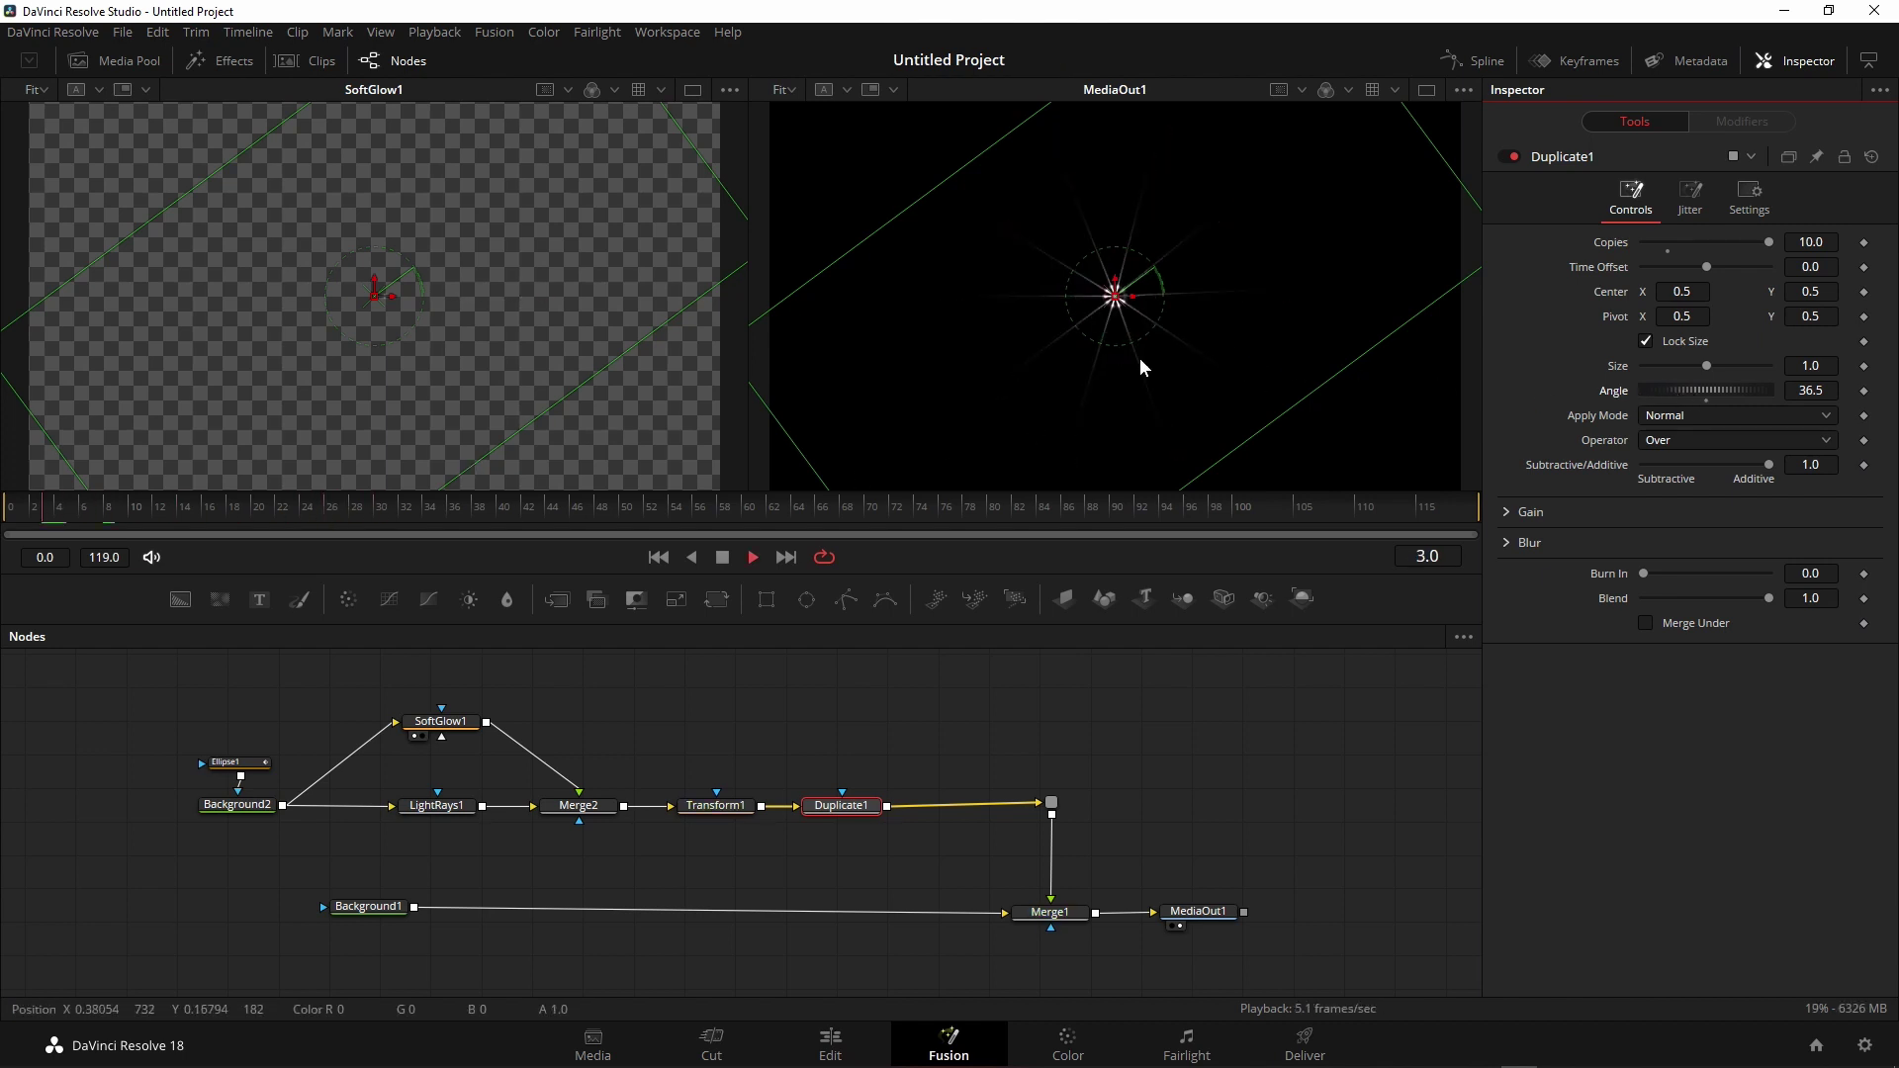
key("space")
key("space")
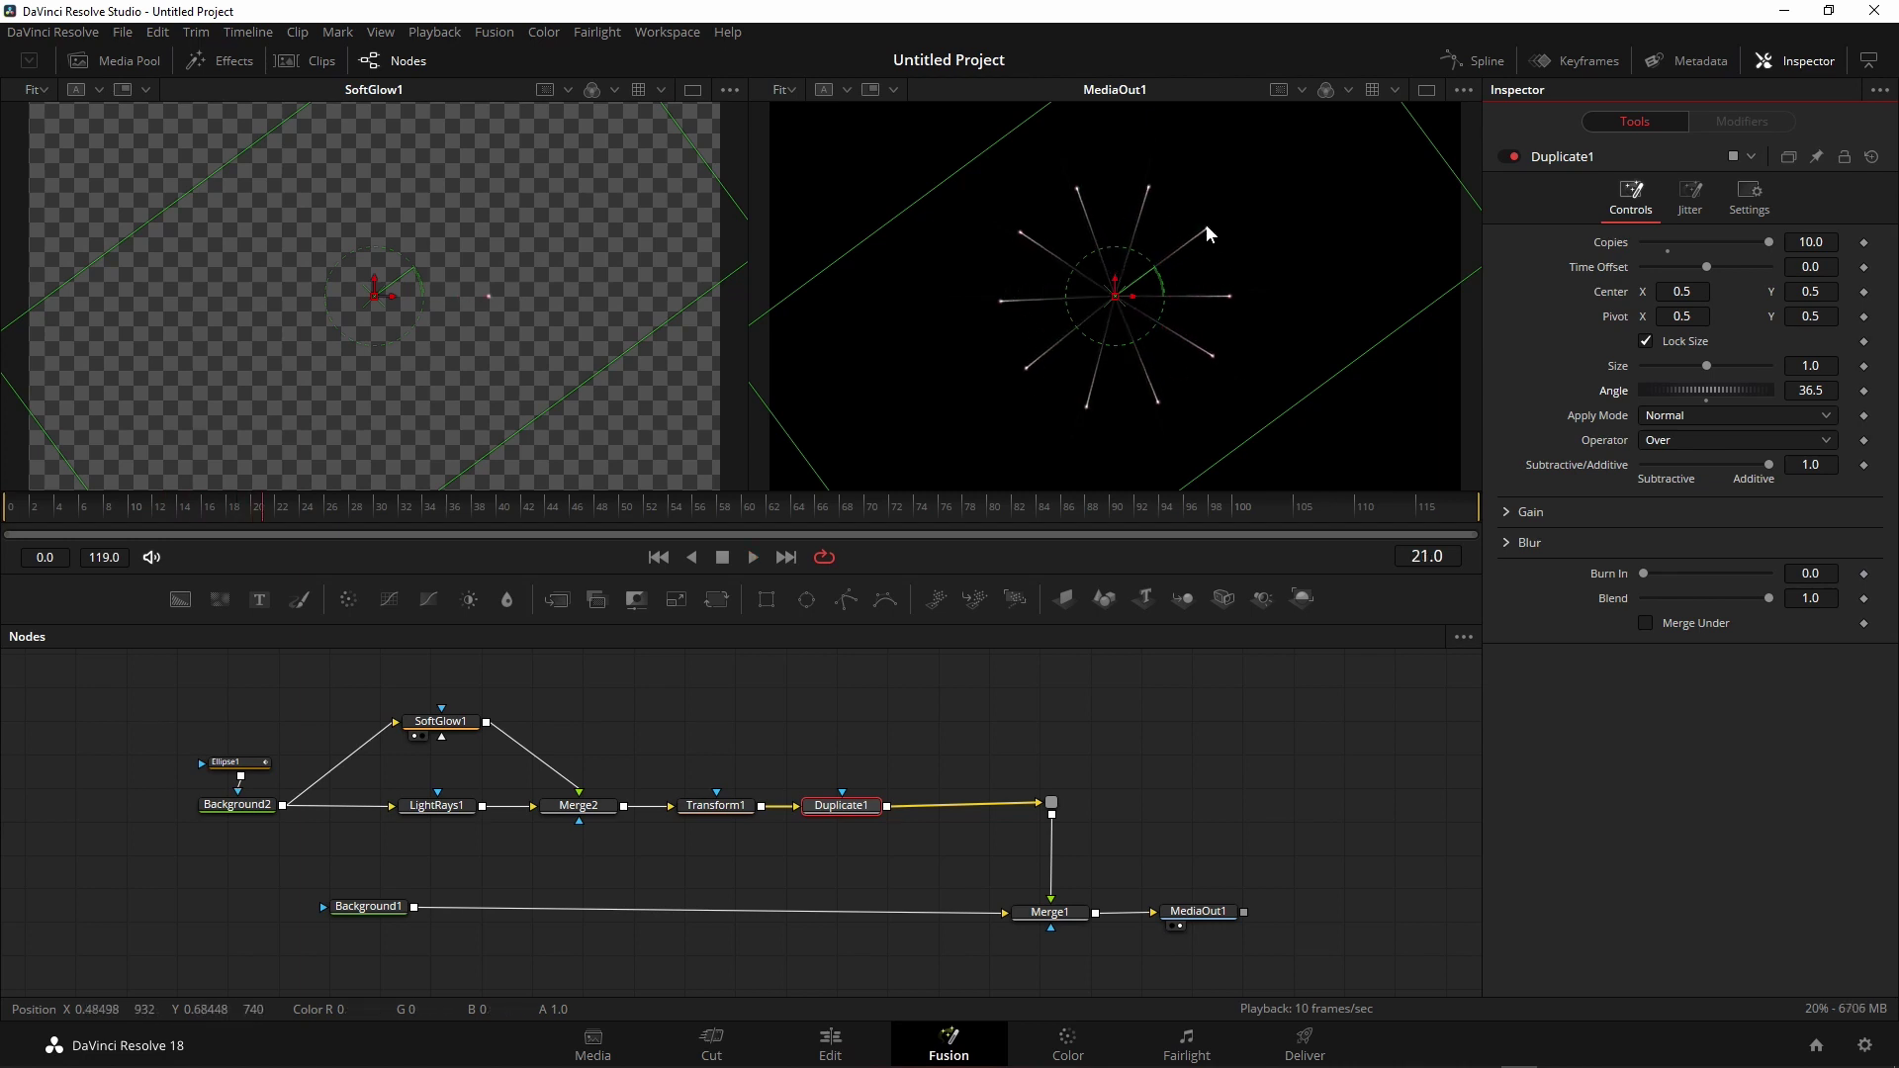
- Reset Duplicate1's Angle to its default, set its jitter Angle to 161.09, and play the burst from near the start
double_click(1618, 393)
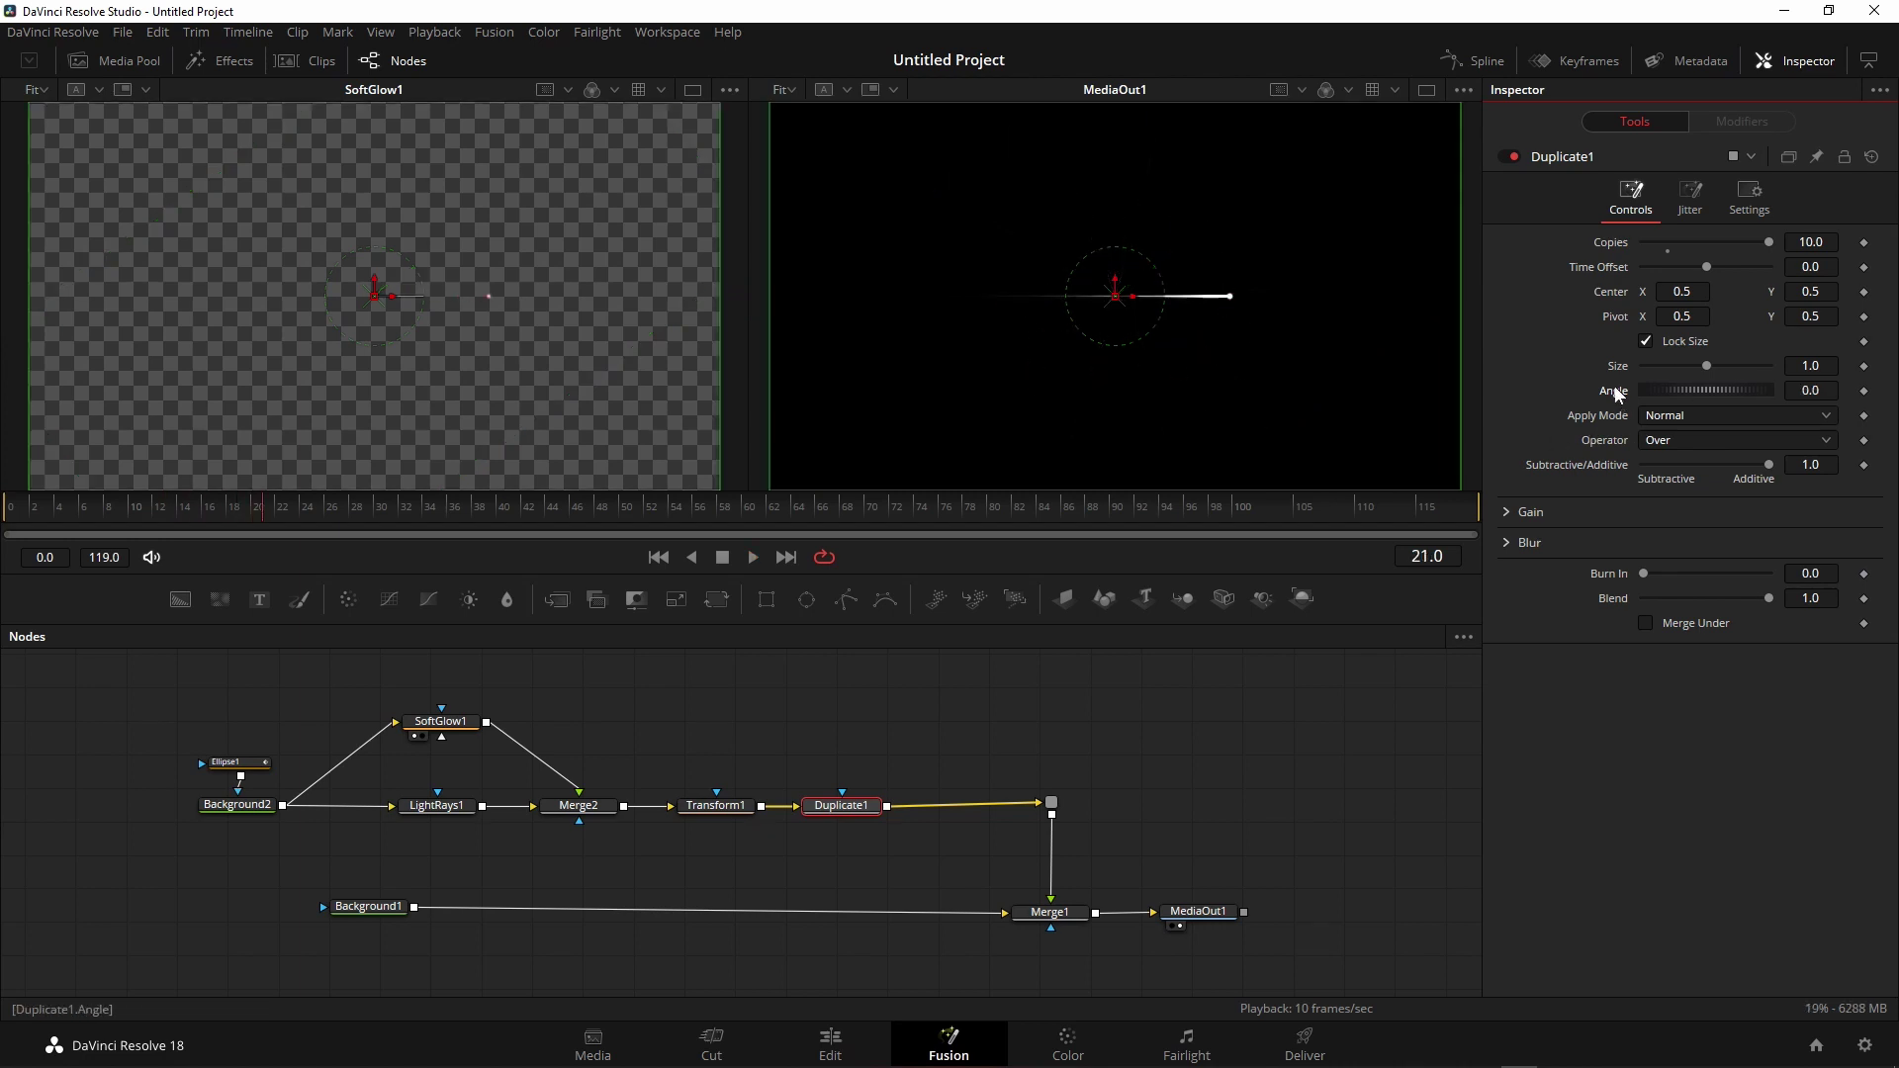
left_click(1690, 195)
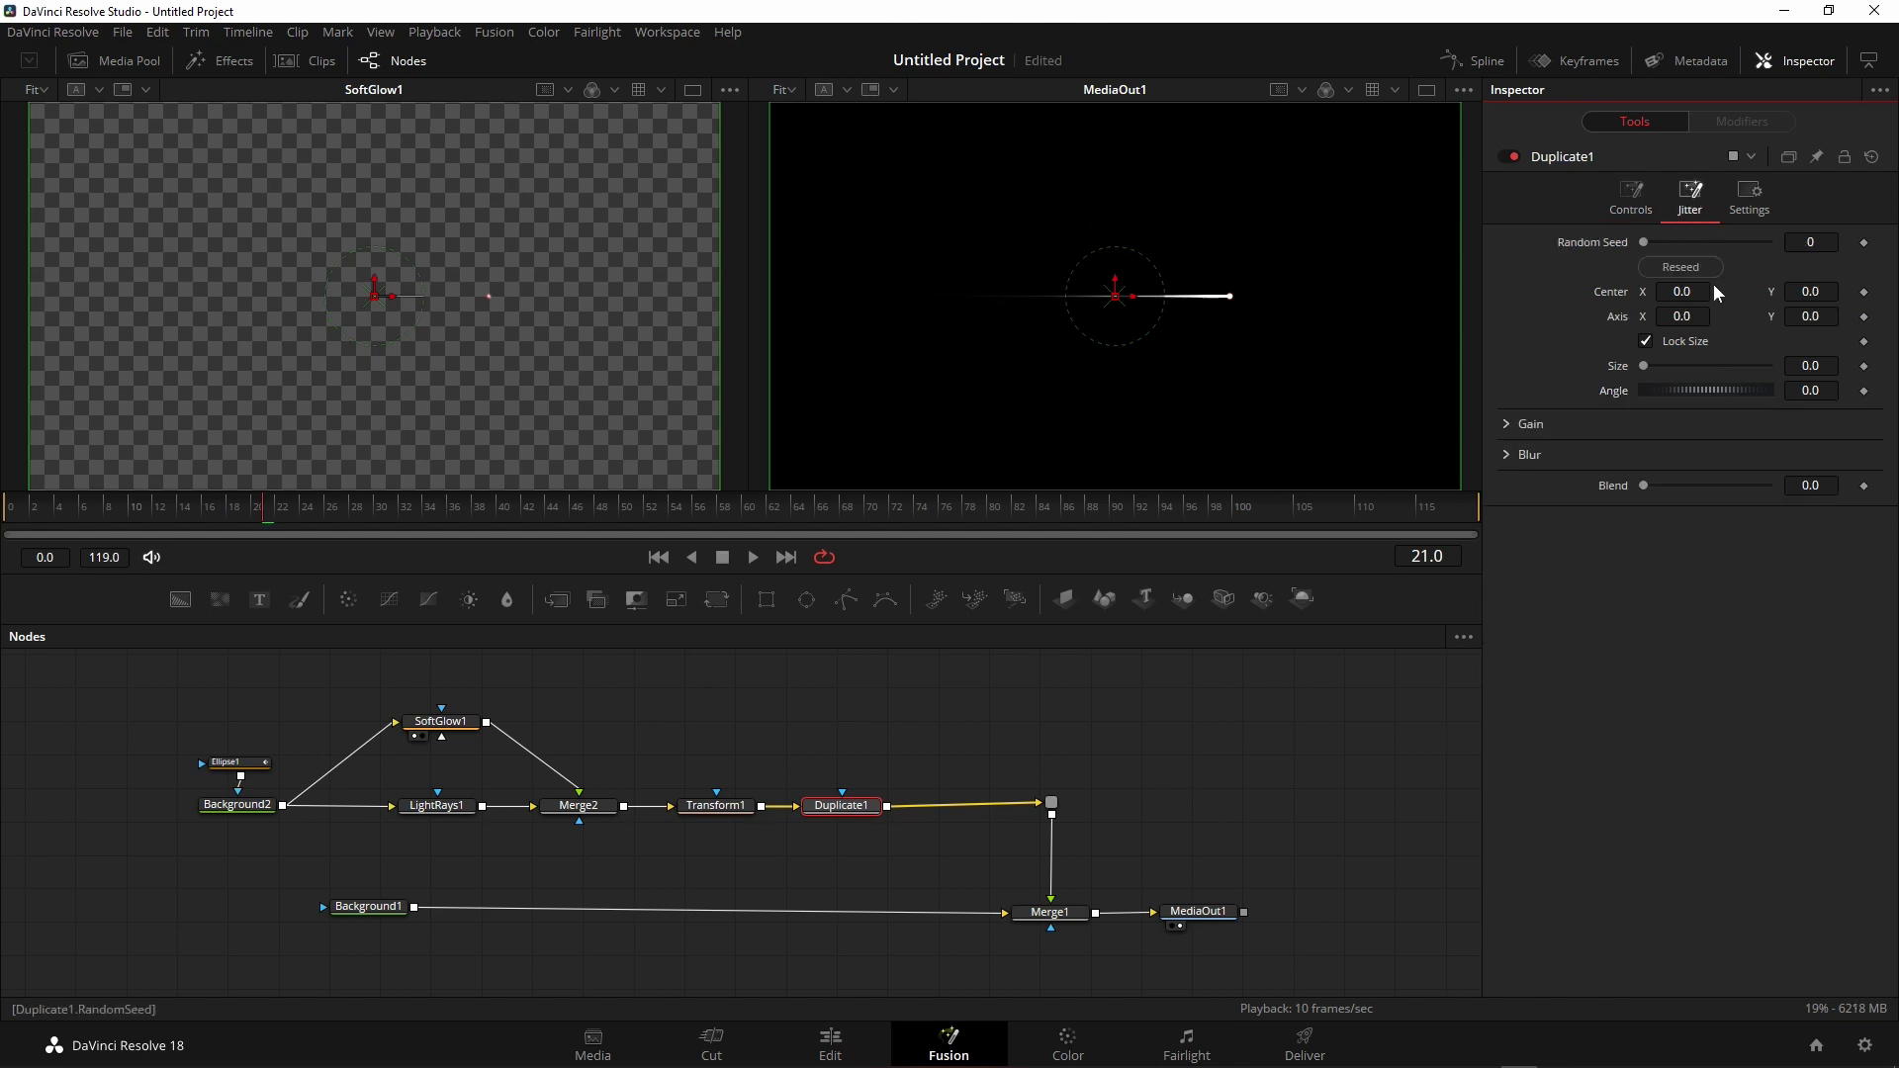
left_click_drag(1672, 395, 1896, 396)
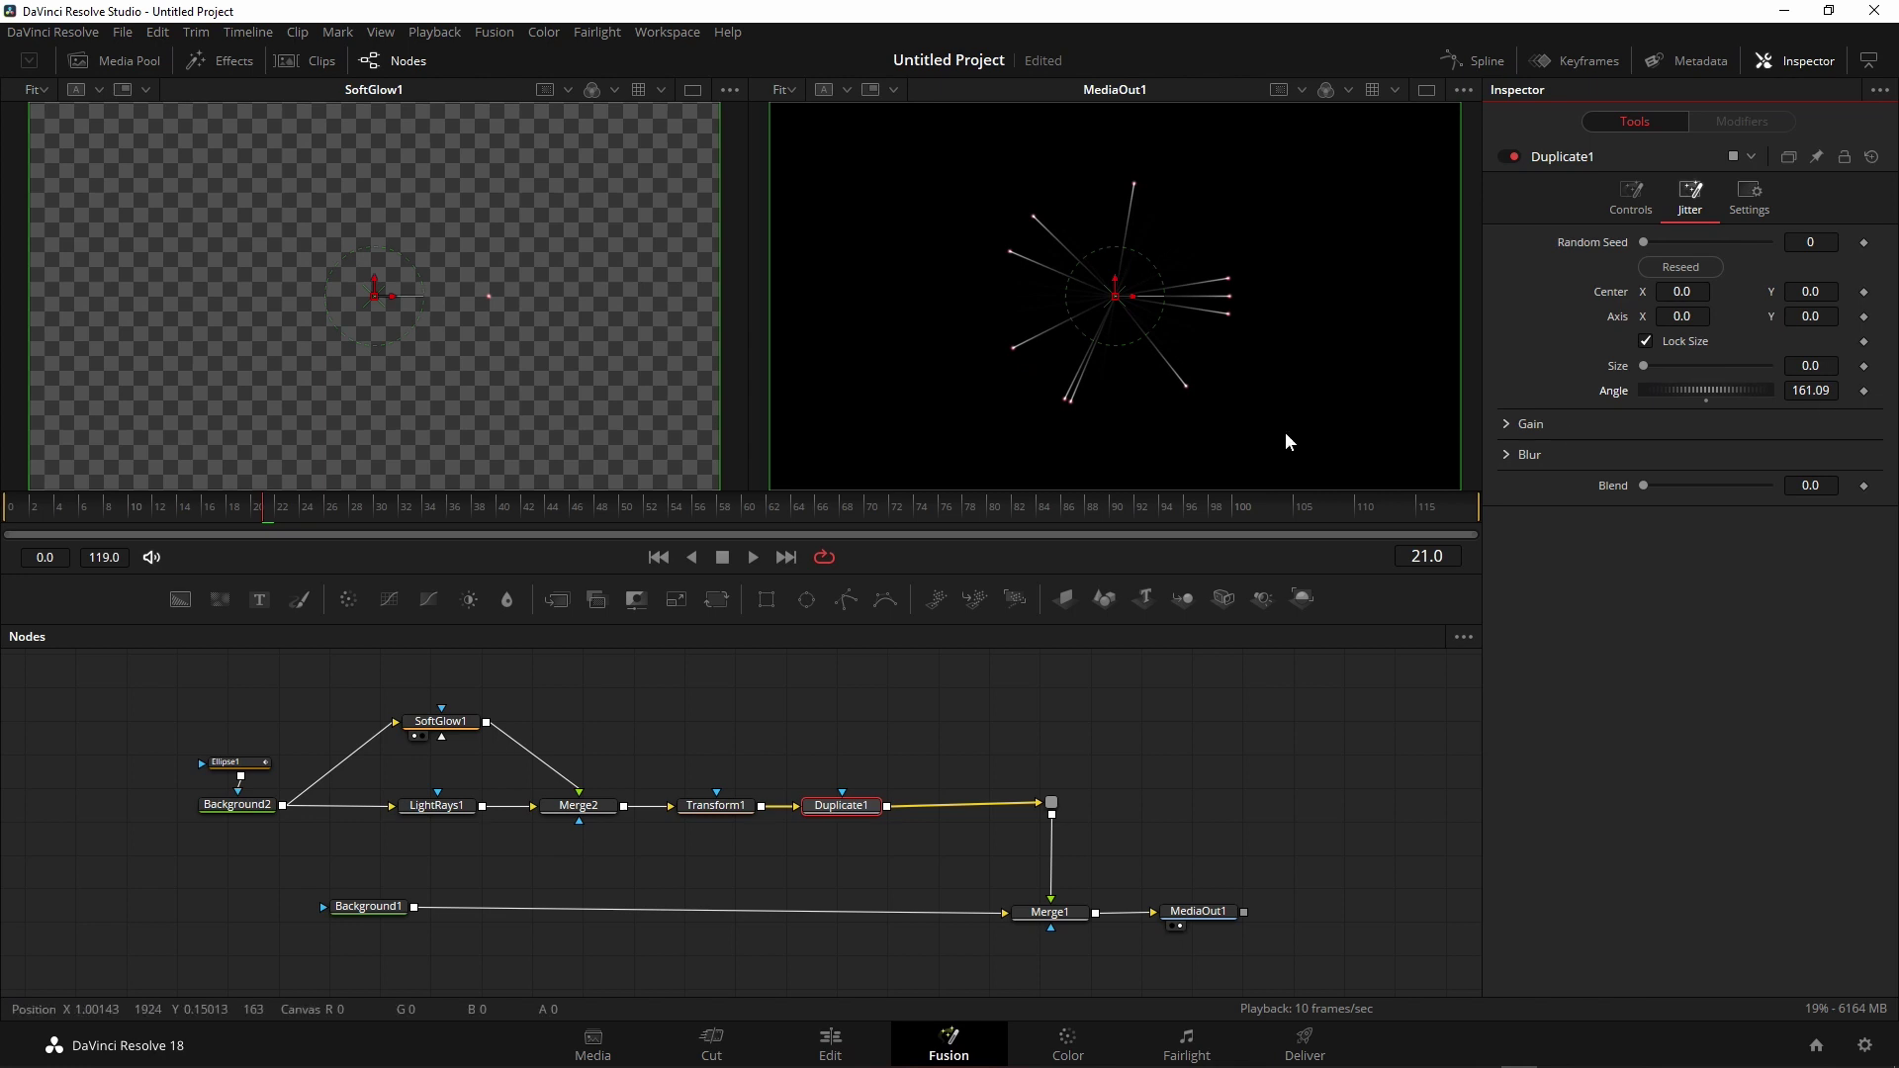
left_click(56, 508)
key("space")
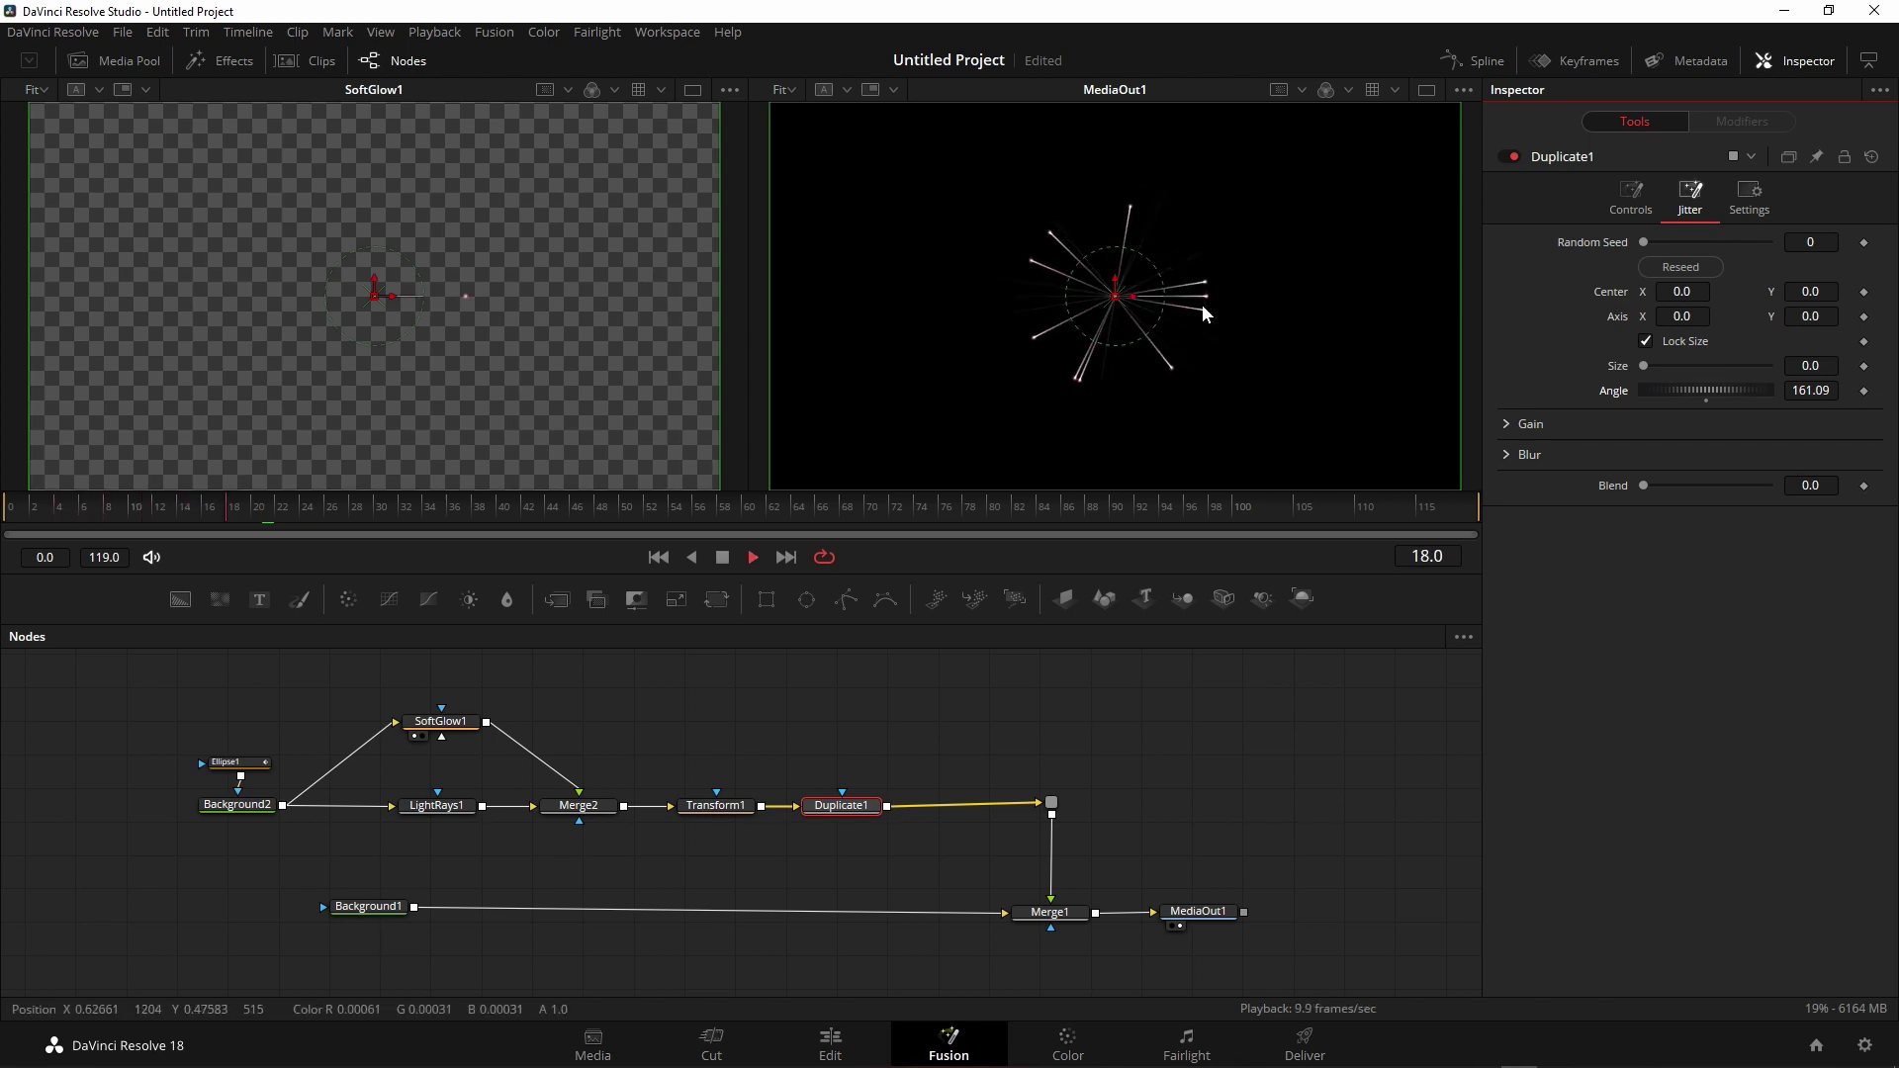
key("space")
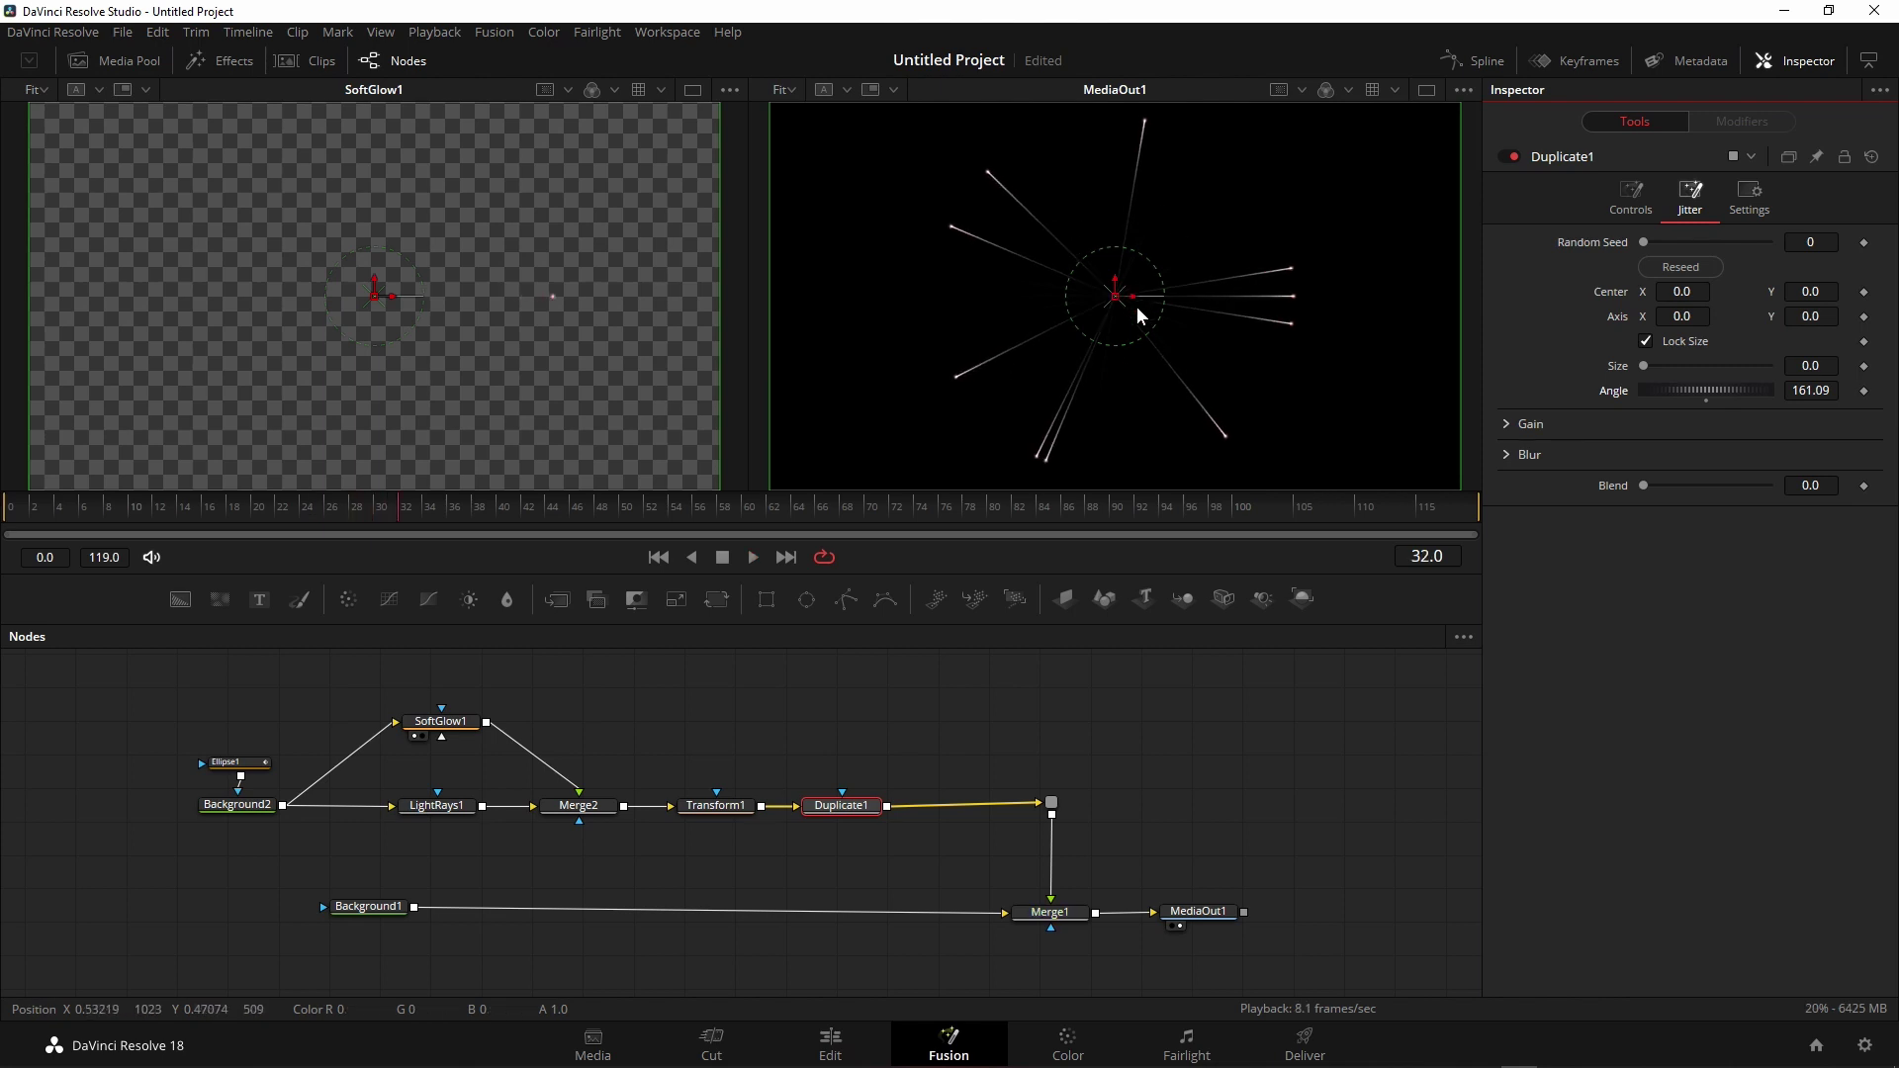
- Set Duplicate1's jitter Size to 0.73 and scrub through the second Fusion composition in the edit timeline to review the effect
left_click_drag(1644, 366, 1687, 365)
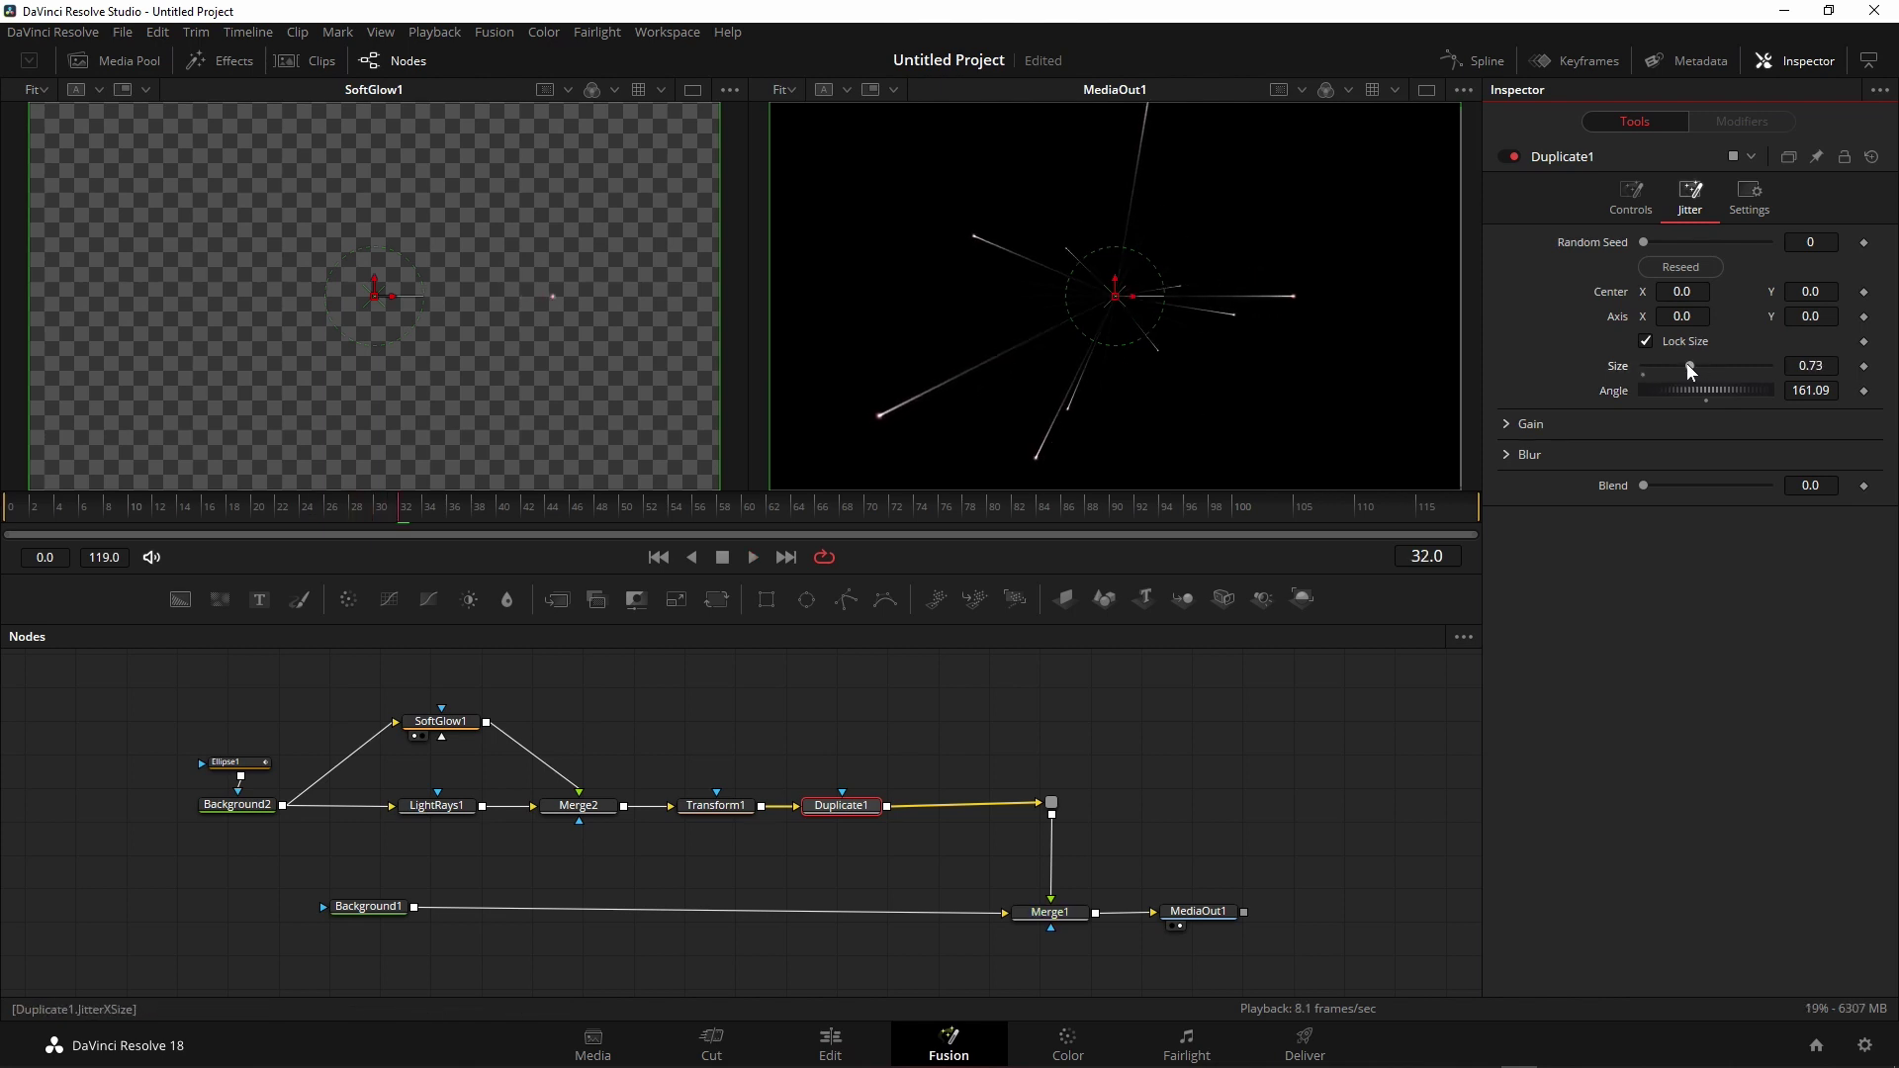
key("space")
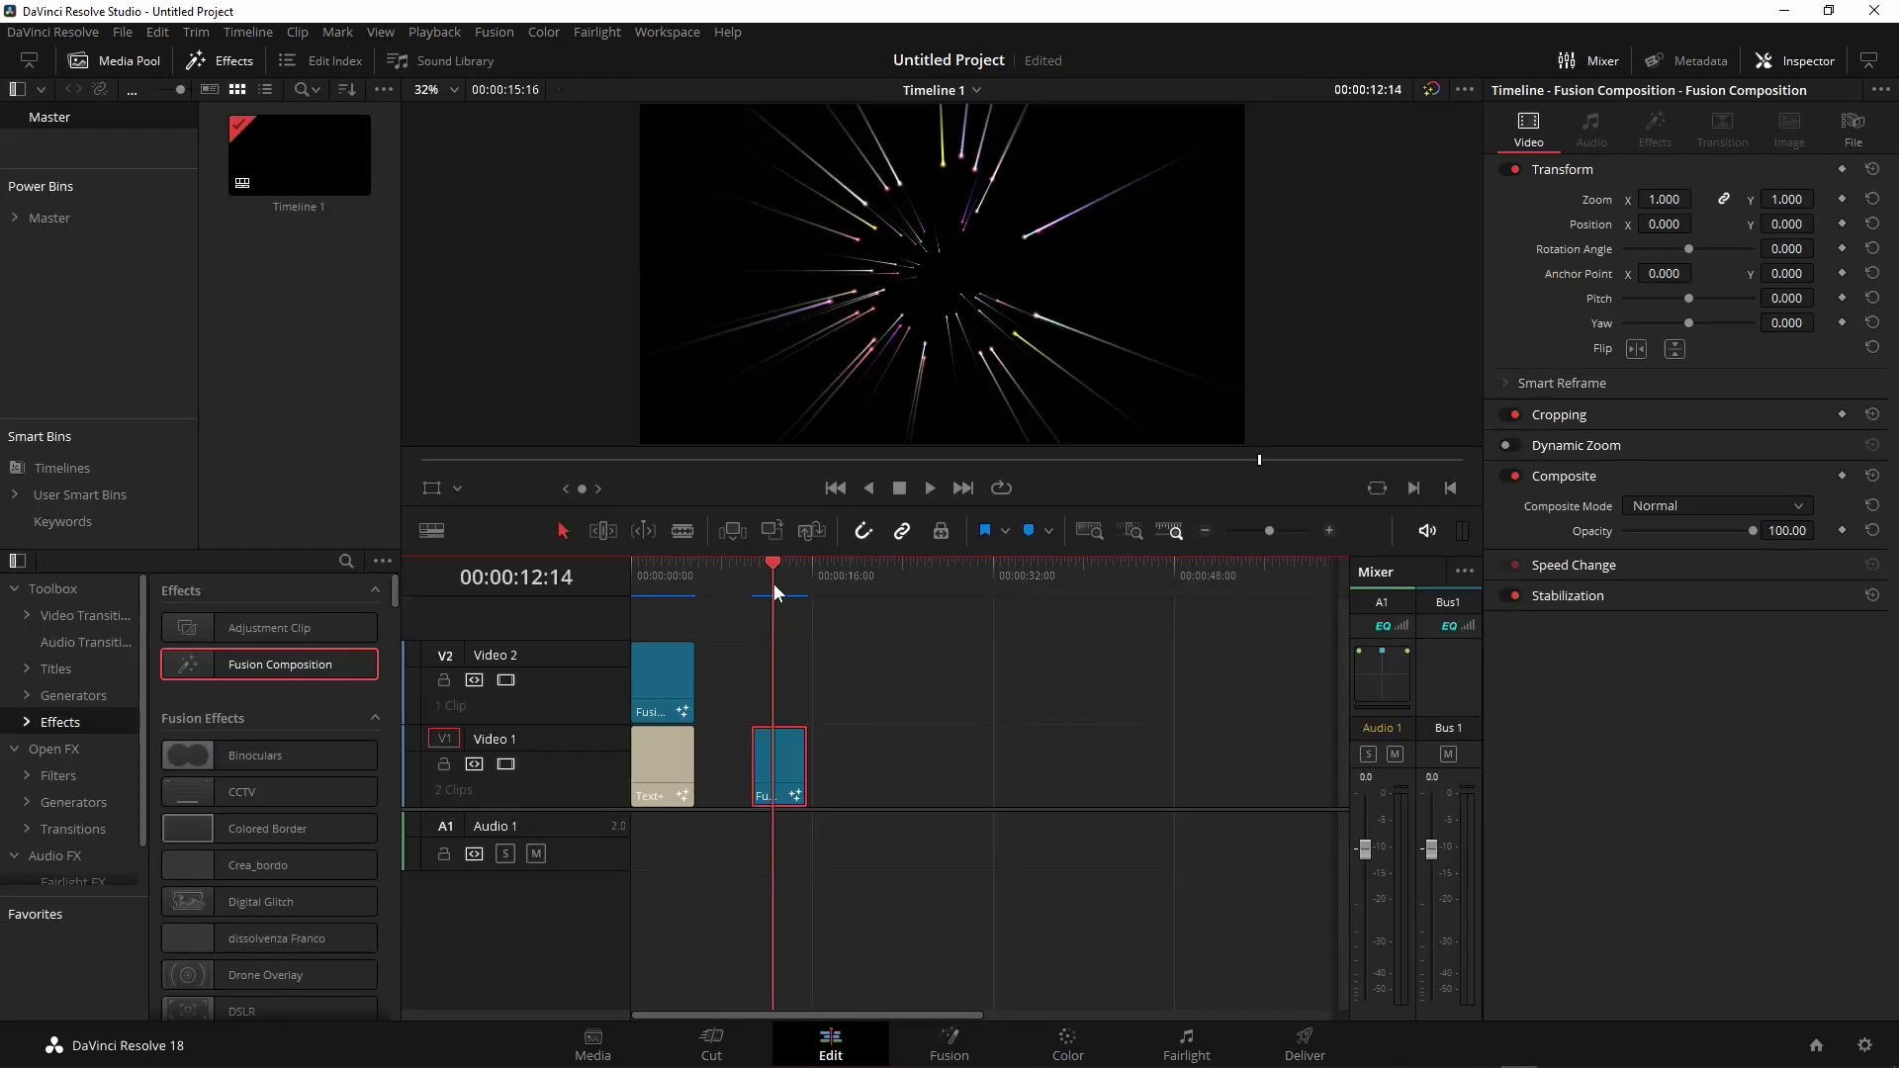
left_click_drag(775, 592, 782, 594)
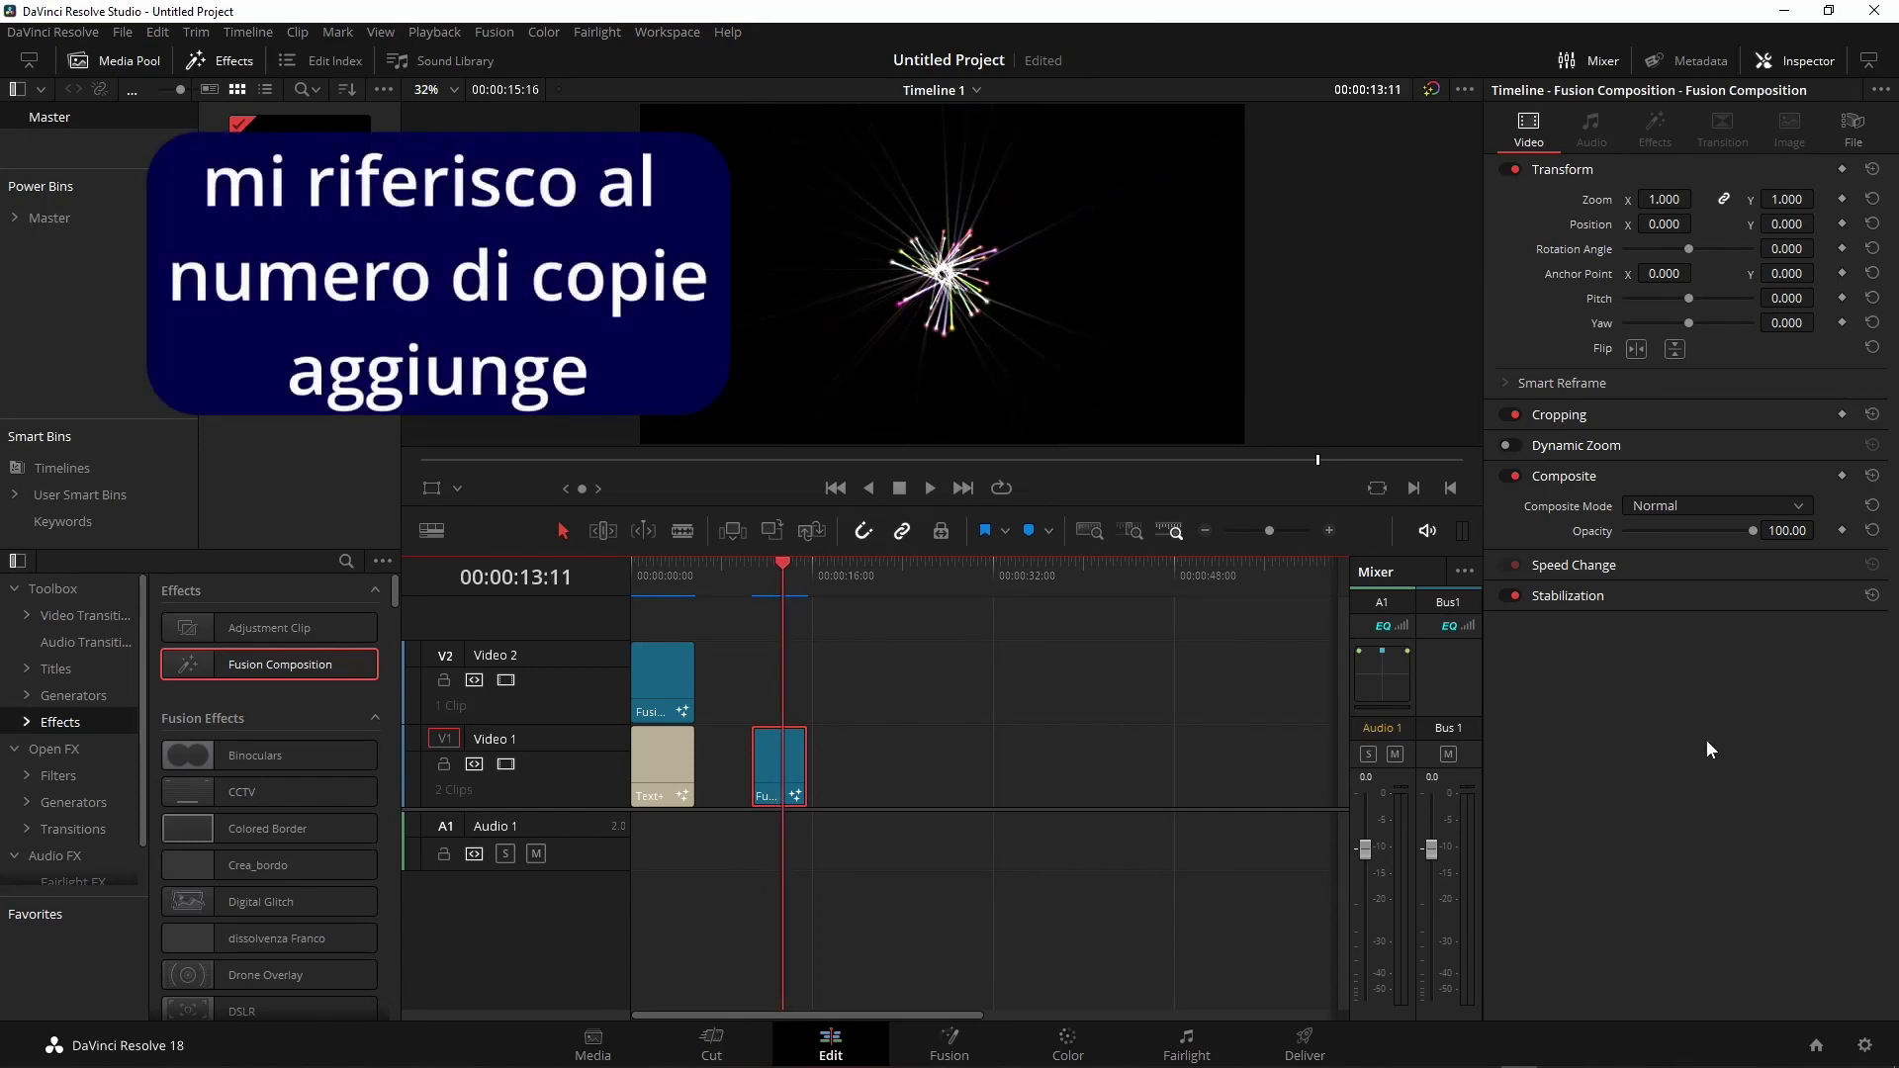